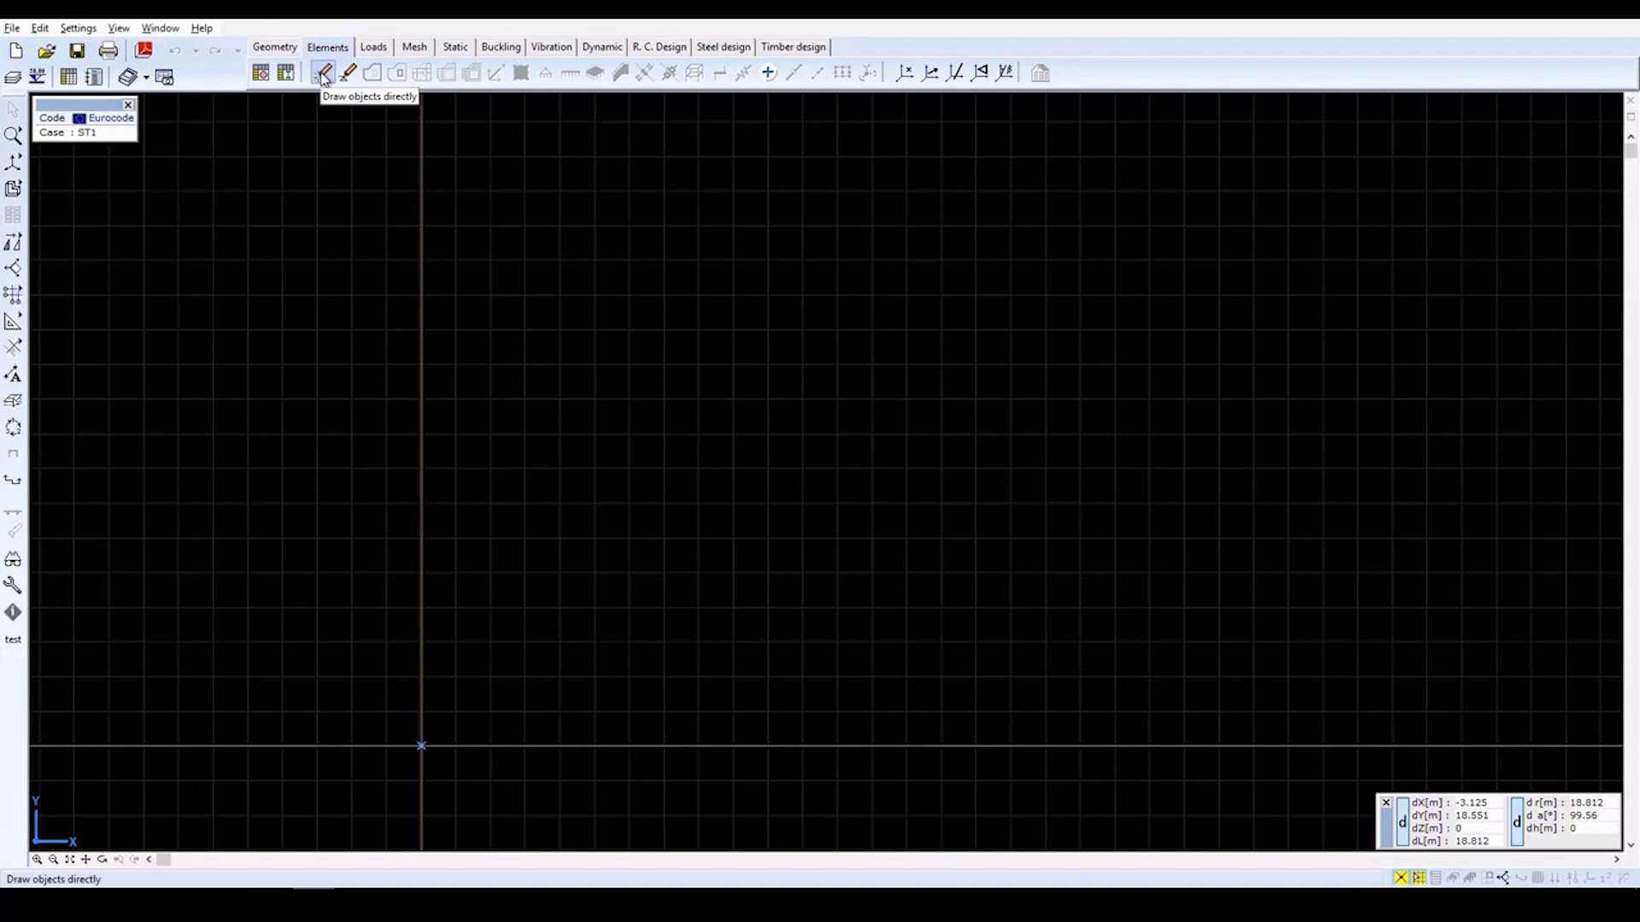
Set up direct column drawing with the HE 280 A European wide flange section and Eurocode S 235 steel.
click(323, 75)
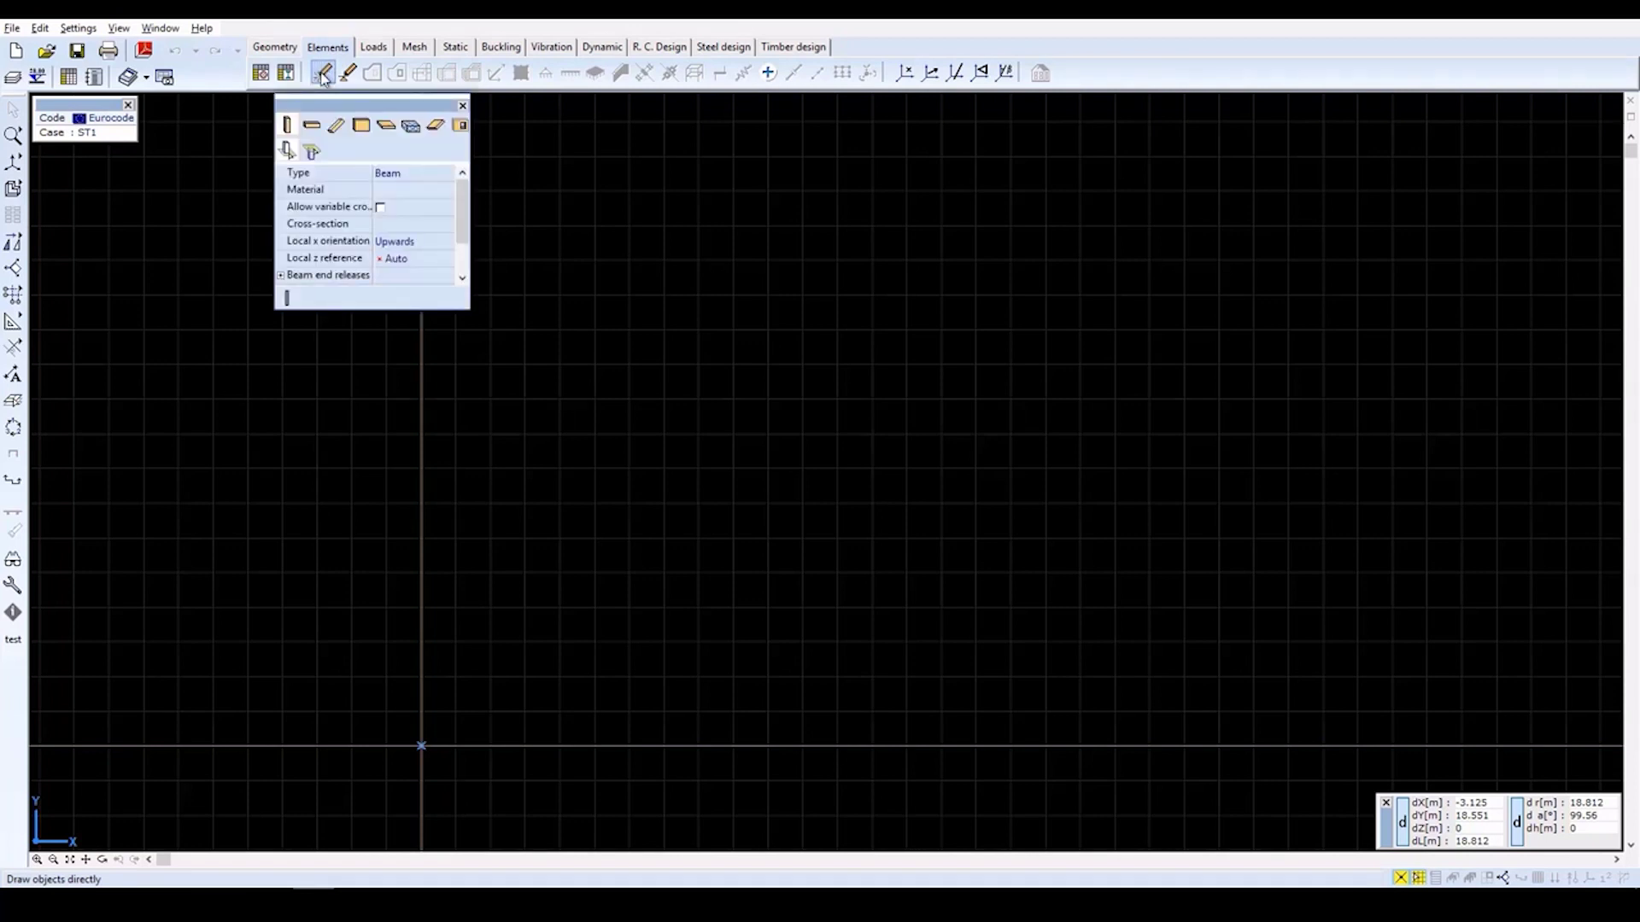
click(288, 127)
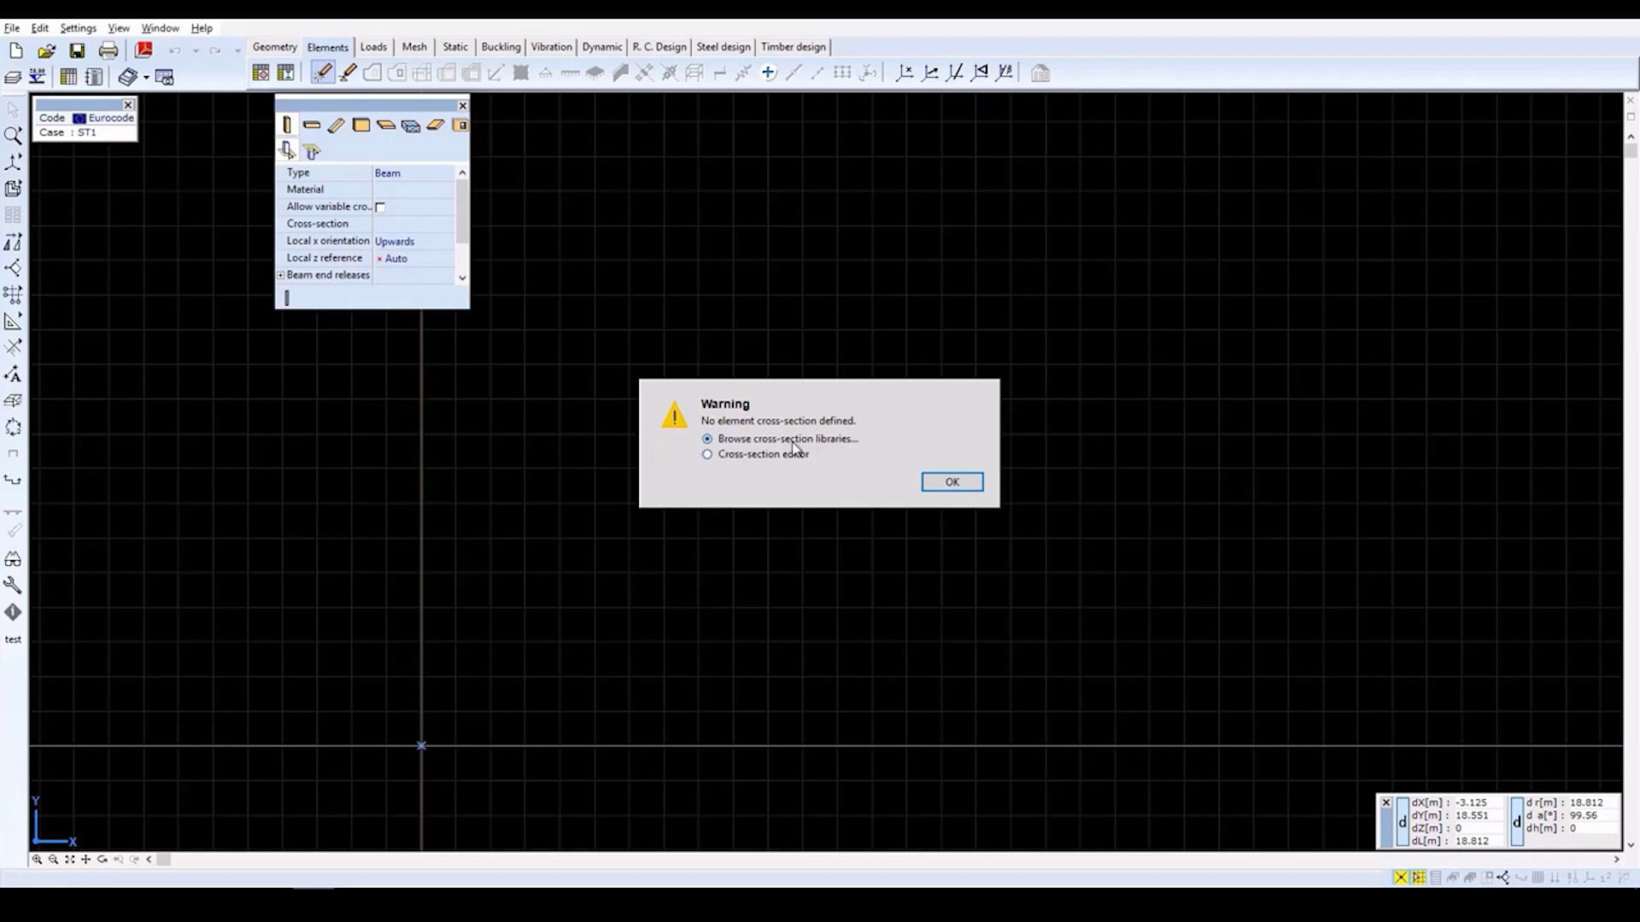
click(953, 483)
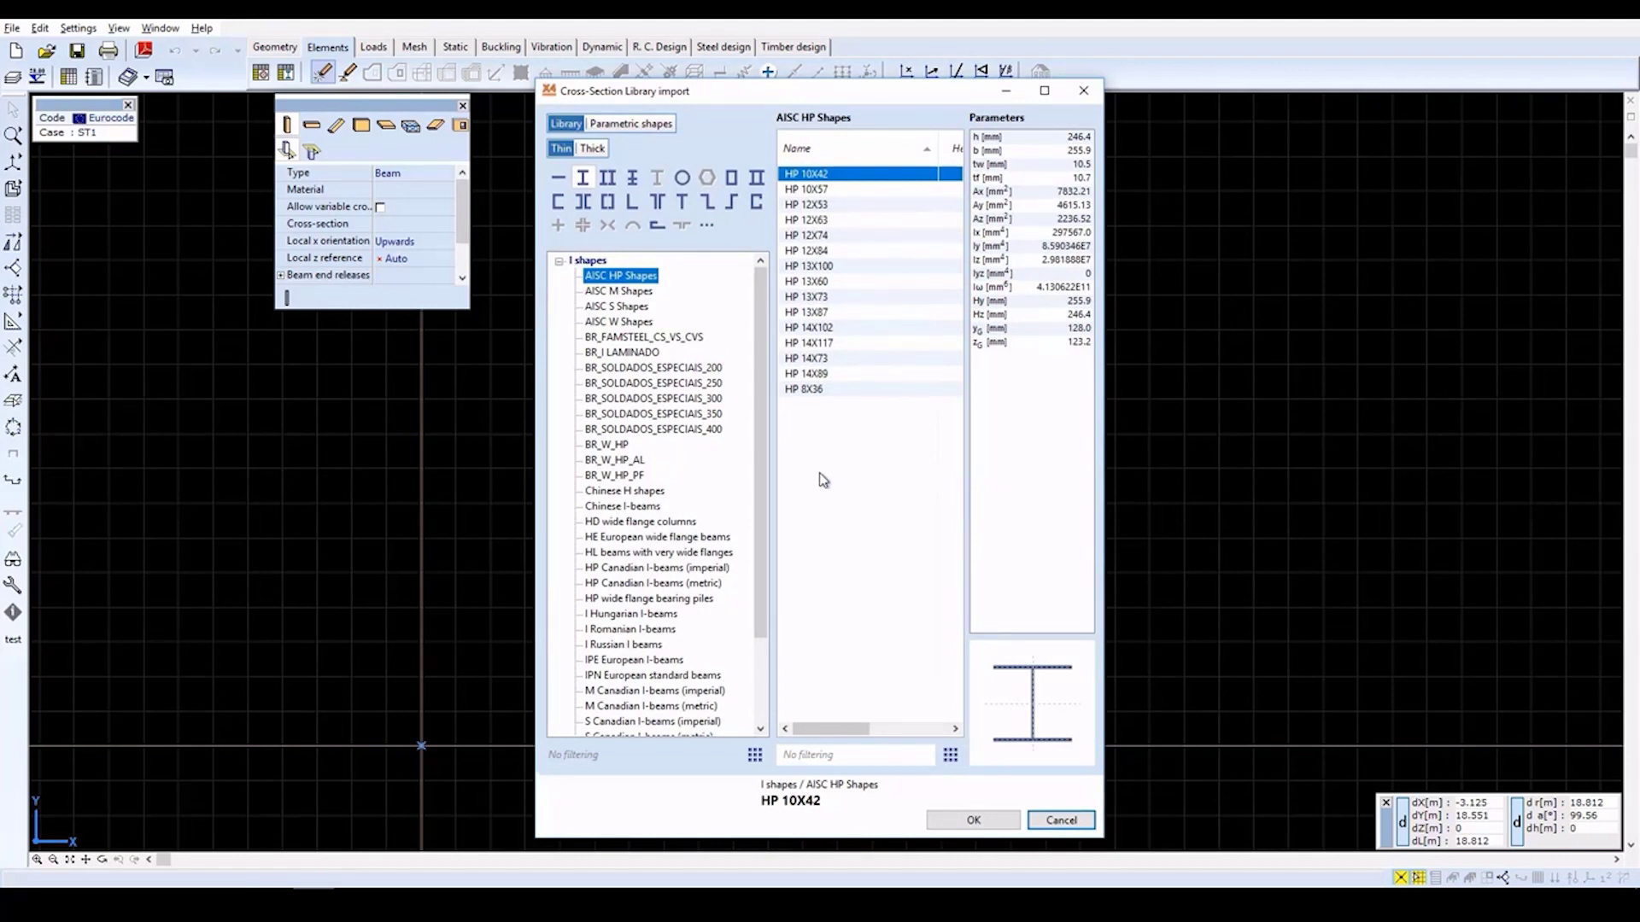
click(688, 538)
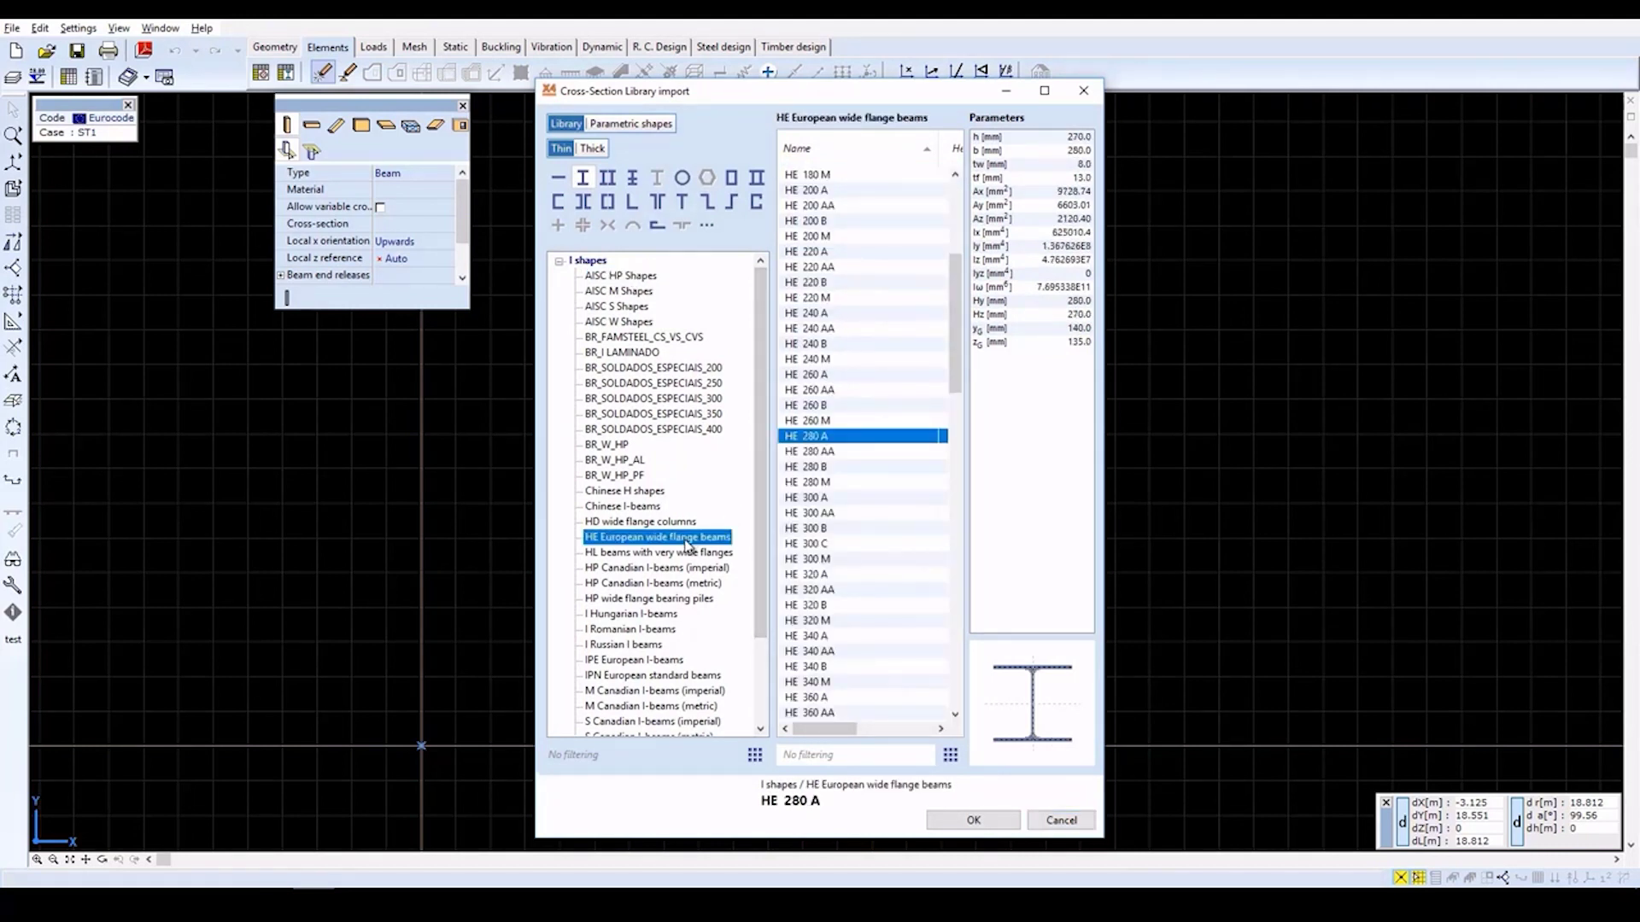
click(833, 438)
click(973, 820)
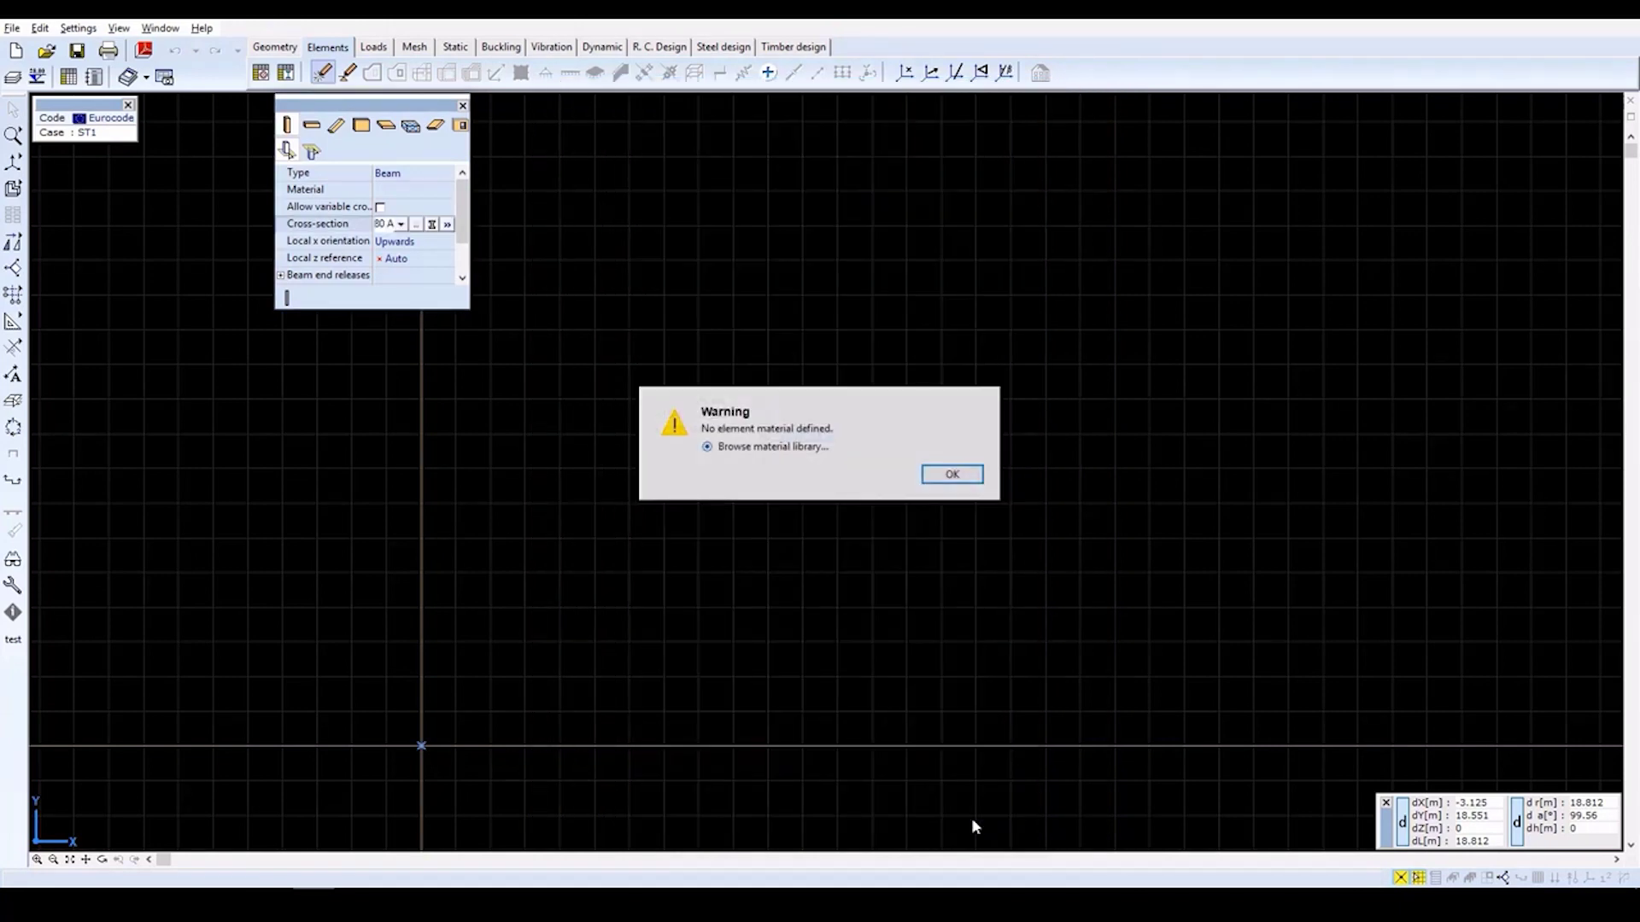
click(953, 477)
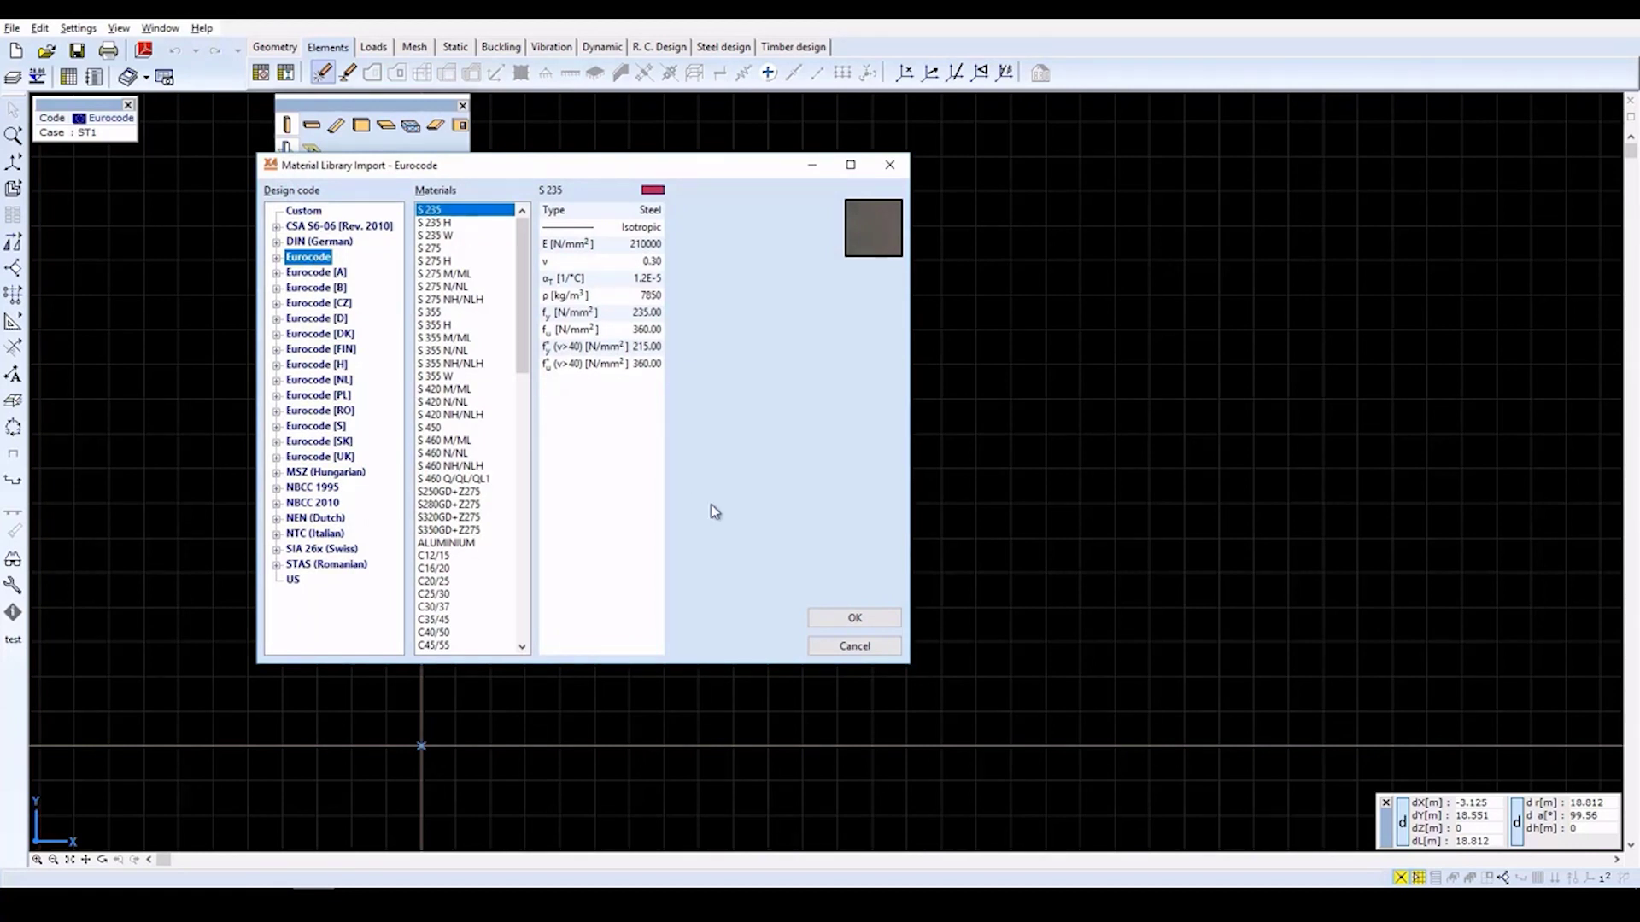
click(856, 618)
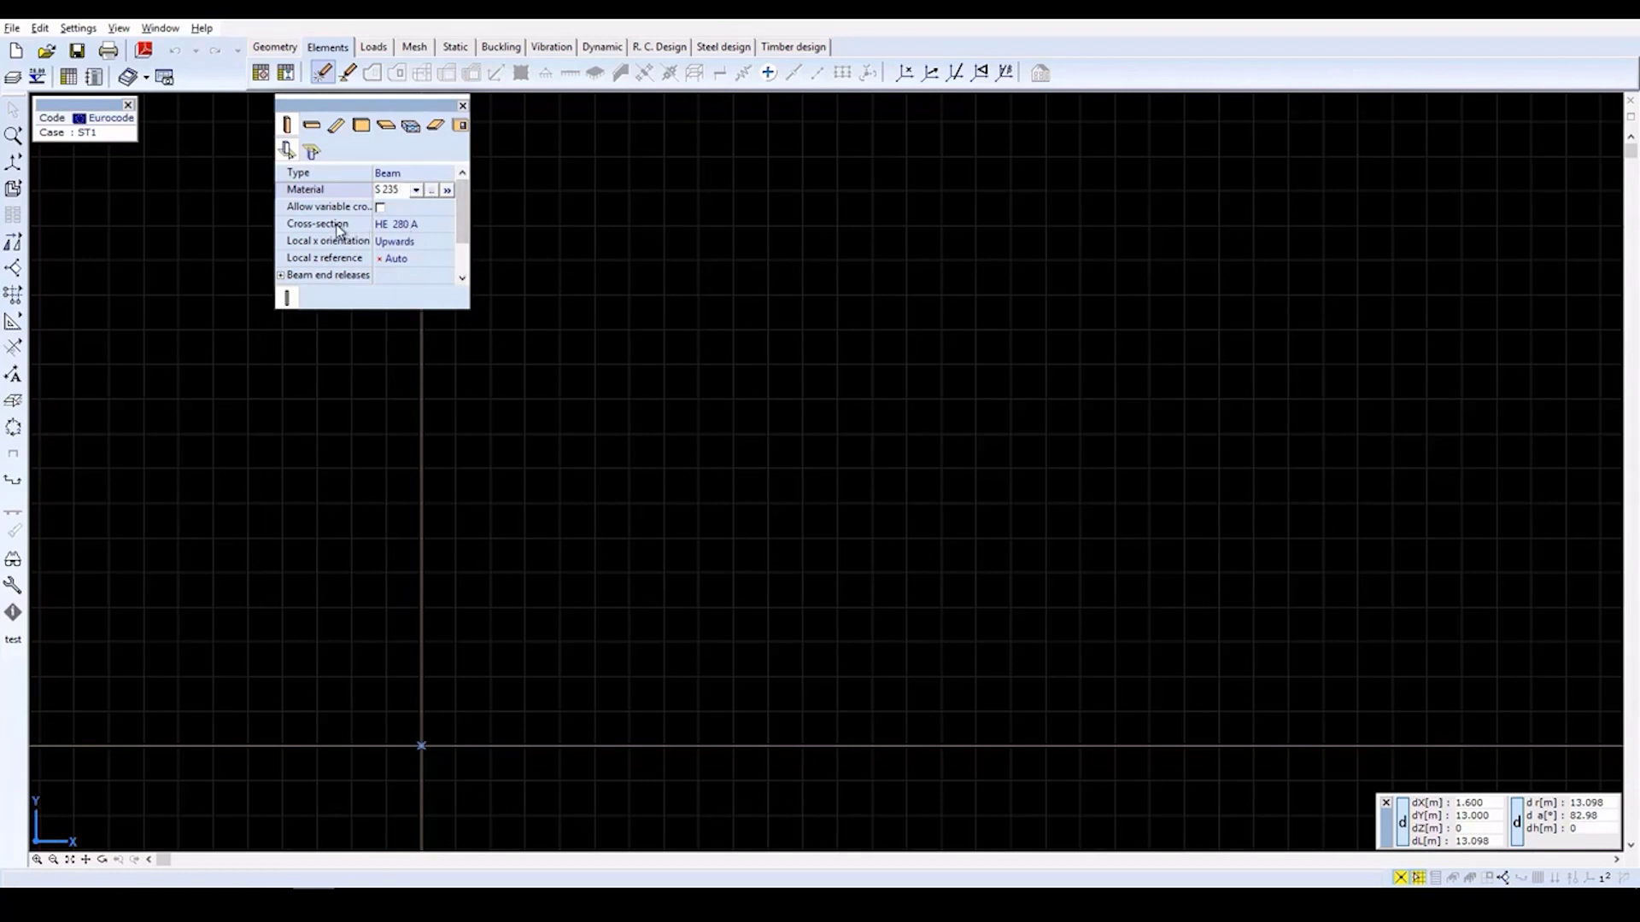
Set the column height to 3.5 m.
click(461, 271)
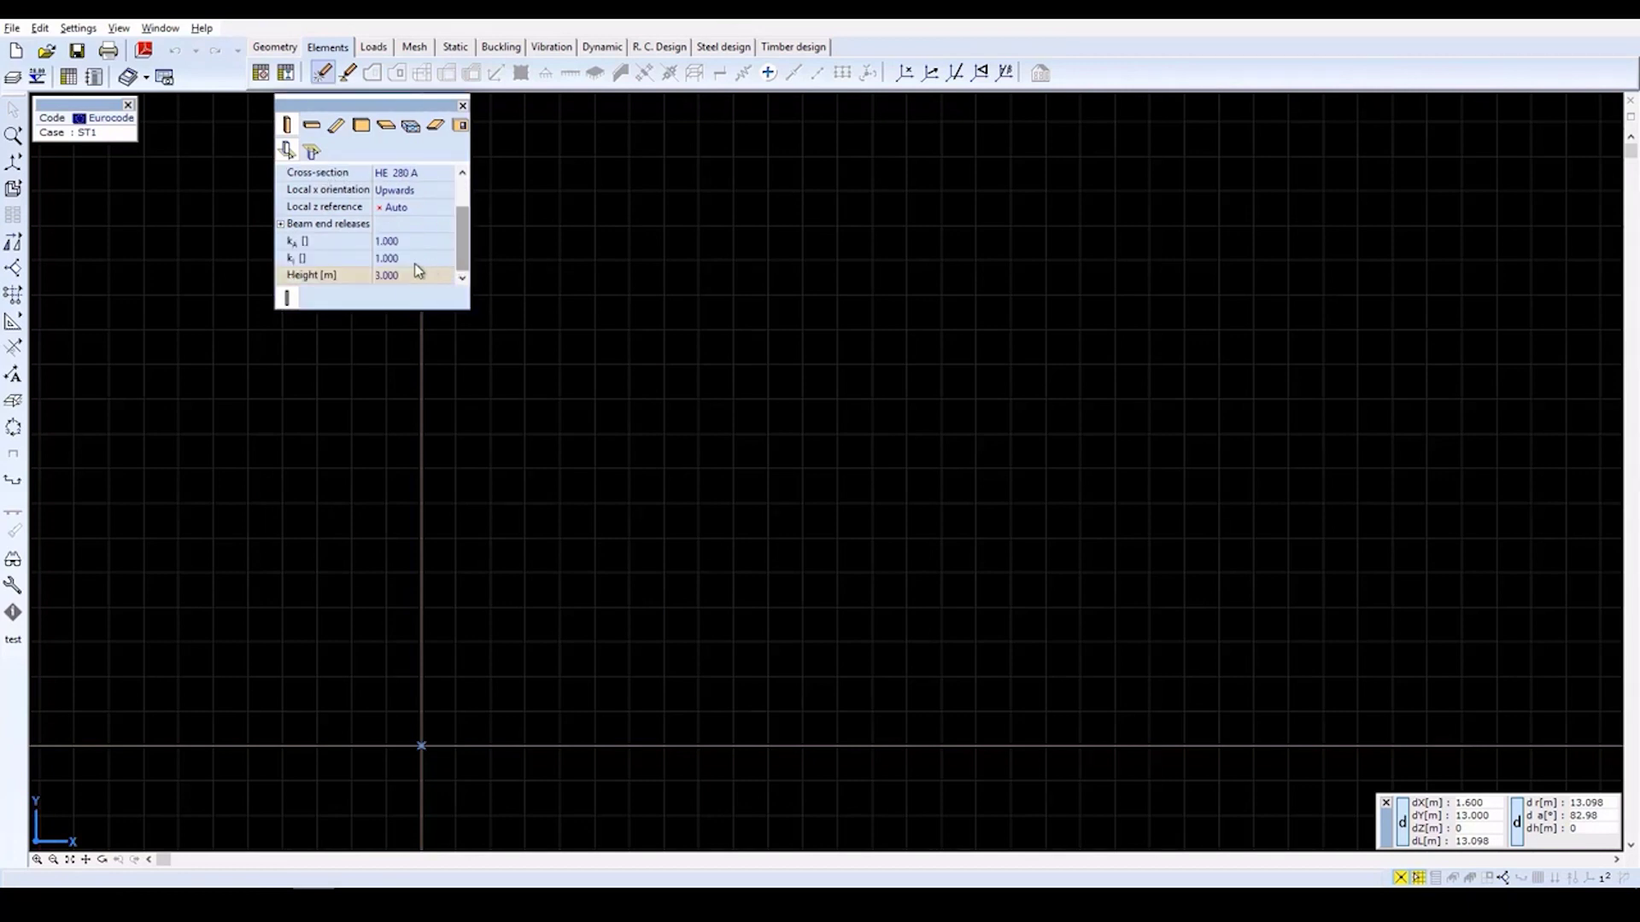
click(389, 275)
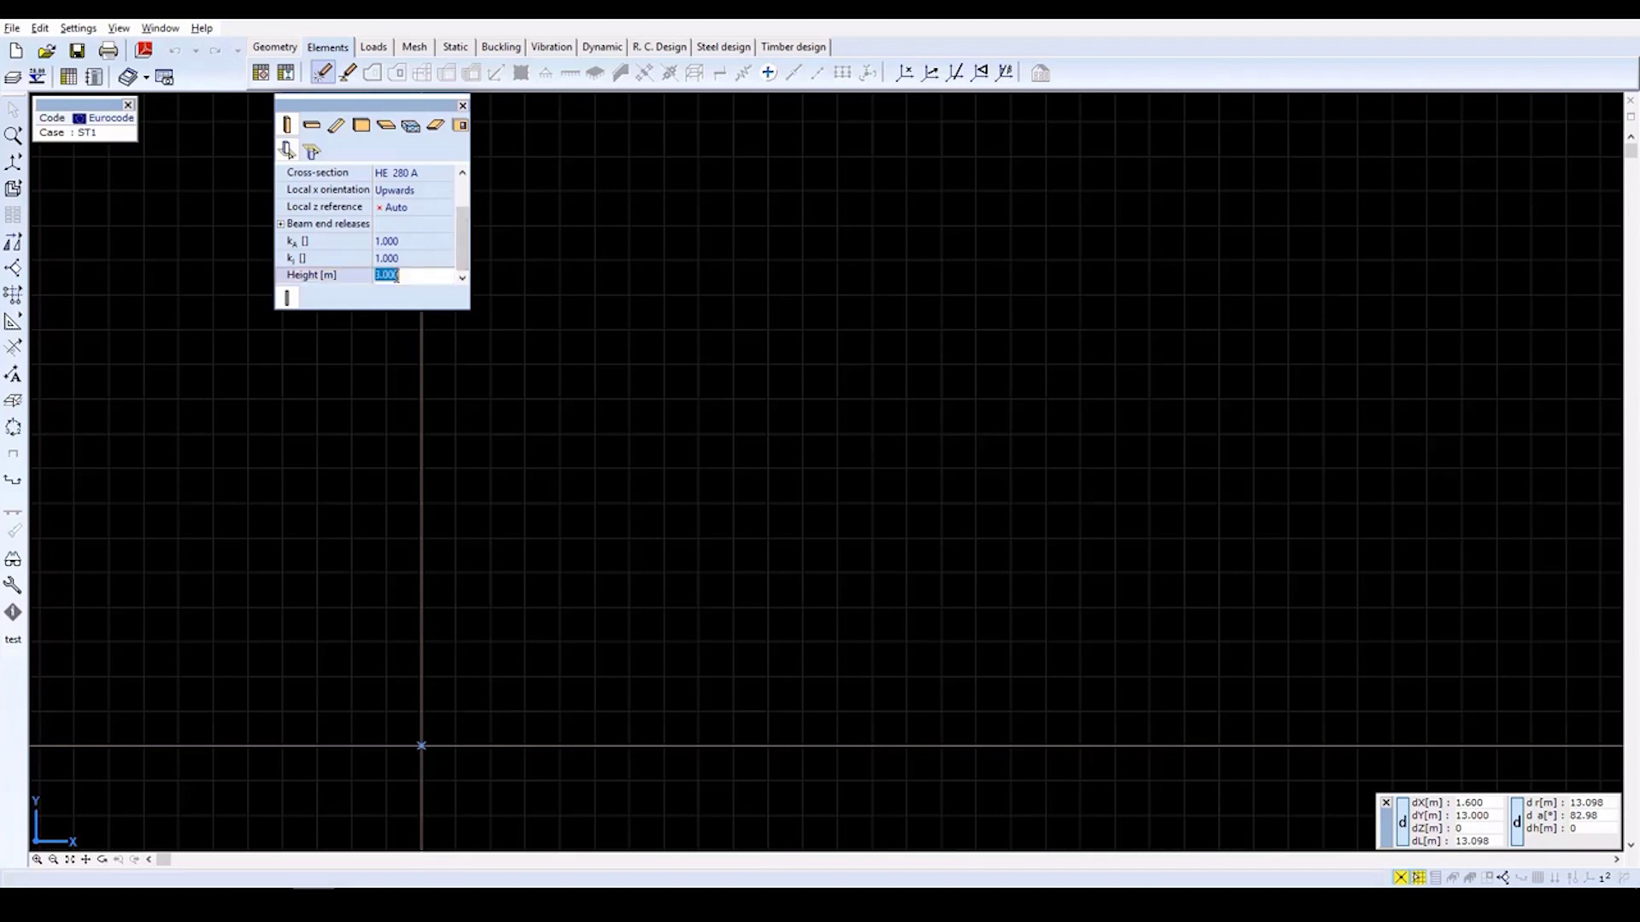
text(3.5)
key(Return)
Place six columns from the origin in two rows of three, spaced 6 m along X and 5 m along Y.
click(289, 126)
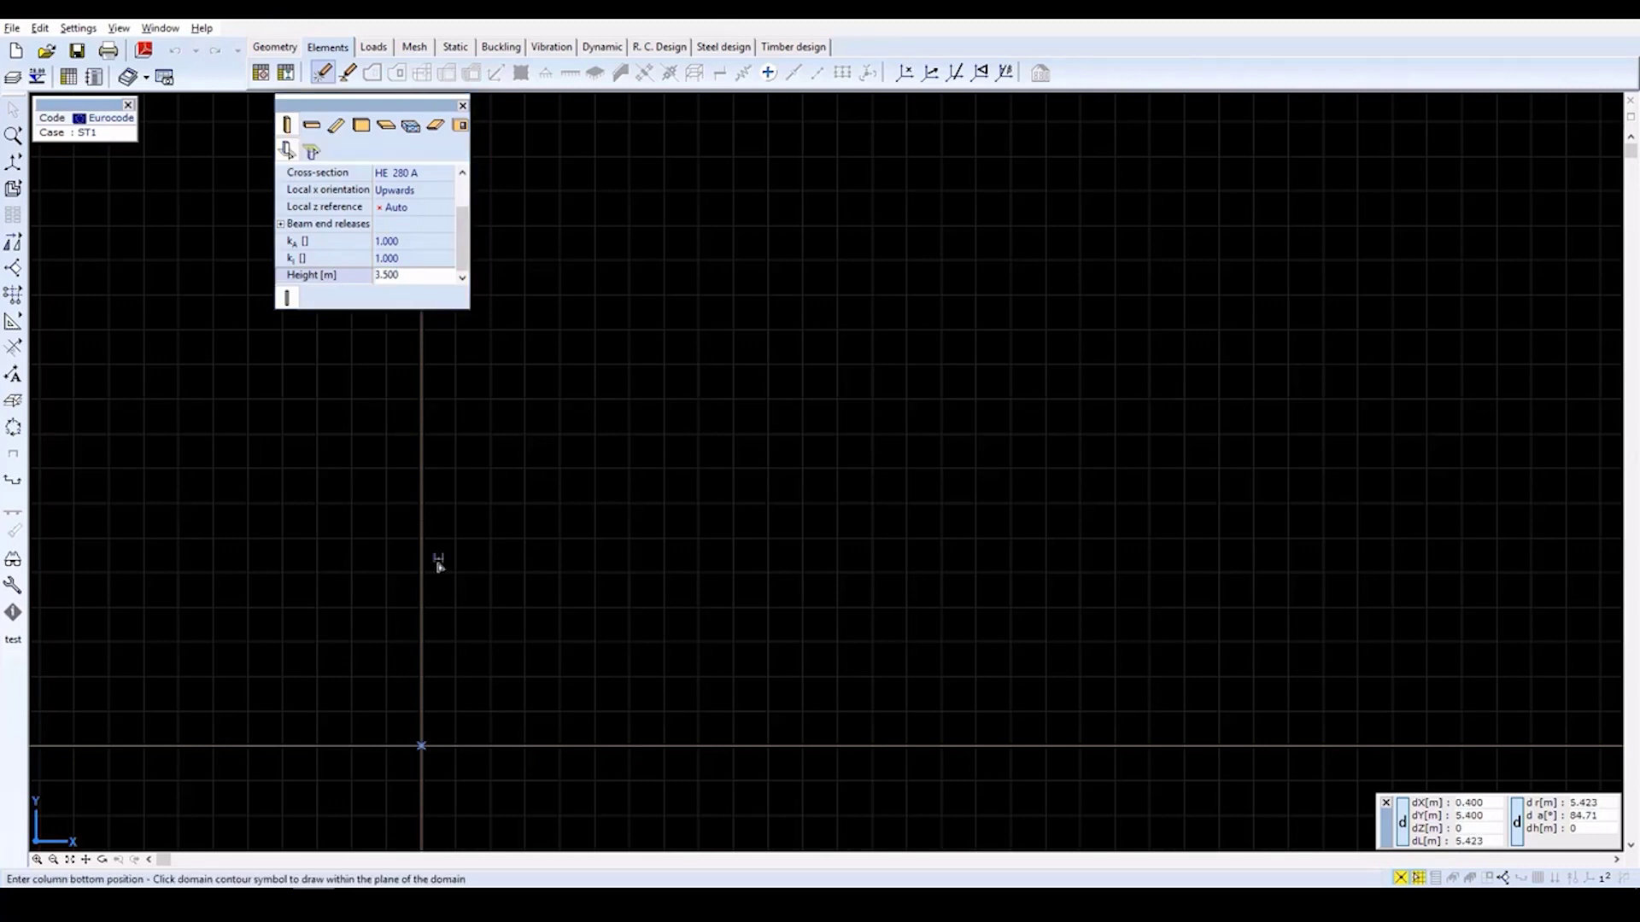
click(421, 748)
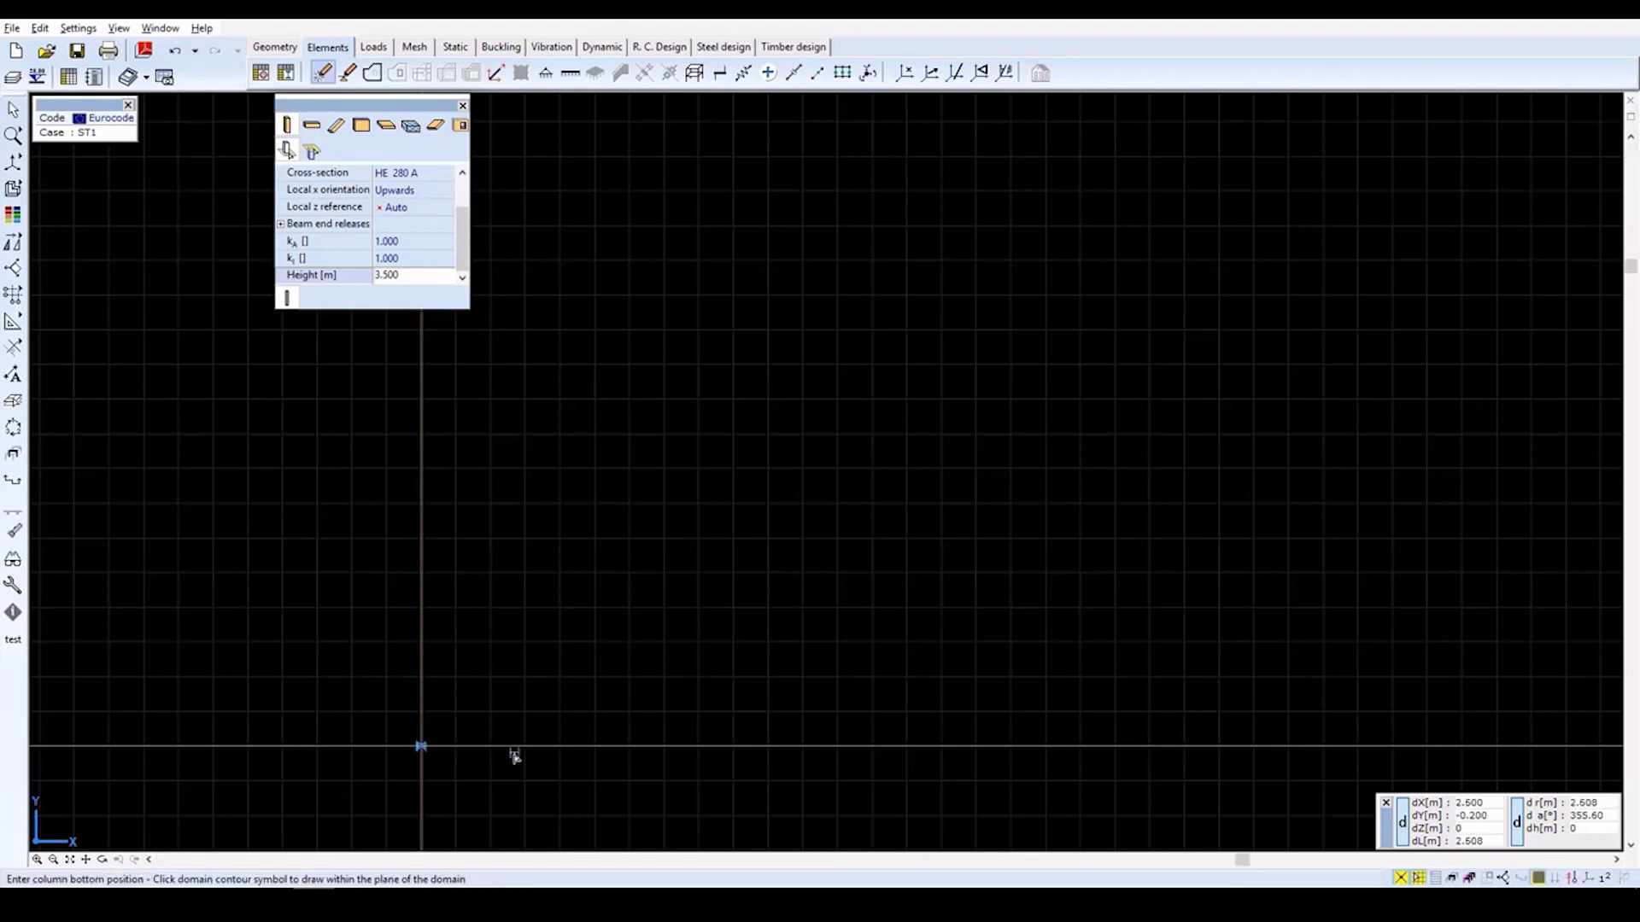
click(629, 747)
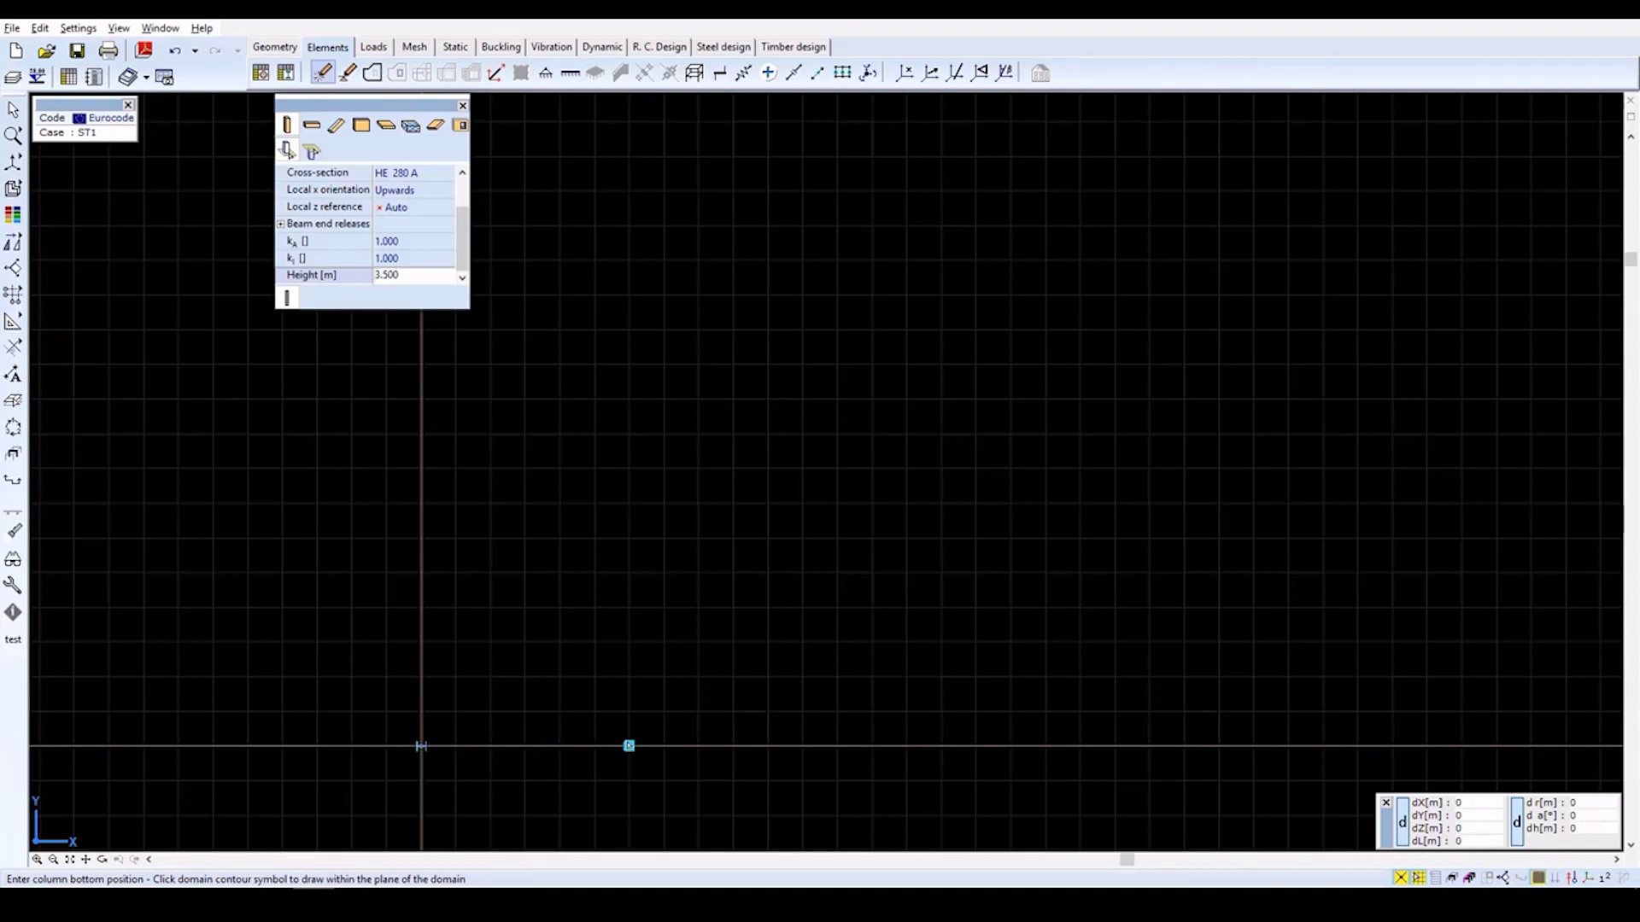
click(421, 574)
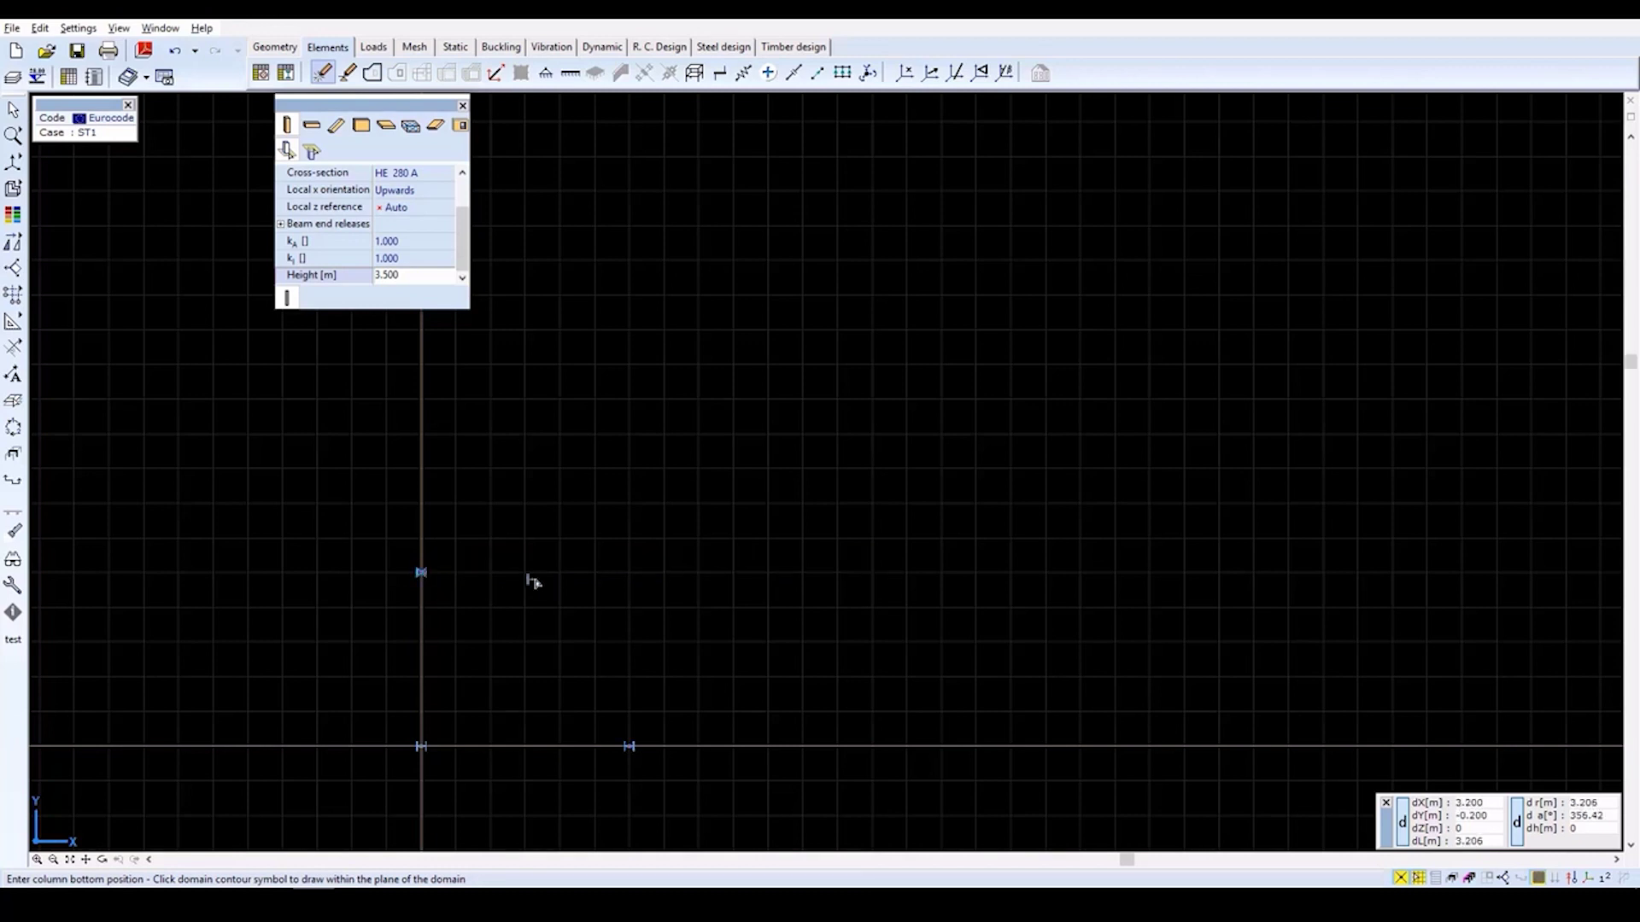
click(630, 573)
click(421, 399)
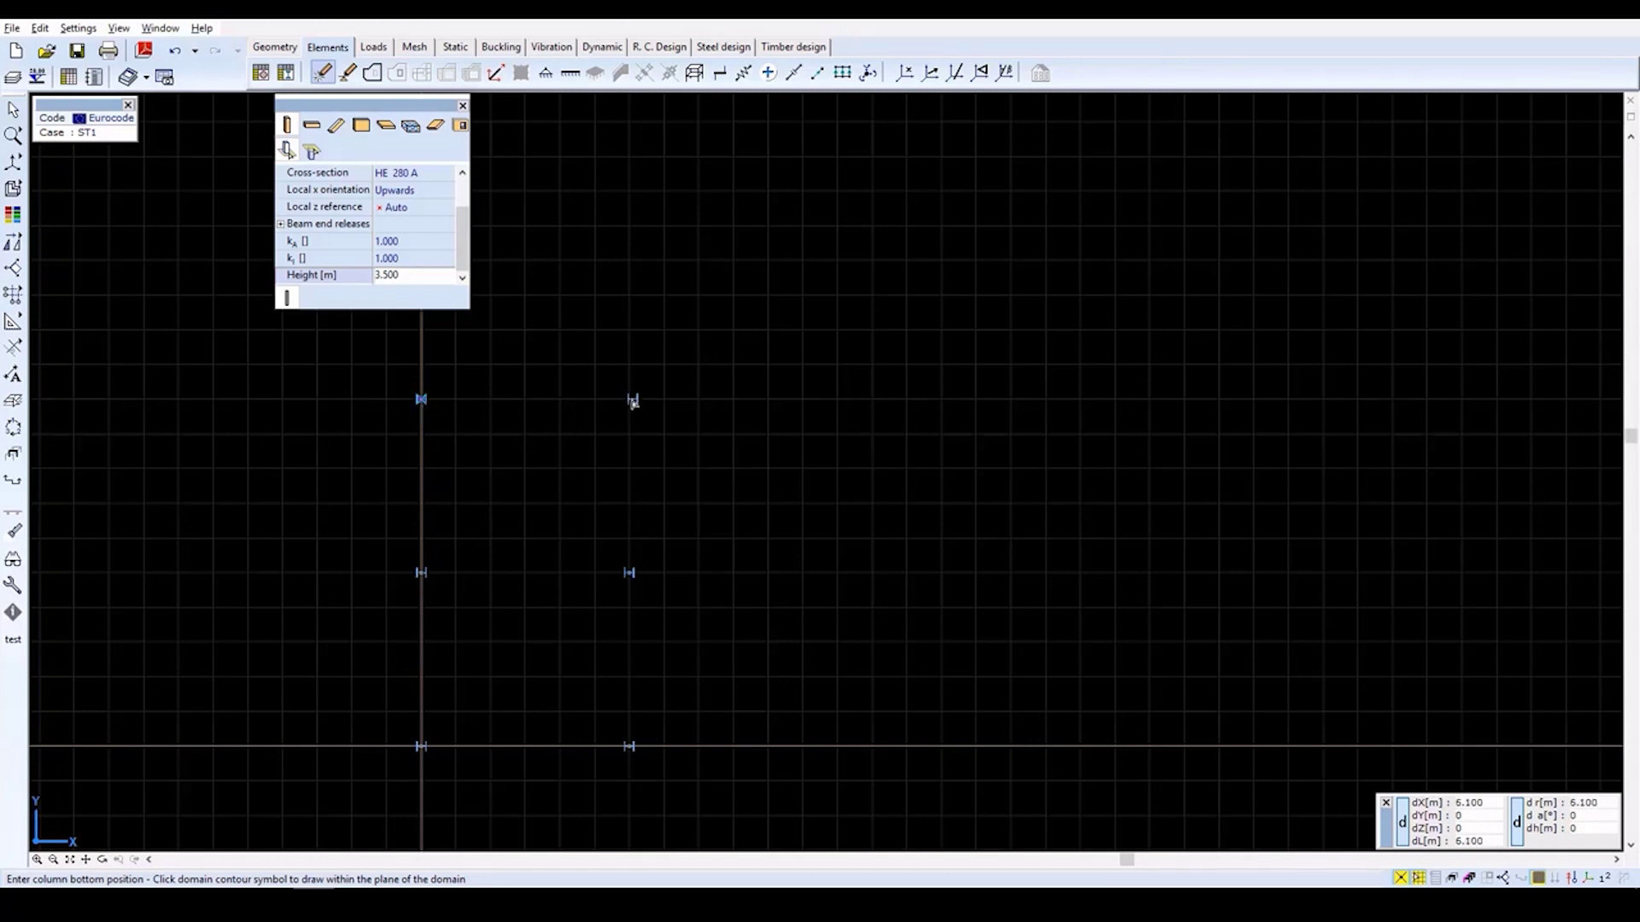
click(629, 401)
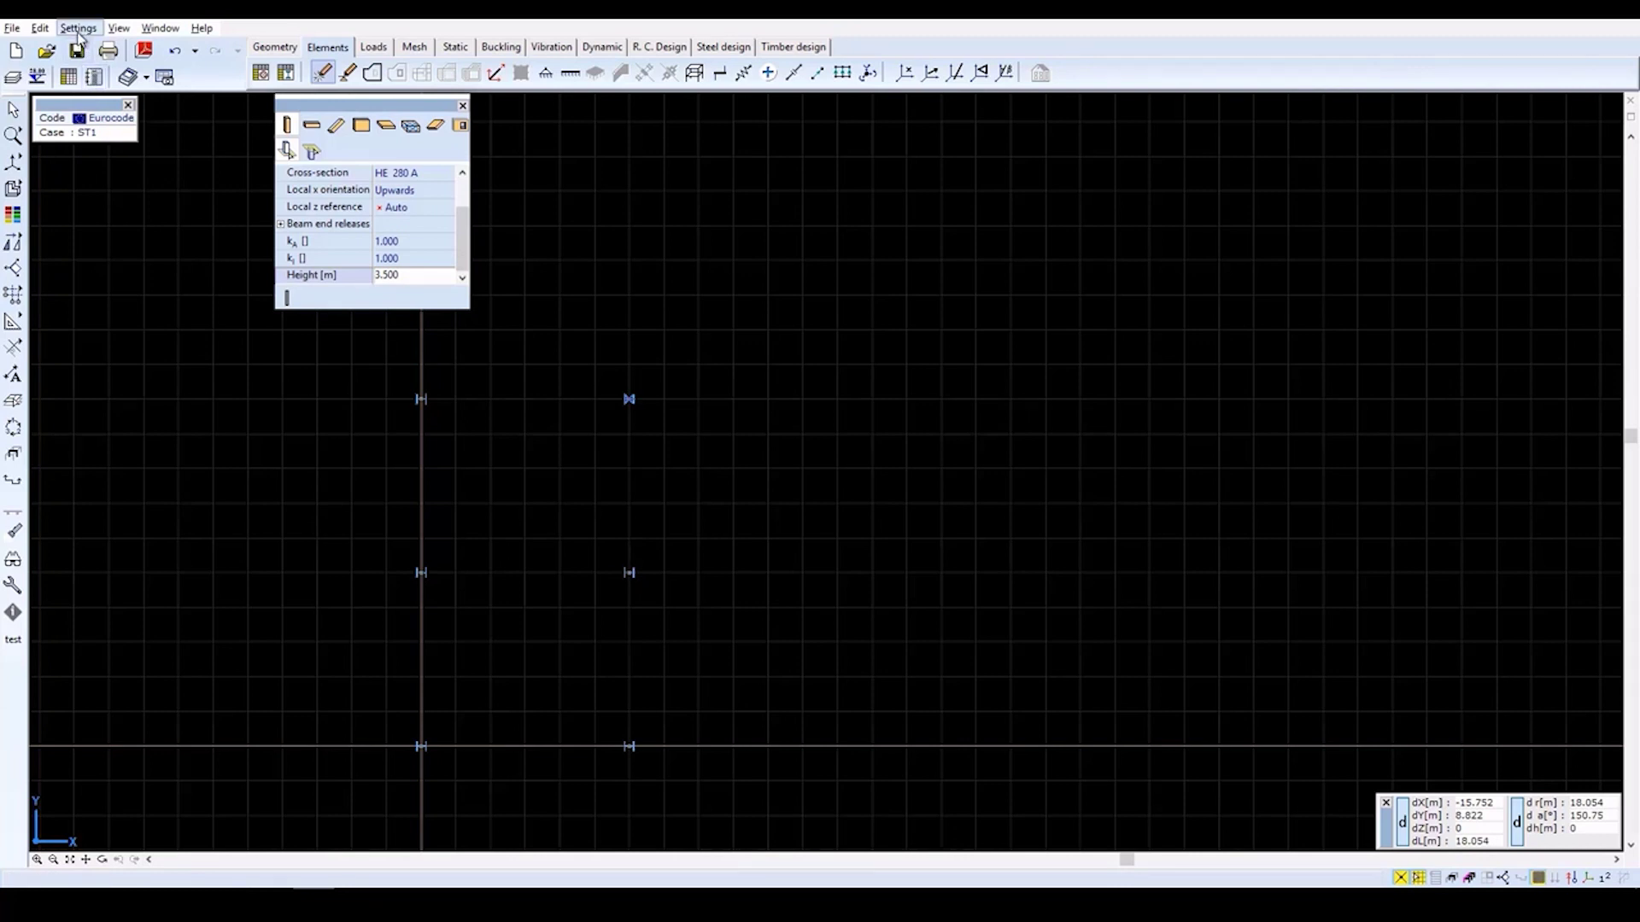
Switch to the perspective view and set its rotation about the horizontal axis to 15 degrees.
mouse_move(13, 164)
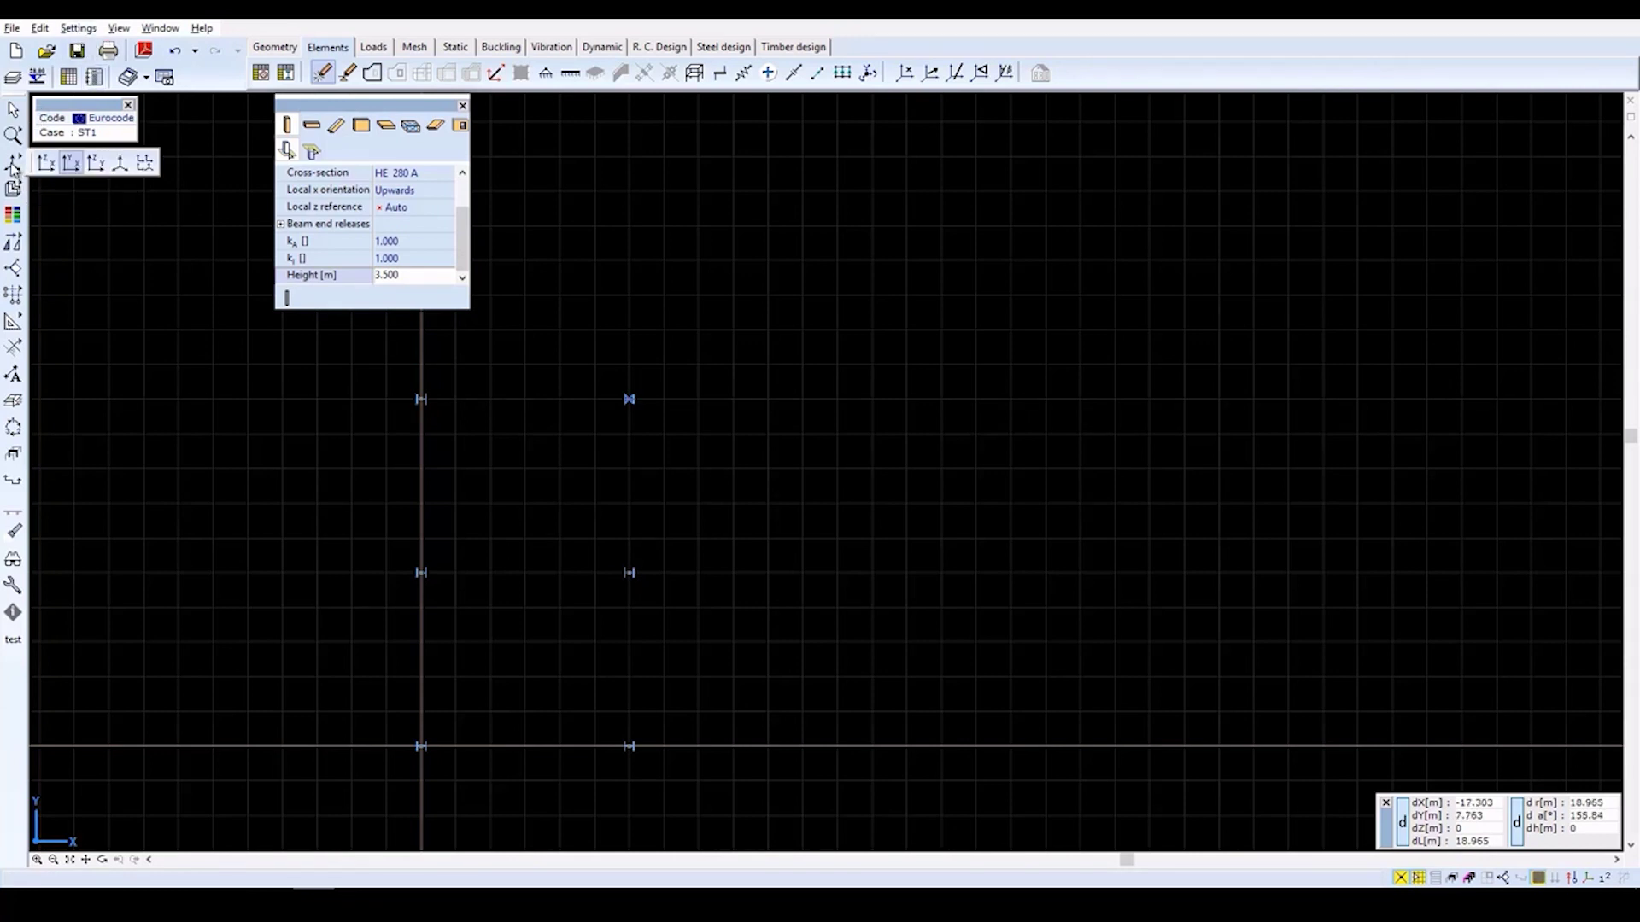
click(116, 163)
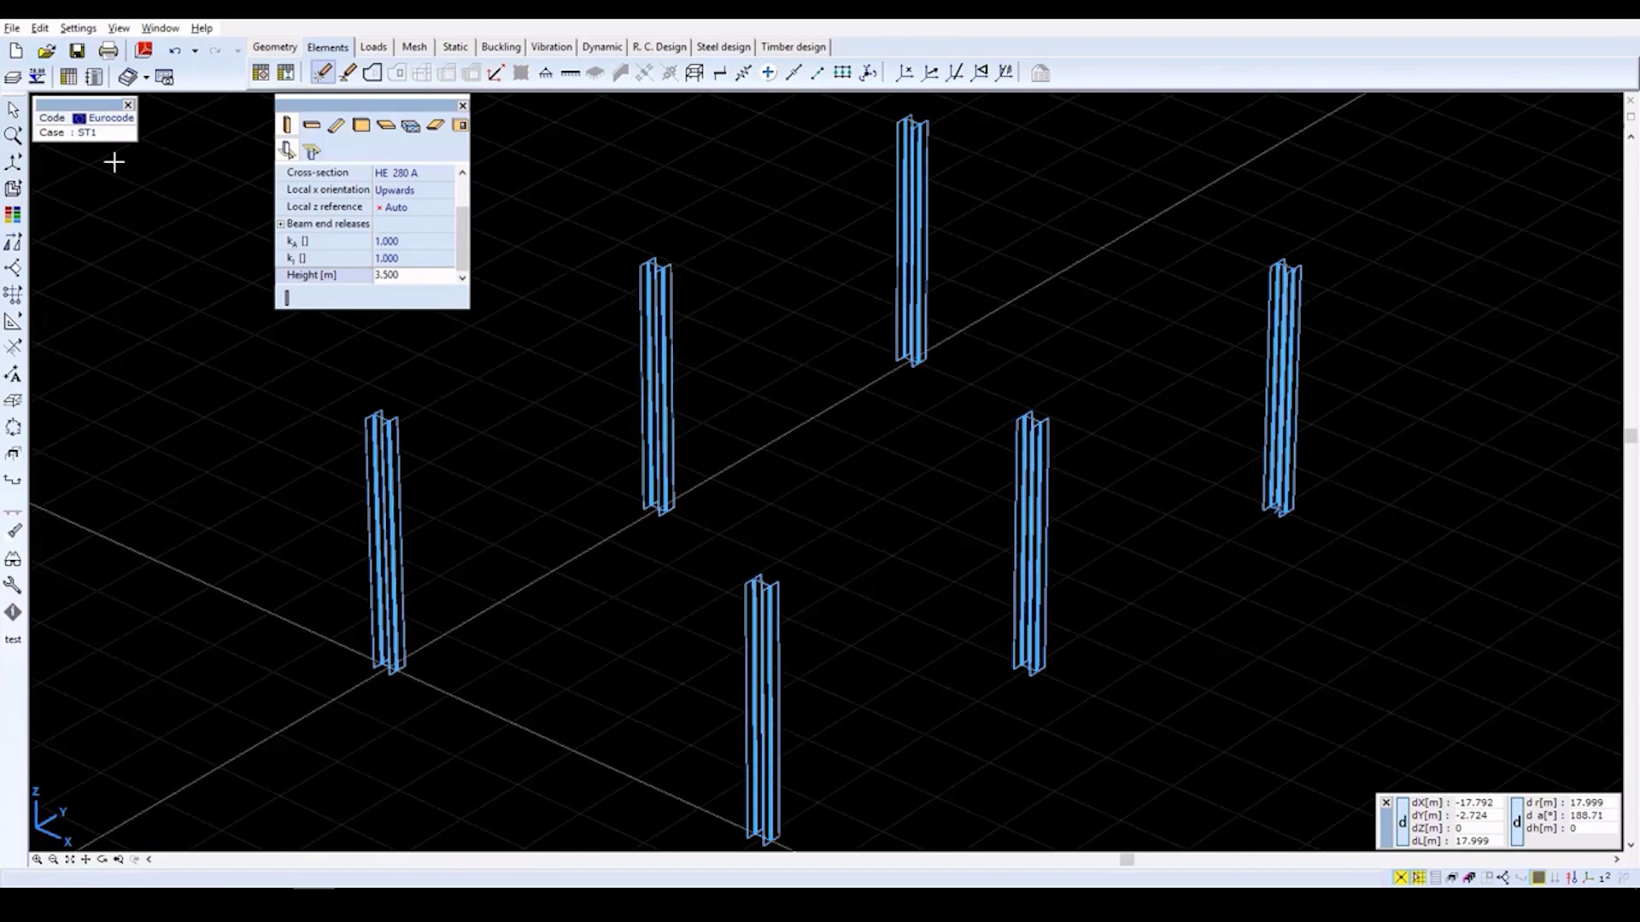
click(159, 29)
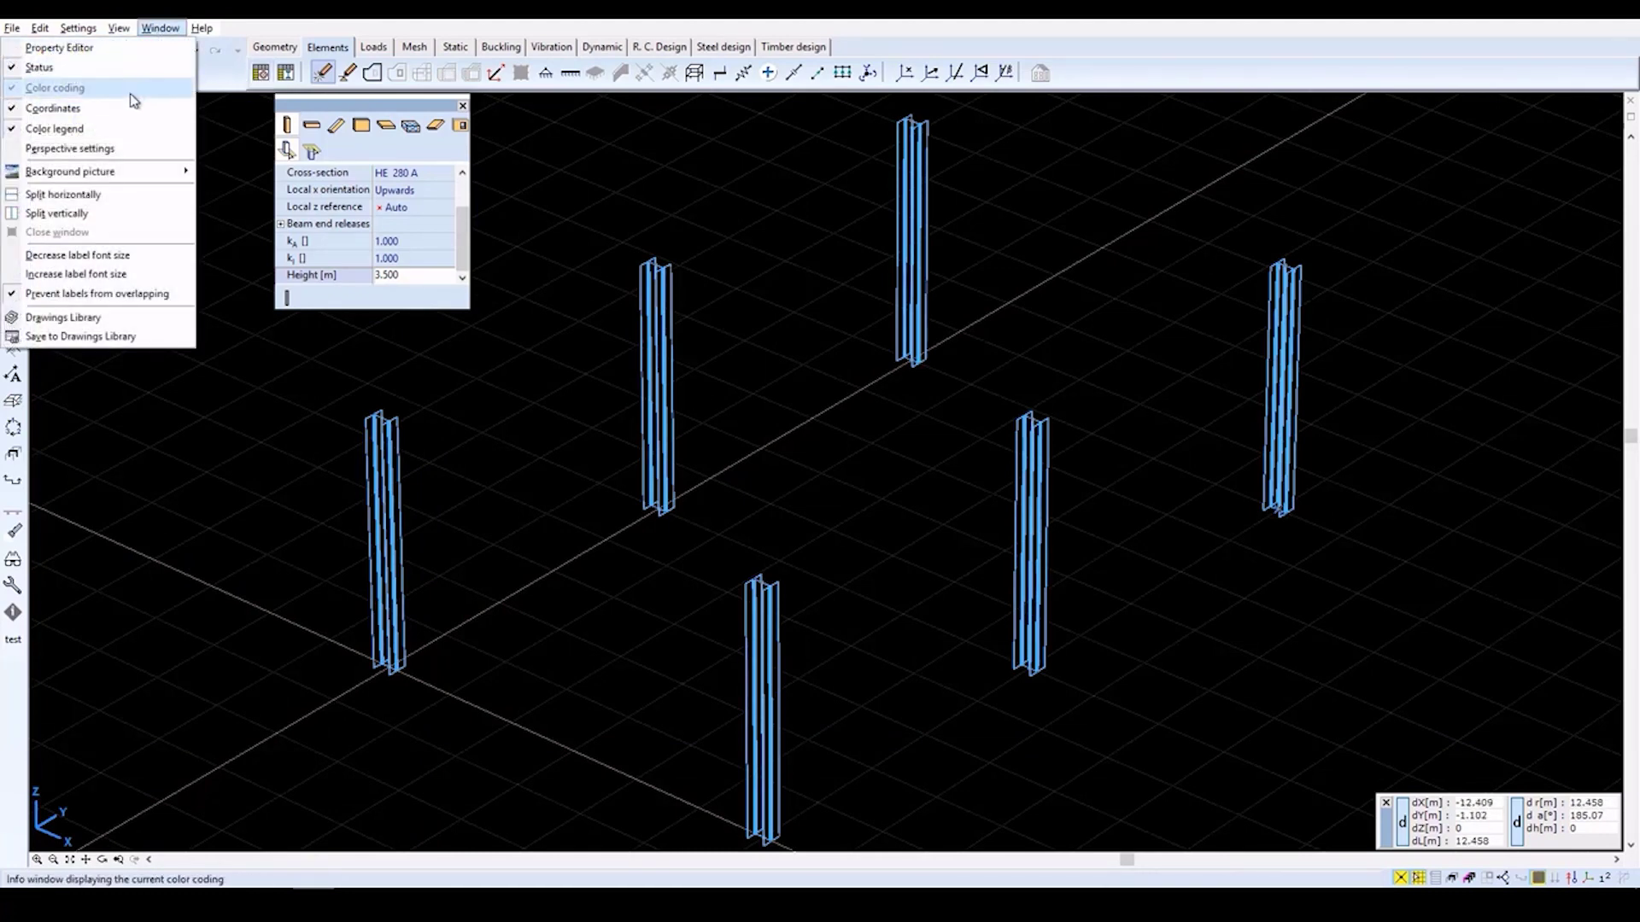
click(94, 149)
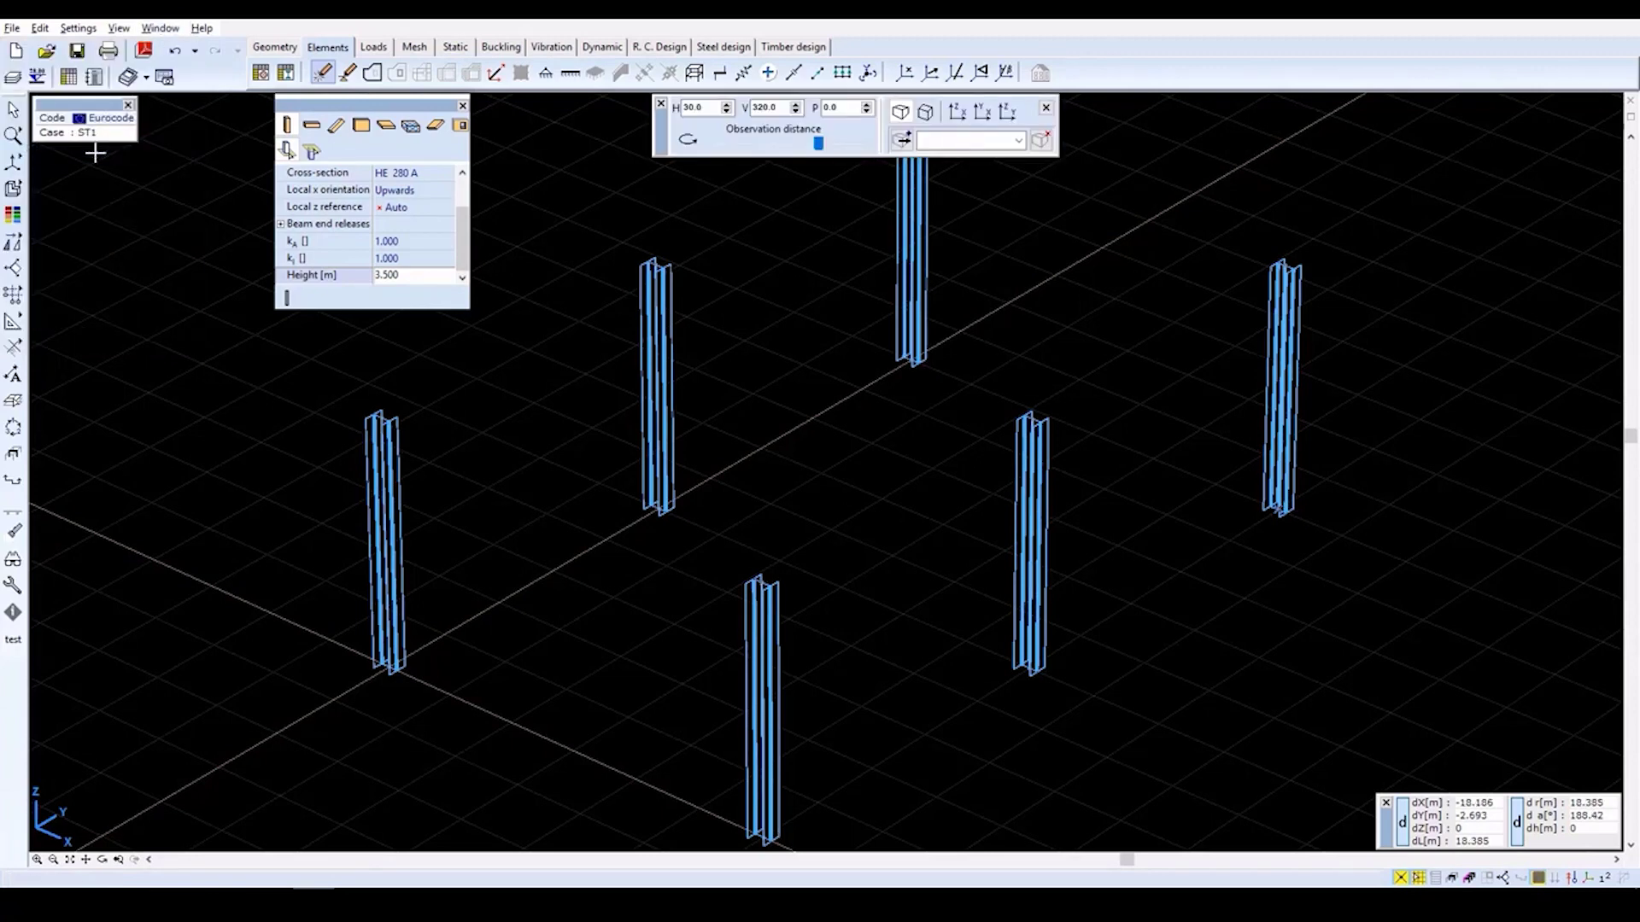
double_click(688, 106)
text(1)
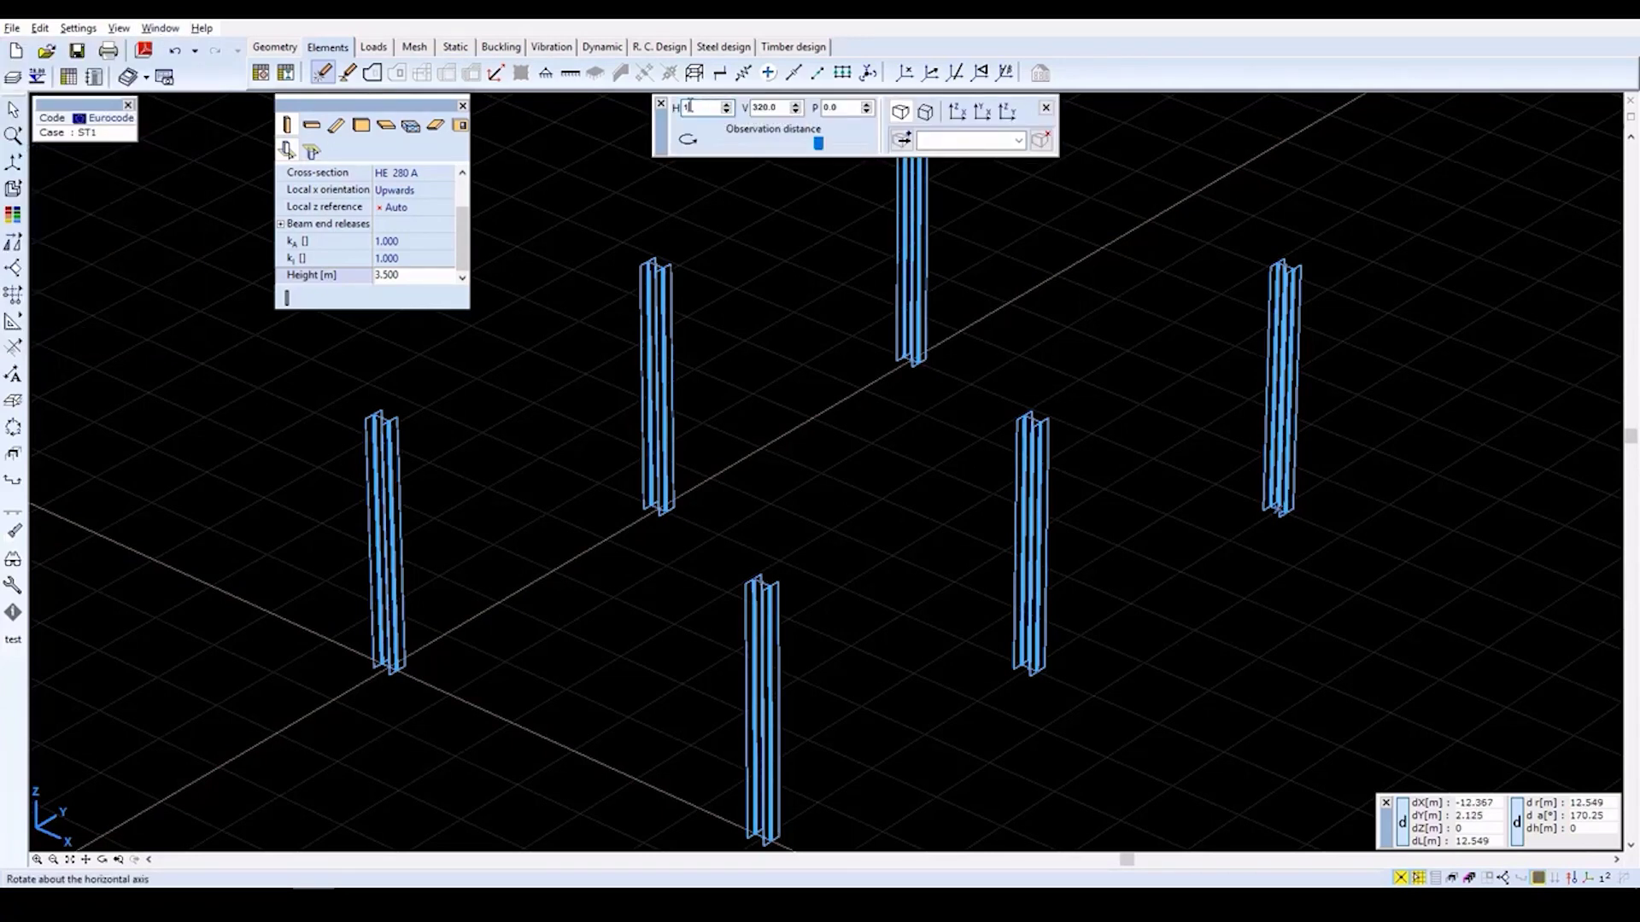
text(5)
key(Tab)
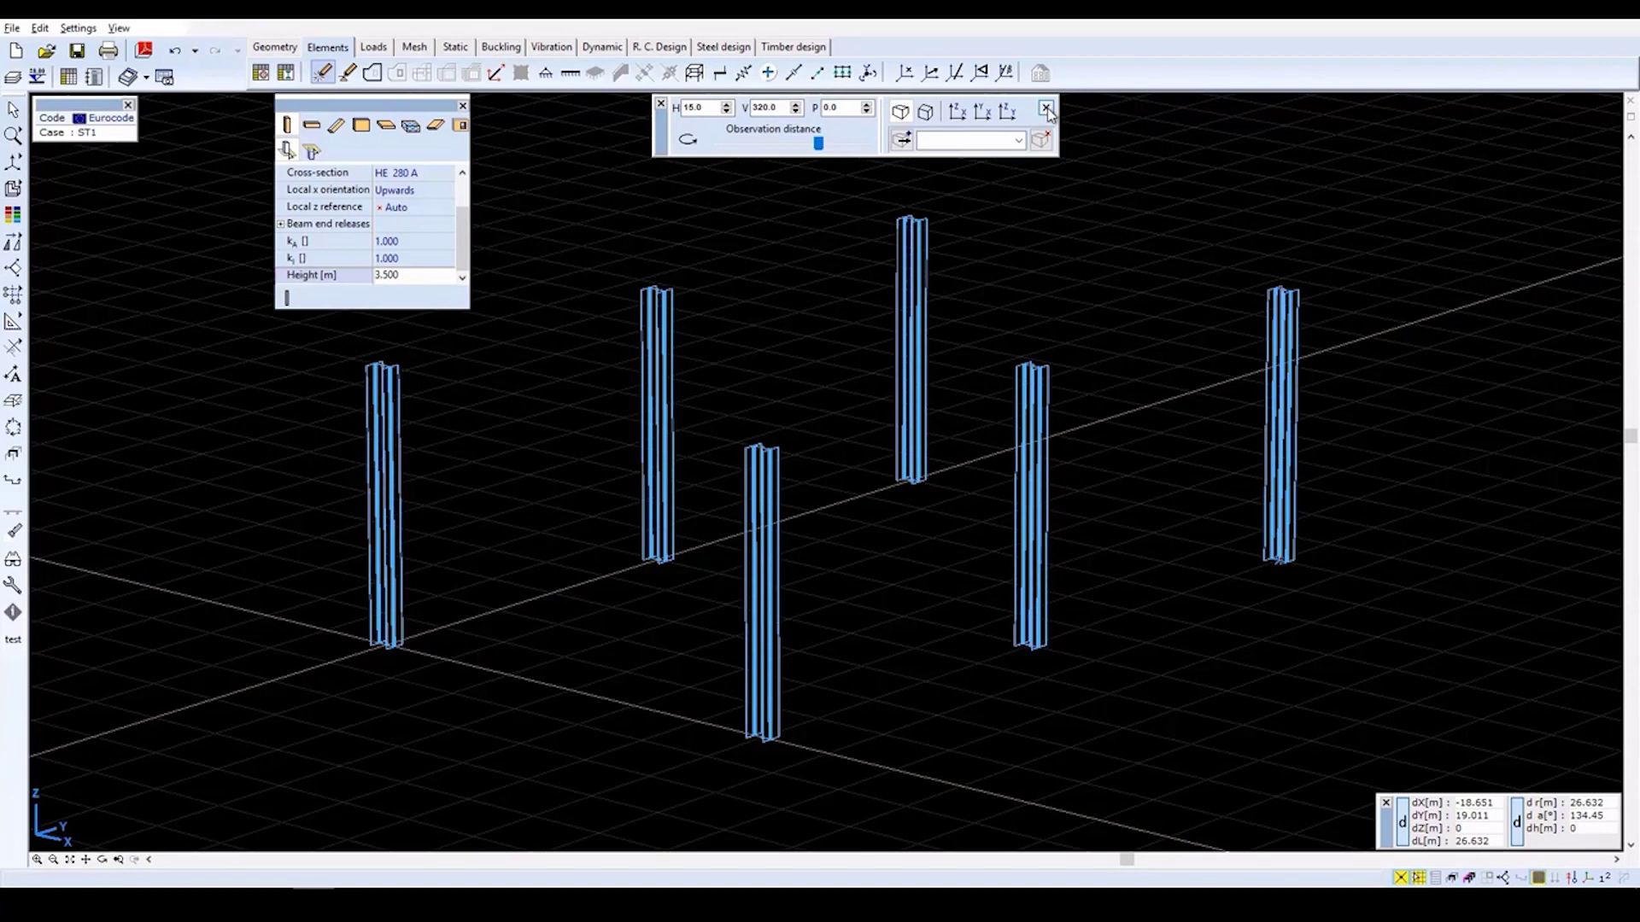
click(1046, 108)
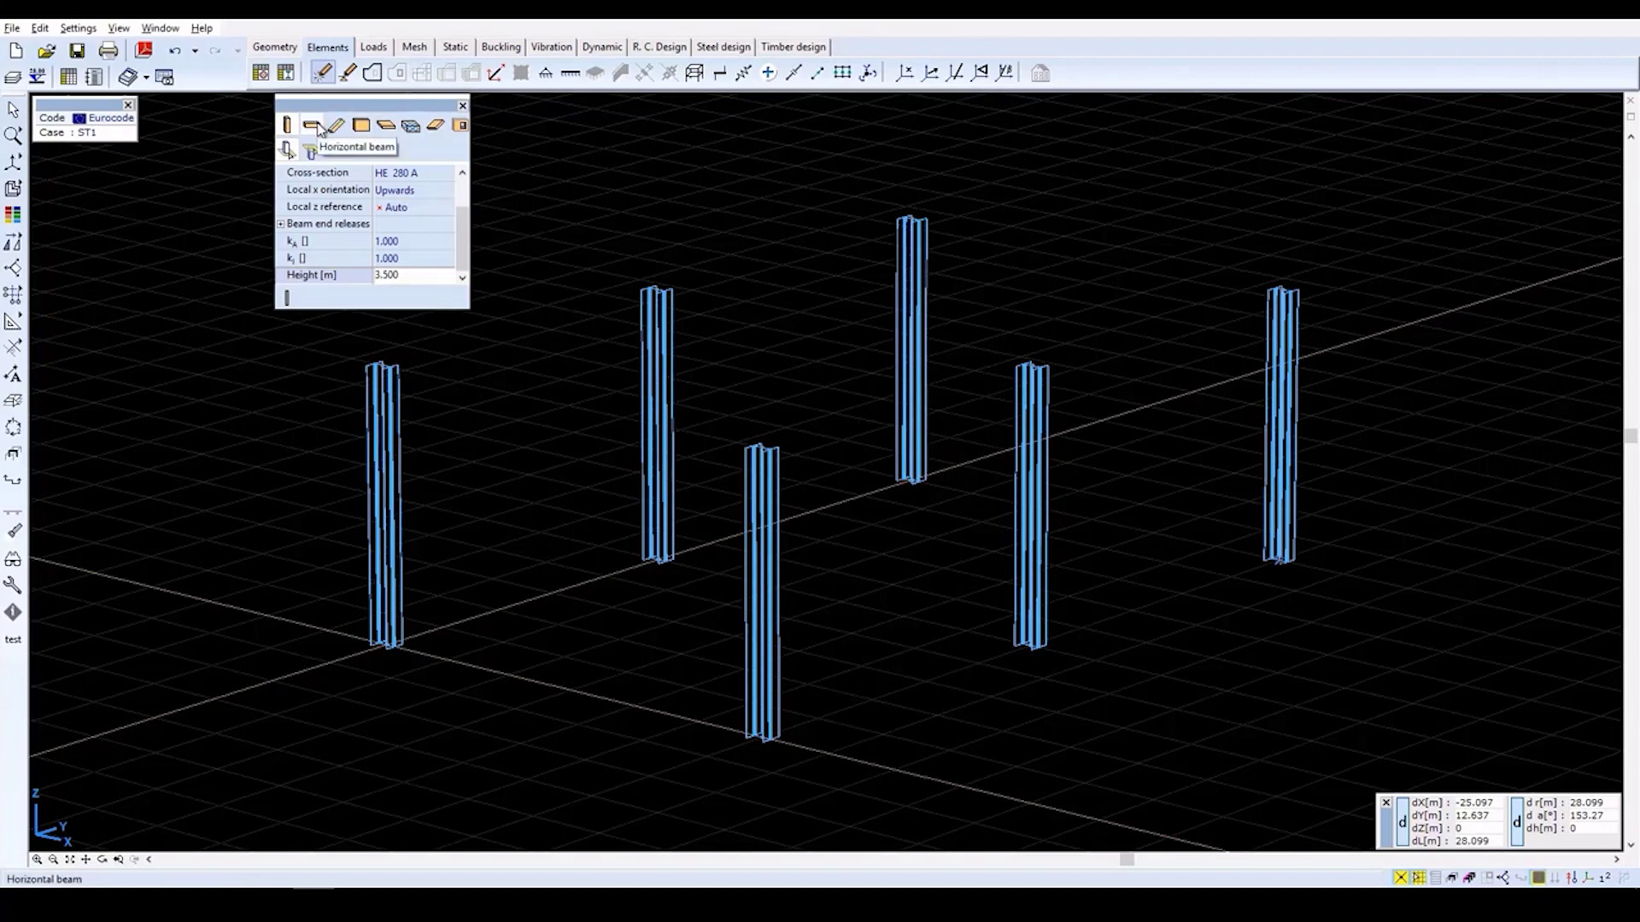
Set up horizontal beam drawing with the IPE 400 section from the IPE European I-beams library.
click(315, 127)
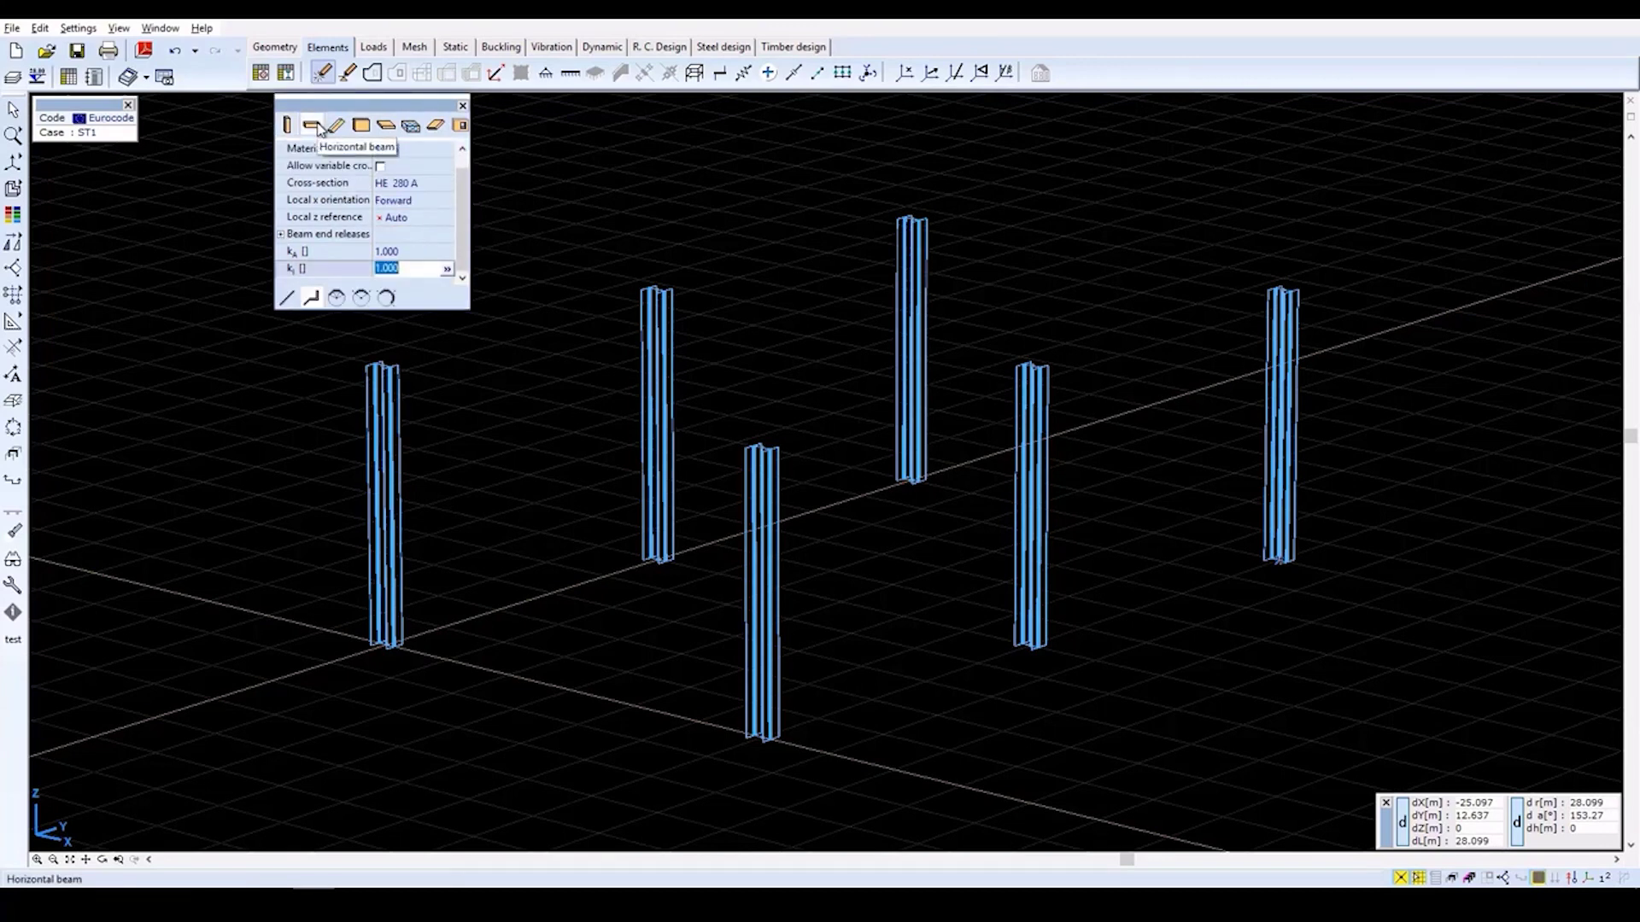
click(411, 184)
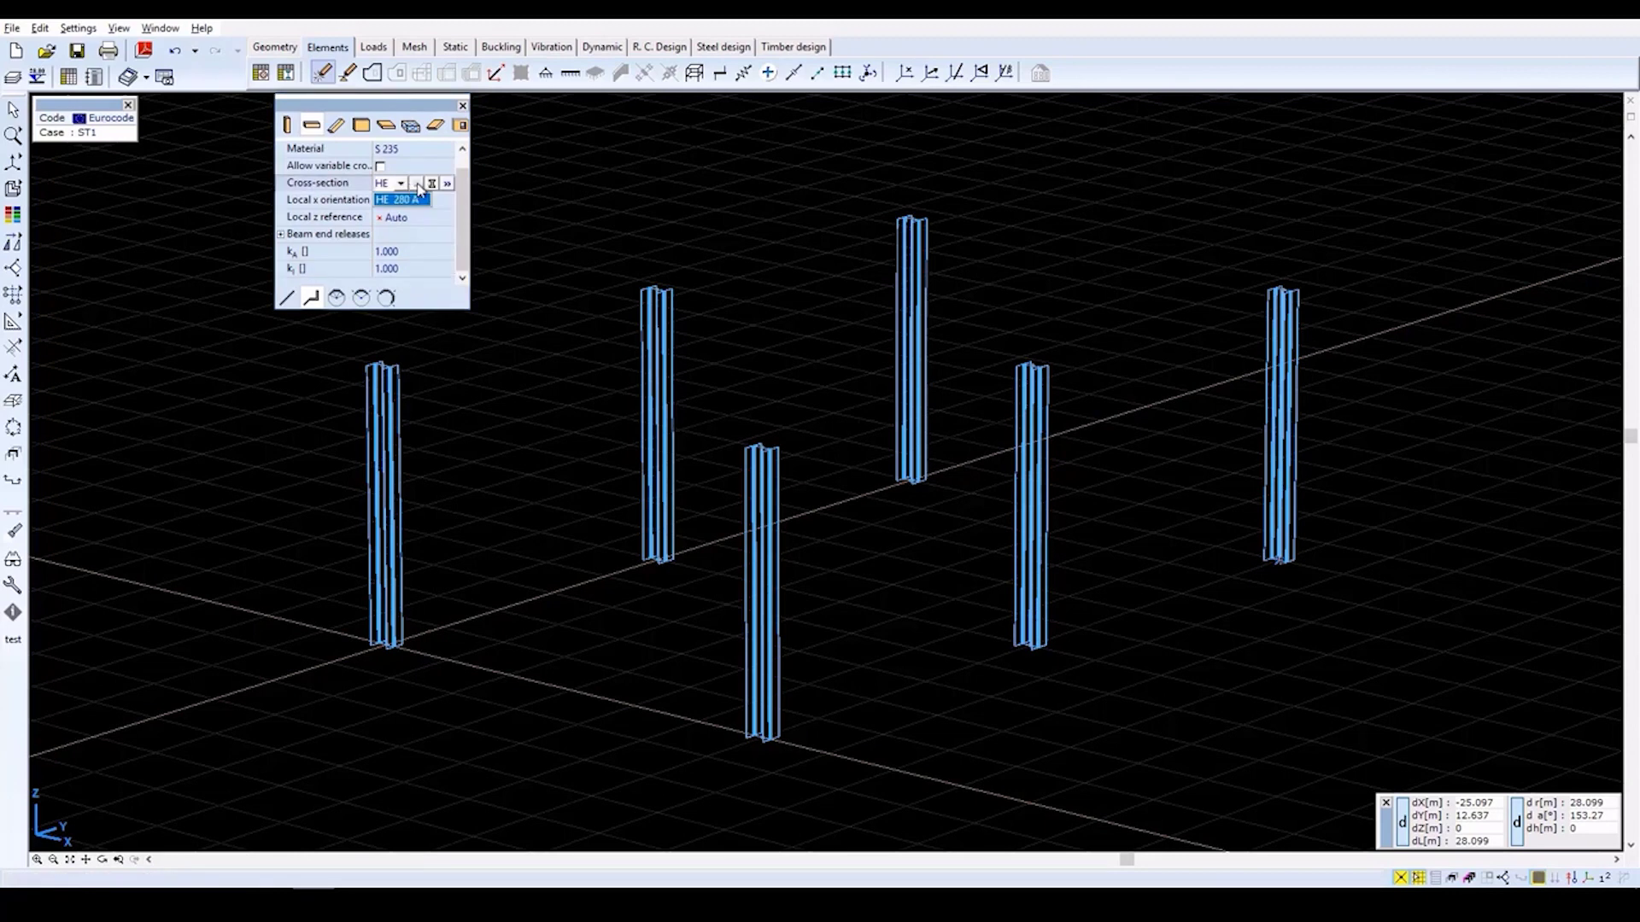
click(417, 186)
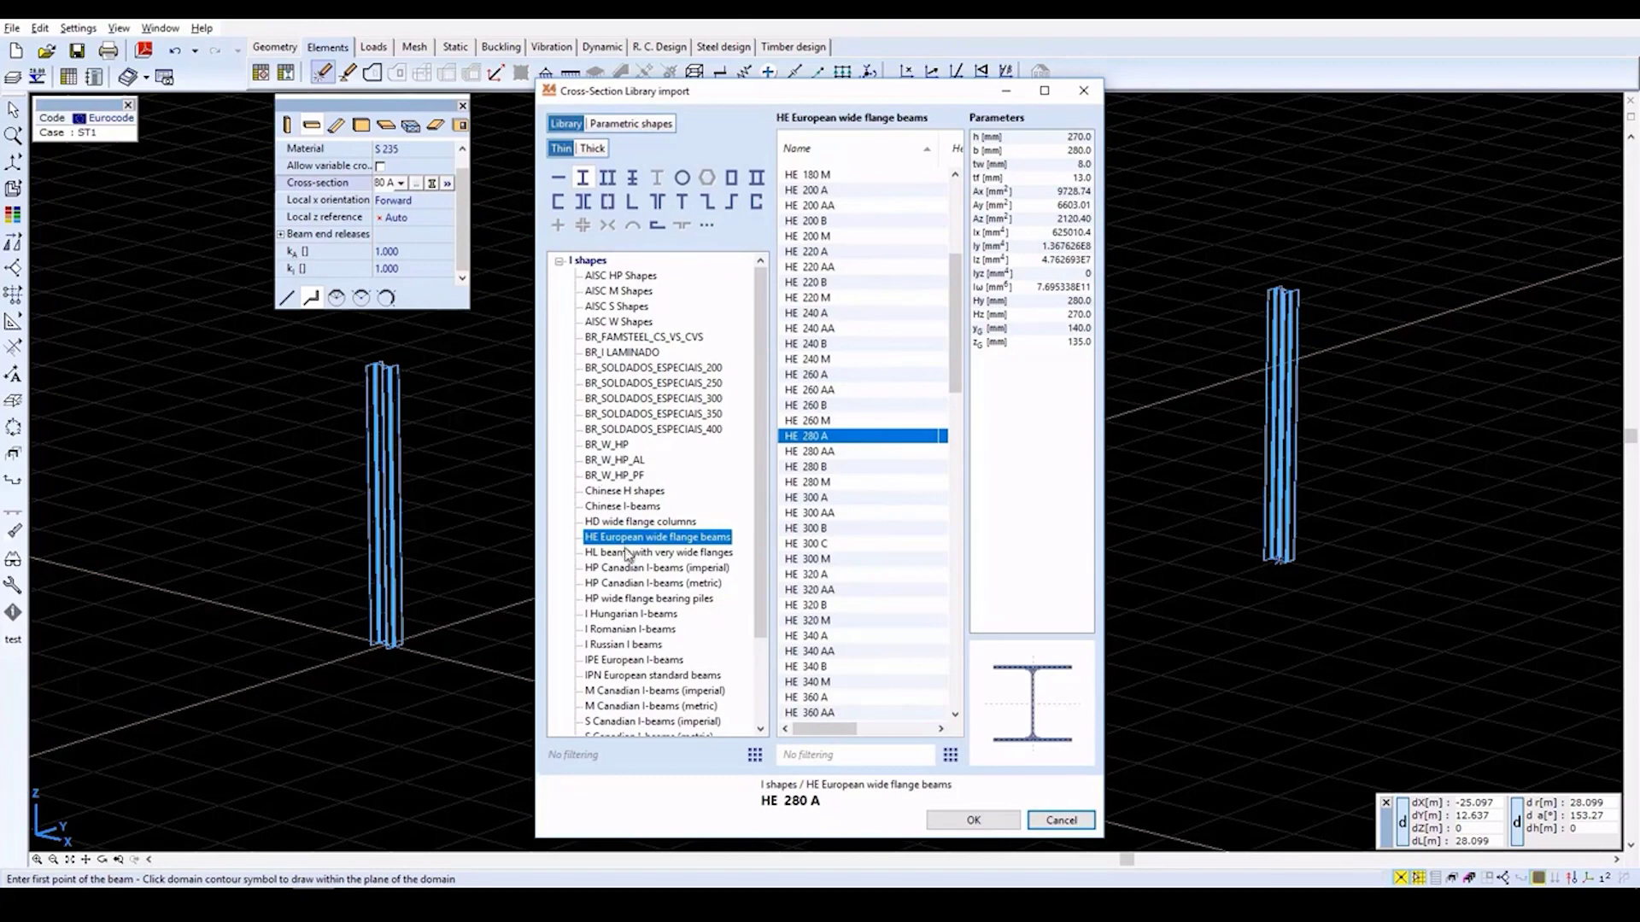
click(639, 661)
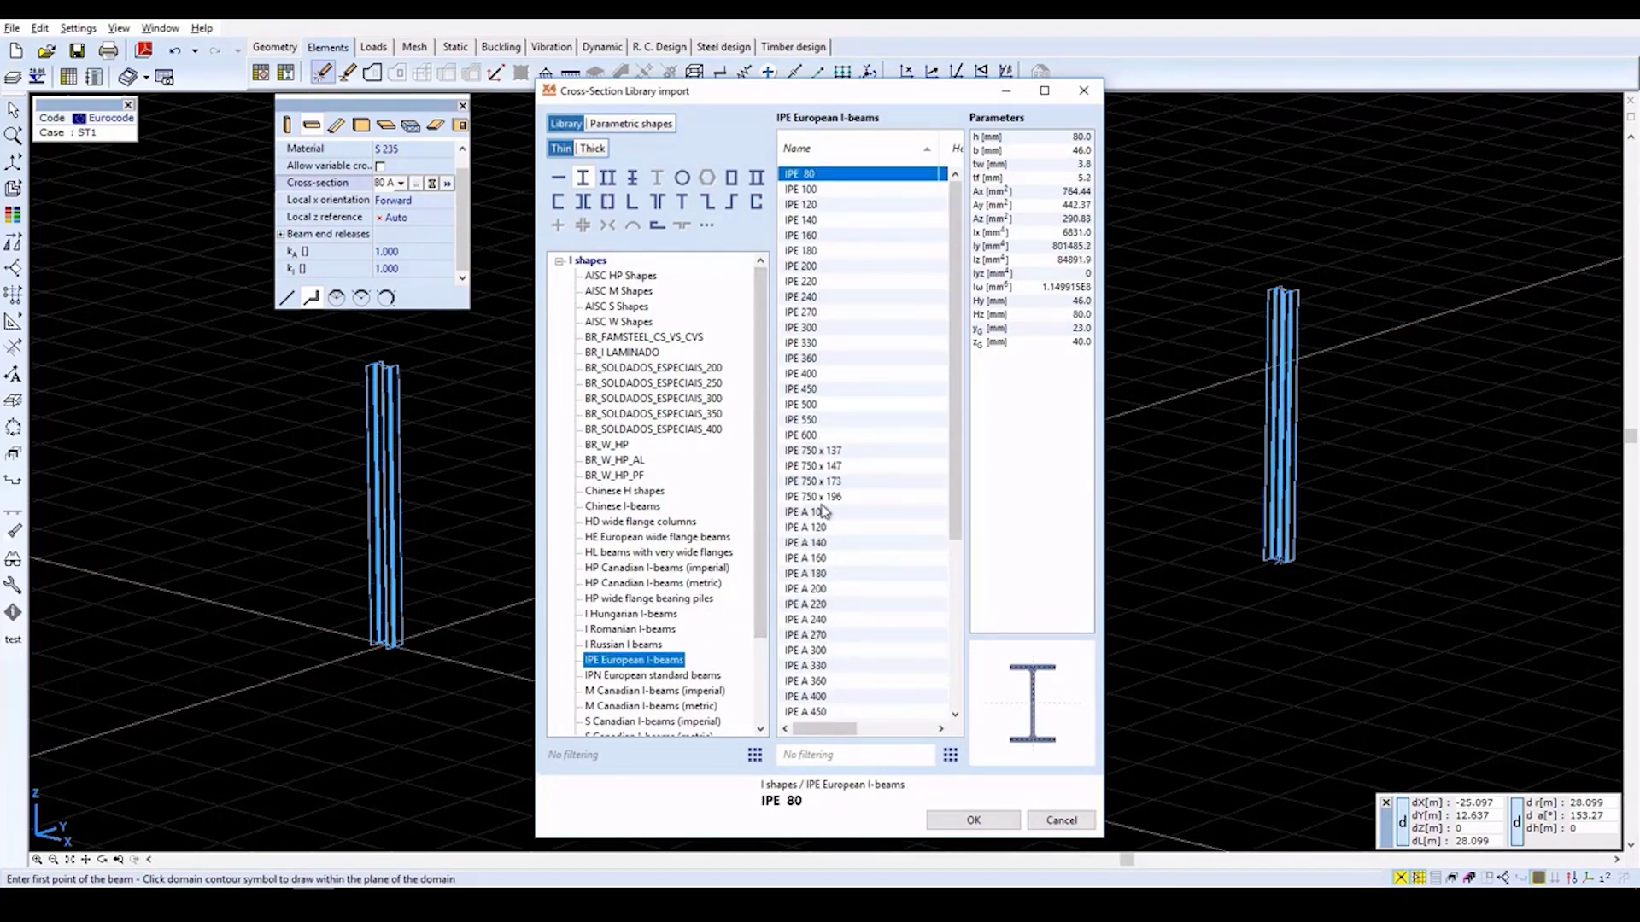
click(802, 375)
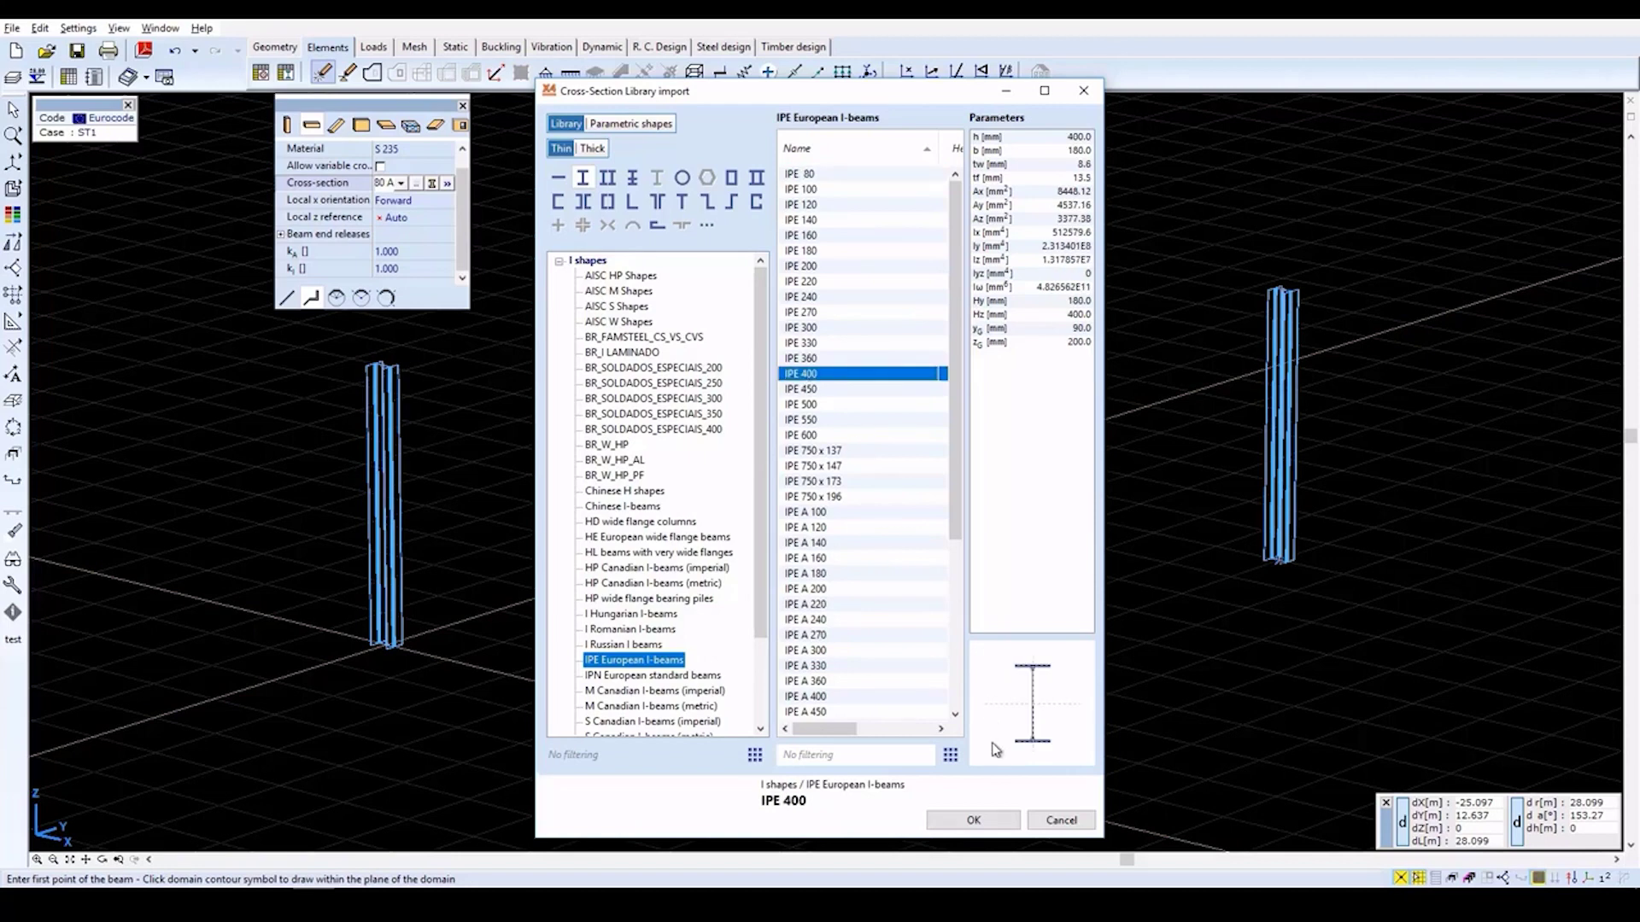
click(988, 823)
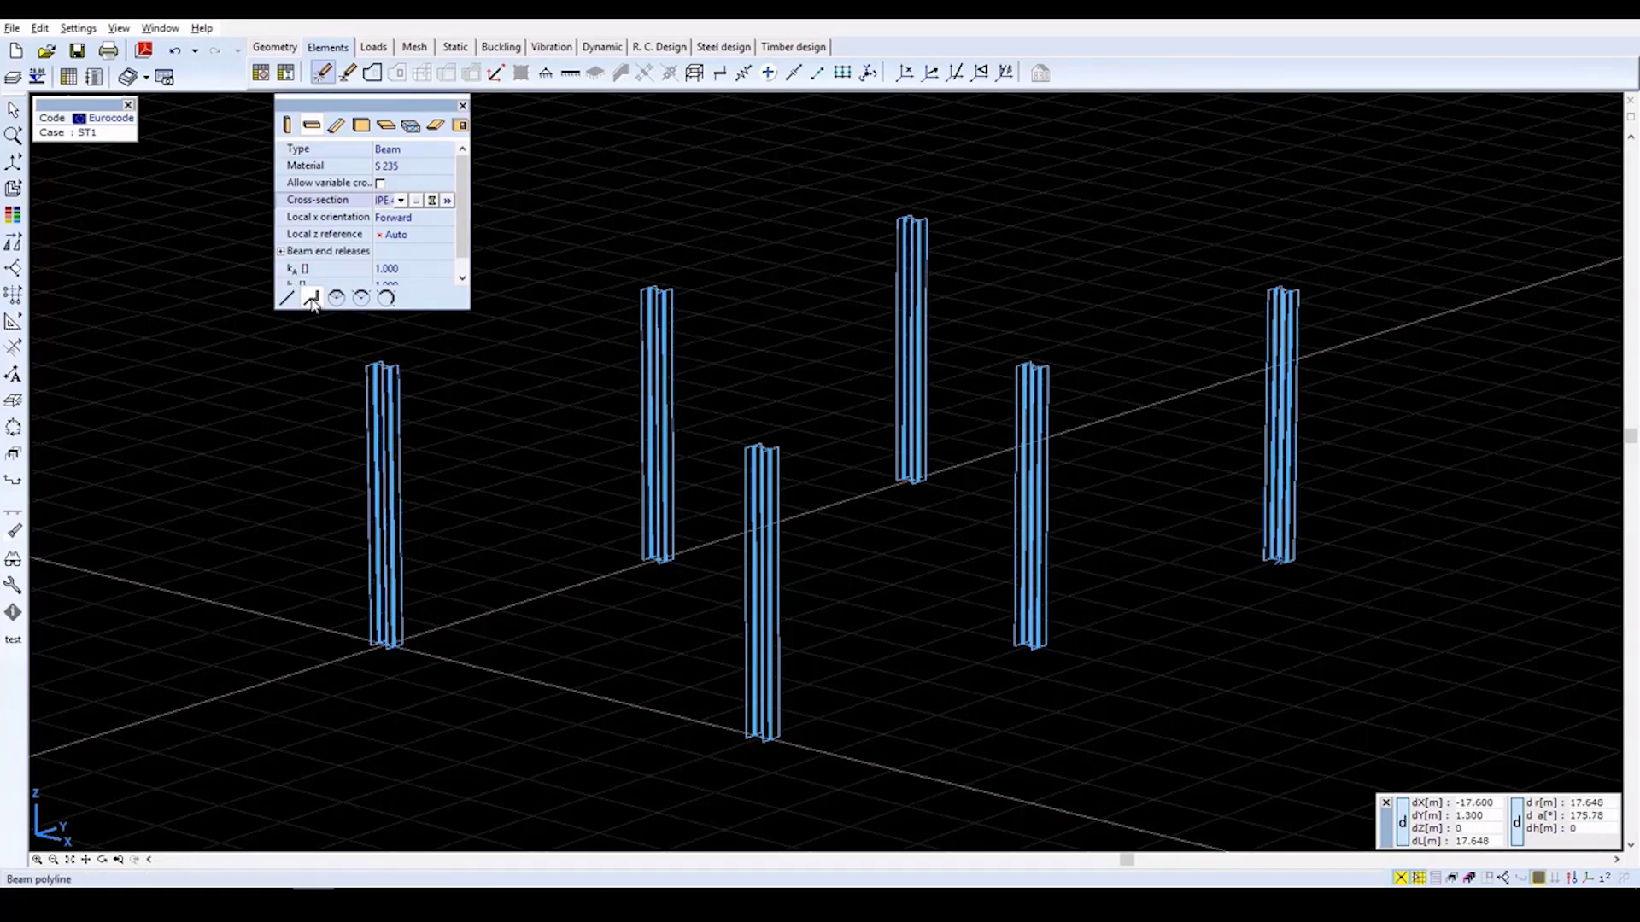
Draw a closed beam polyline around the perimeter through the tops of all six columns.
click(384, 369)
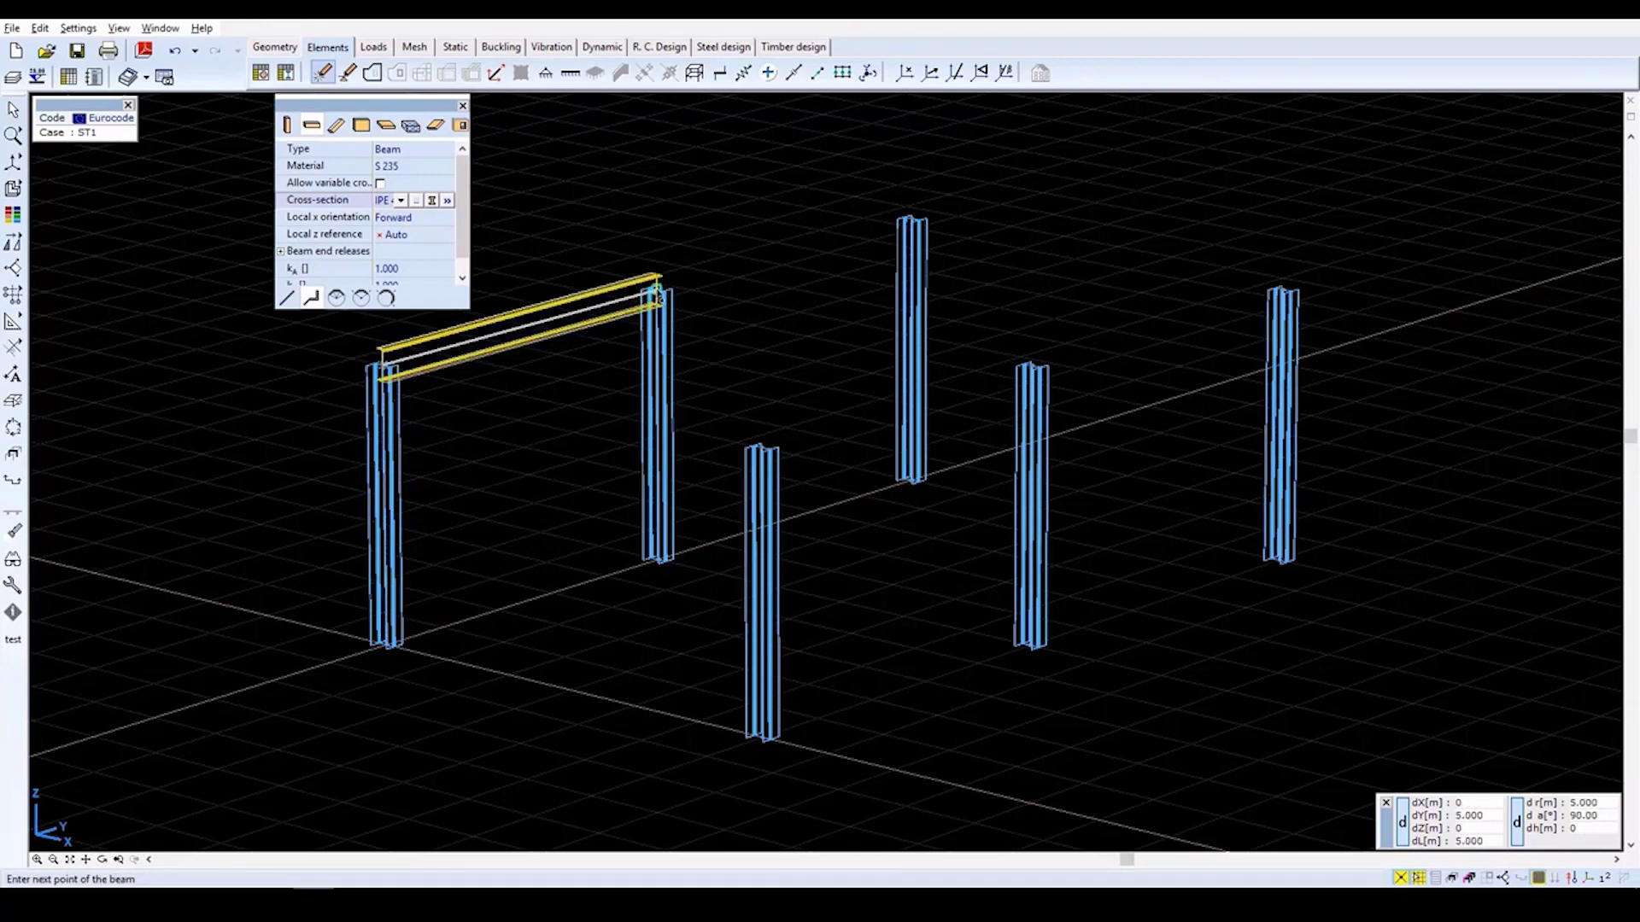
click(659, 294)
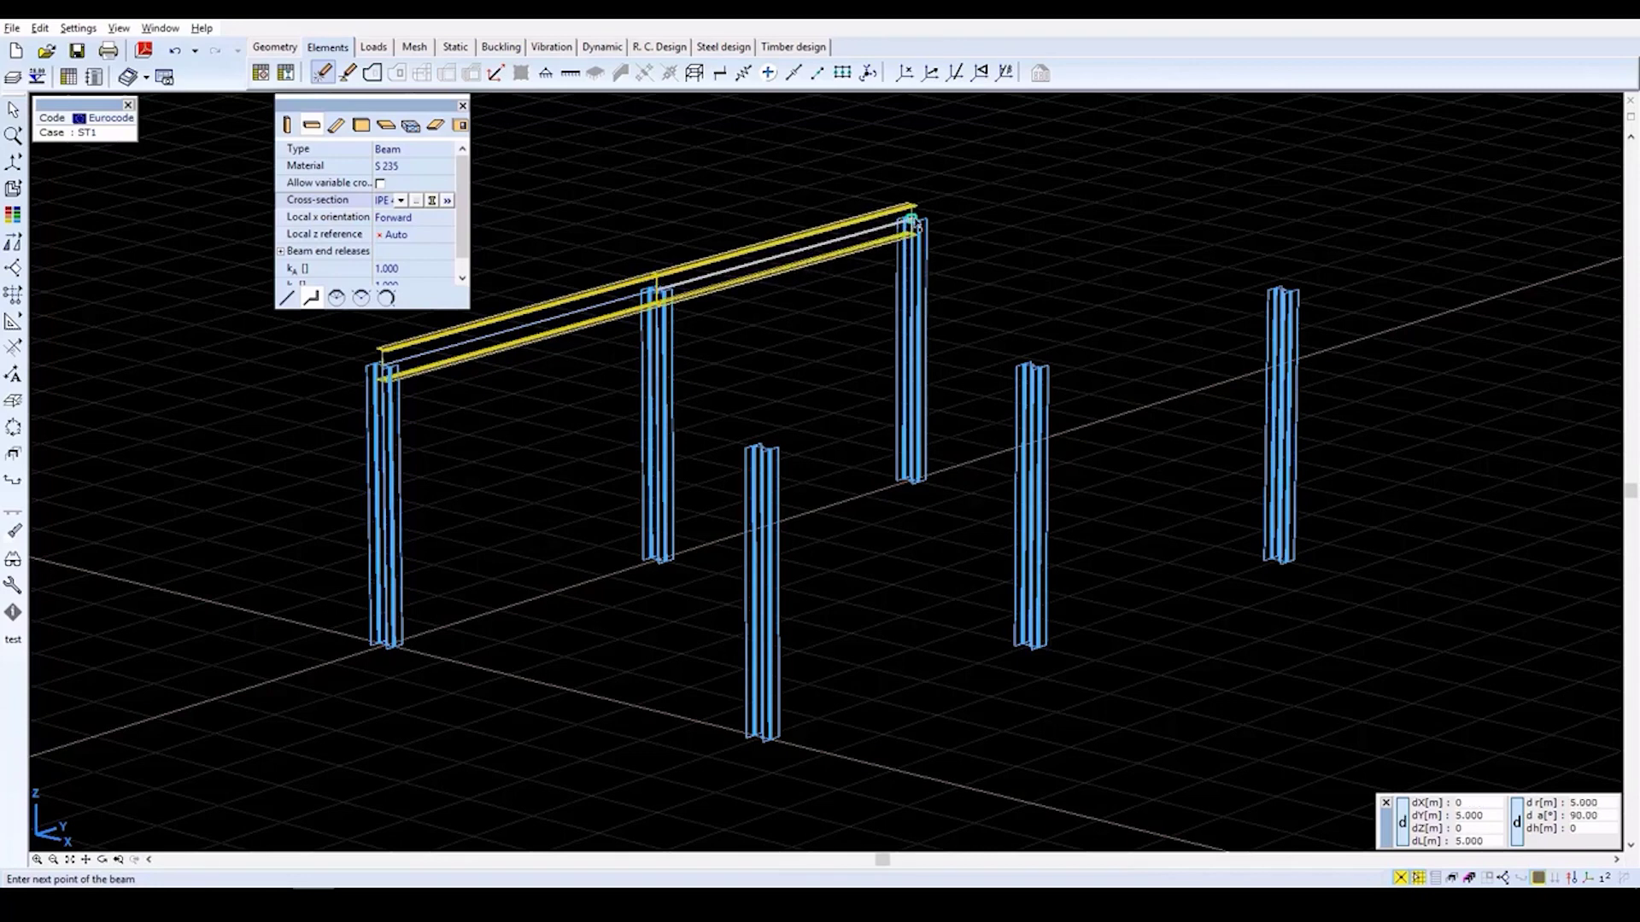
click(913, 224)
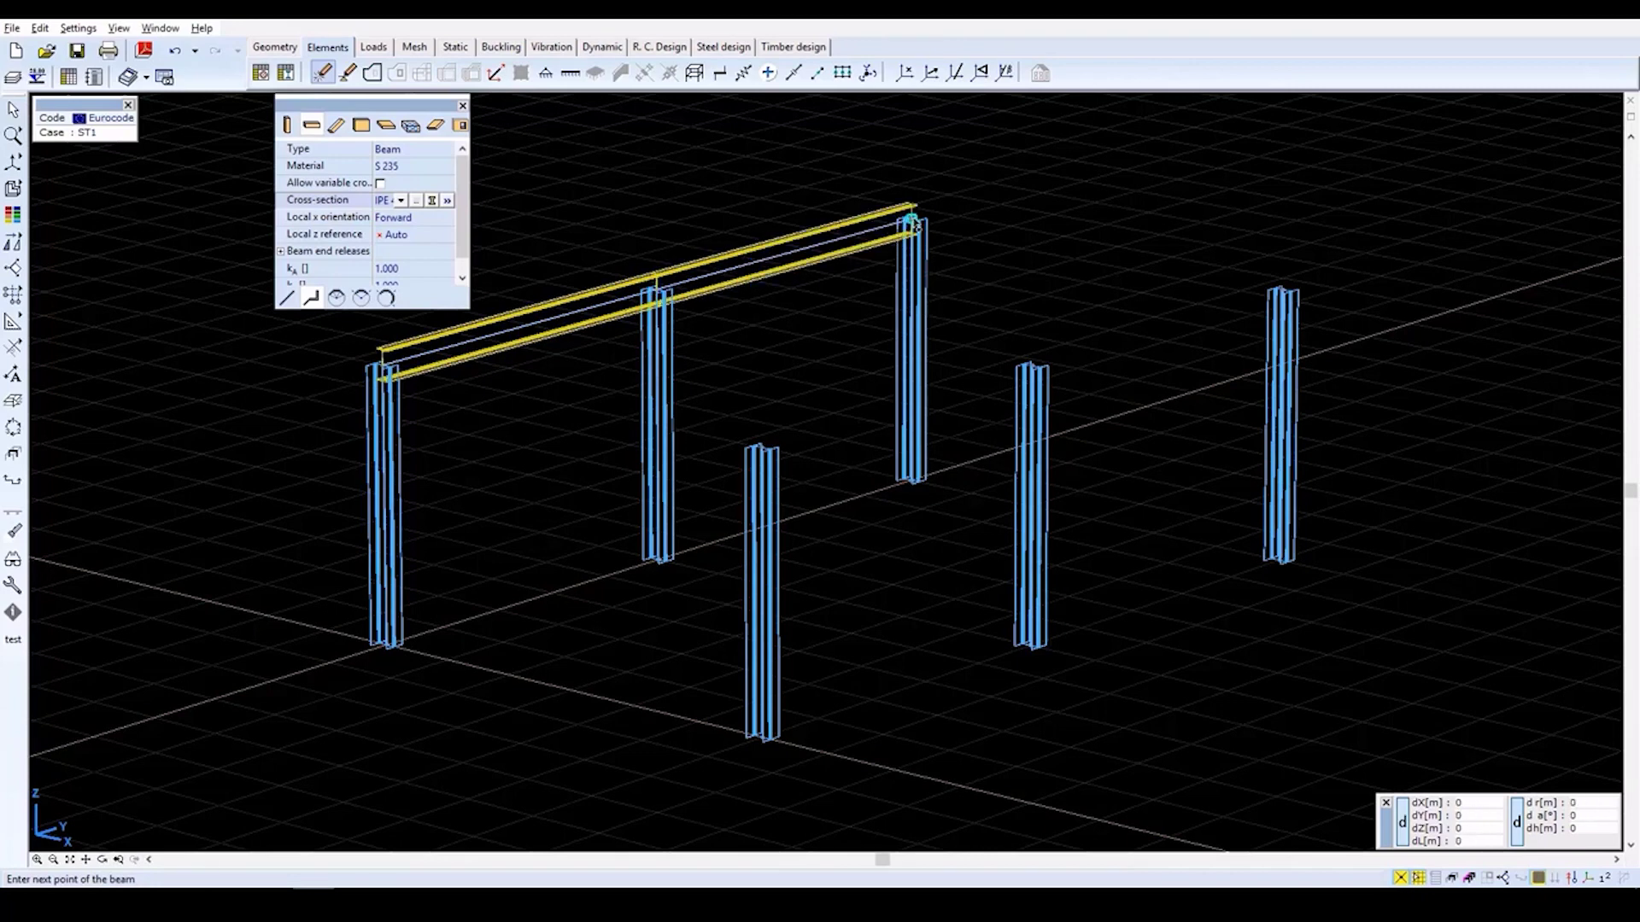
click(1285, 291)
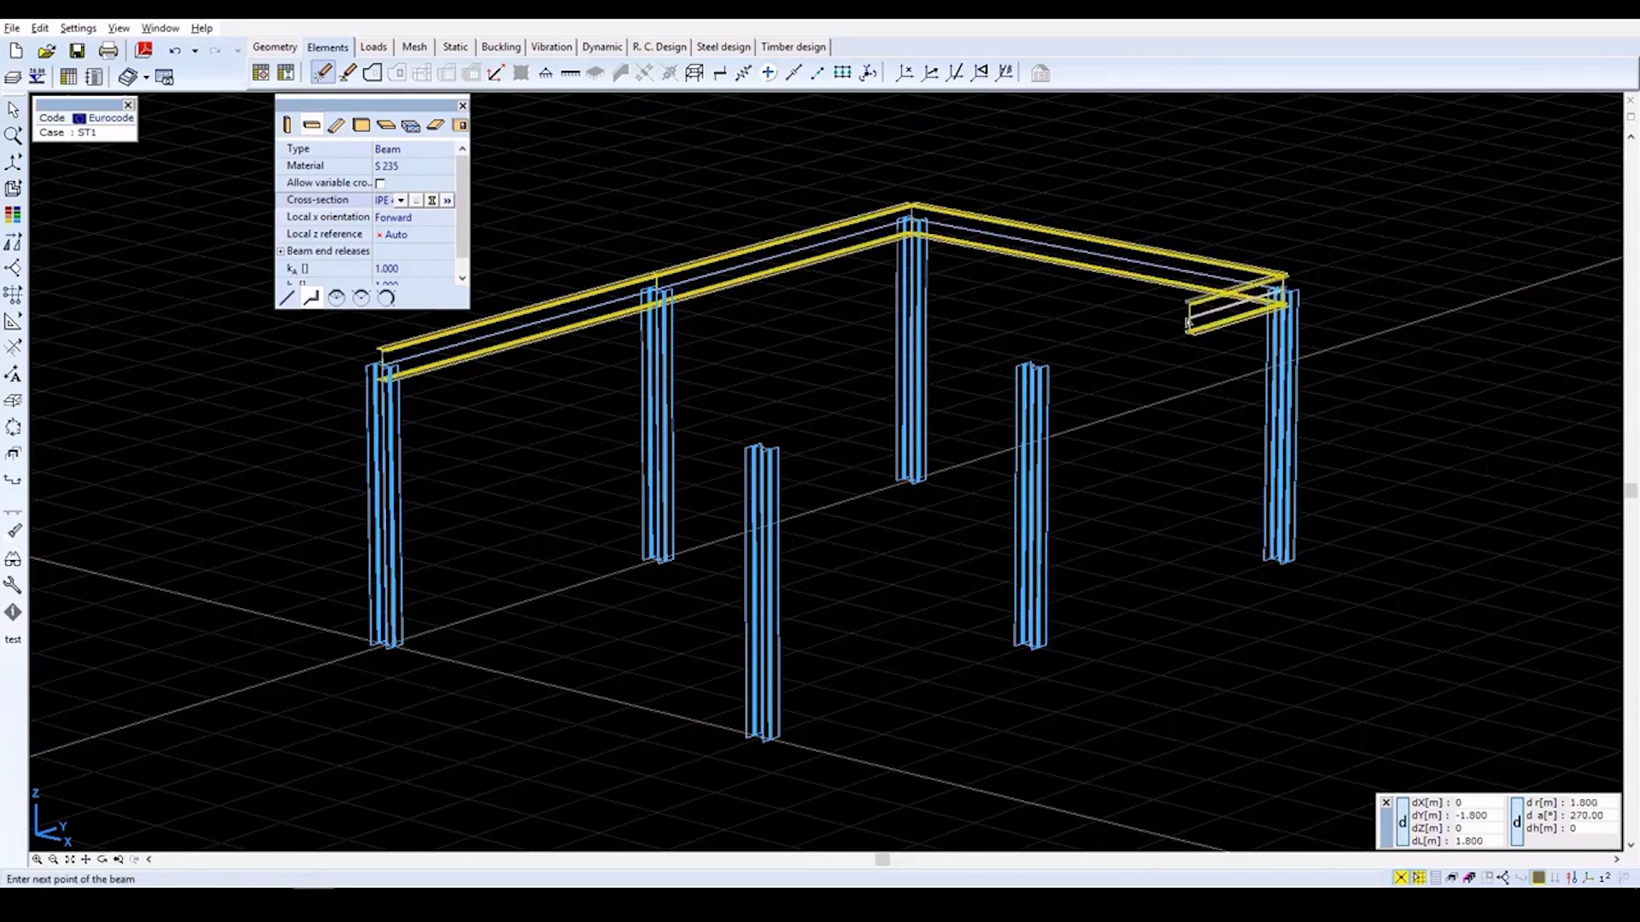
click(1035, 368)
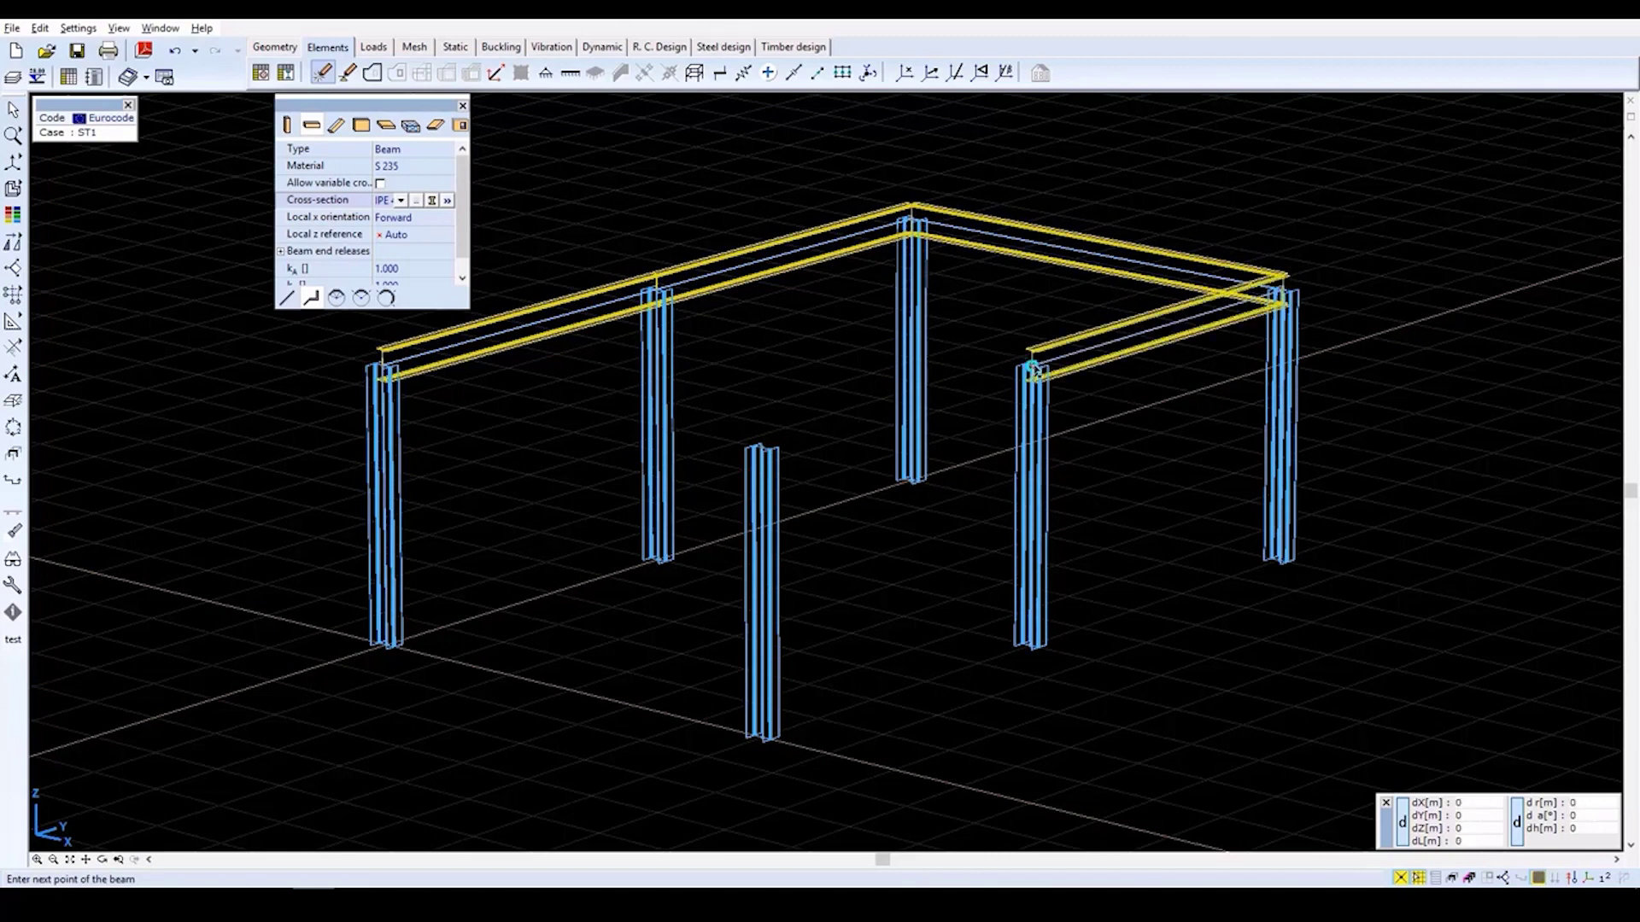
click(762, 450)
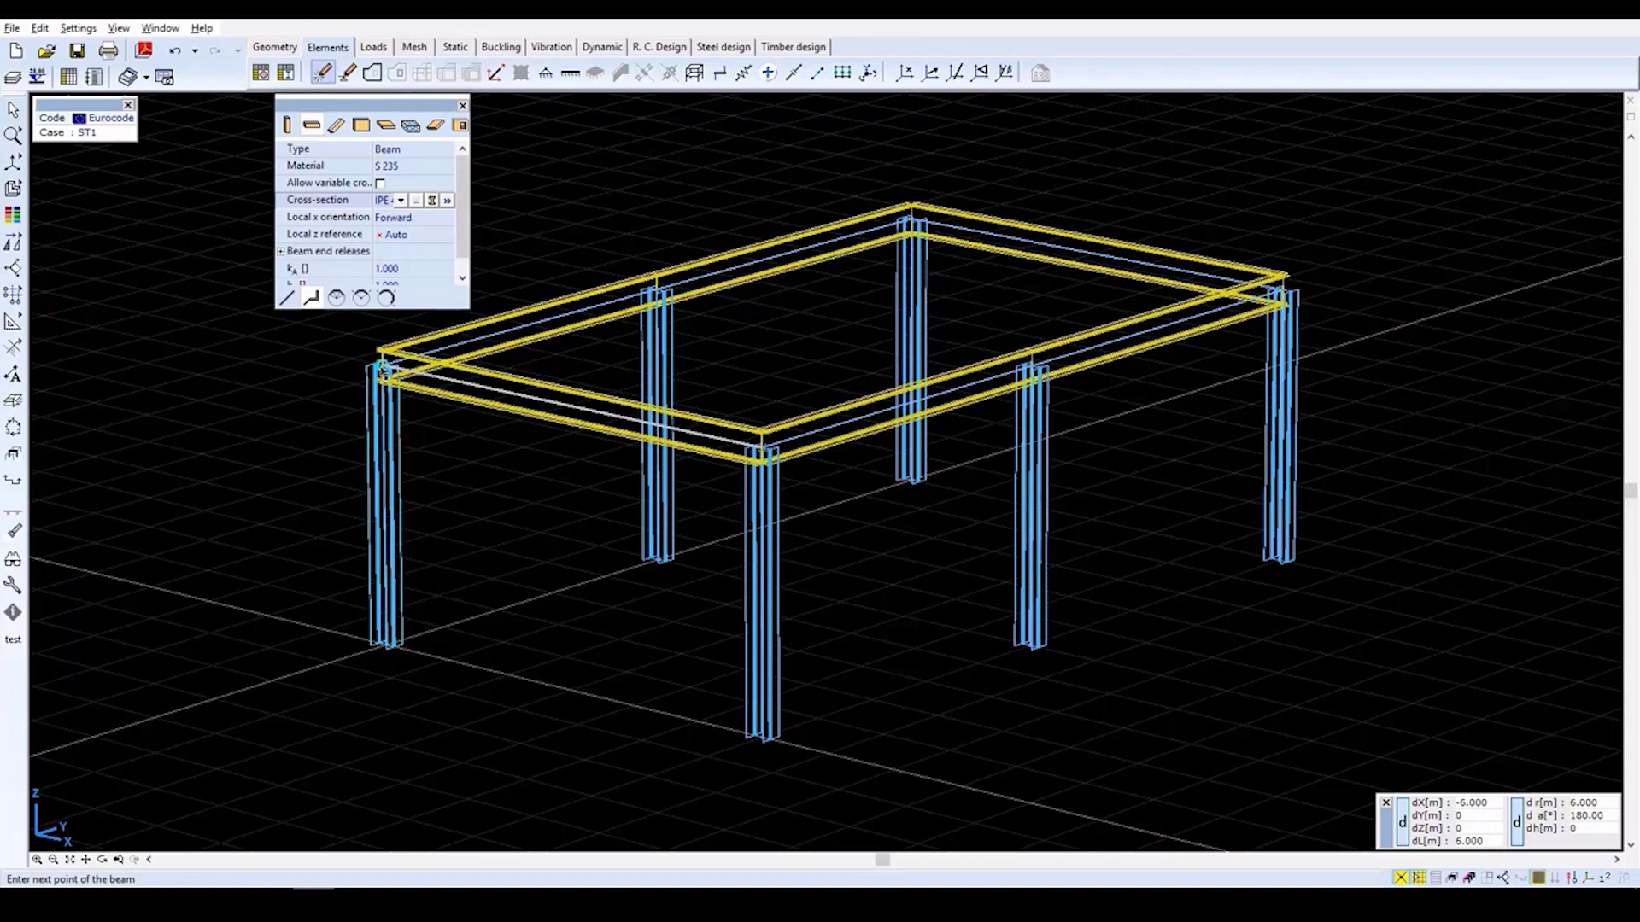
click(382, 367)
key(Escape)
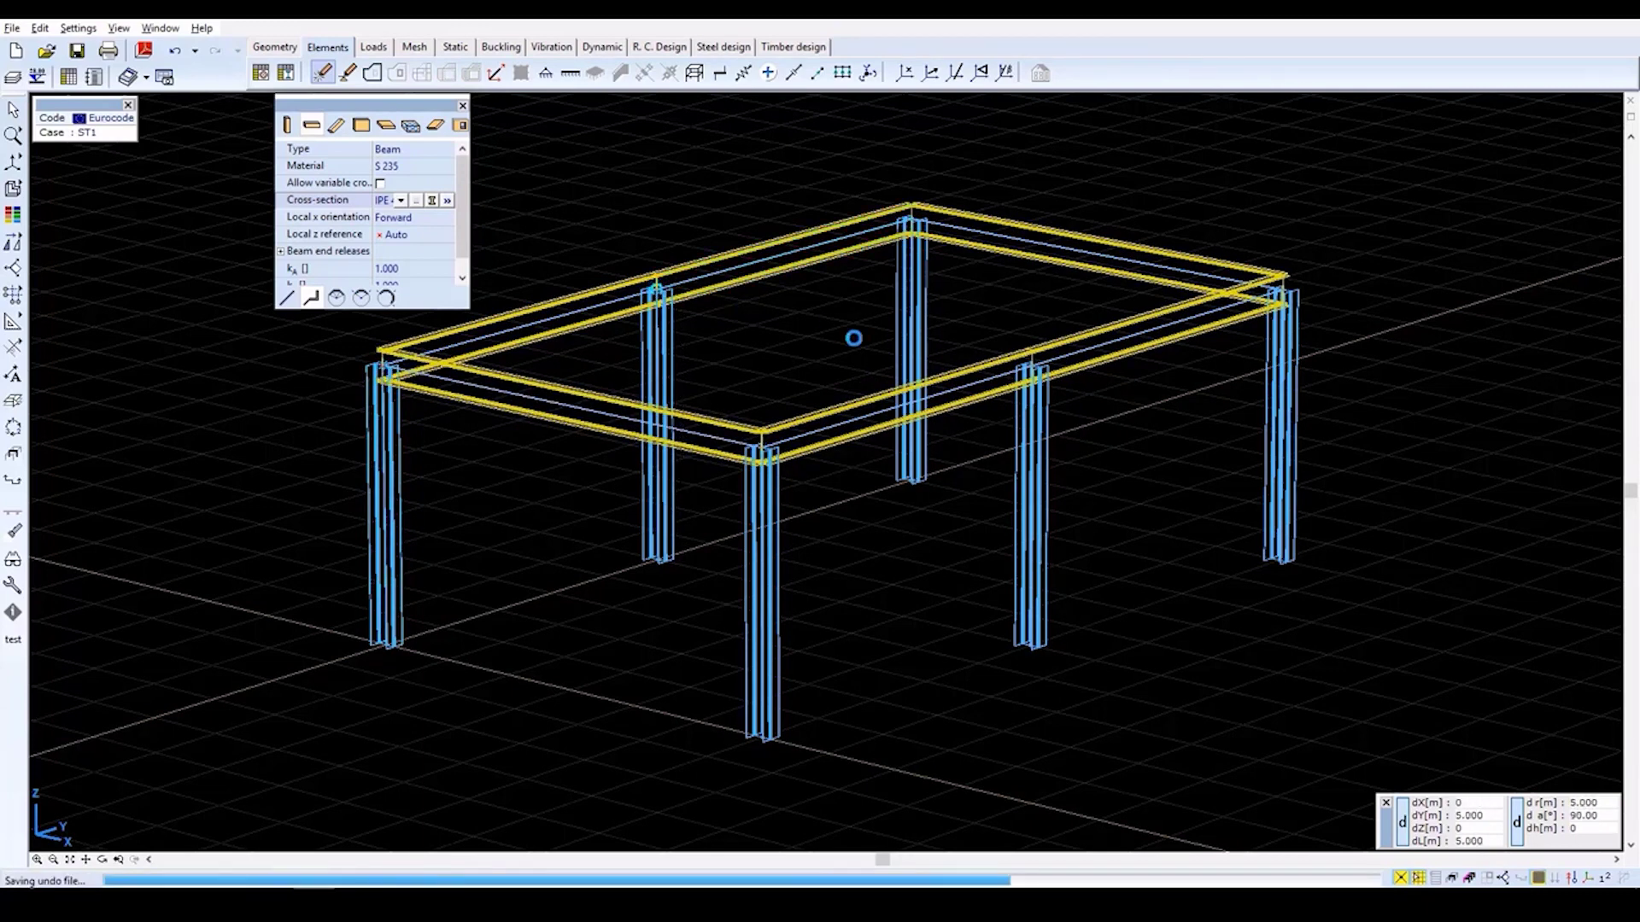
Draw a 6 m IPE 400 cross beam between the tops of the two middle columns.
click(657, 290)
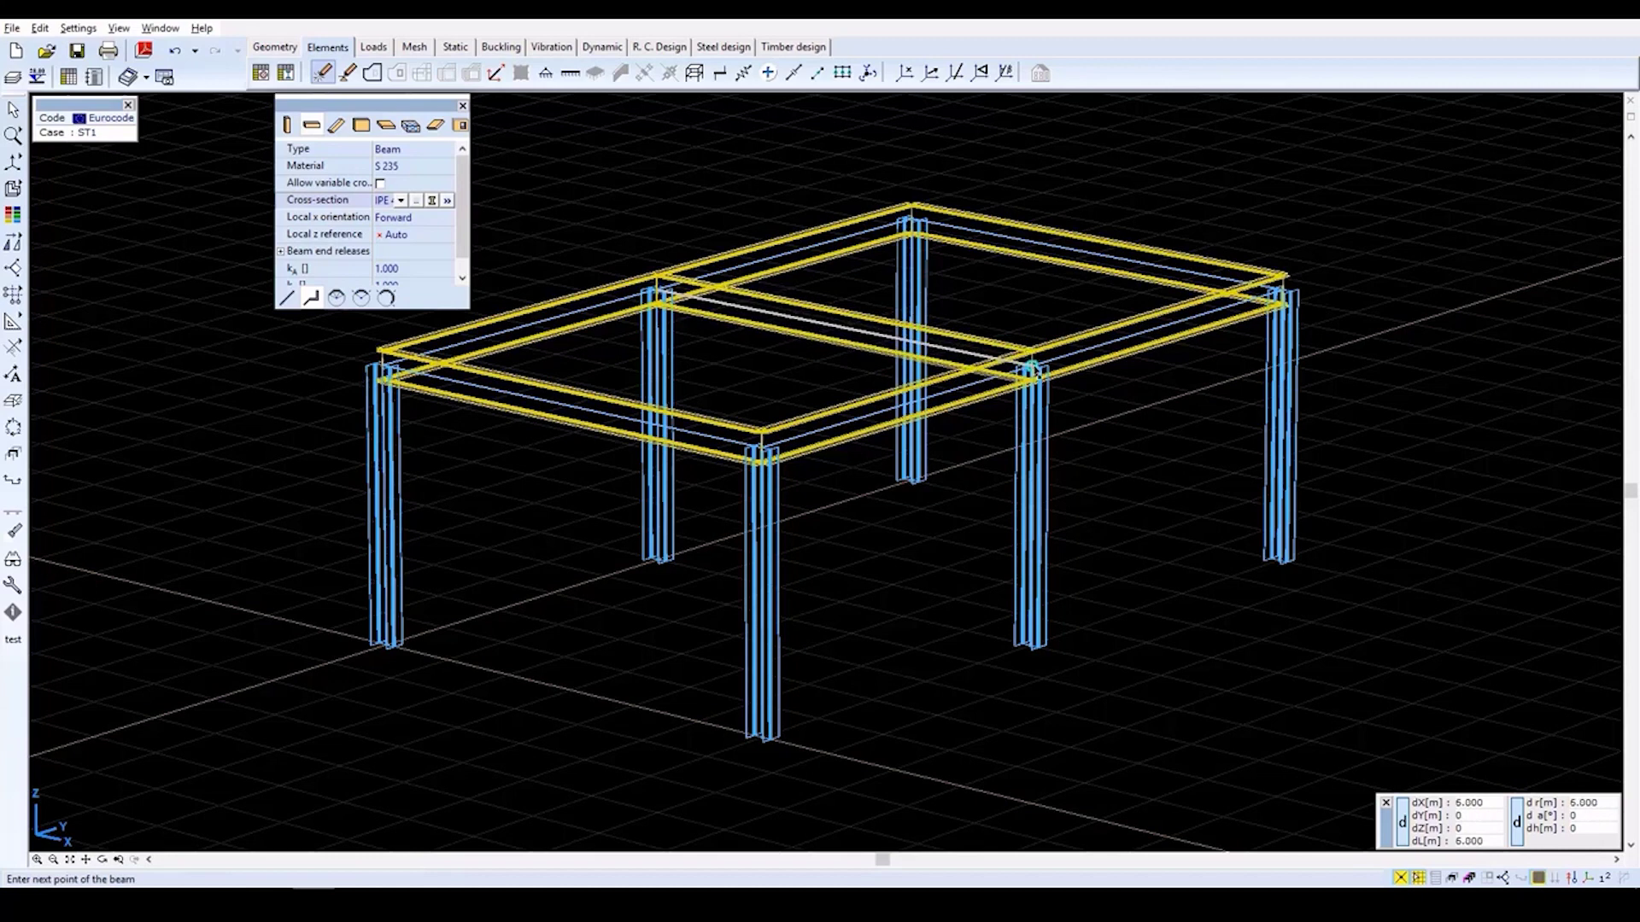
click(1033, 369)
key(Escape)
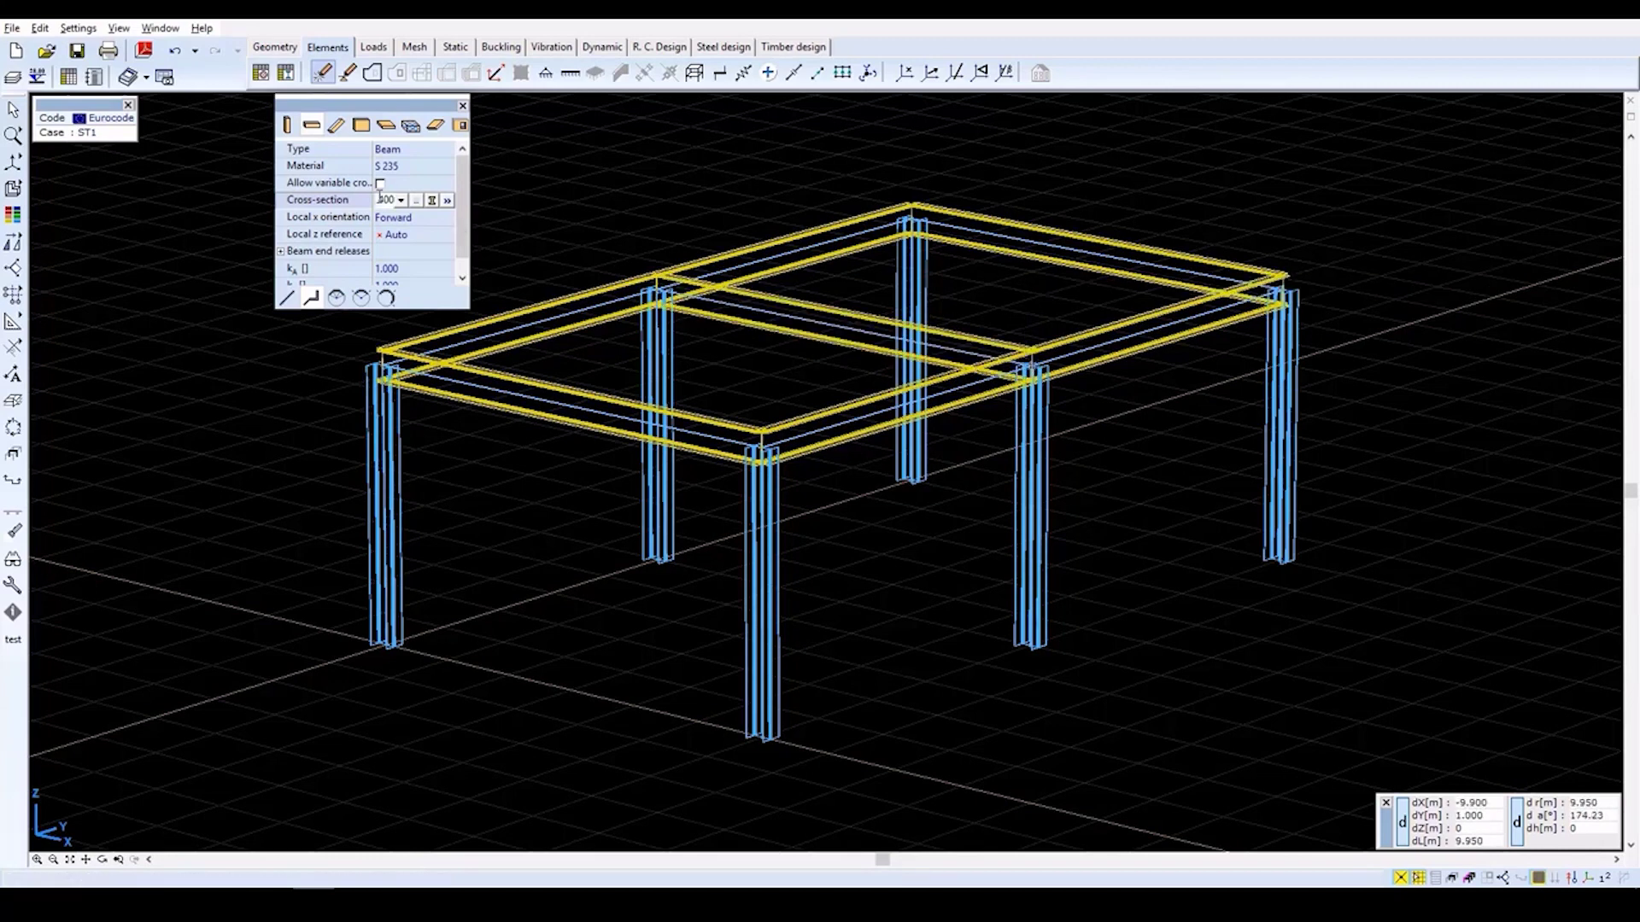
Set up inclined beam polyline drawing with the O 194.0 x 5.0 SV section from the O Hungarian pipes library.
click(333, 132)
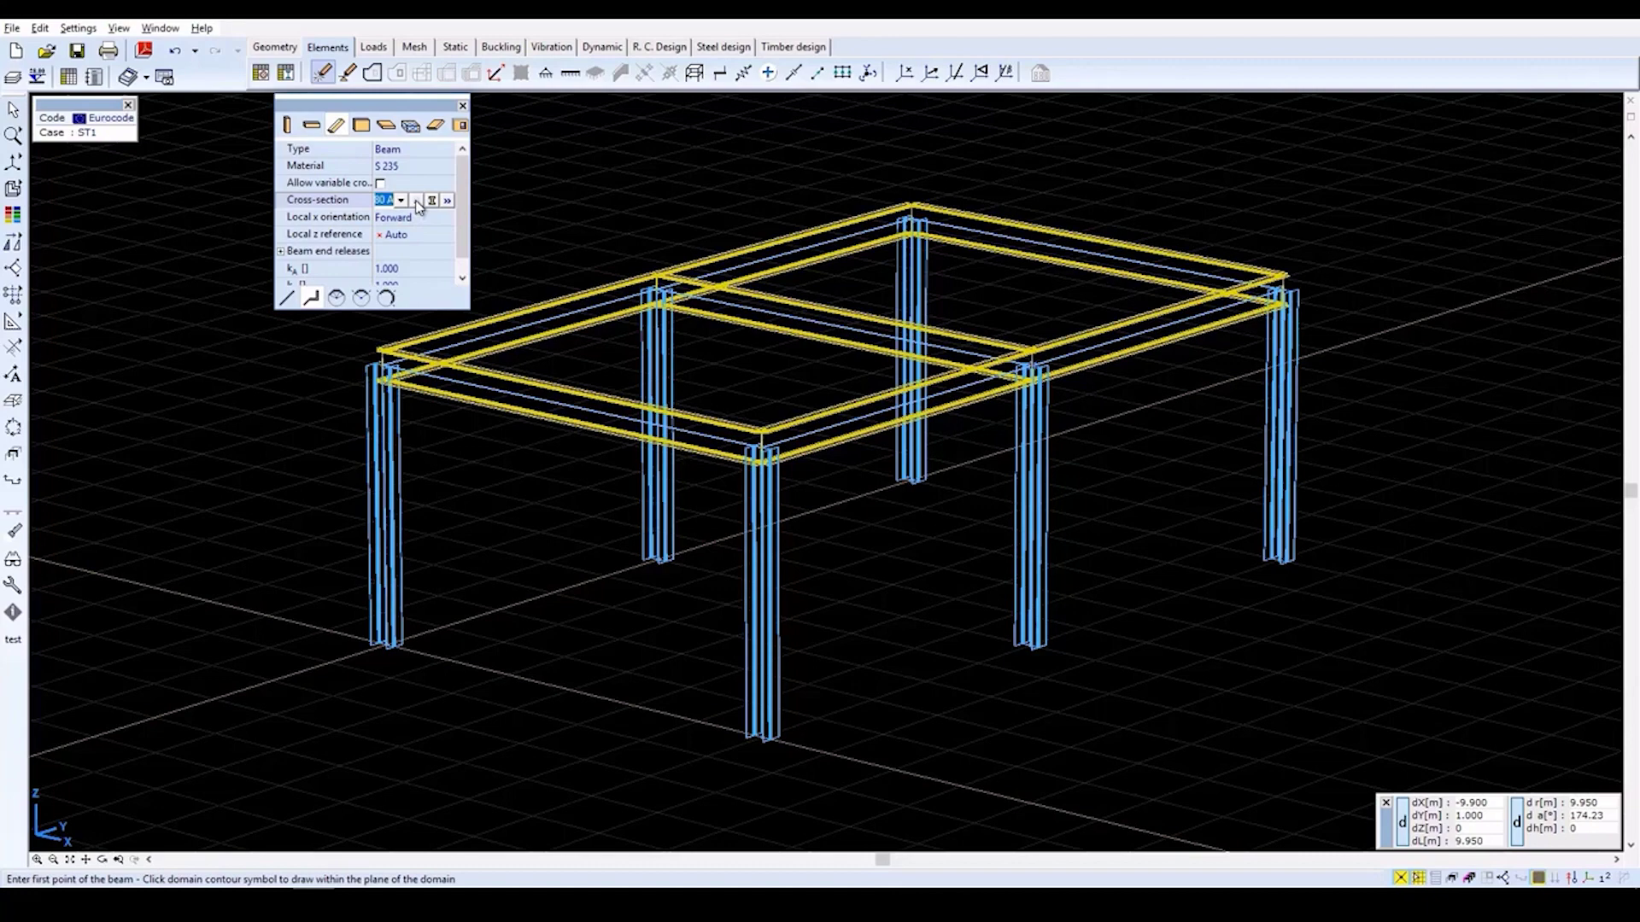
click(417, 200)
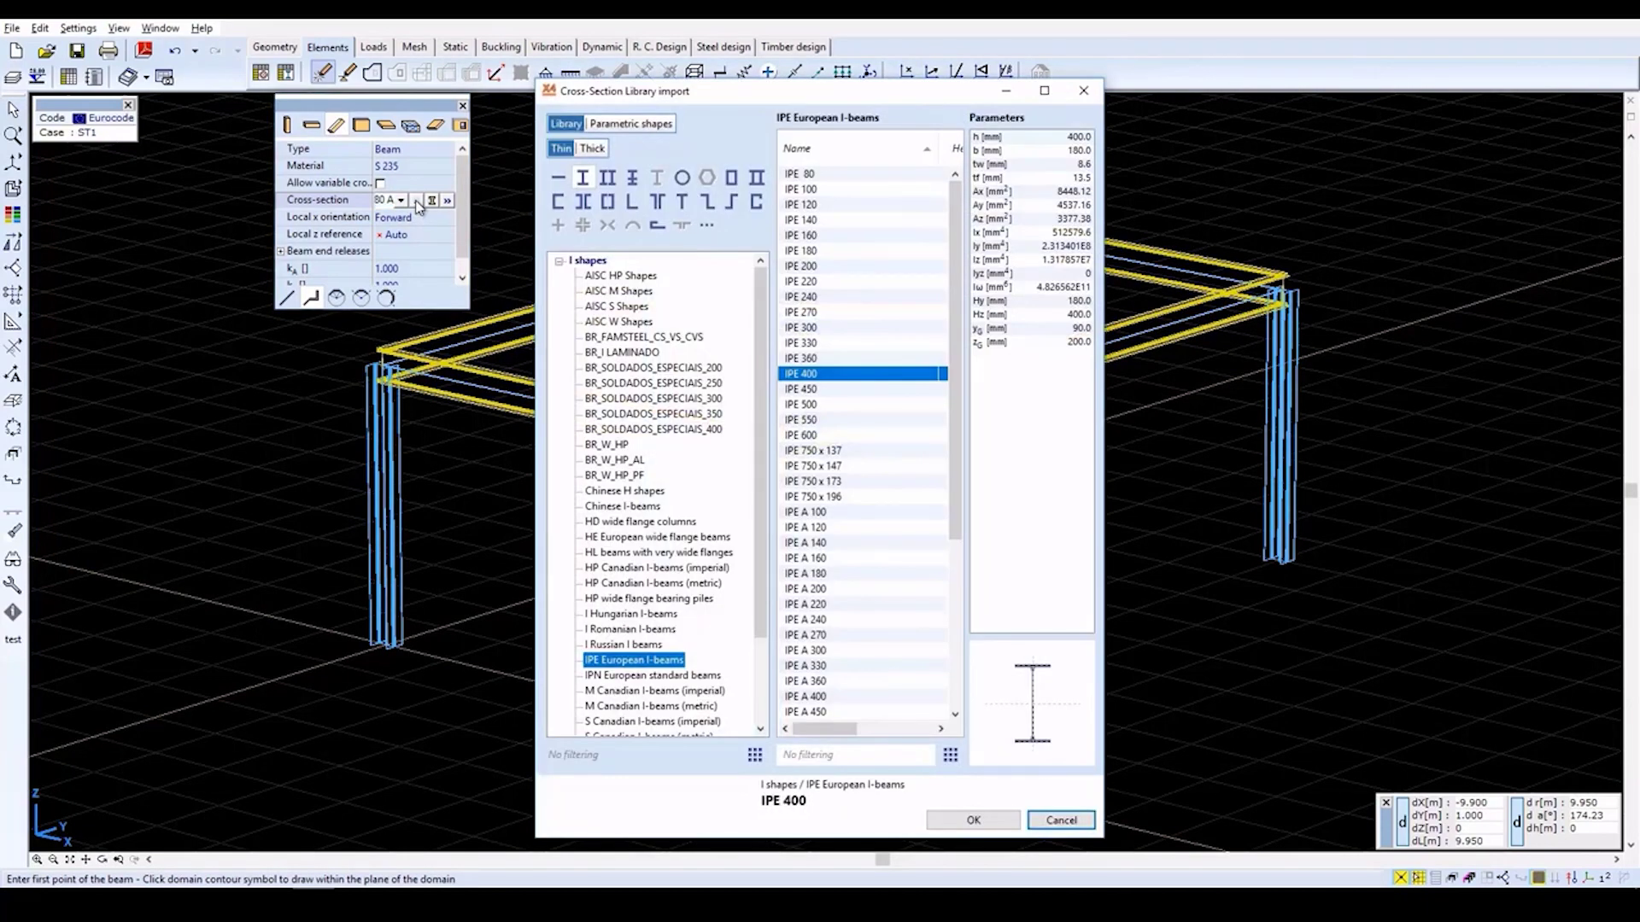
click(683, 178)
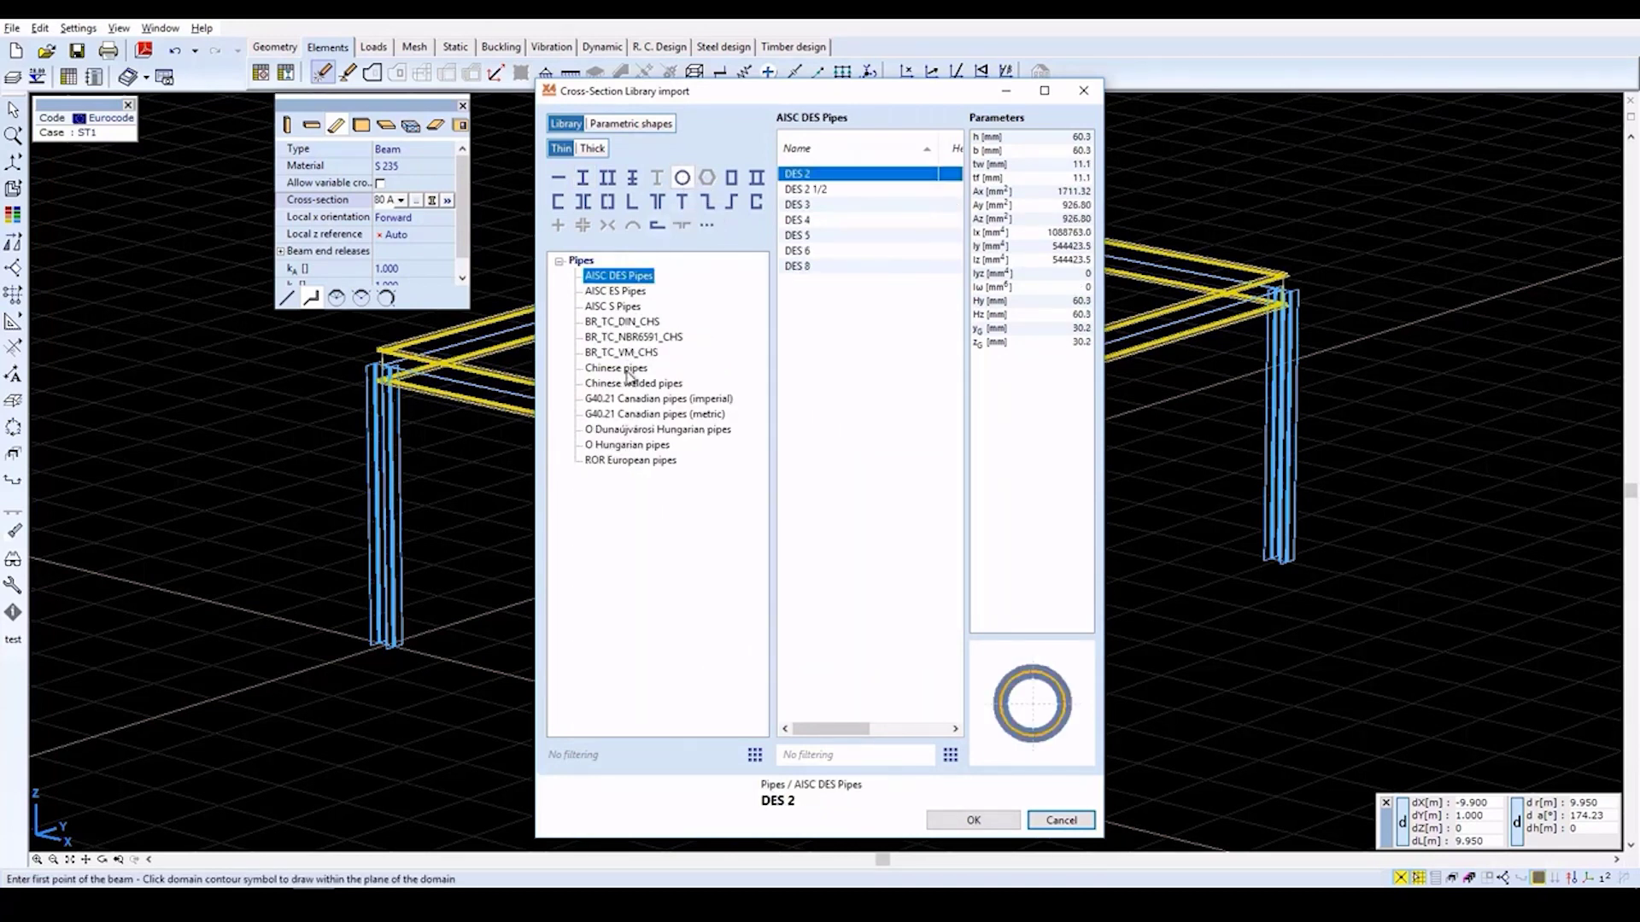
click(630, 445)
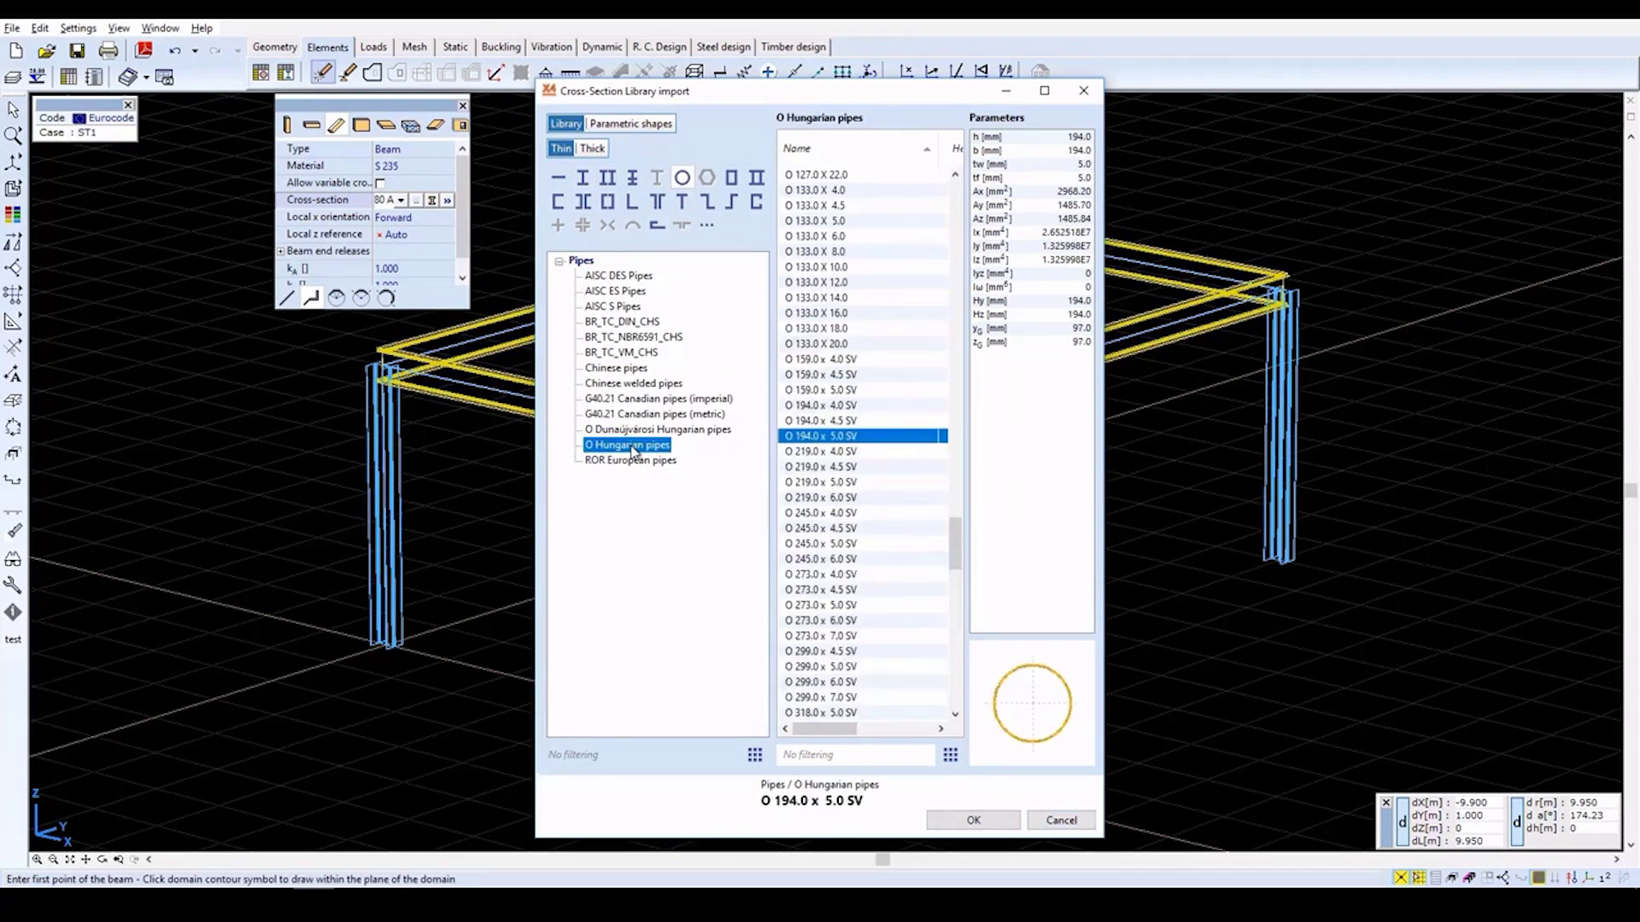
click(824, 440)
click(974, 821)
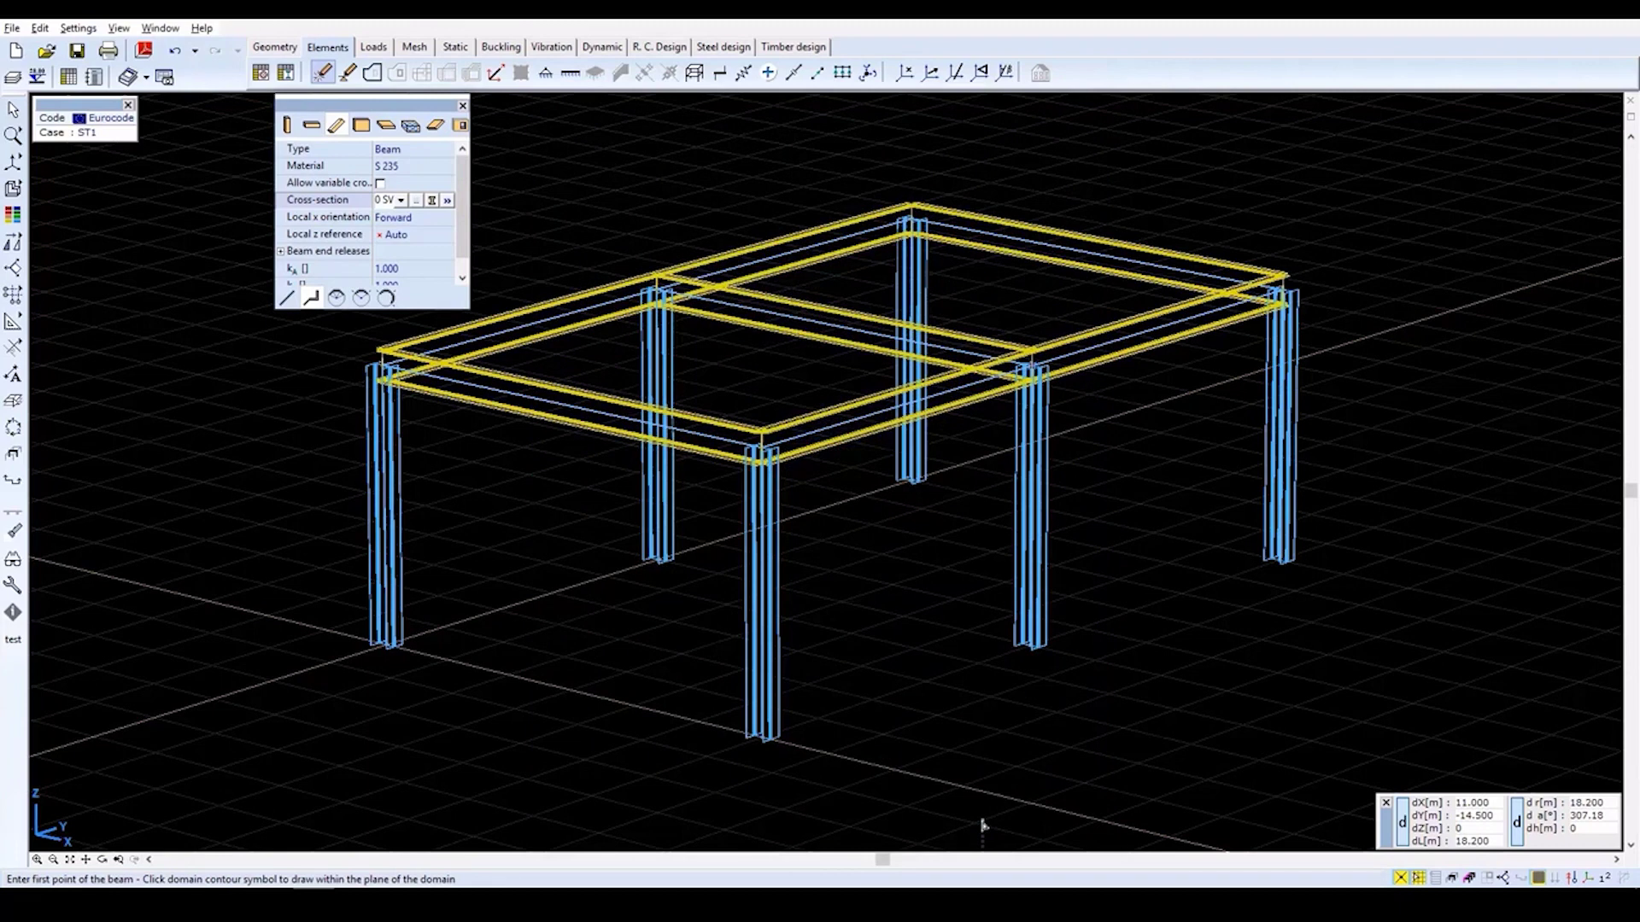
click(311, 298)
click(313, 299)
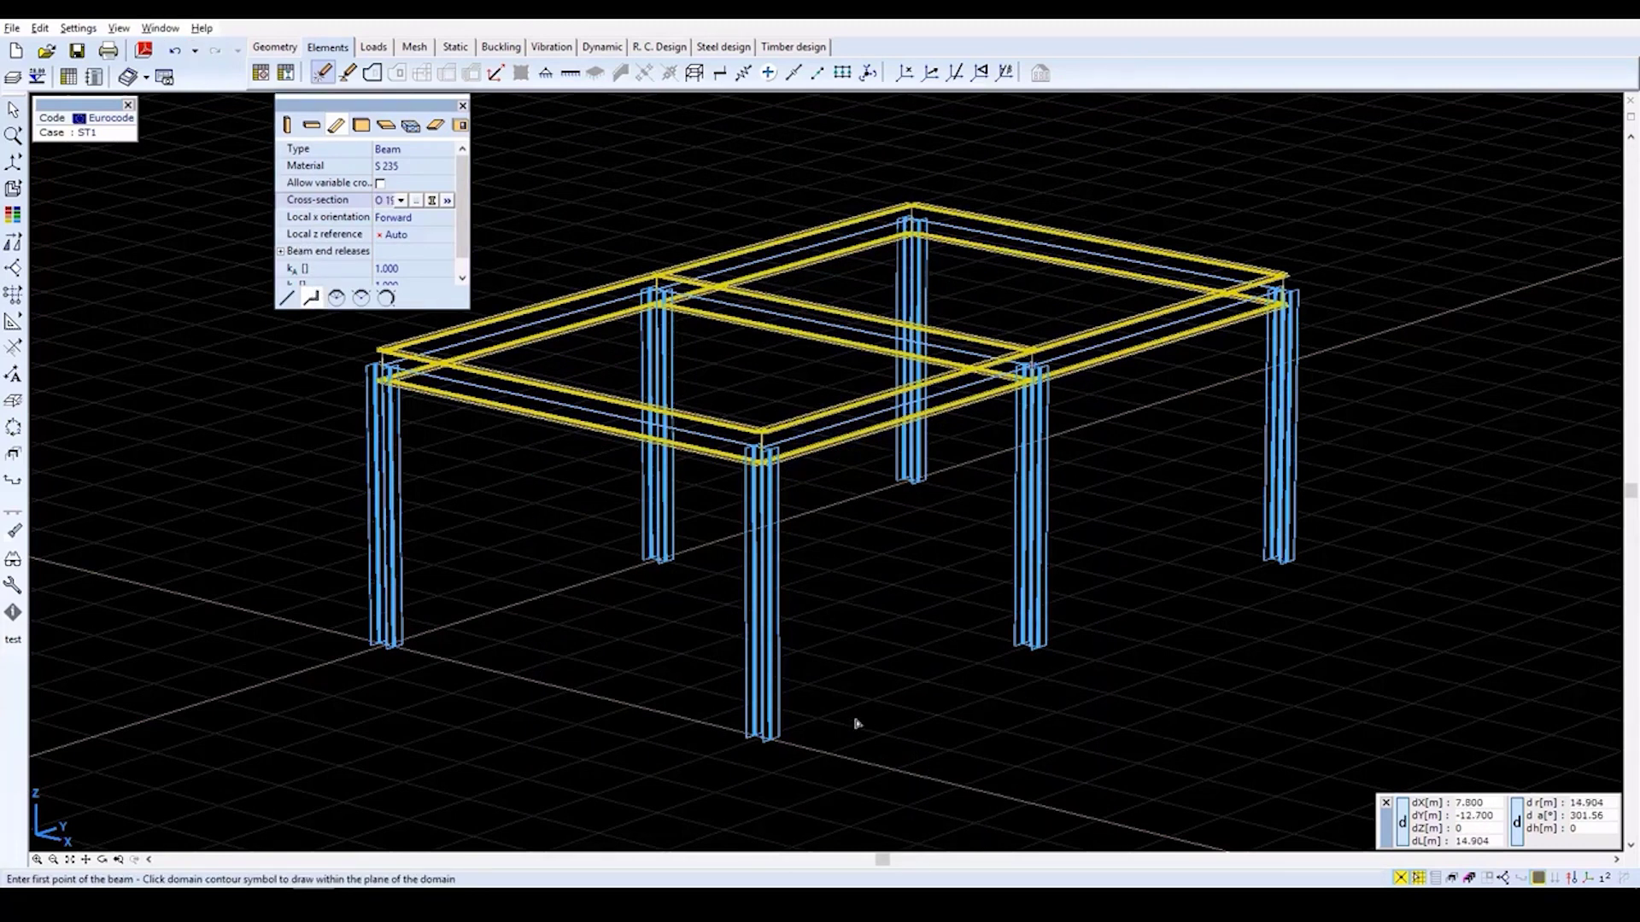
Draw an inverted-V brace in the first 5 m bay of the X = 6 m side, from column bases to the top beam's midpoint.
click(761, 738)
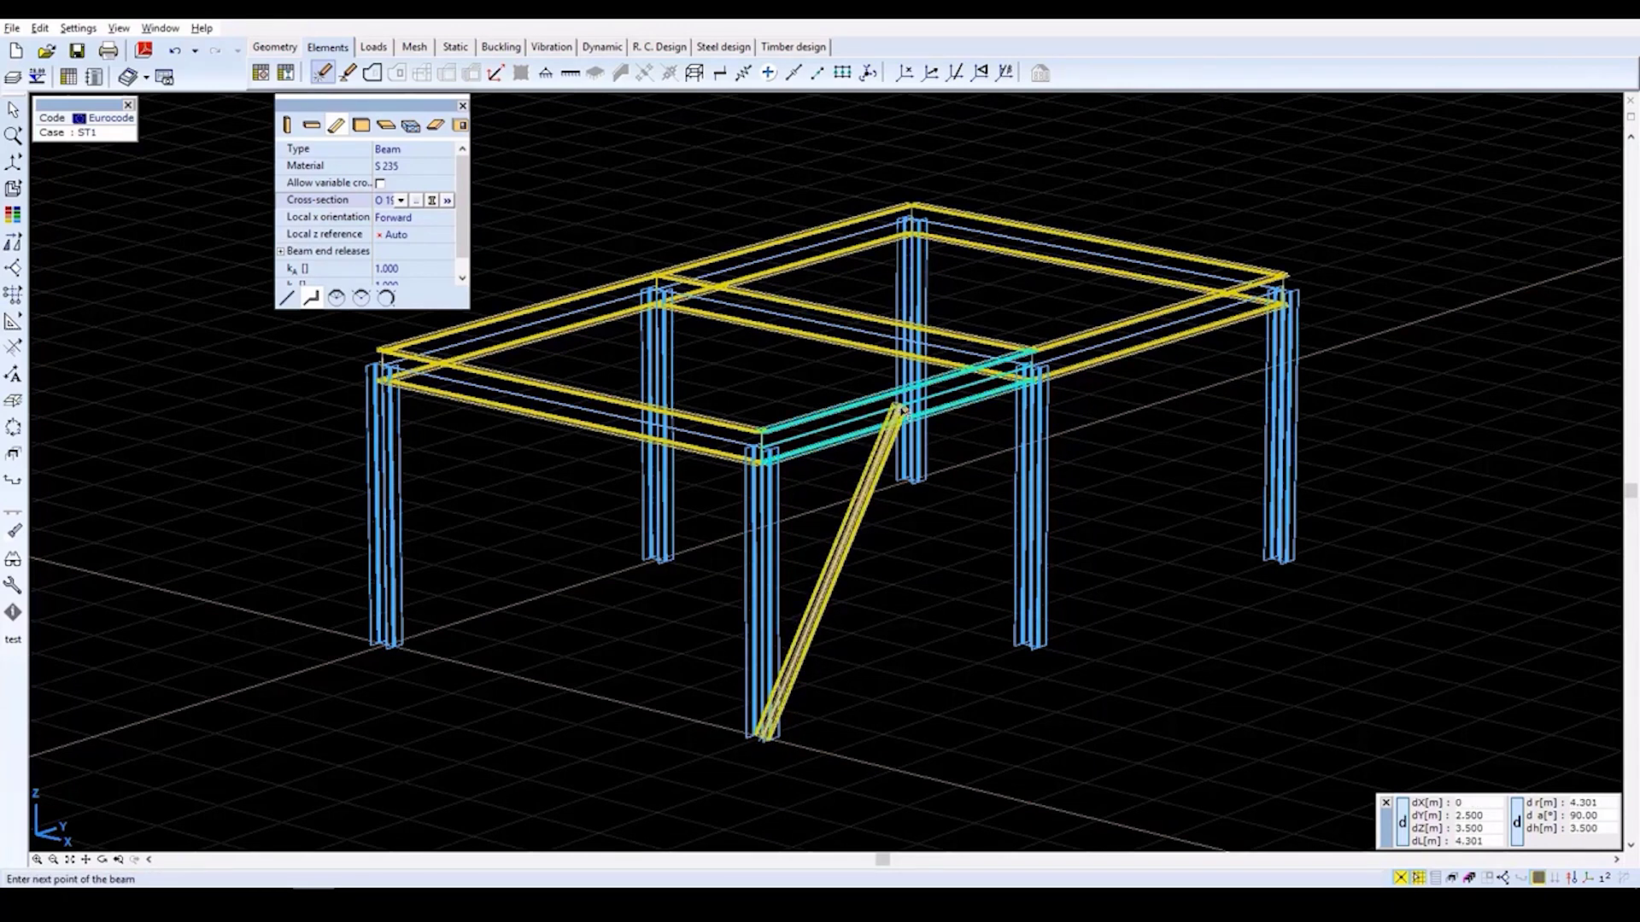
click(897, 408)
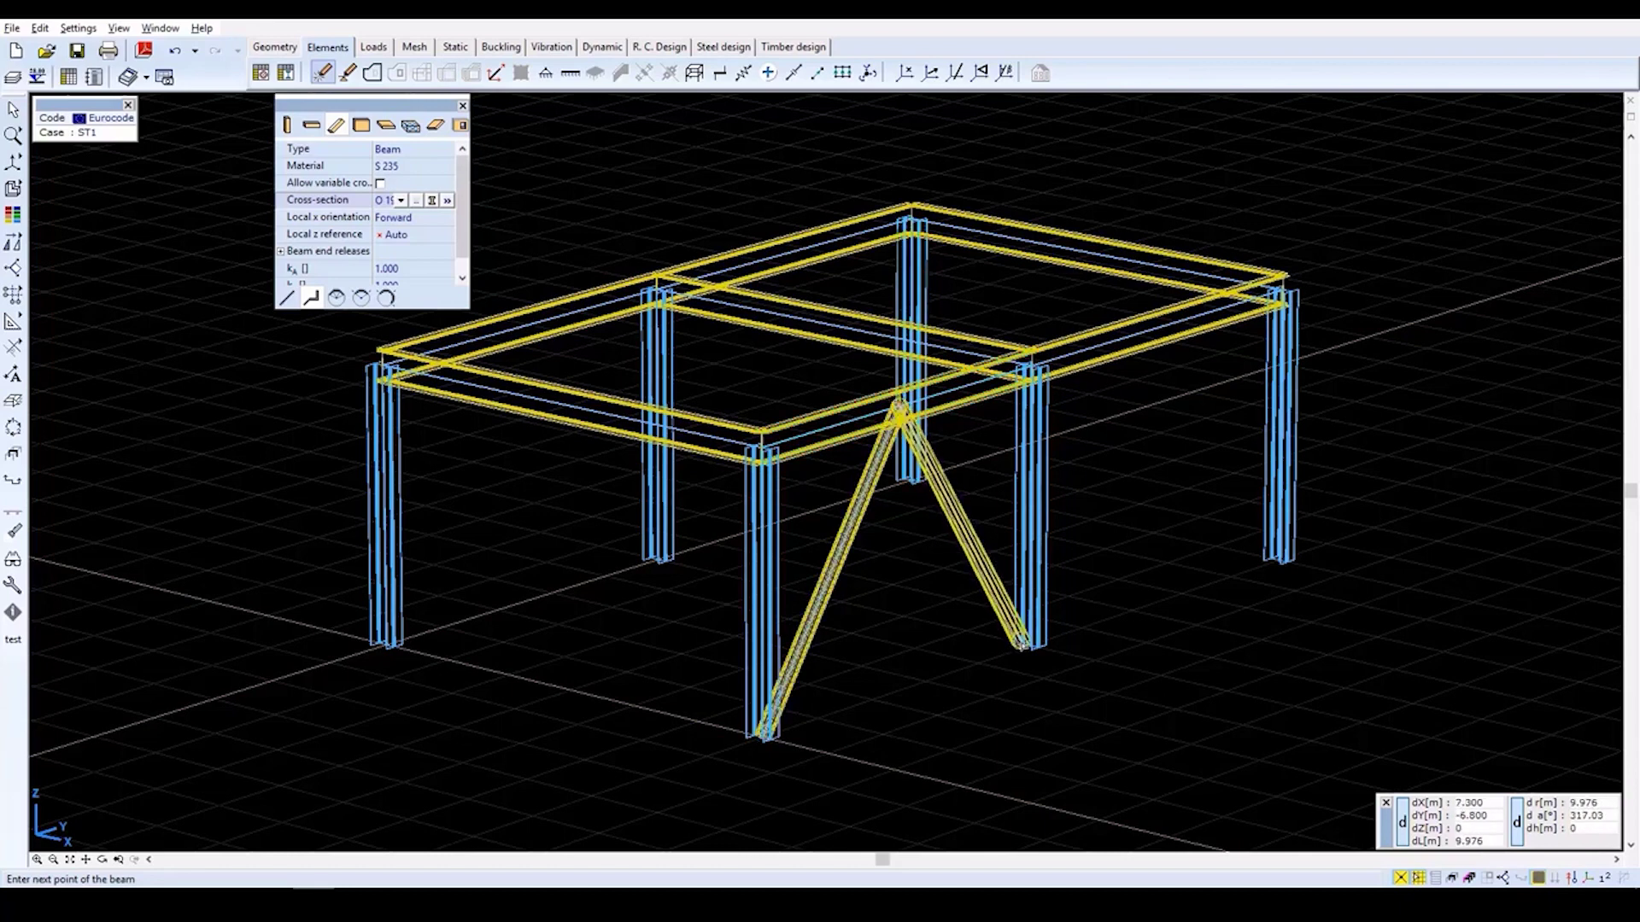
click(1033, 649)
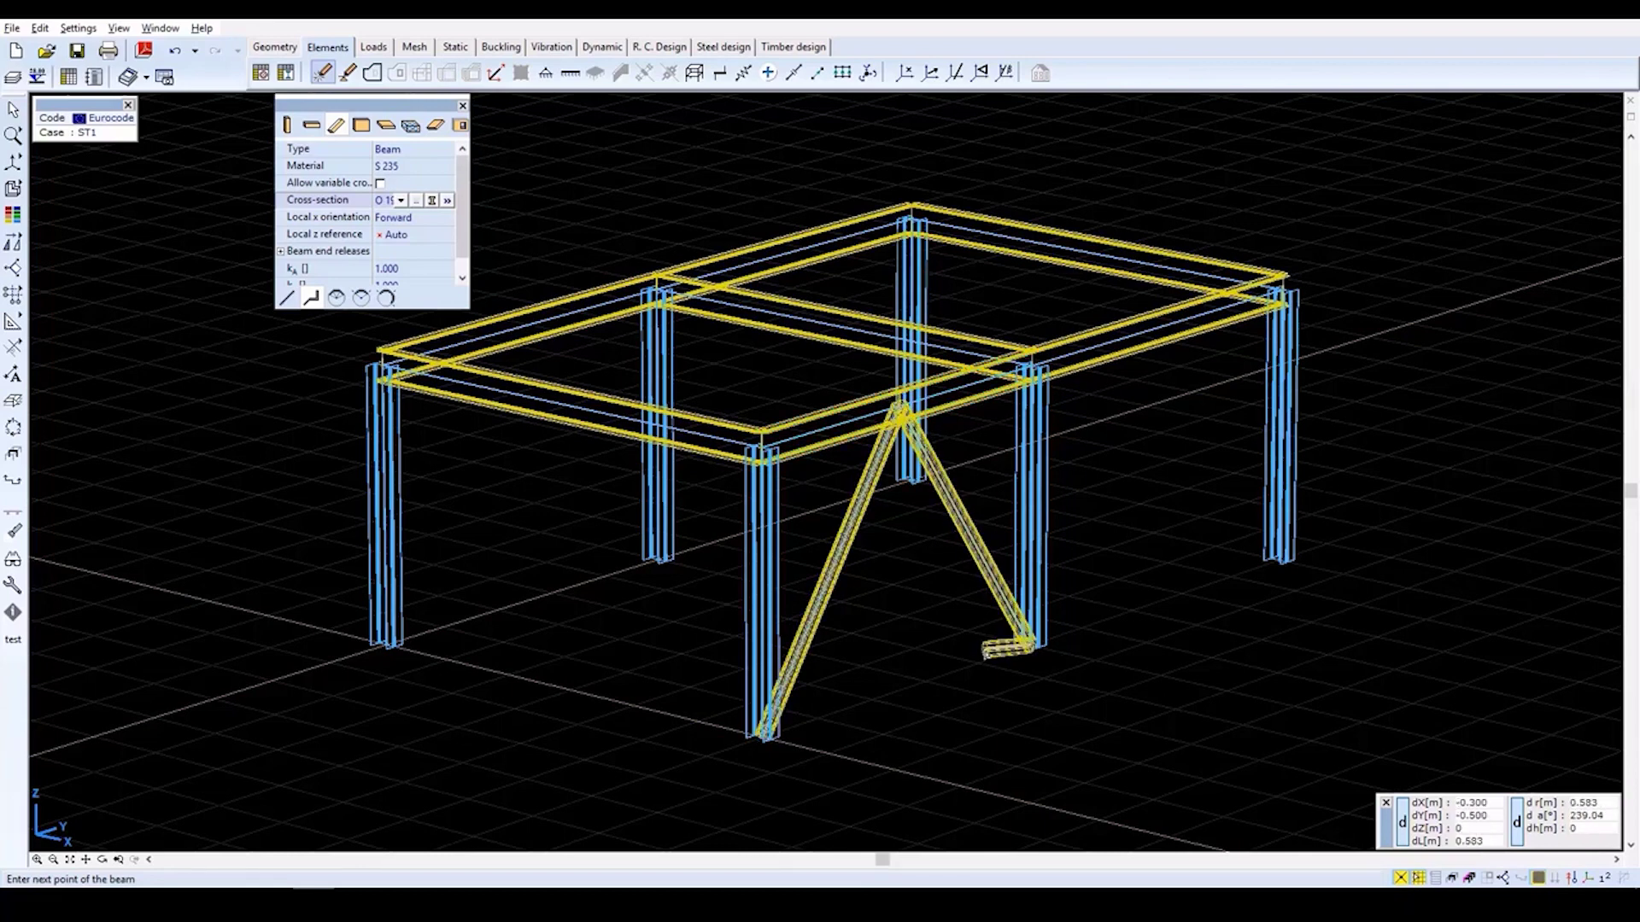
key(Escape)
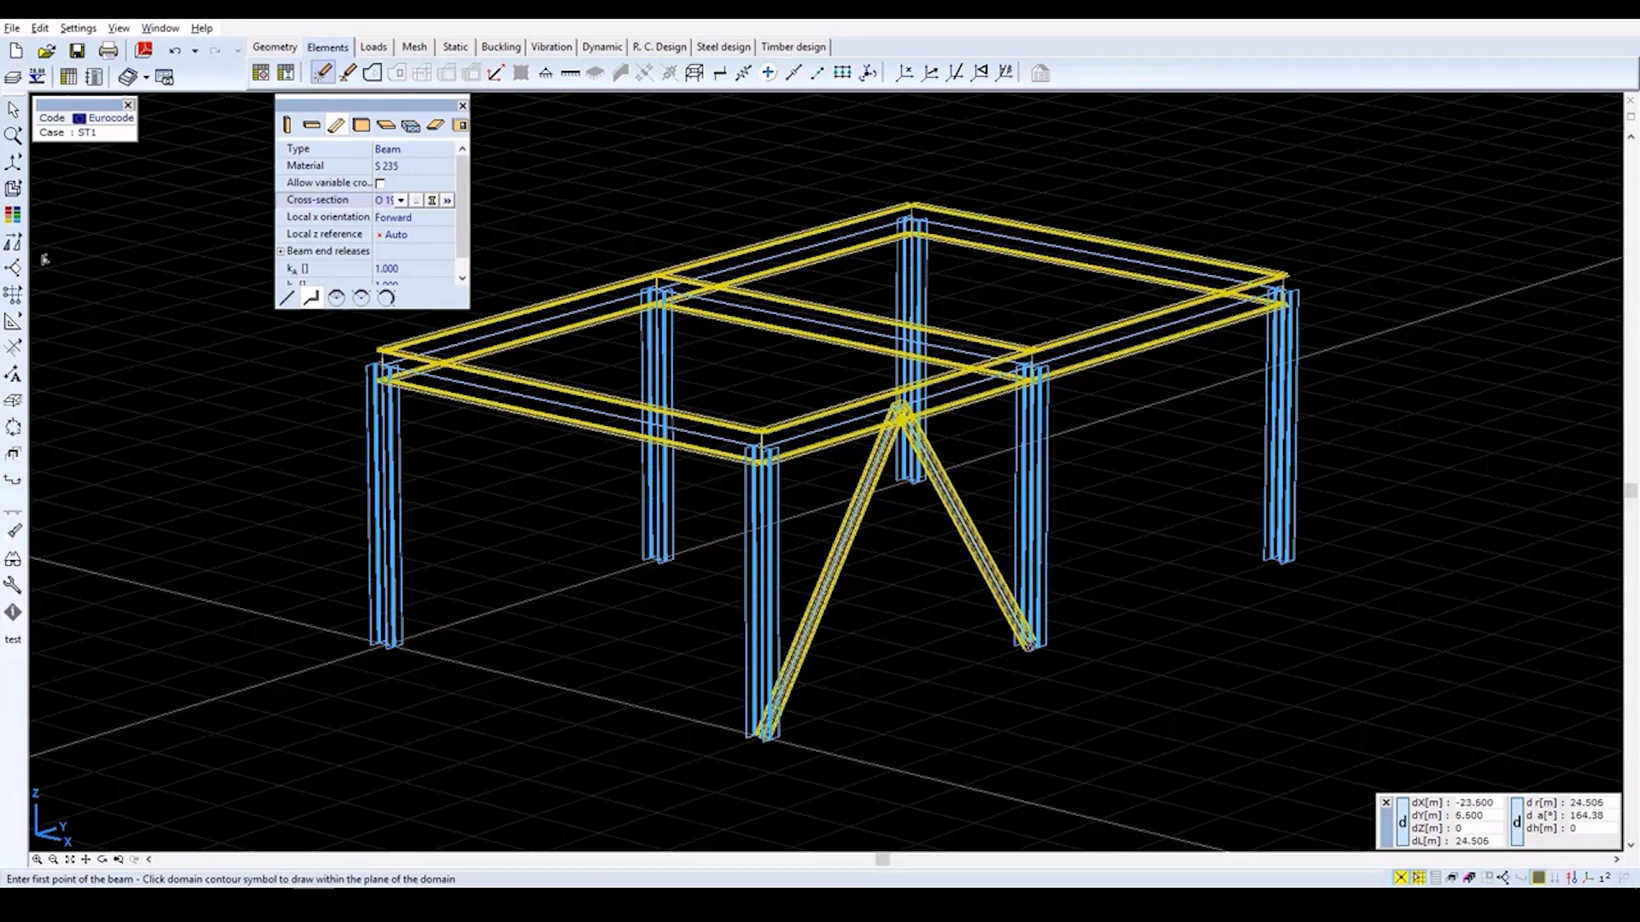
Draw a matching inverted-V brace in the first bay on the origin side, from column bases to the top beam's midpoint.
mouse_move(12, 248)
click(388, 647)
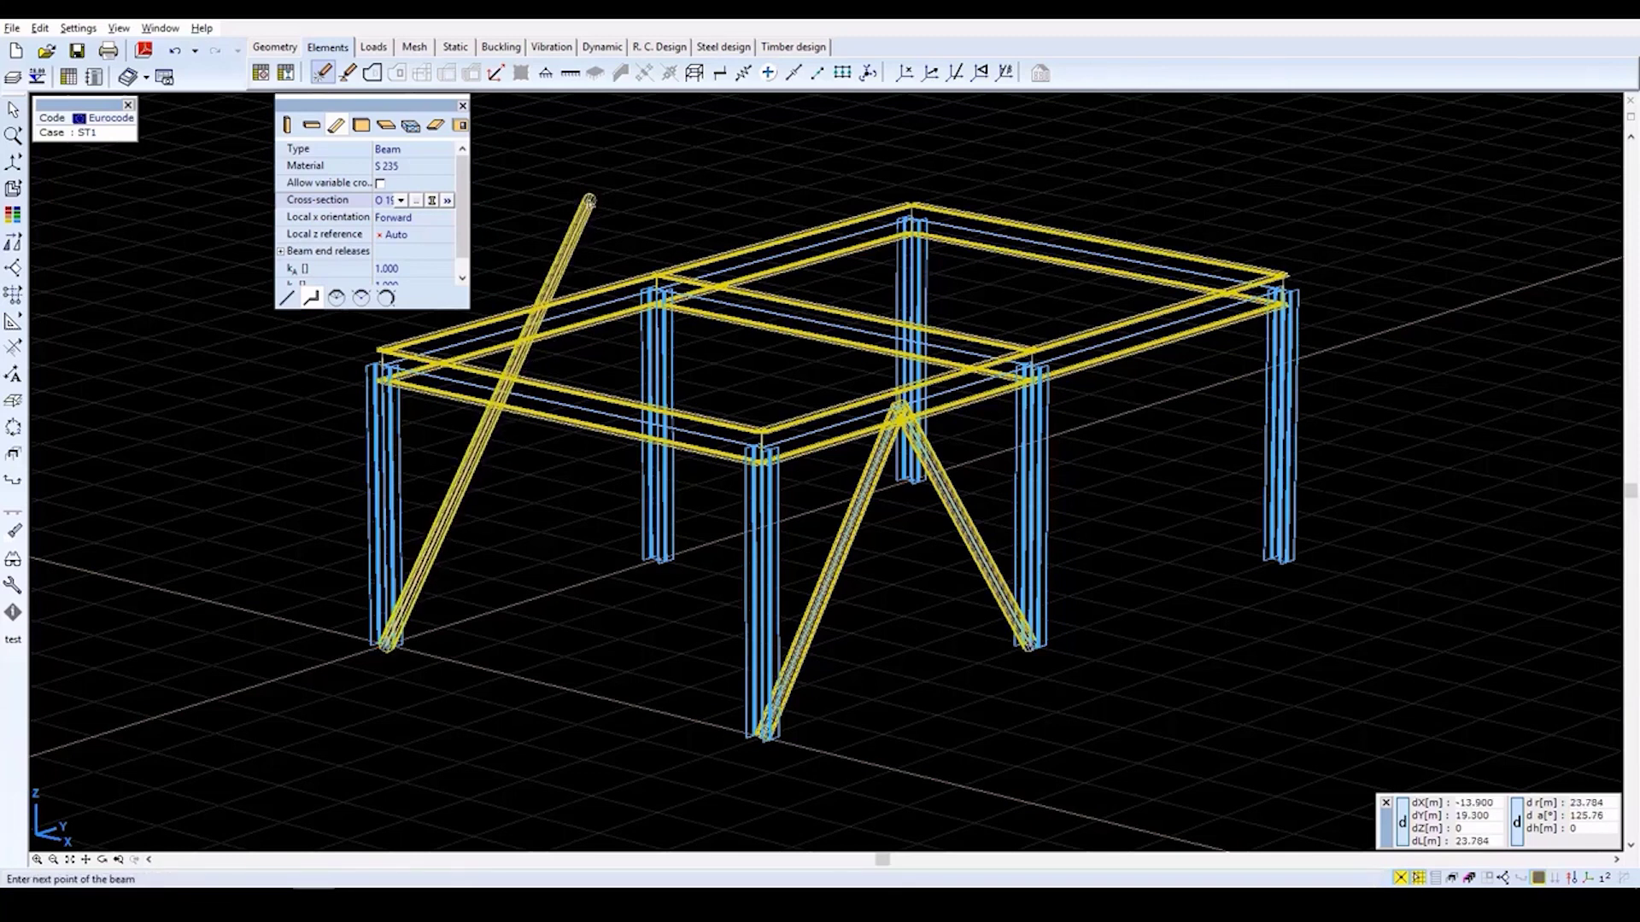
click(526, 331)
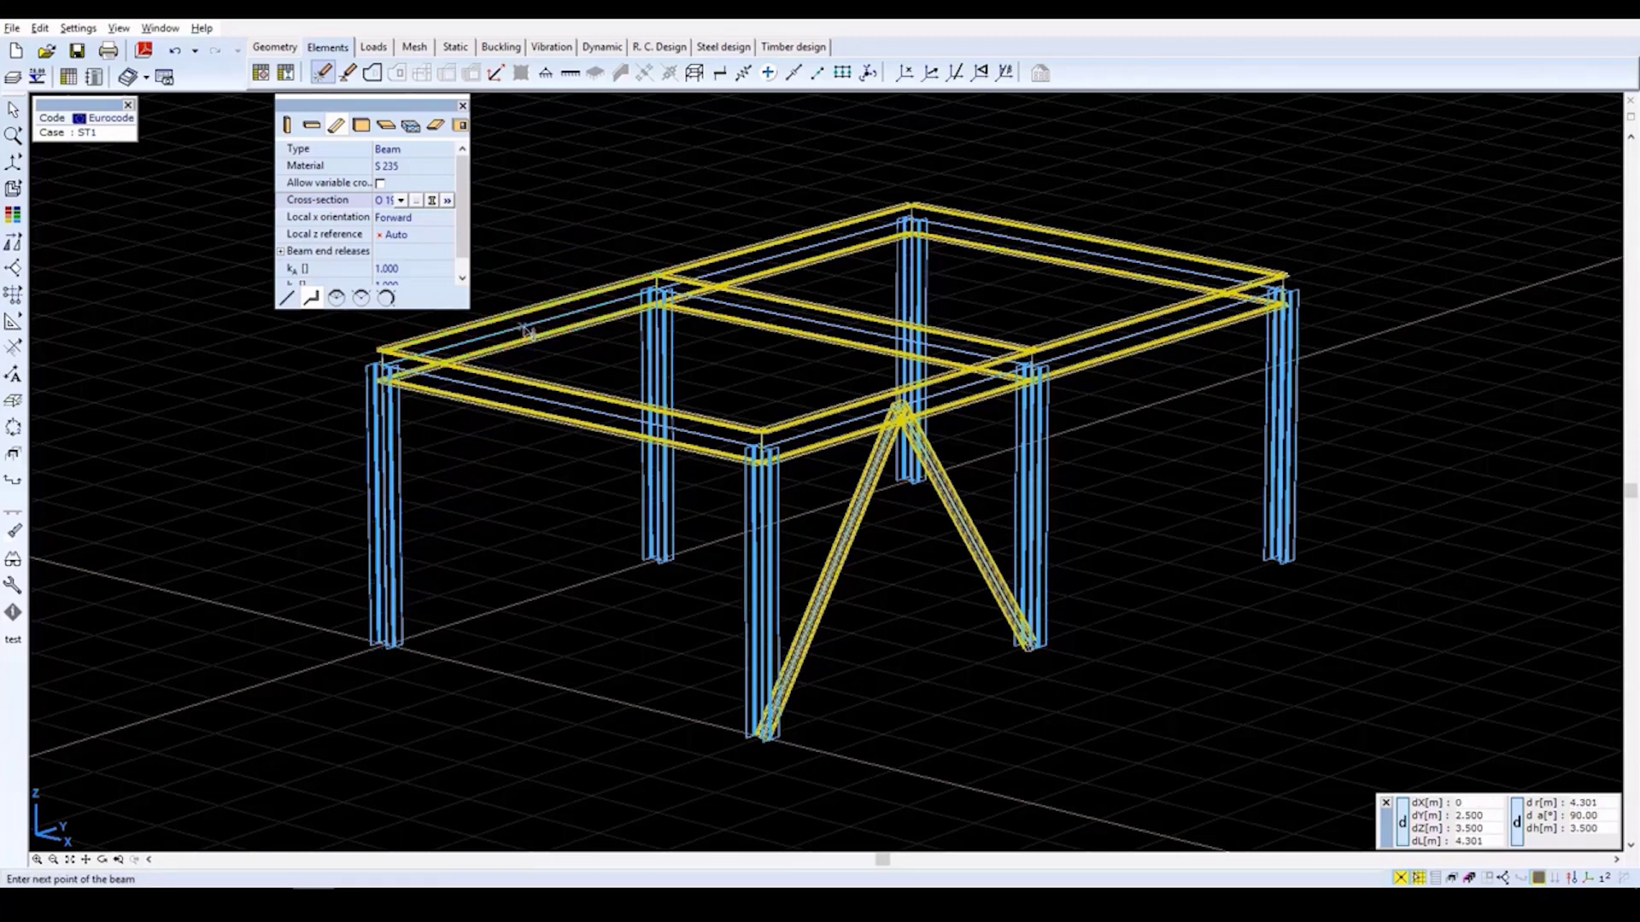
click(660, 564)
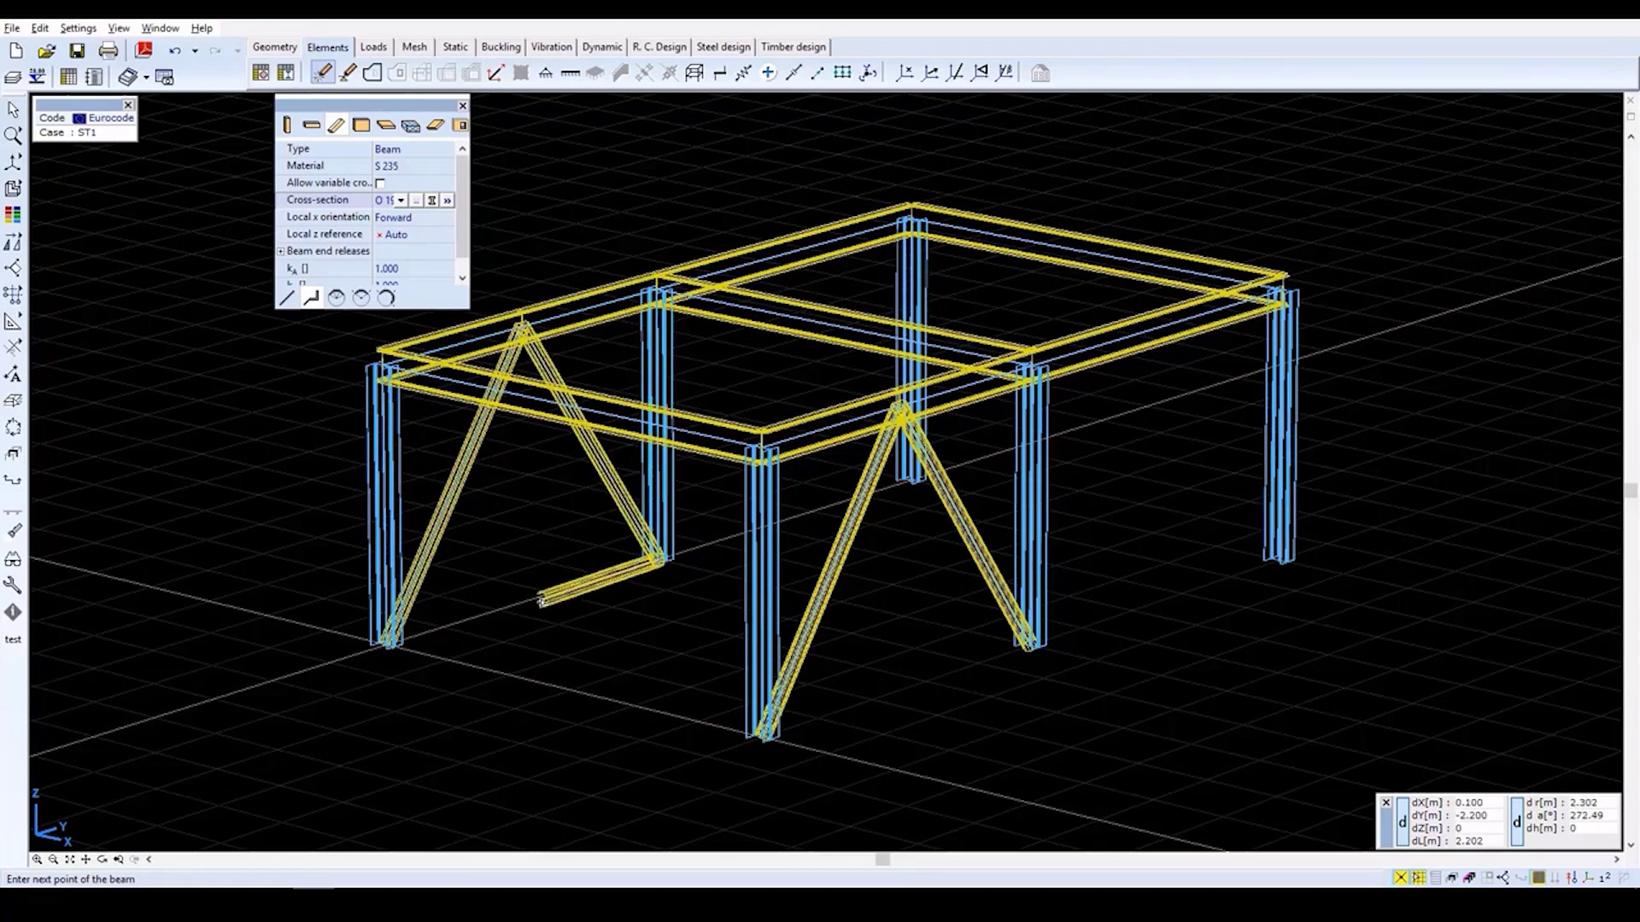
key(Escape)
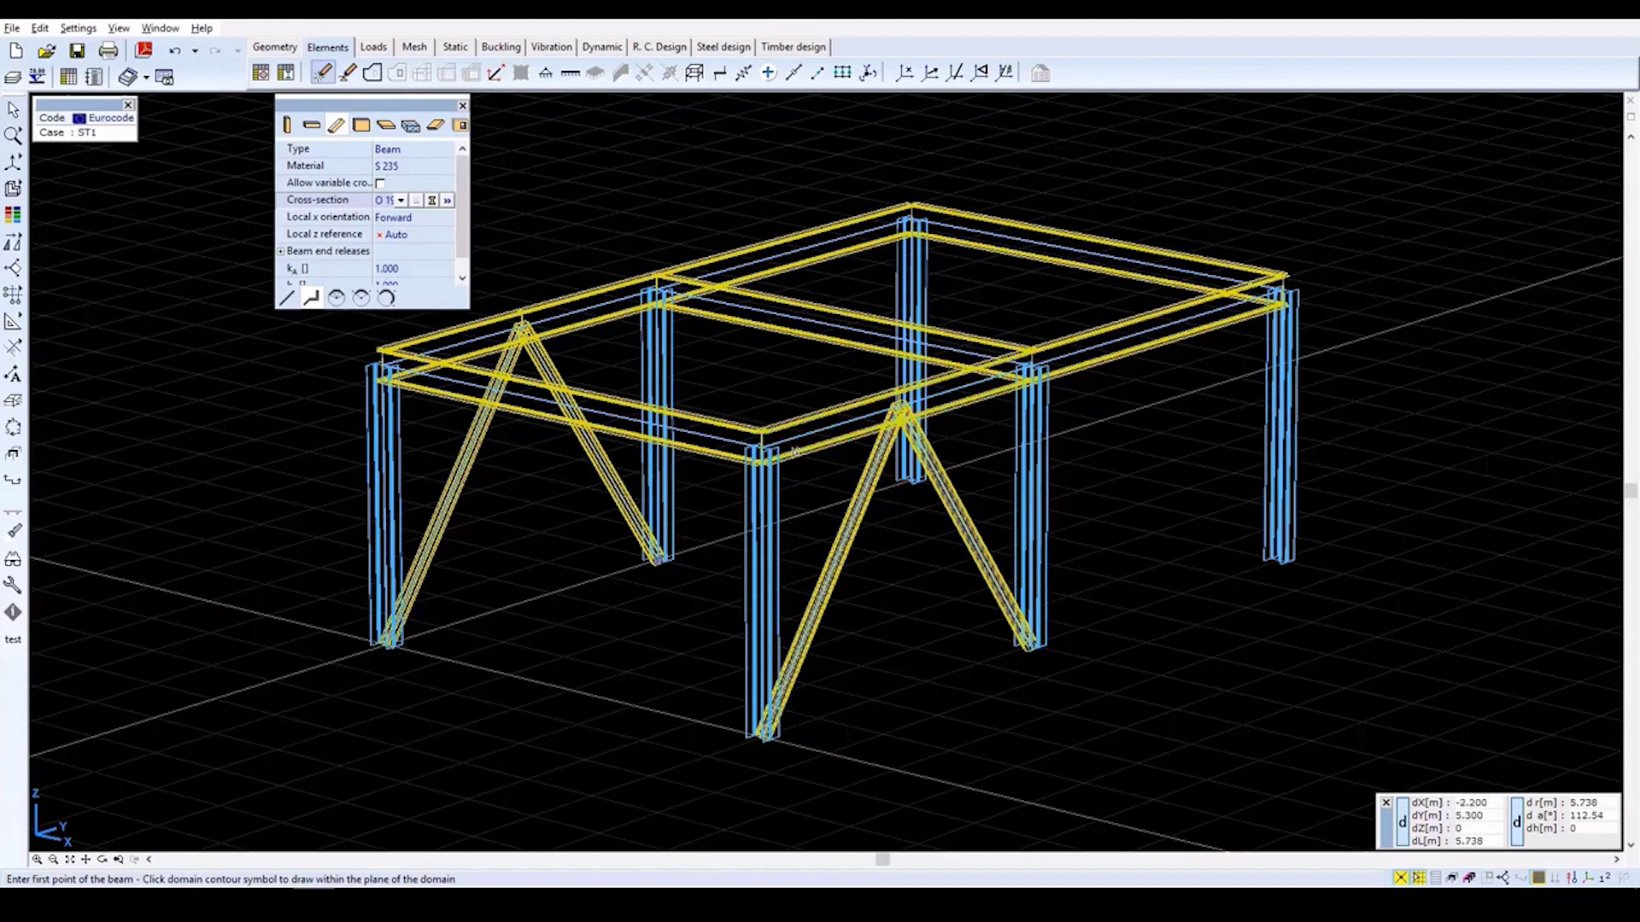
Copy all elements up one 3.5 m storey with the Consecutive method, using the origin column's base and top as the vector.
scroll(795, 451, down, 2)
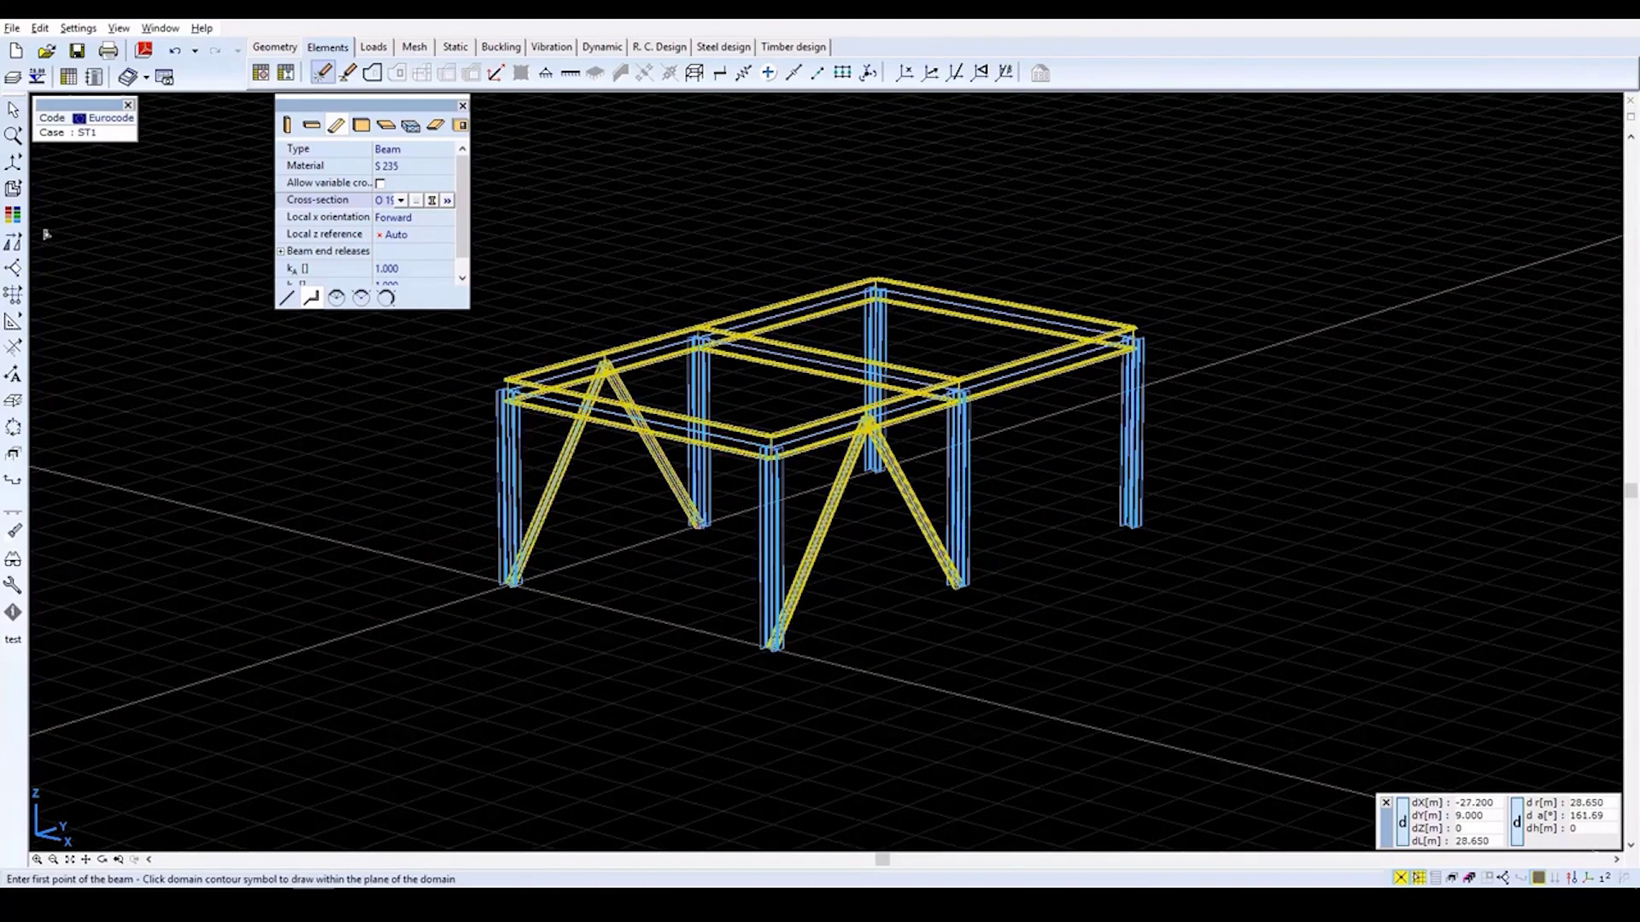
mouse_move(15, 245)
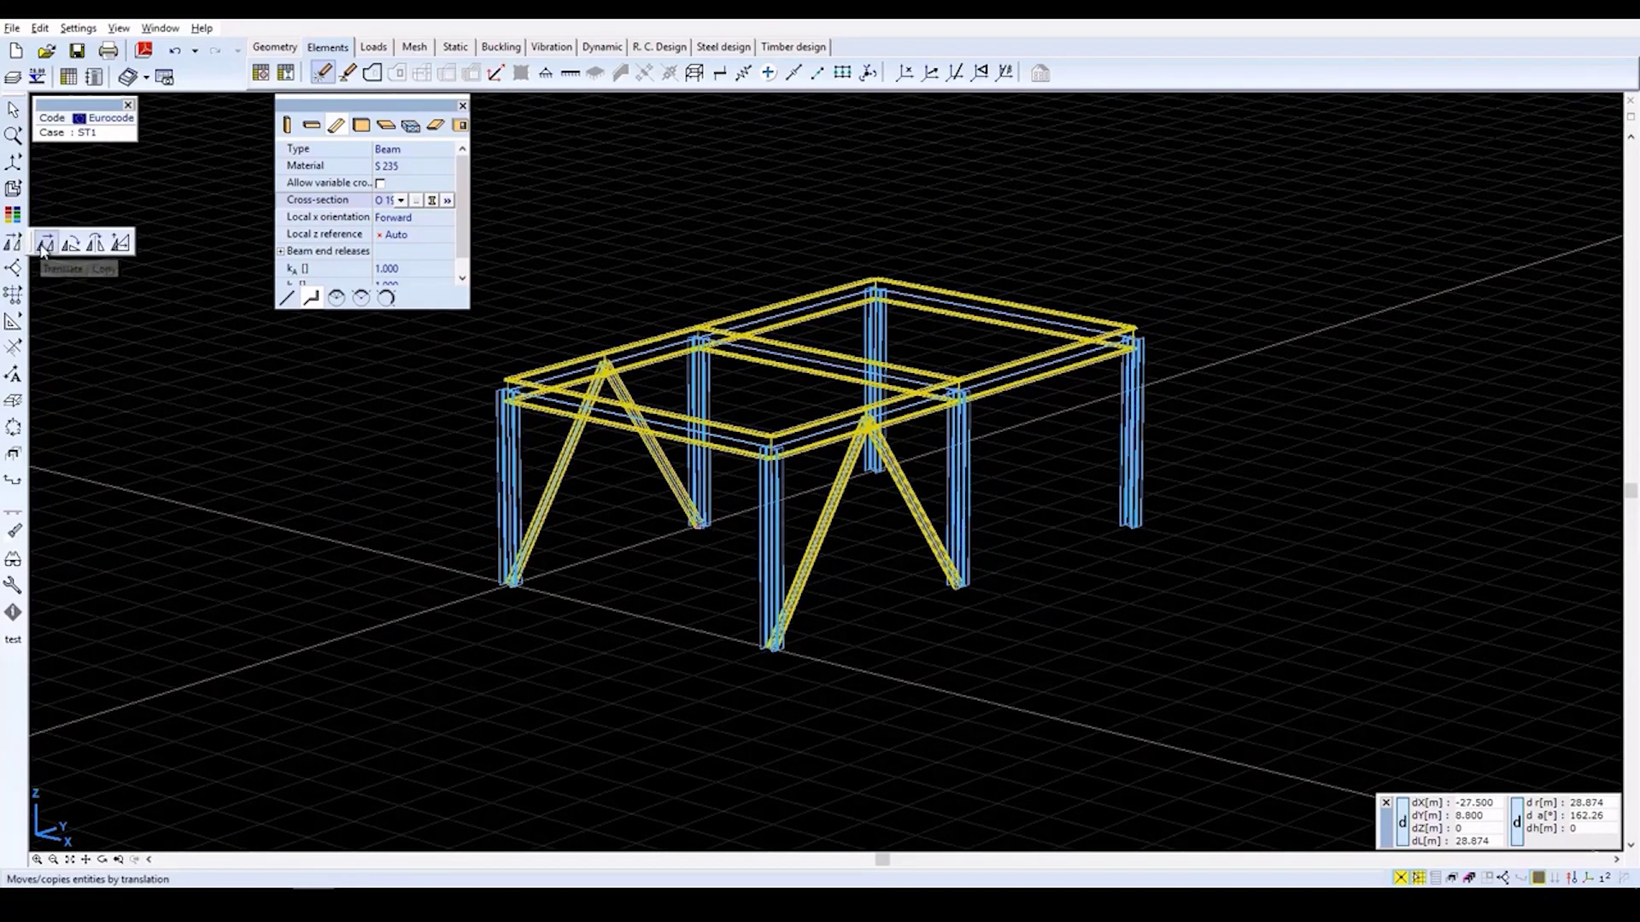
click(41, 245)
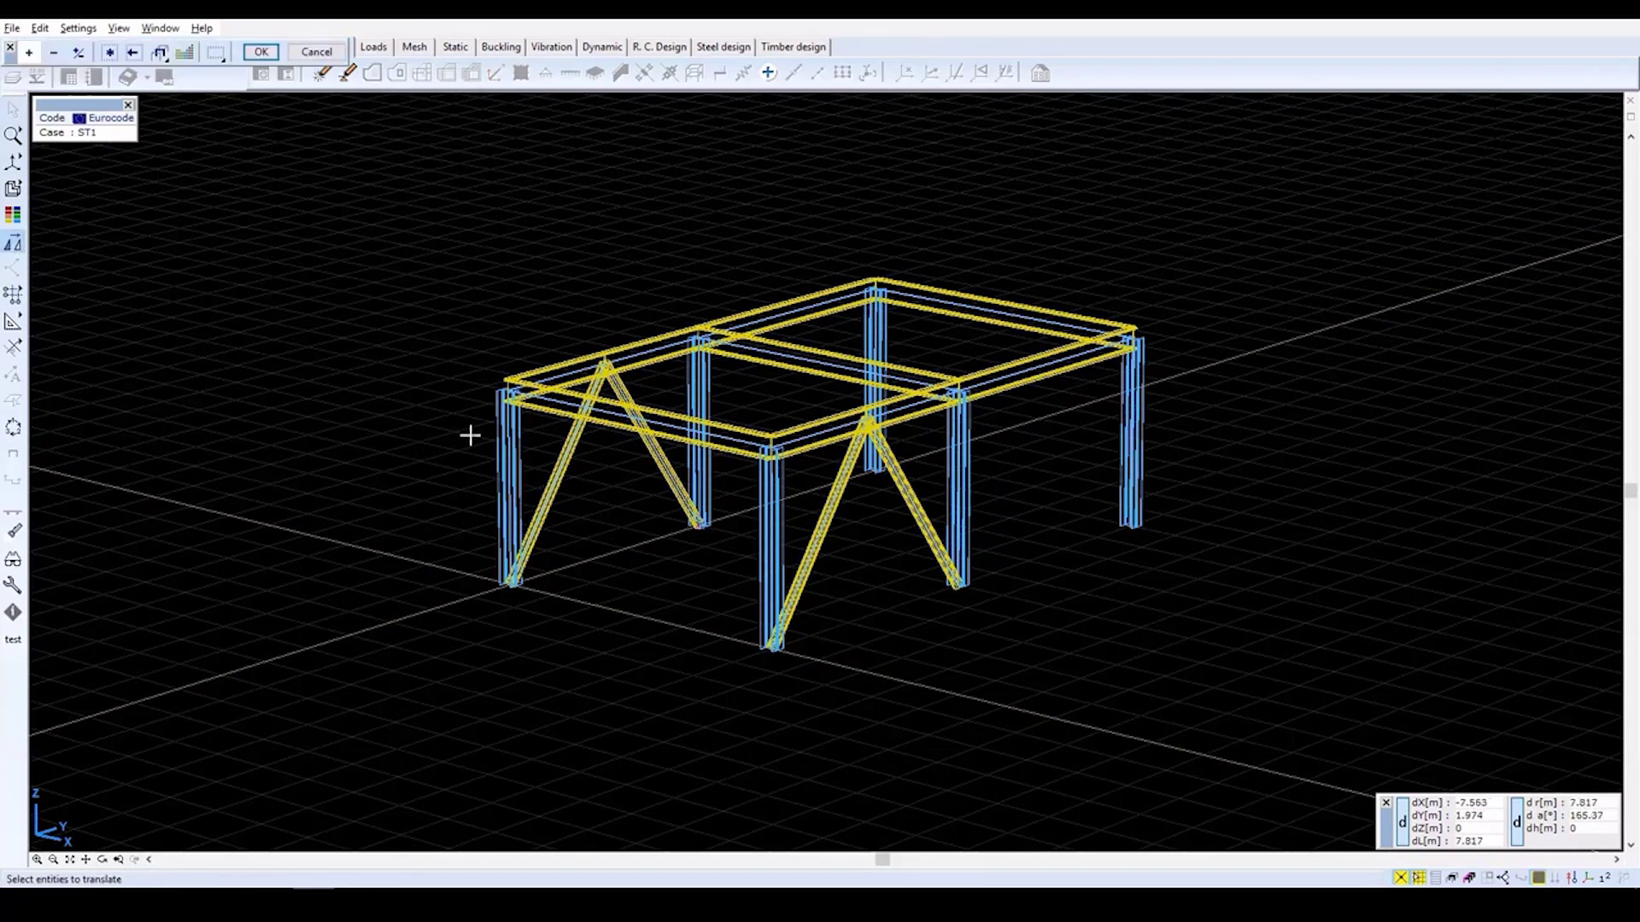
click(110, 53)
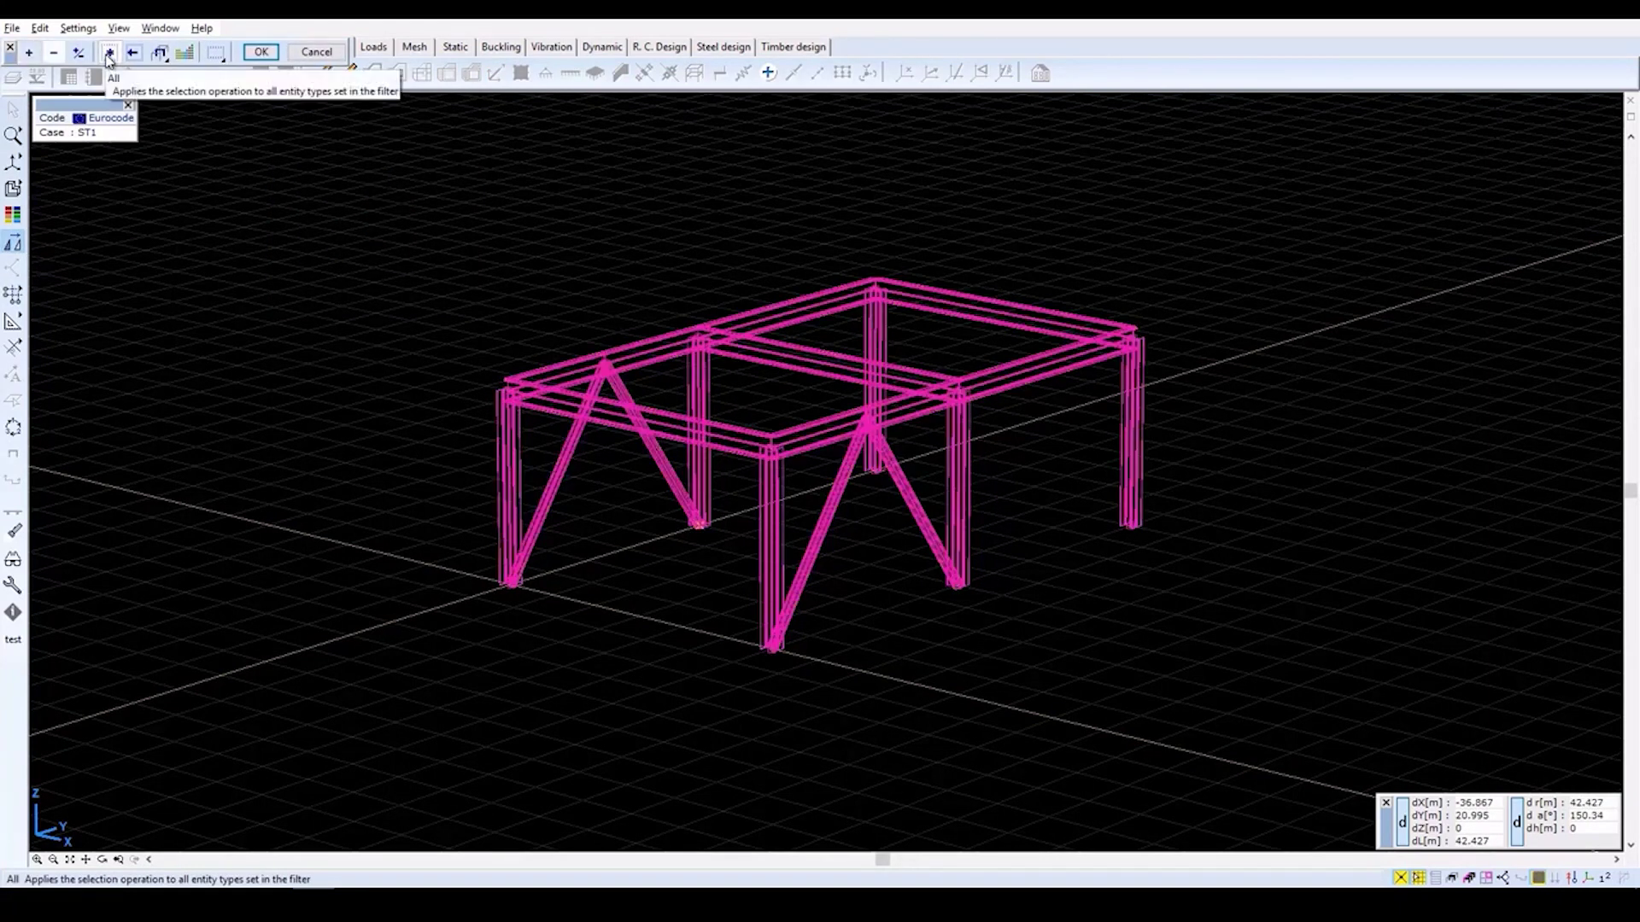
click(261, 52)
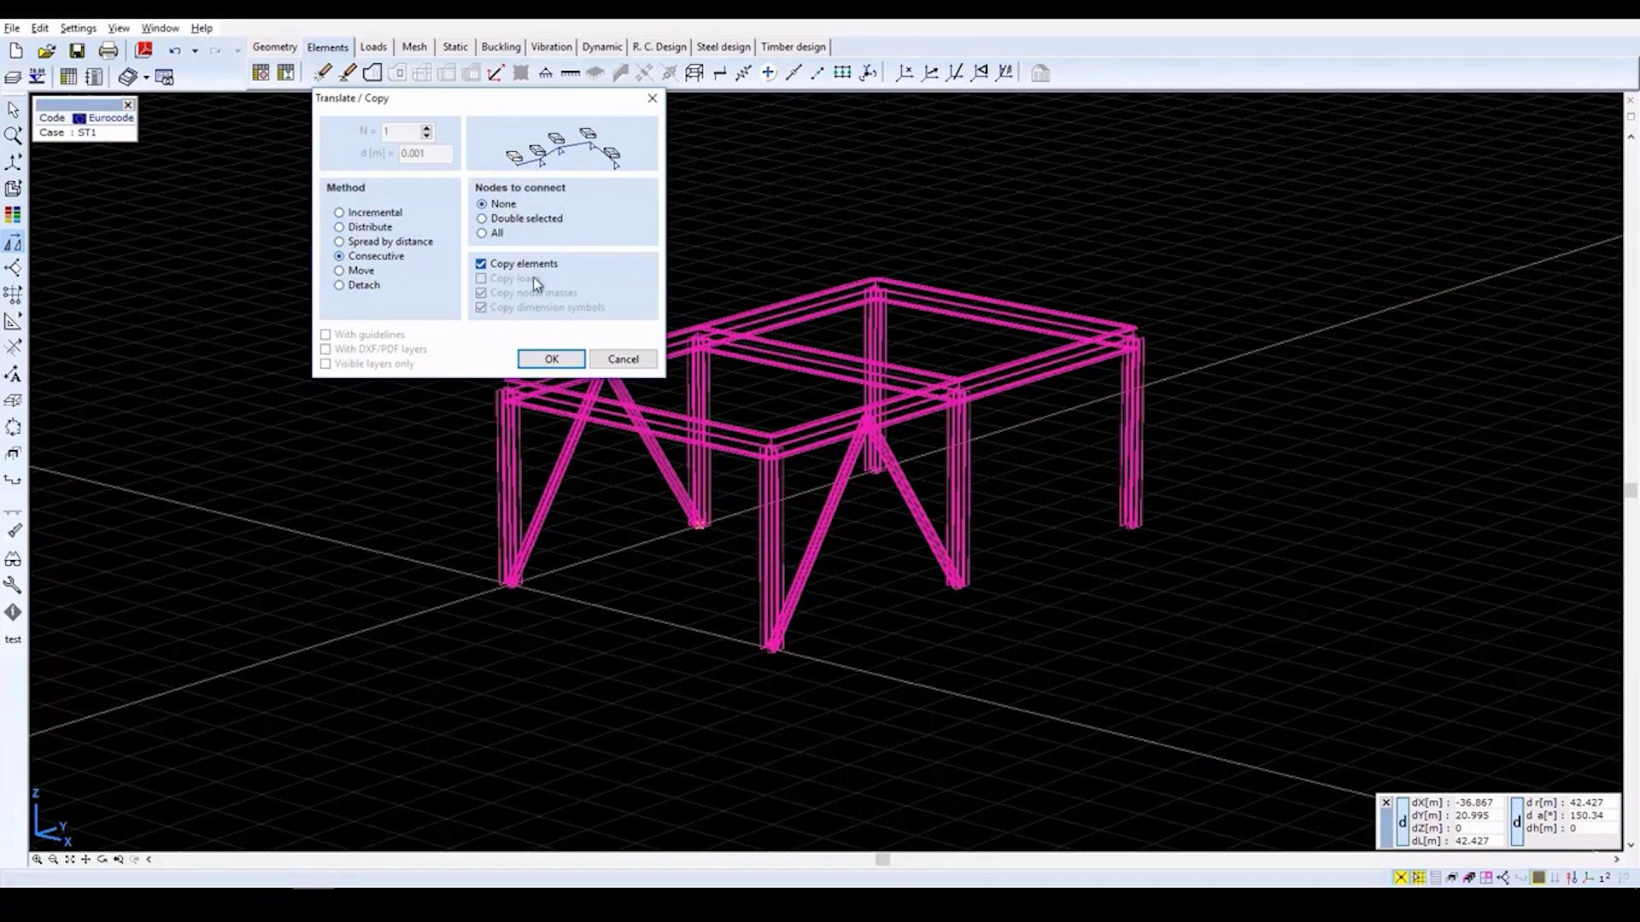
click(549, 360)
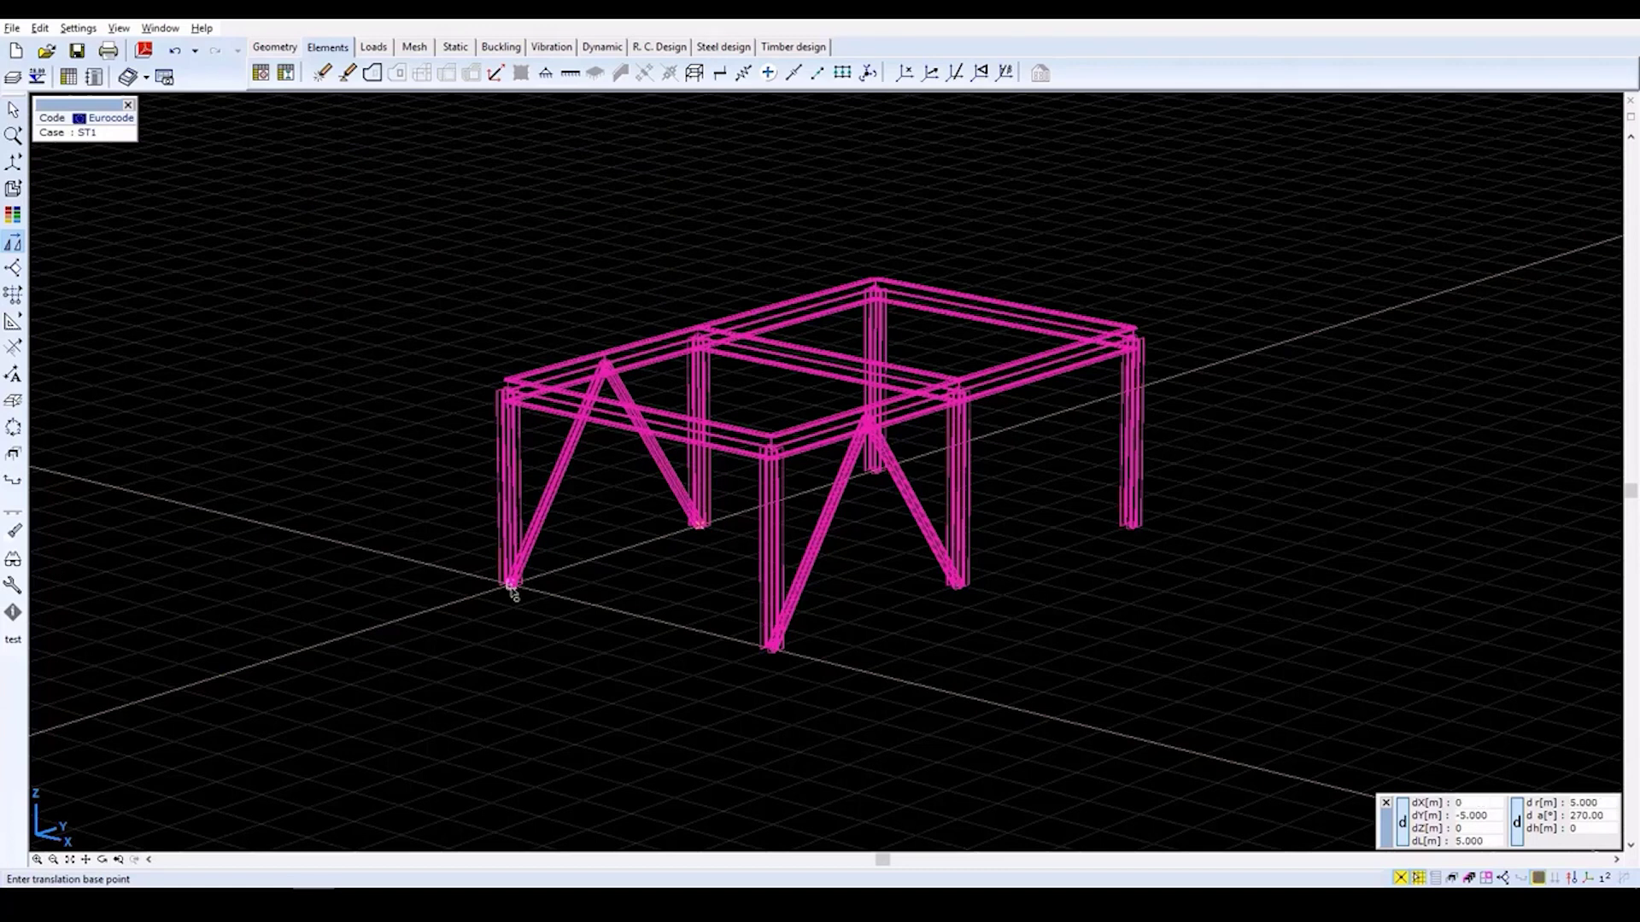
click(511, 586)
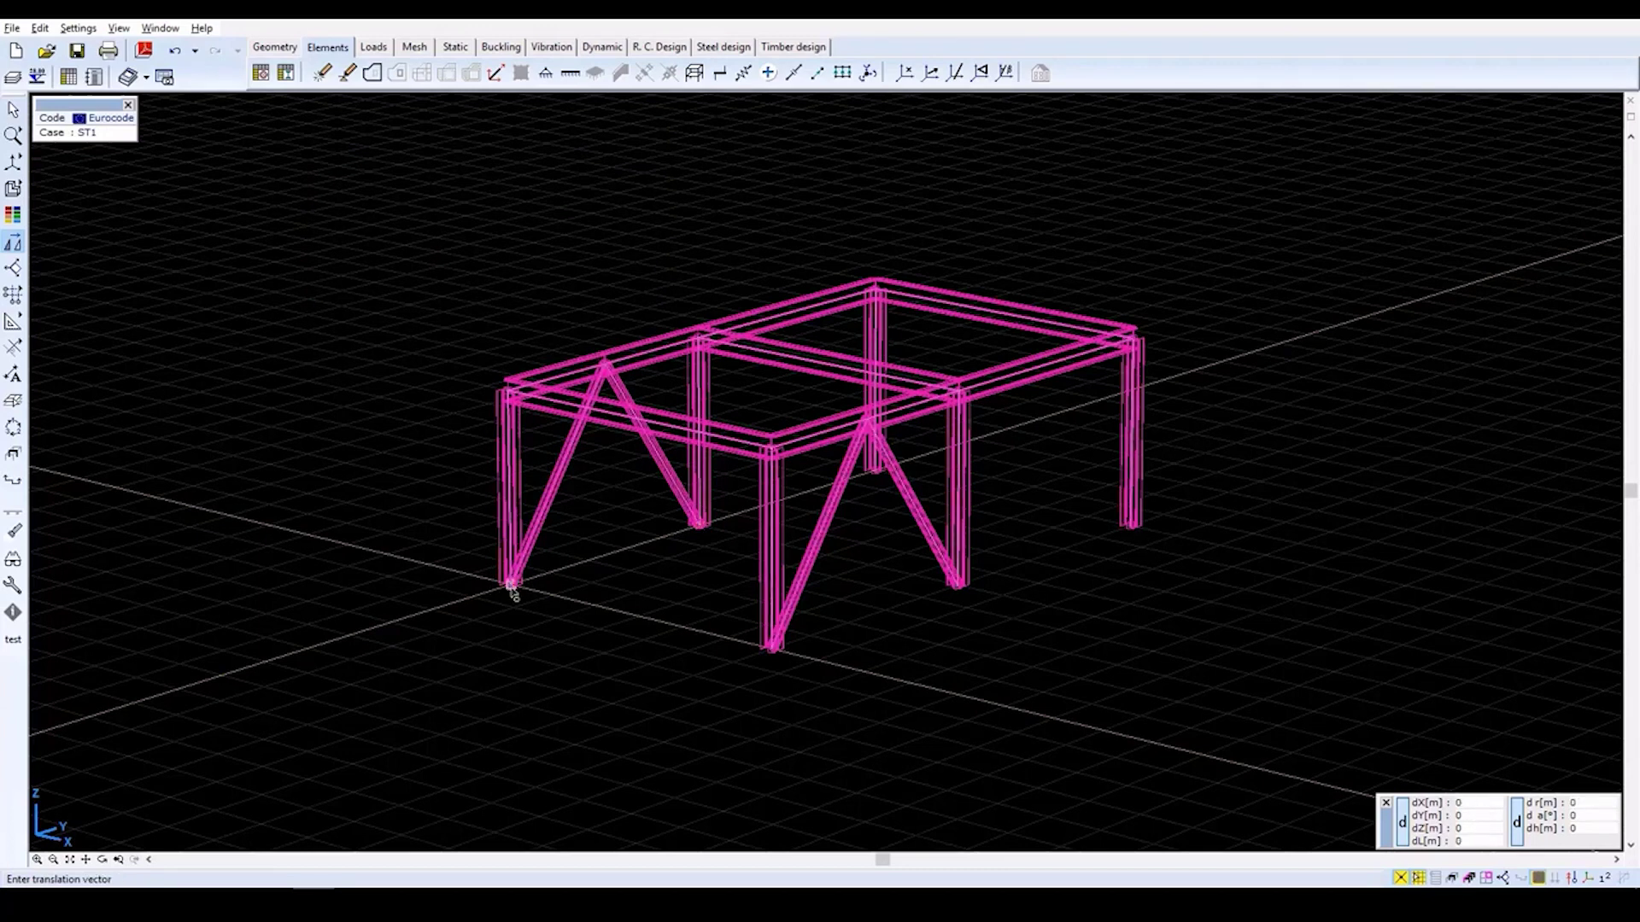
click(510, 394)
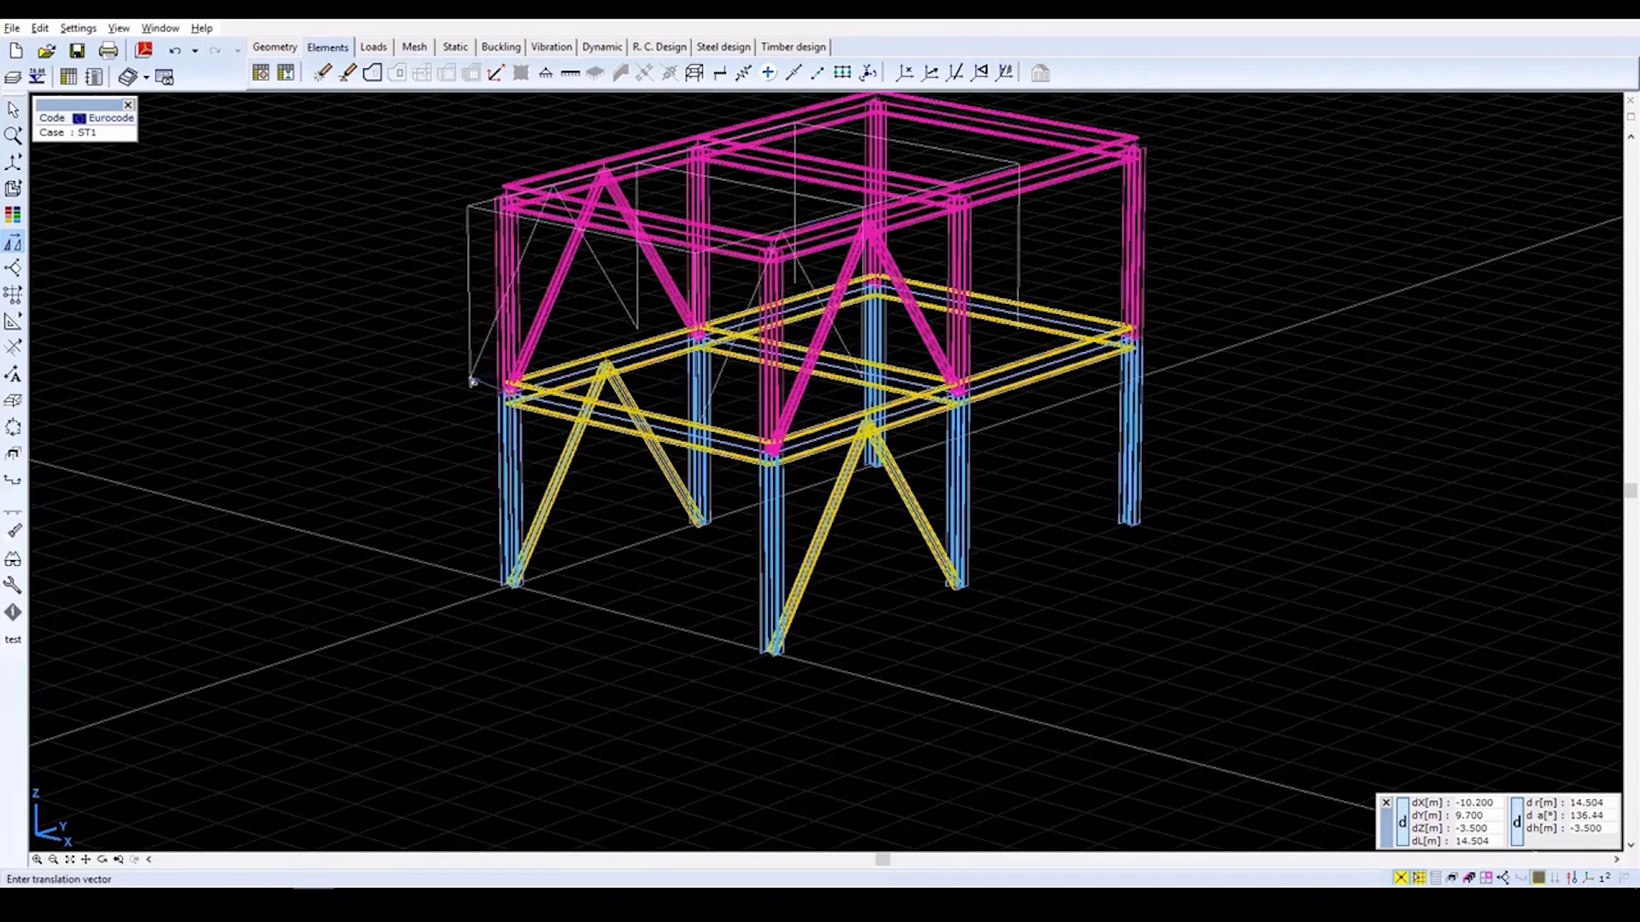
key(Escape)
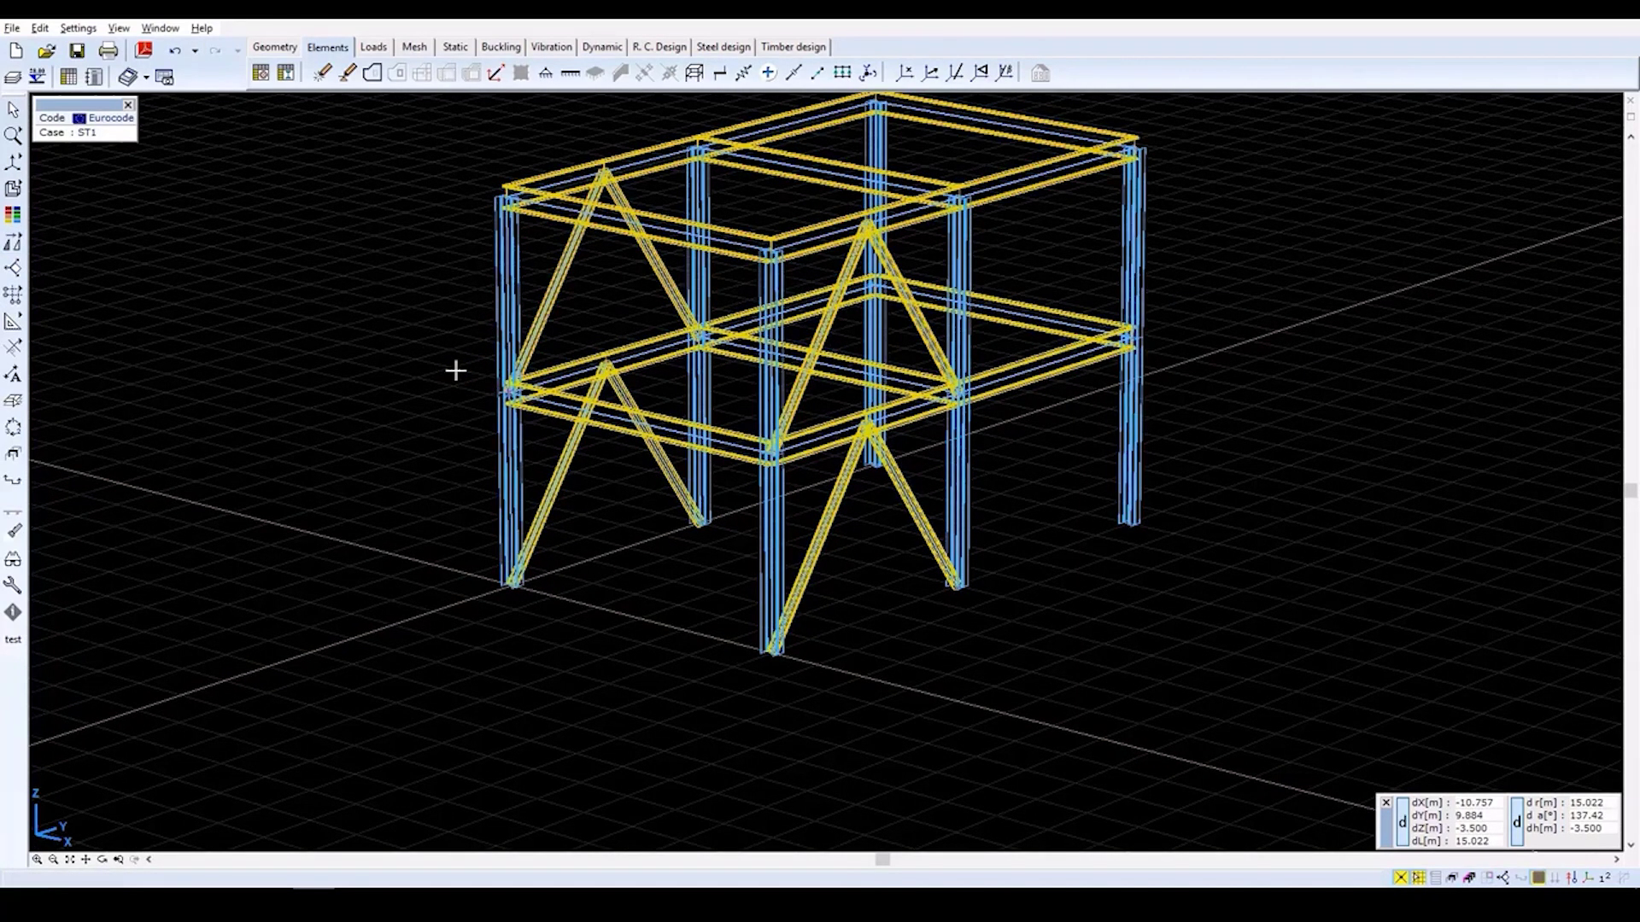
Fit the two-storey frame in the view and display it in rendered mode.
click(71, 860)
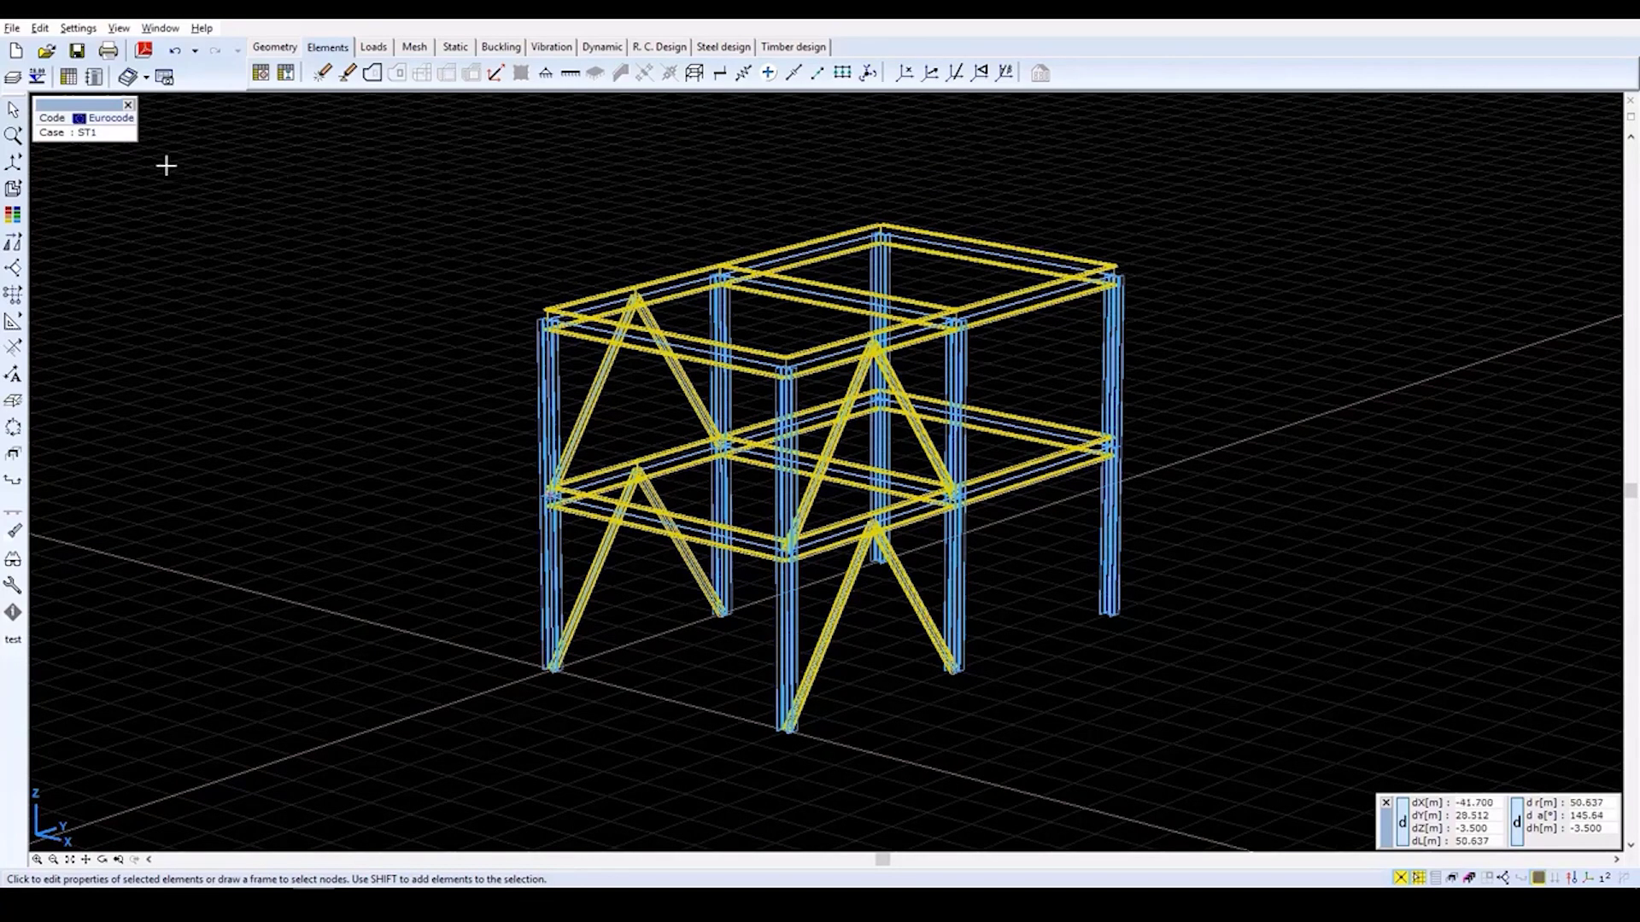
mouse_move(11, 192)
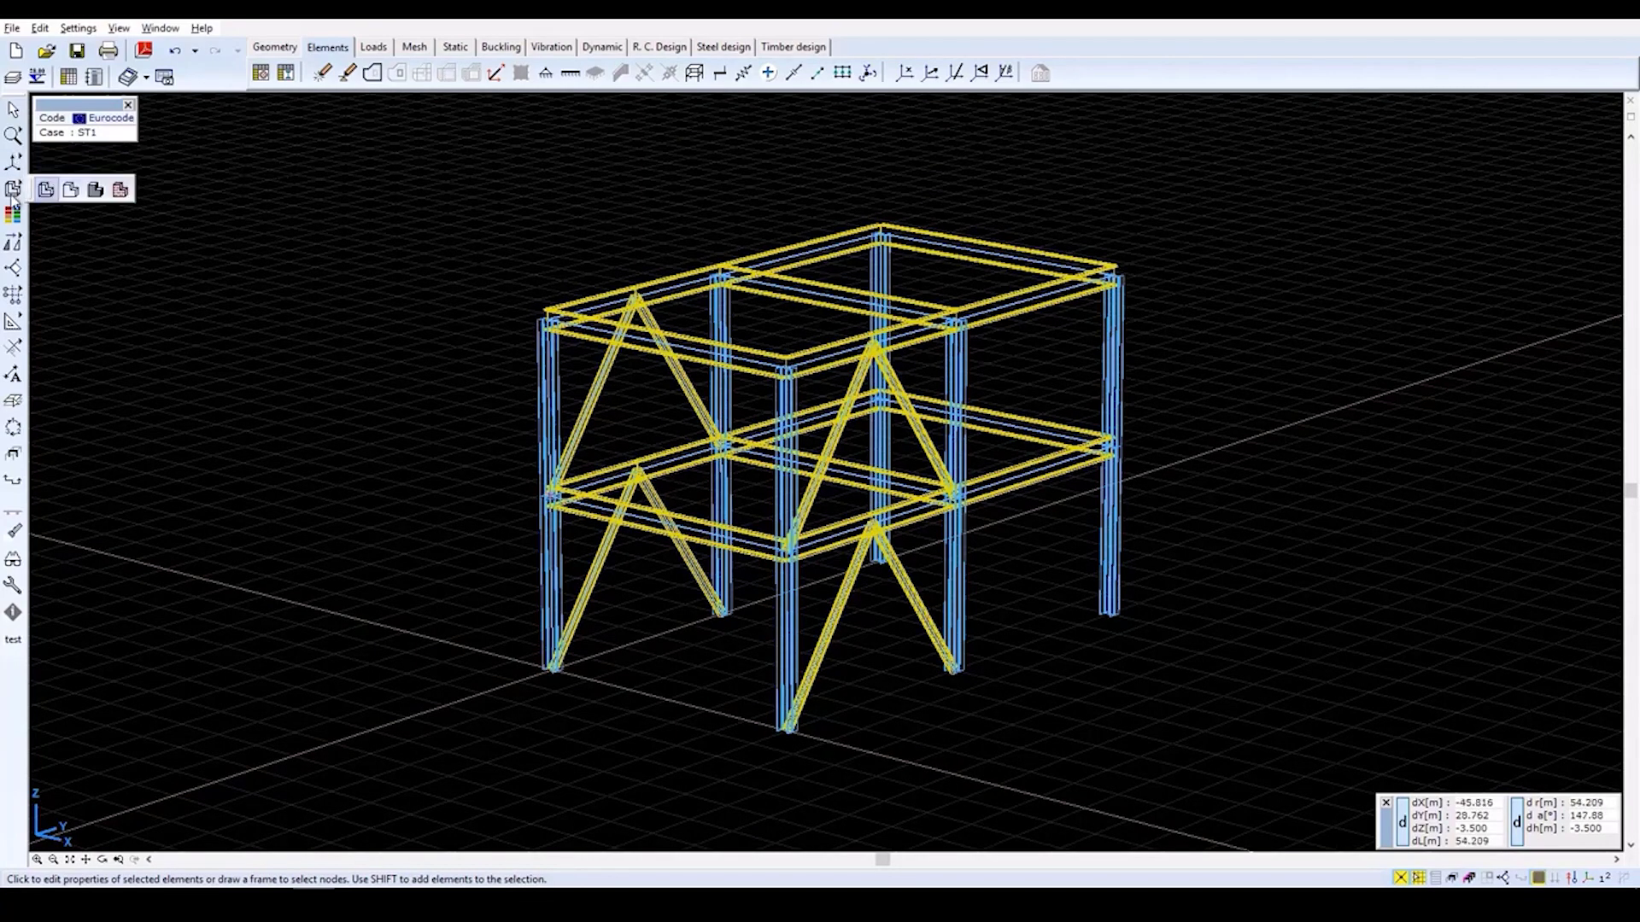
click(95, 190)
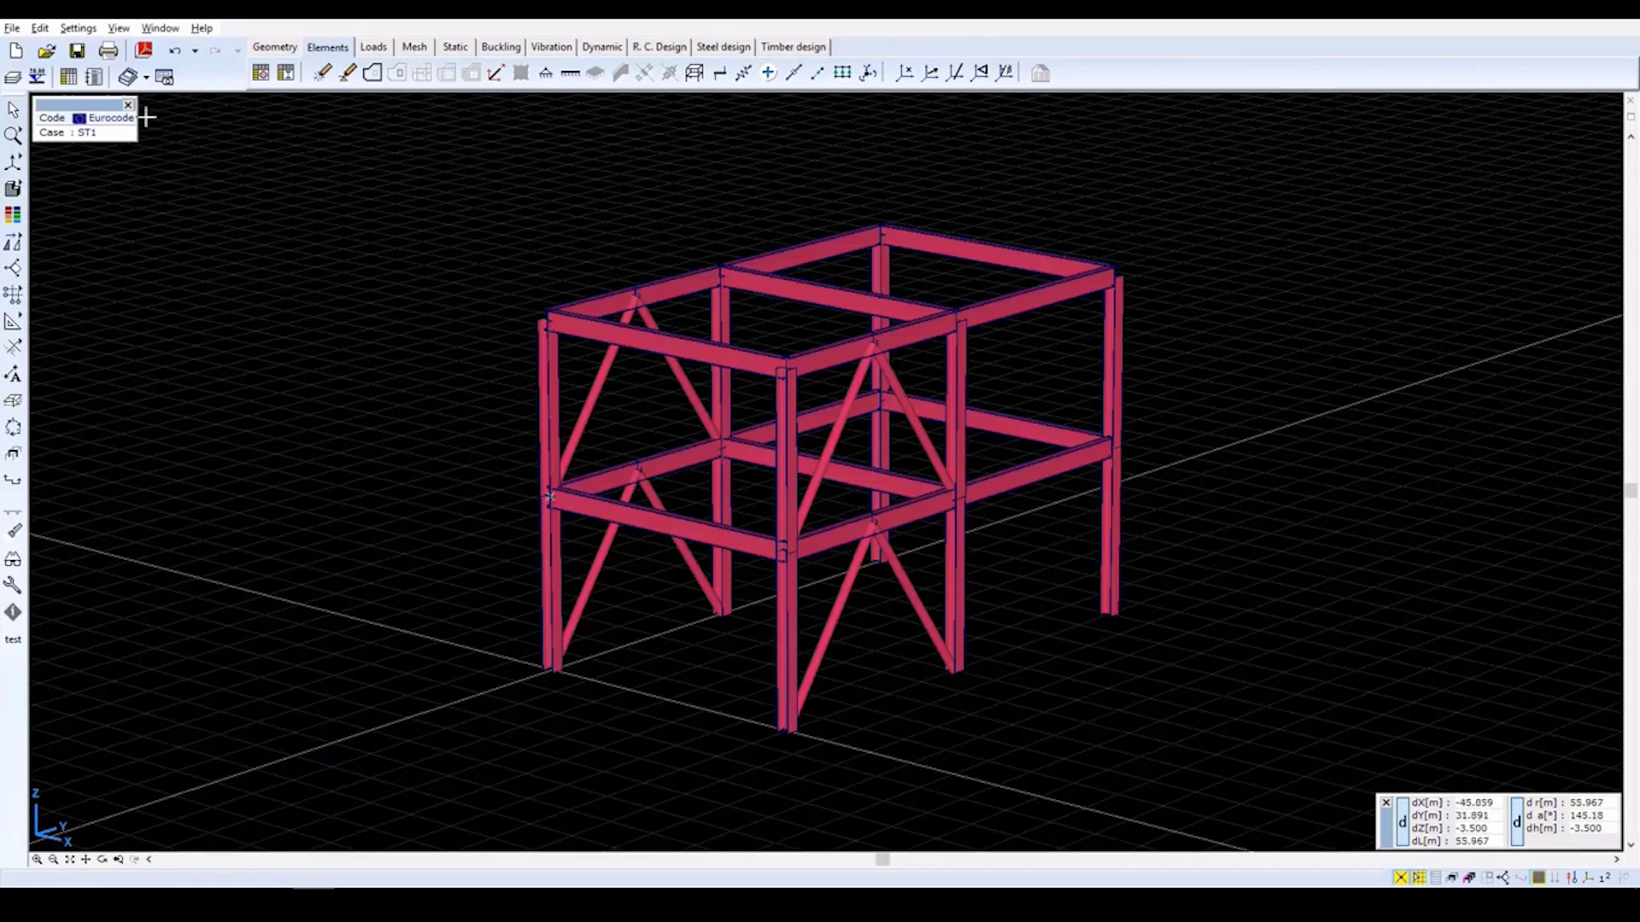
Turn off Object contours in 3D in the display options and switch the model to wireframe display.
click(12, 560)
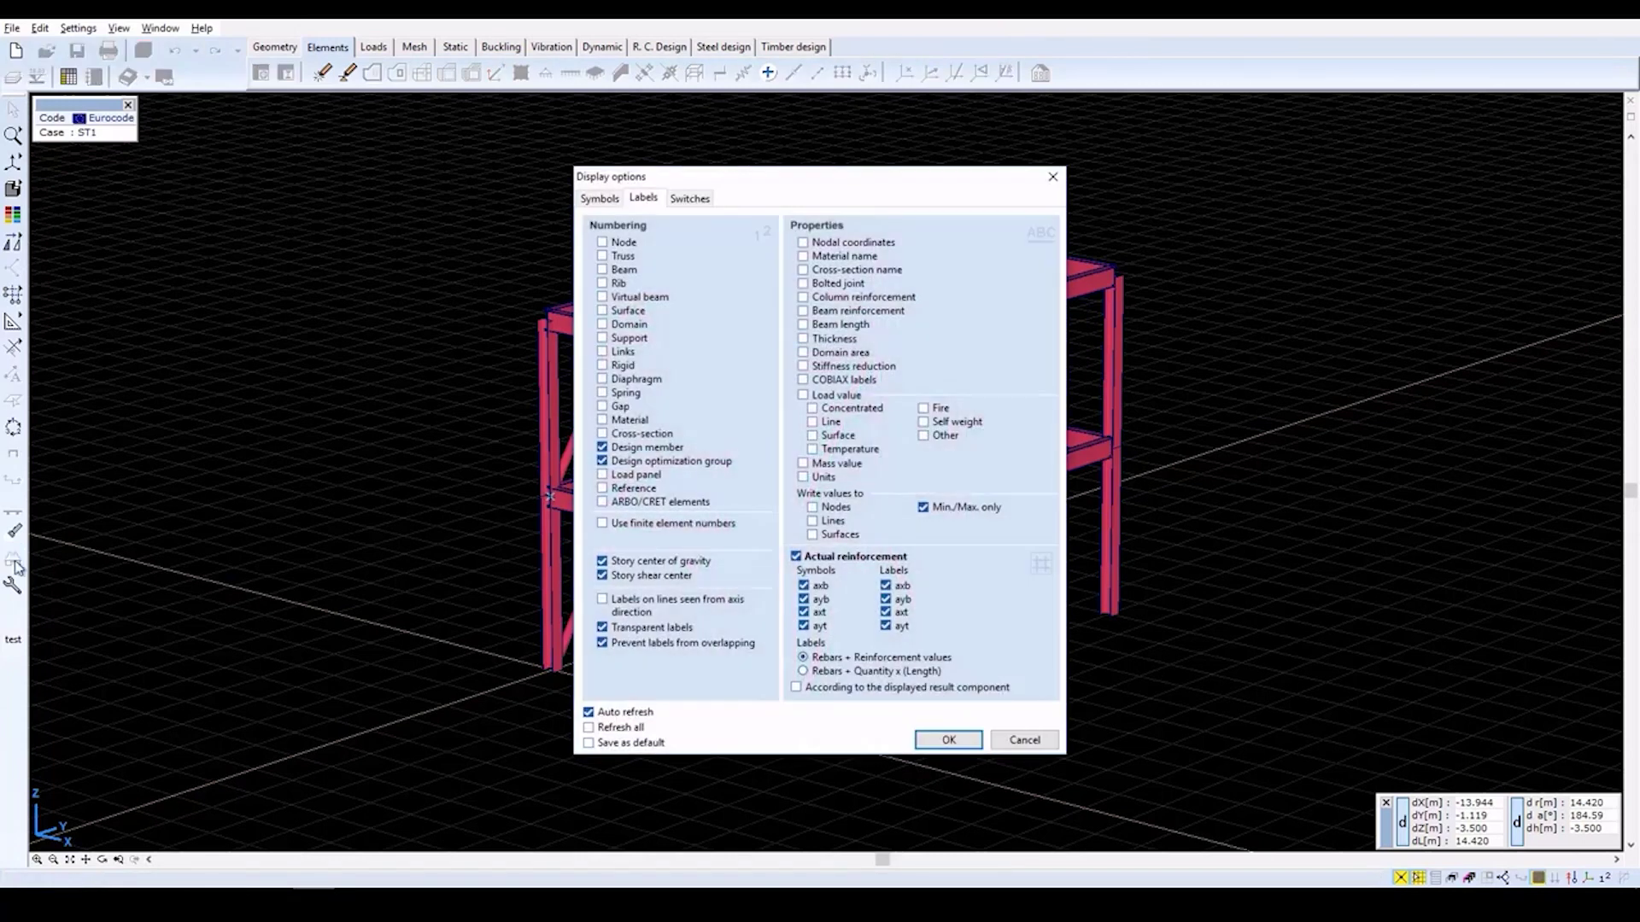
click(607, 202)
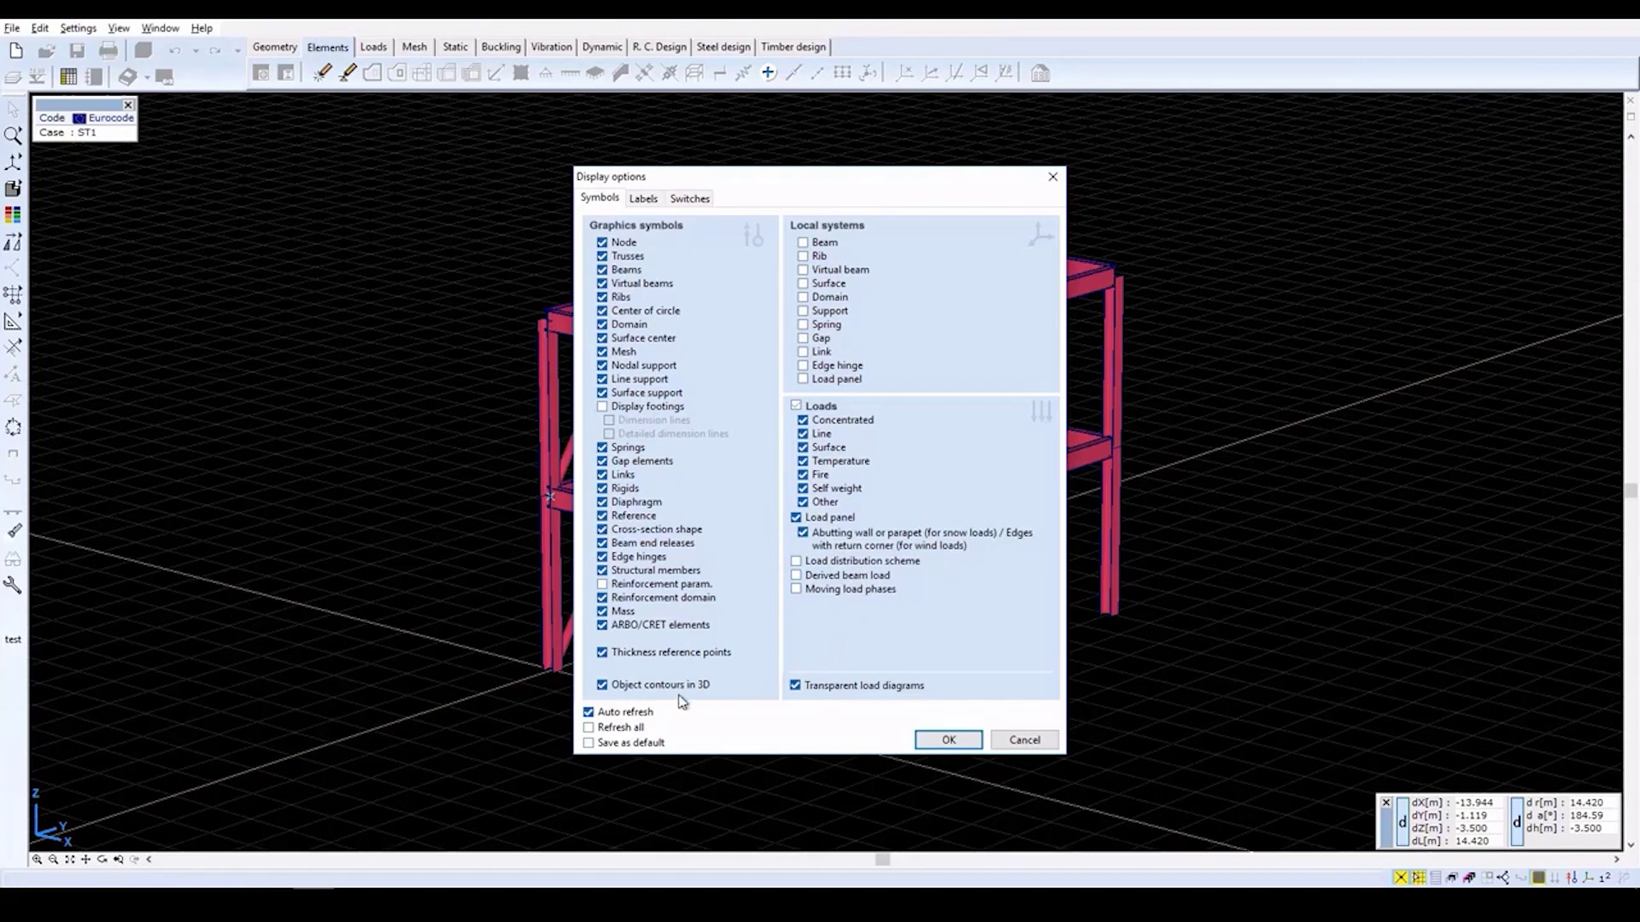
click(947, 741)
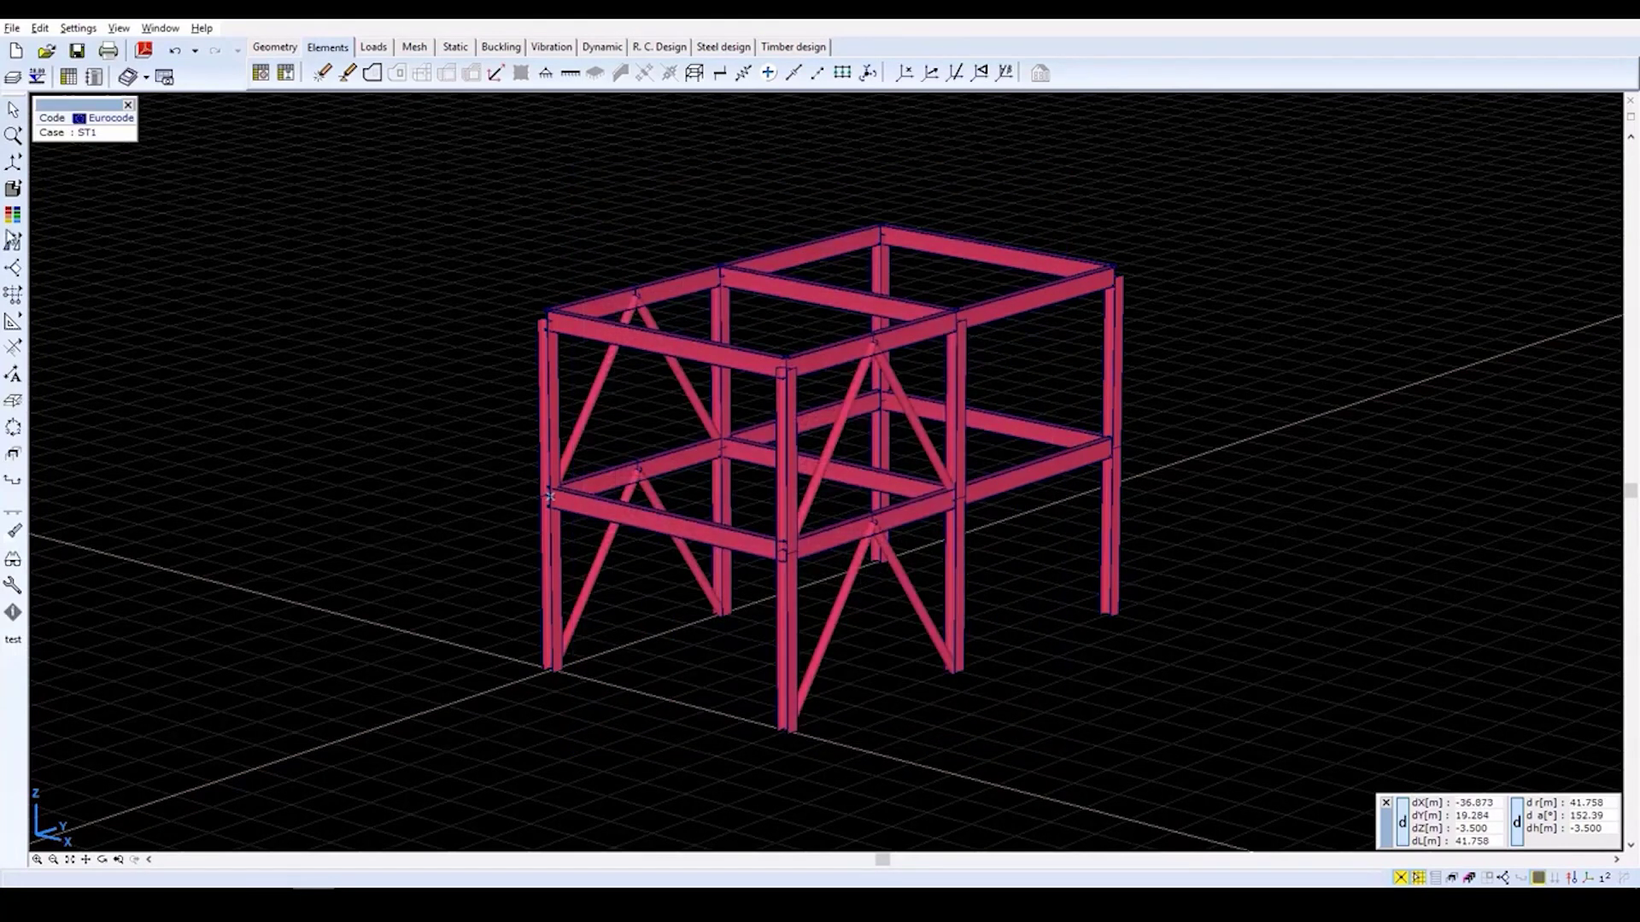
mouse_move(12, 191)
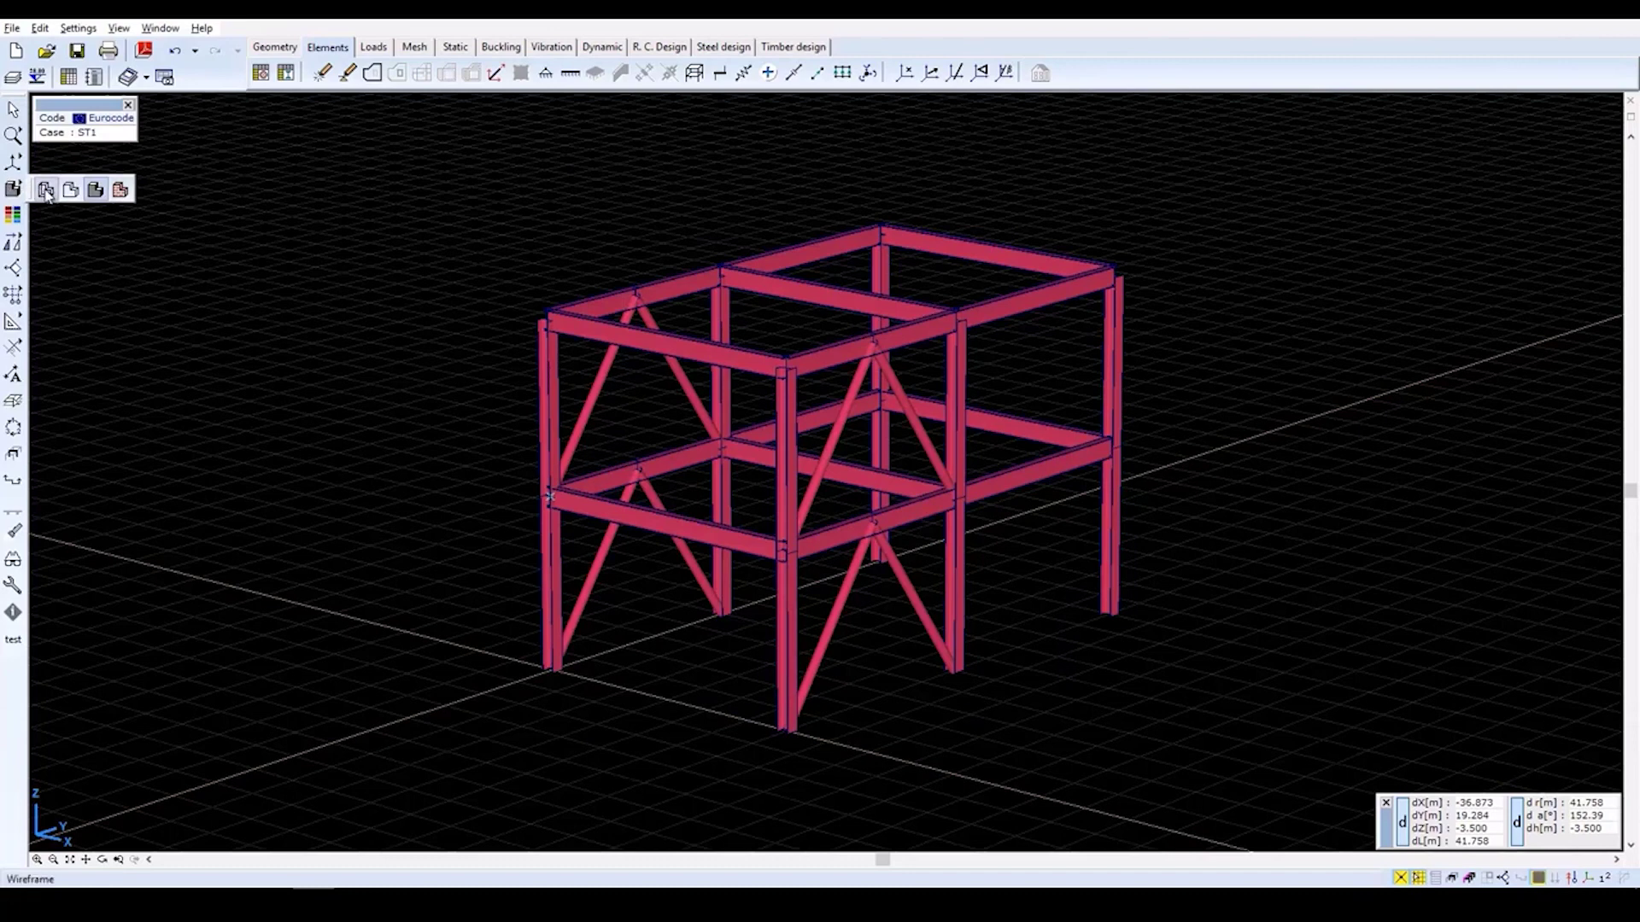
click(46, 190)
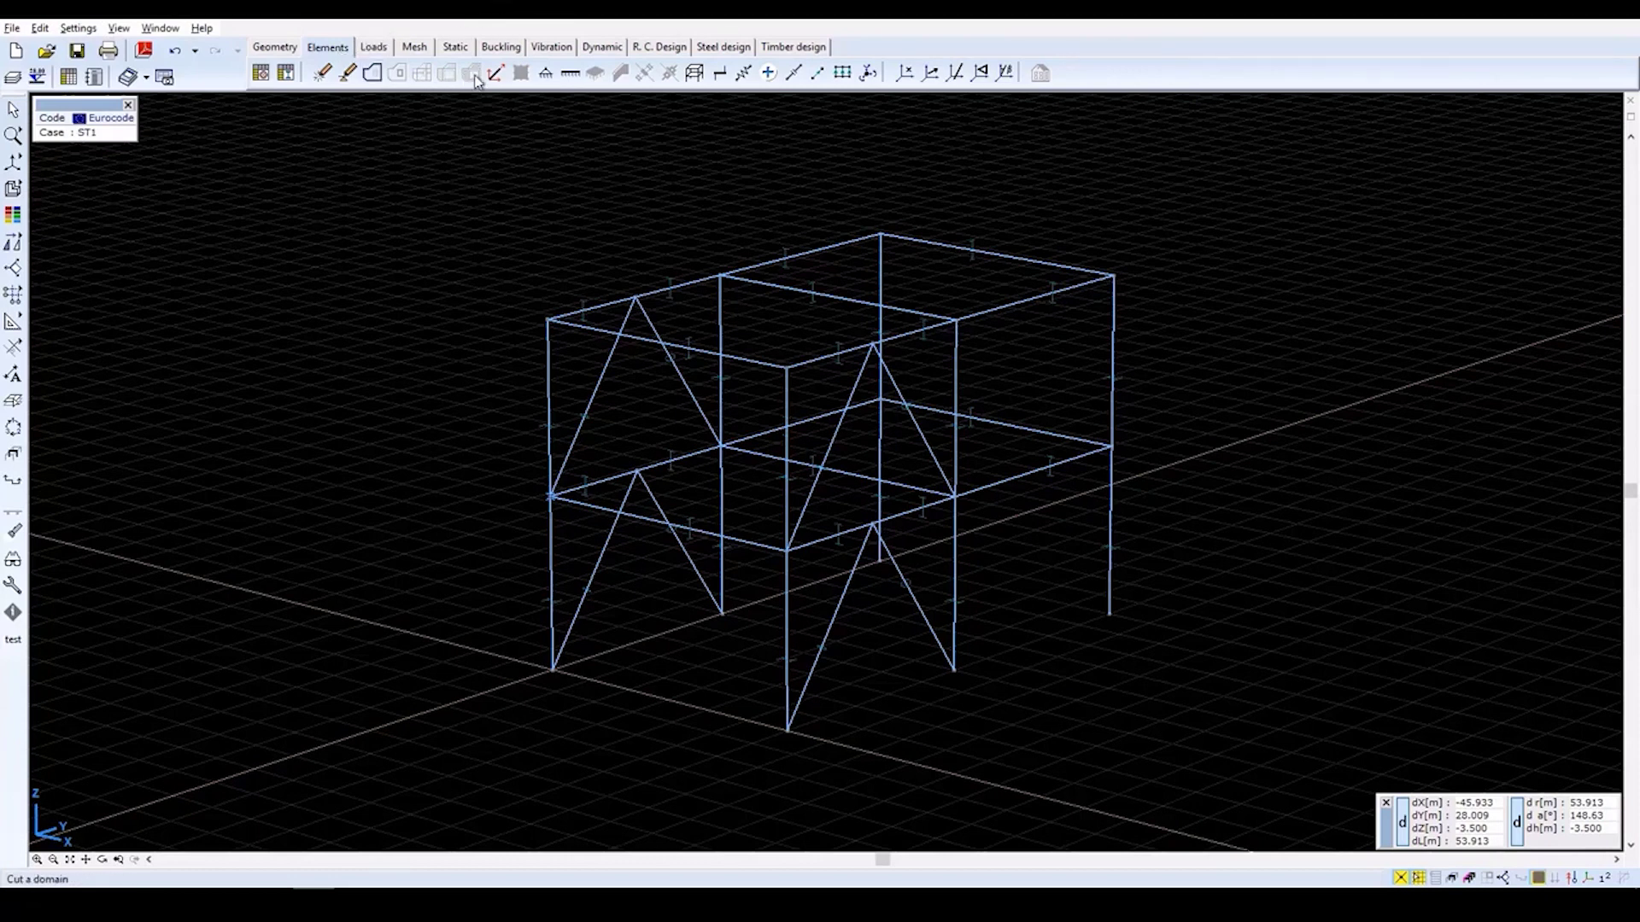
Select the base nodes of all six ground-floor columns for defining nodal supports.
click(545, 75)
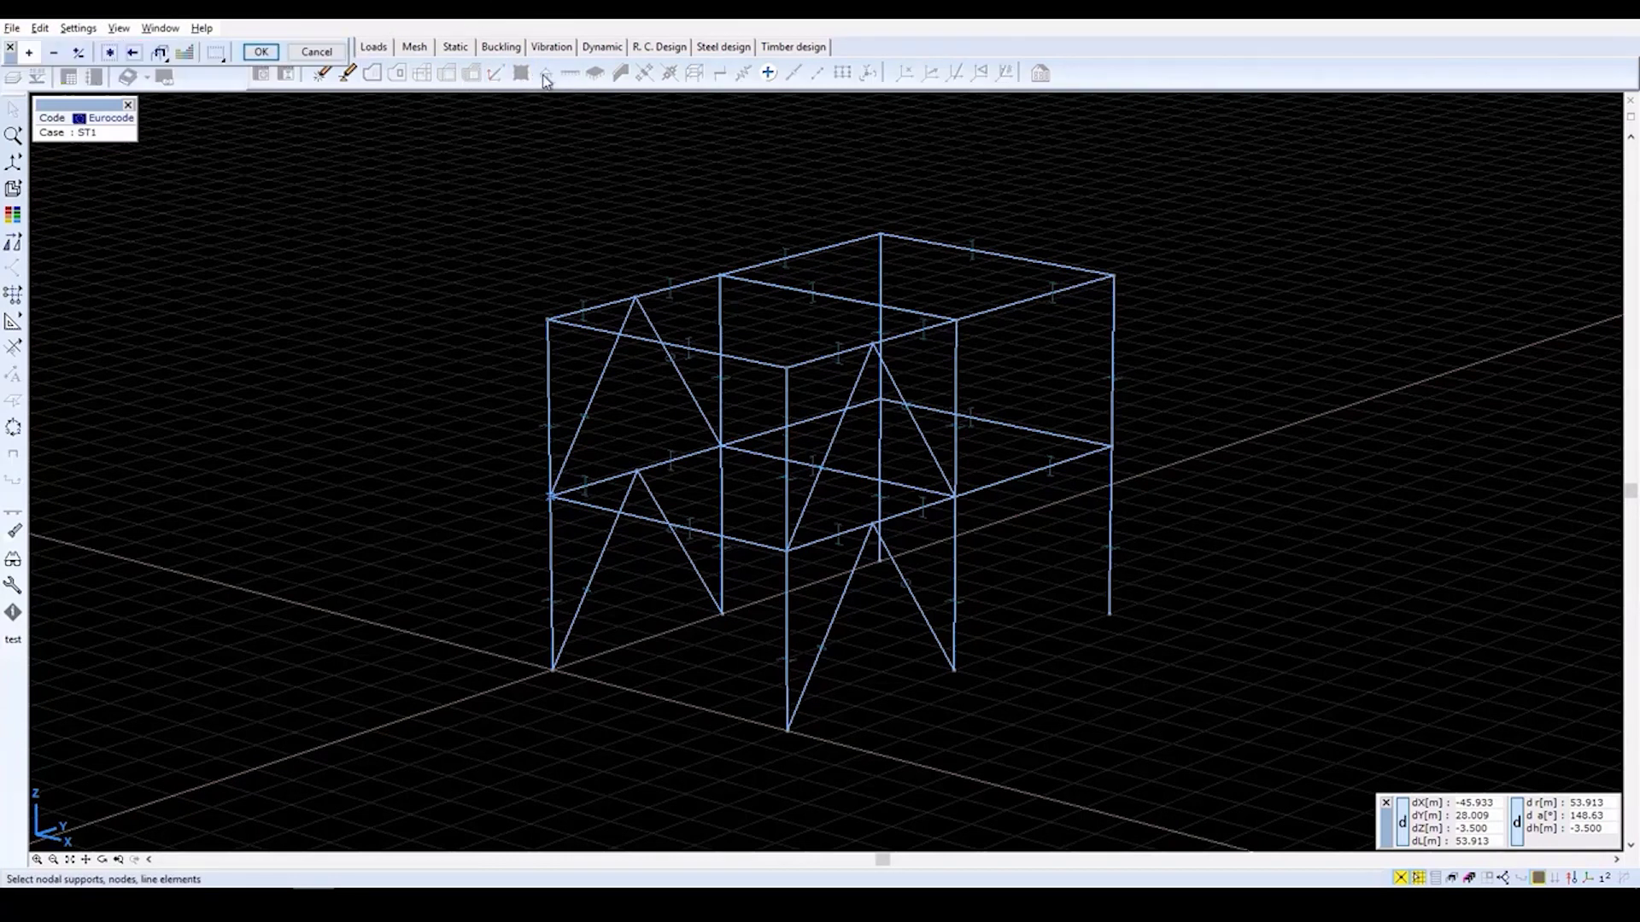
click(552, 669)
click(880, 560)
click(955, 672)
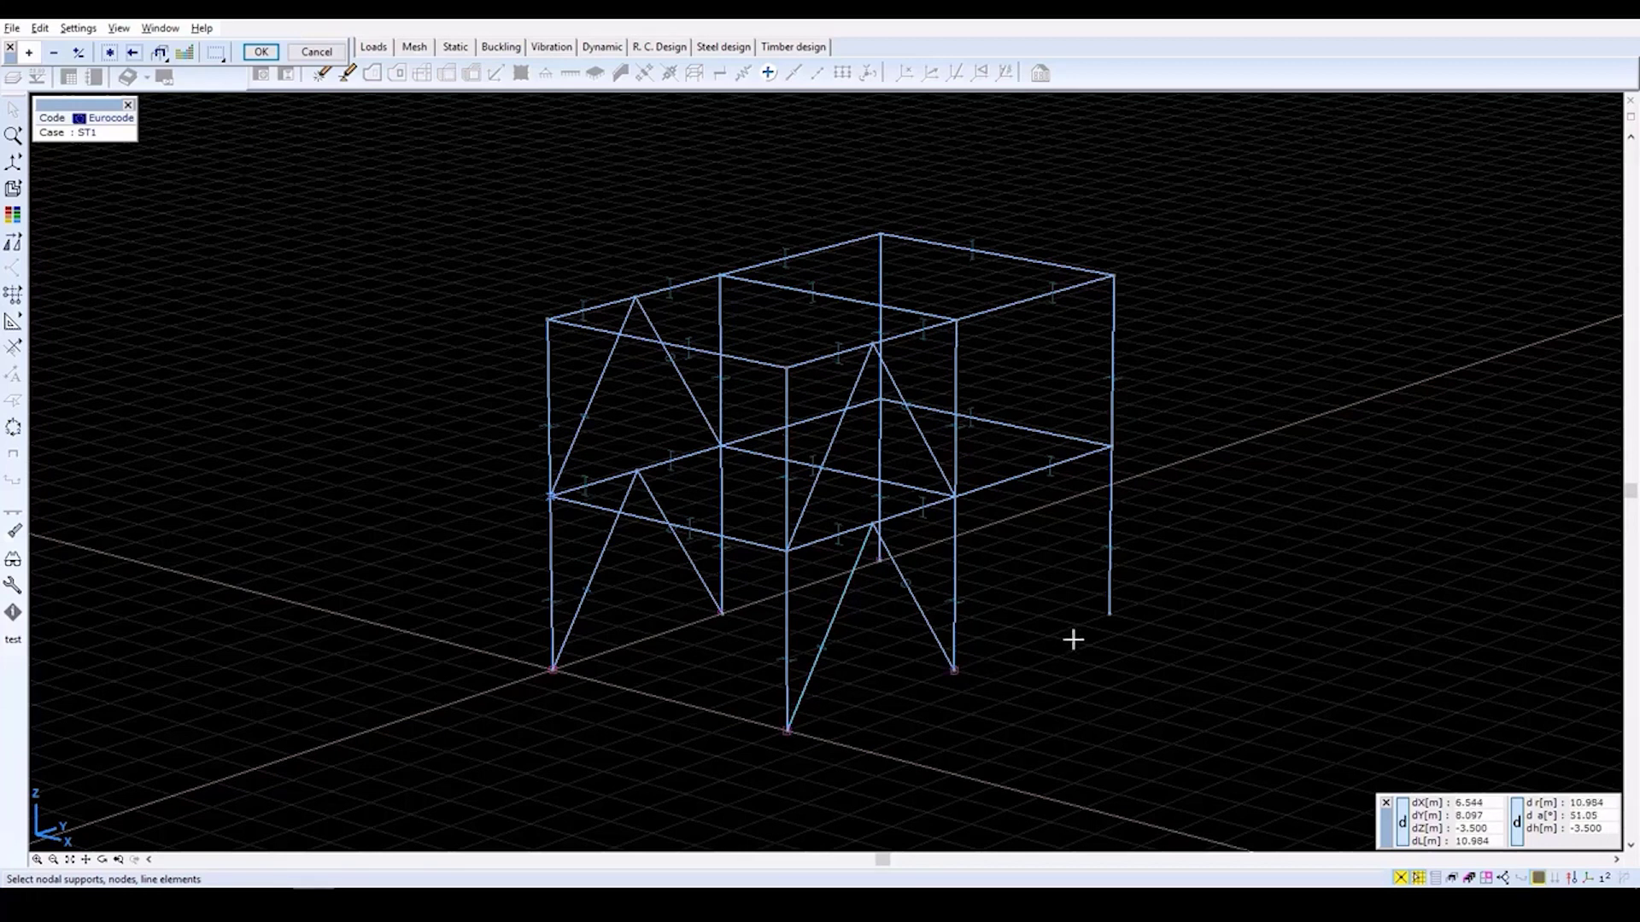
click(1109, 612)
click(262, 51)
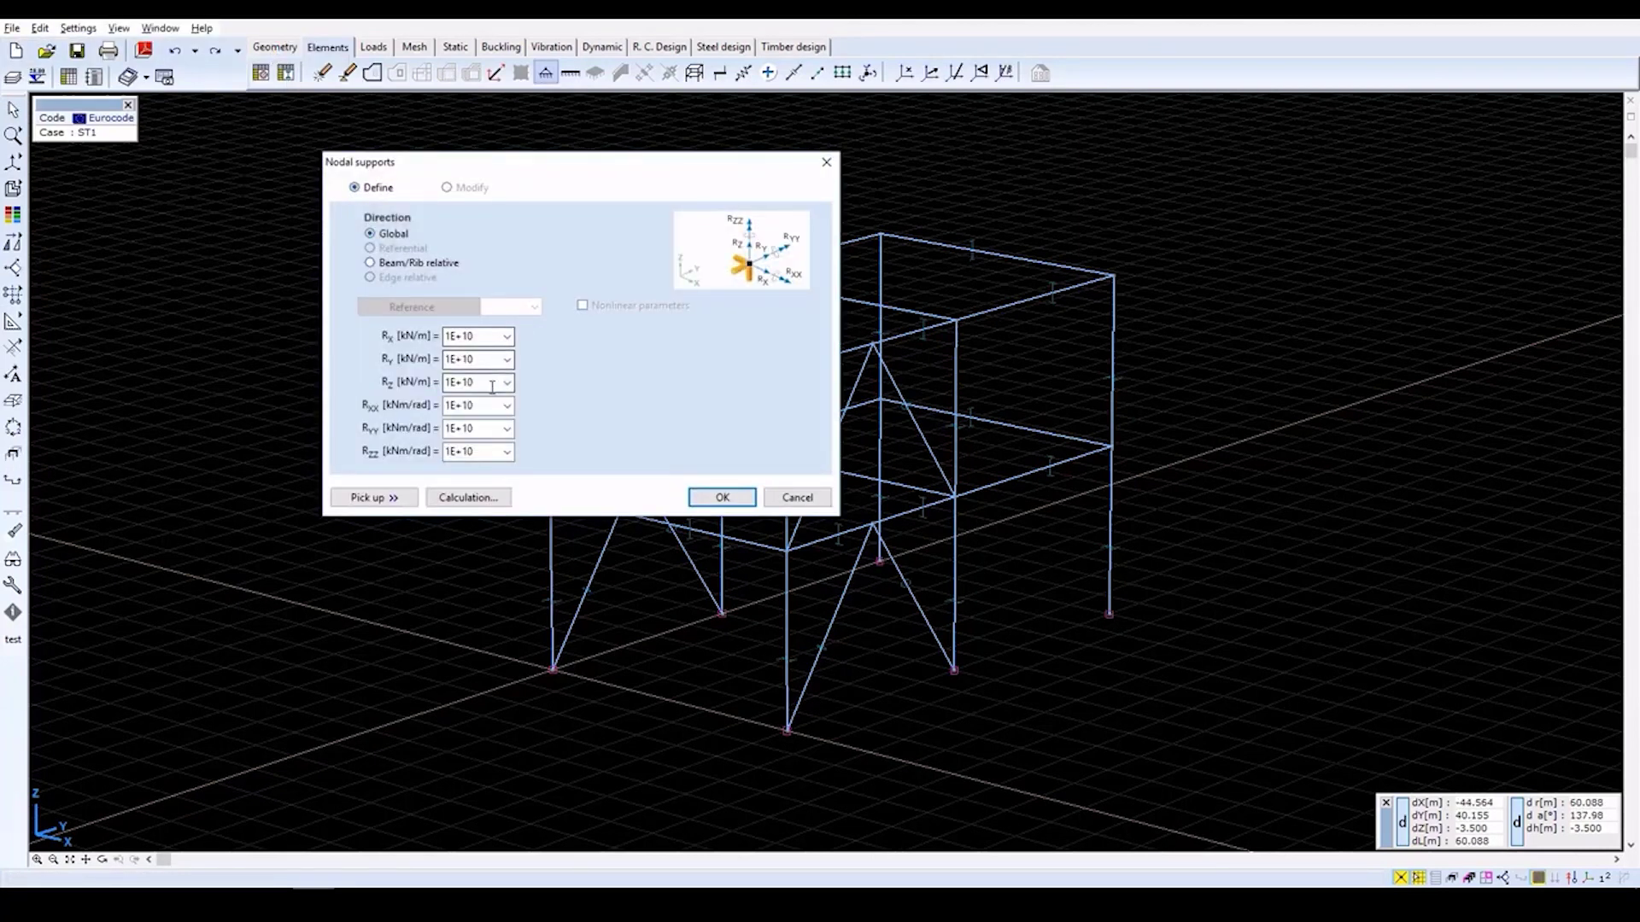
Create pinned global nodal supports at the selected column bases by setting rotational stiffnesses RXX, RYY and RZZ to 0.
double_click(479, 403)
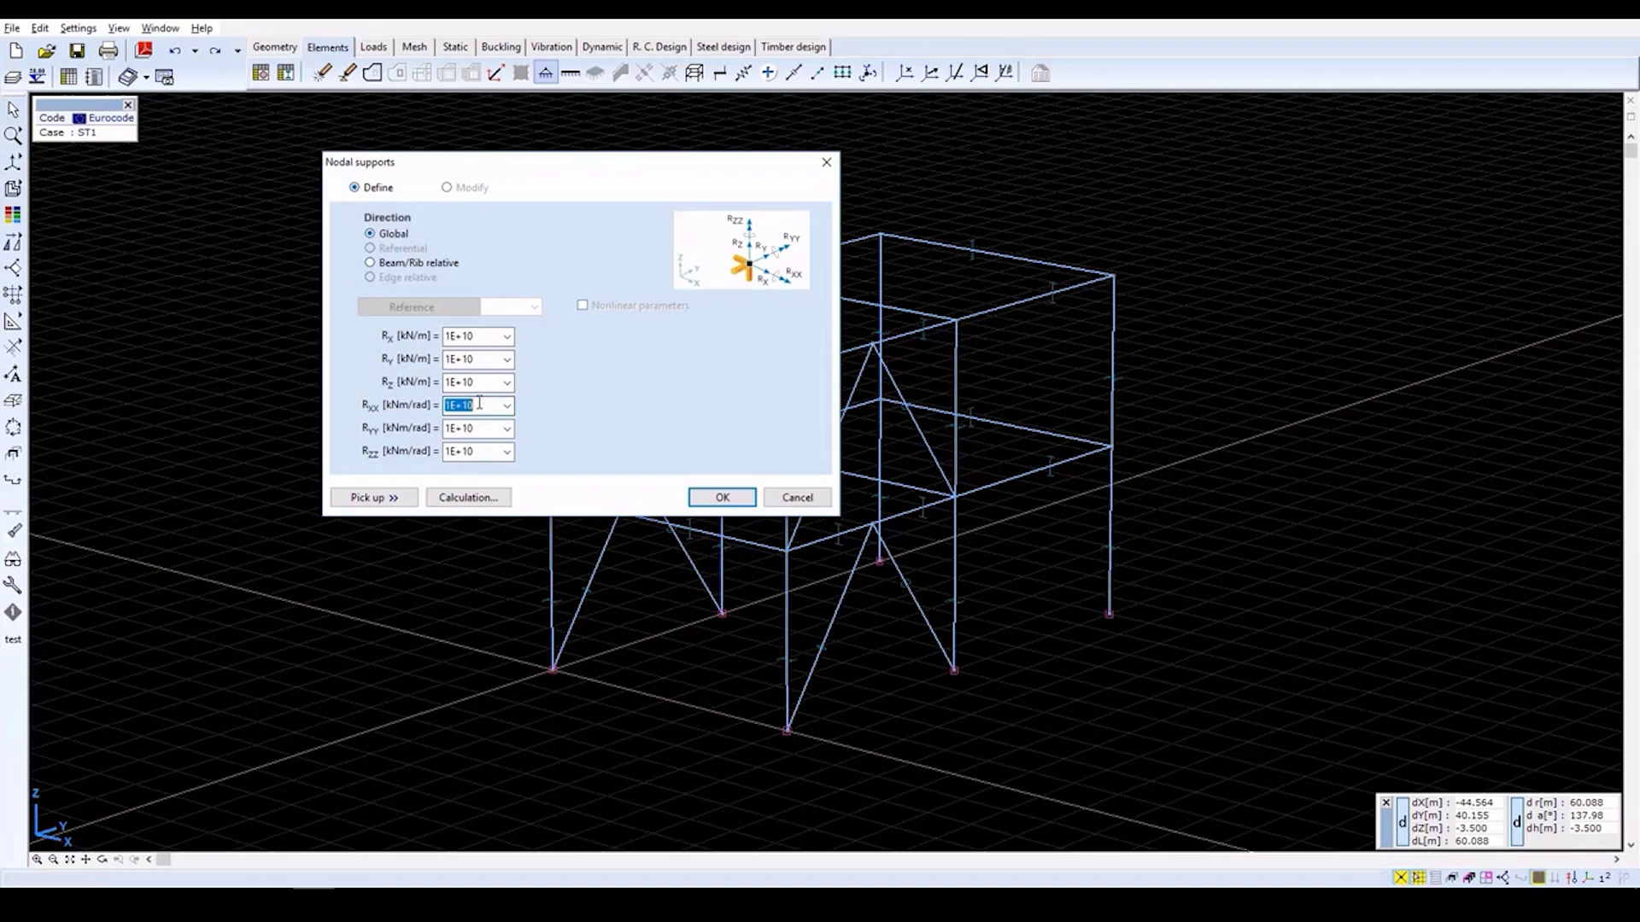
text(0)
key(Tab)
text(0)
key(Tab)
text(0)
key(Tab)
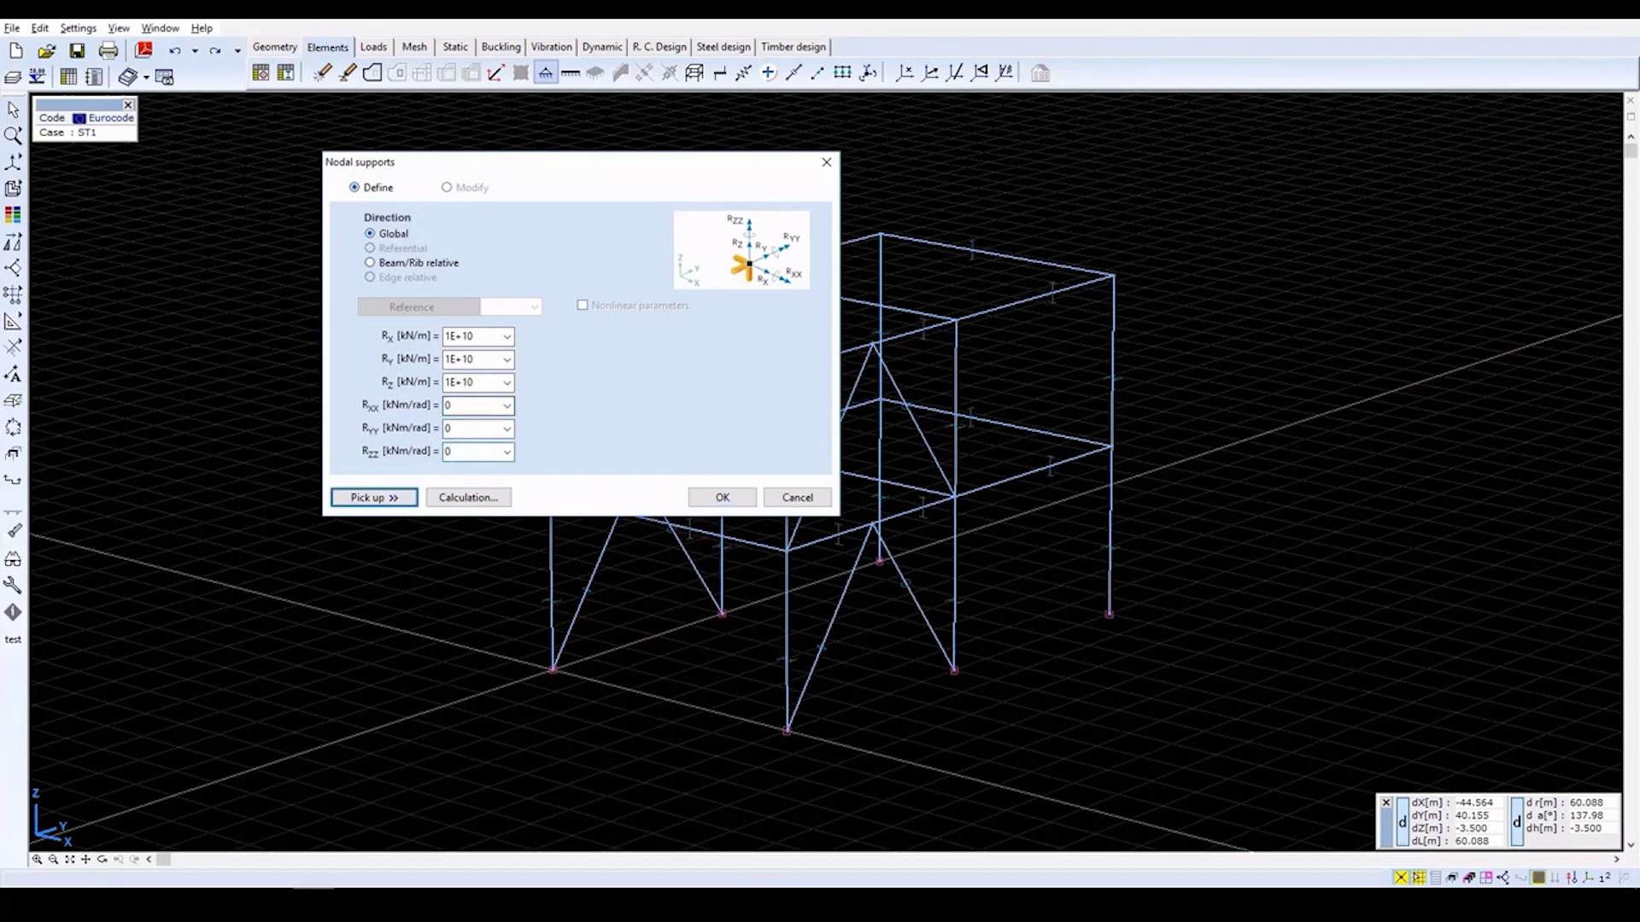
click(721, 496)
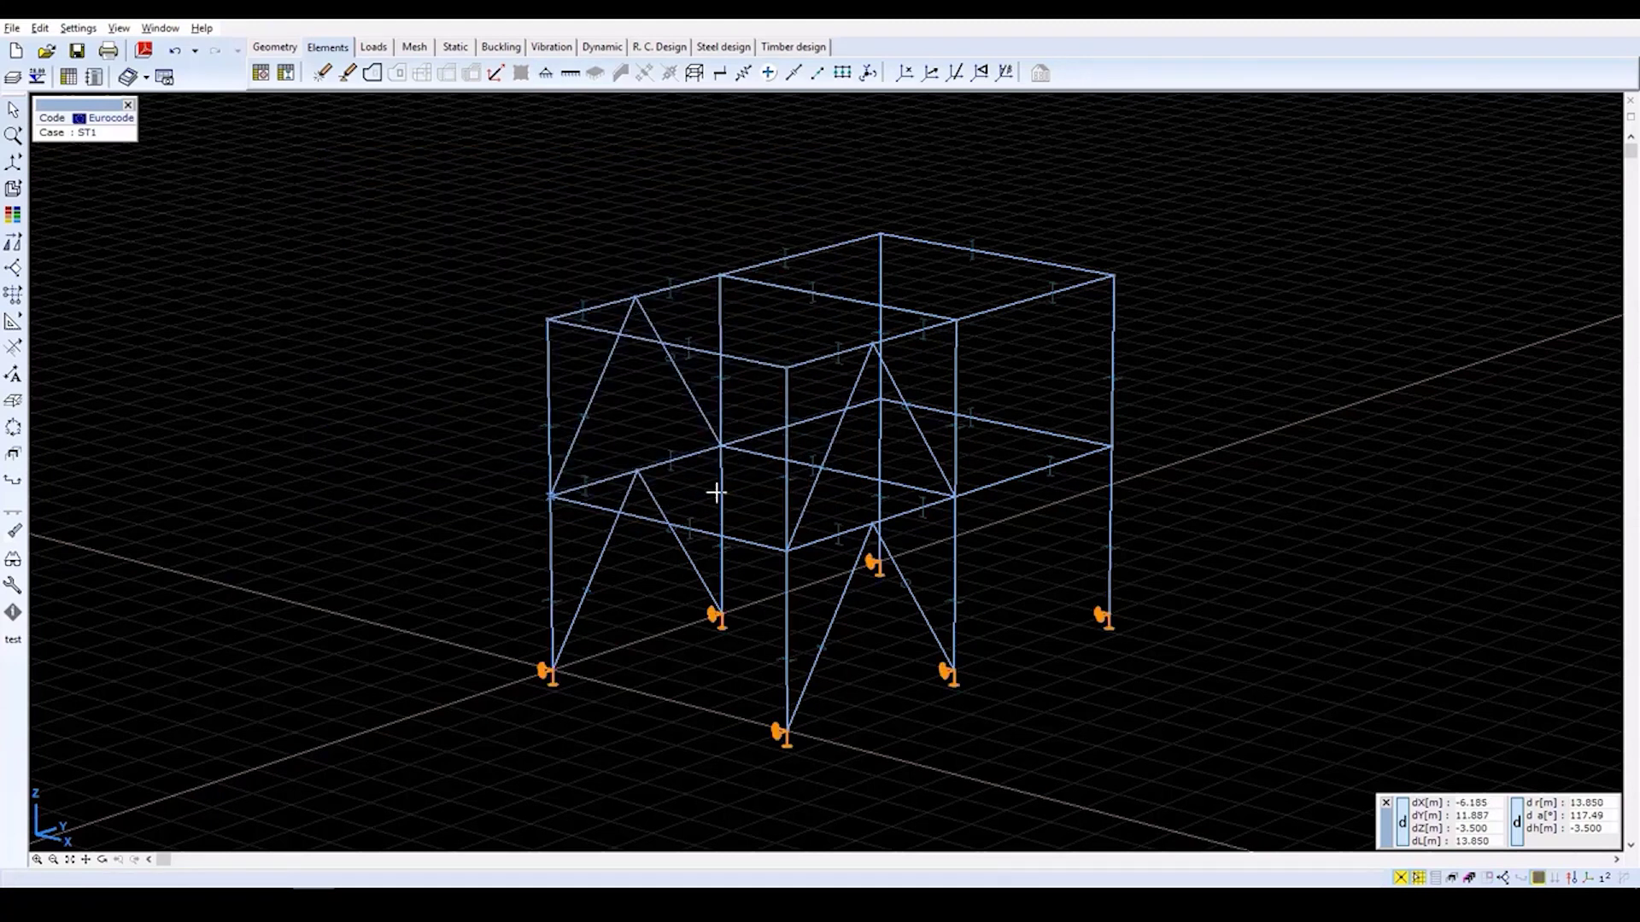
Rename the load case ST1 as LIVE LOAD 1.
click(380, 49)
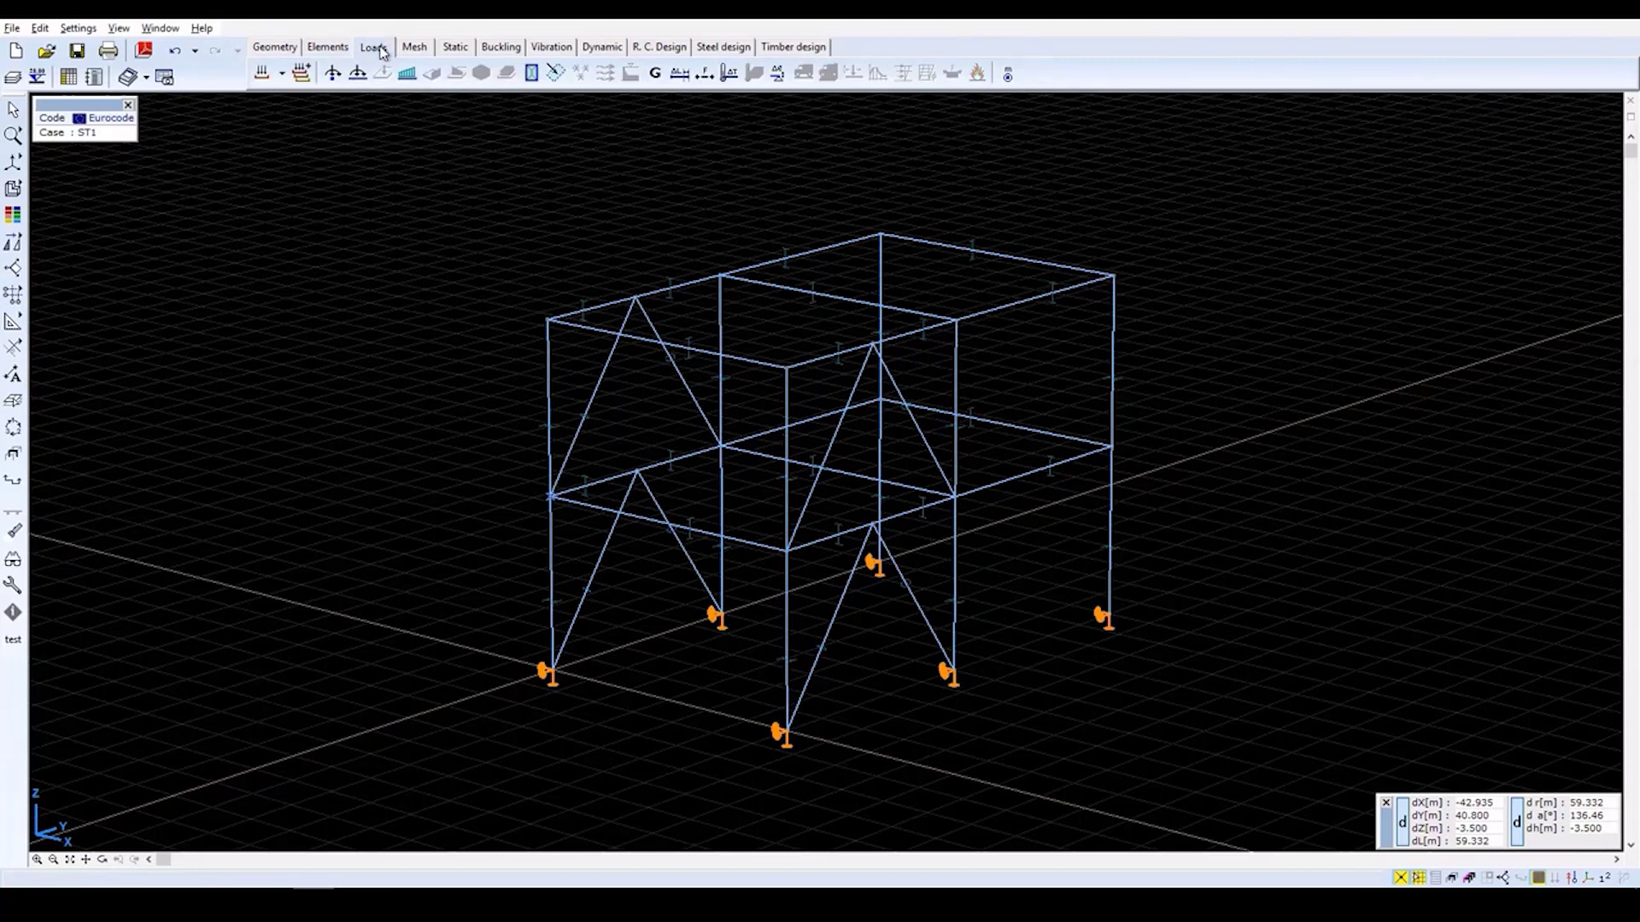
click(262, 74)
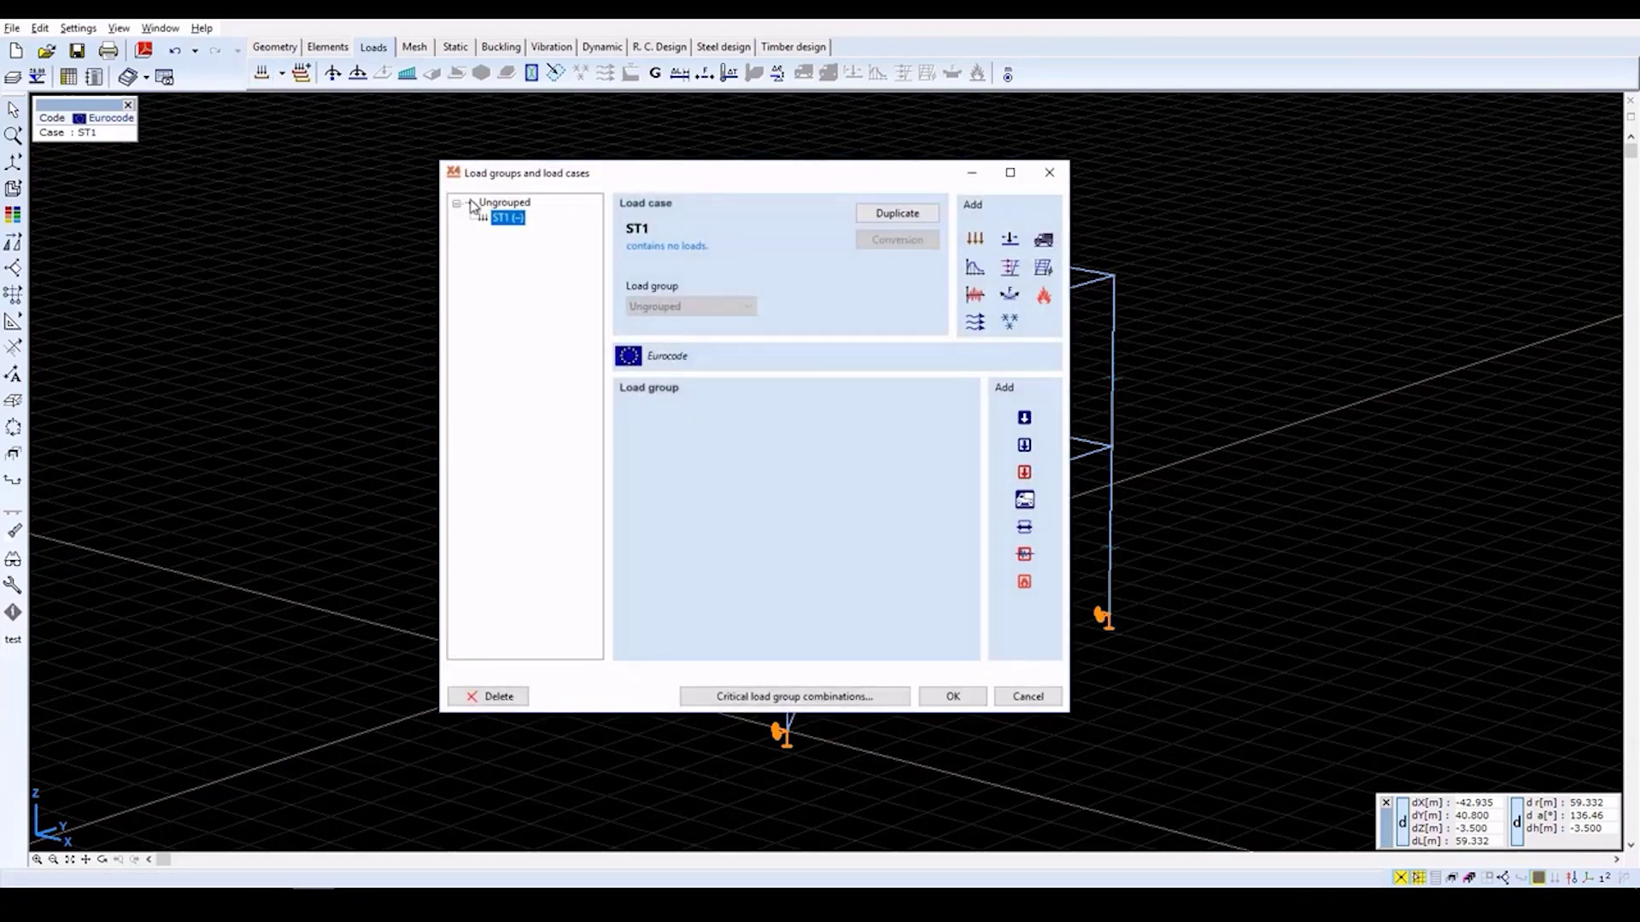
click(510, 225)
text(LIVE LOAD 1)
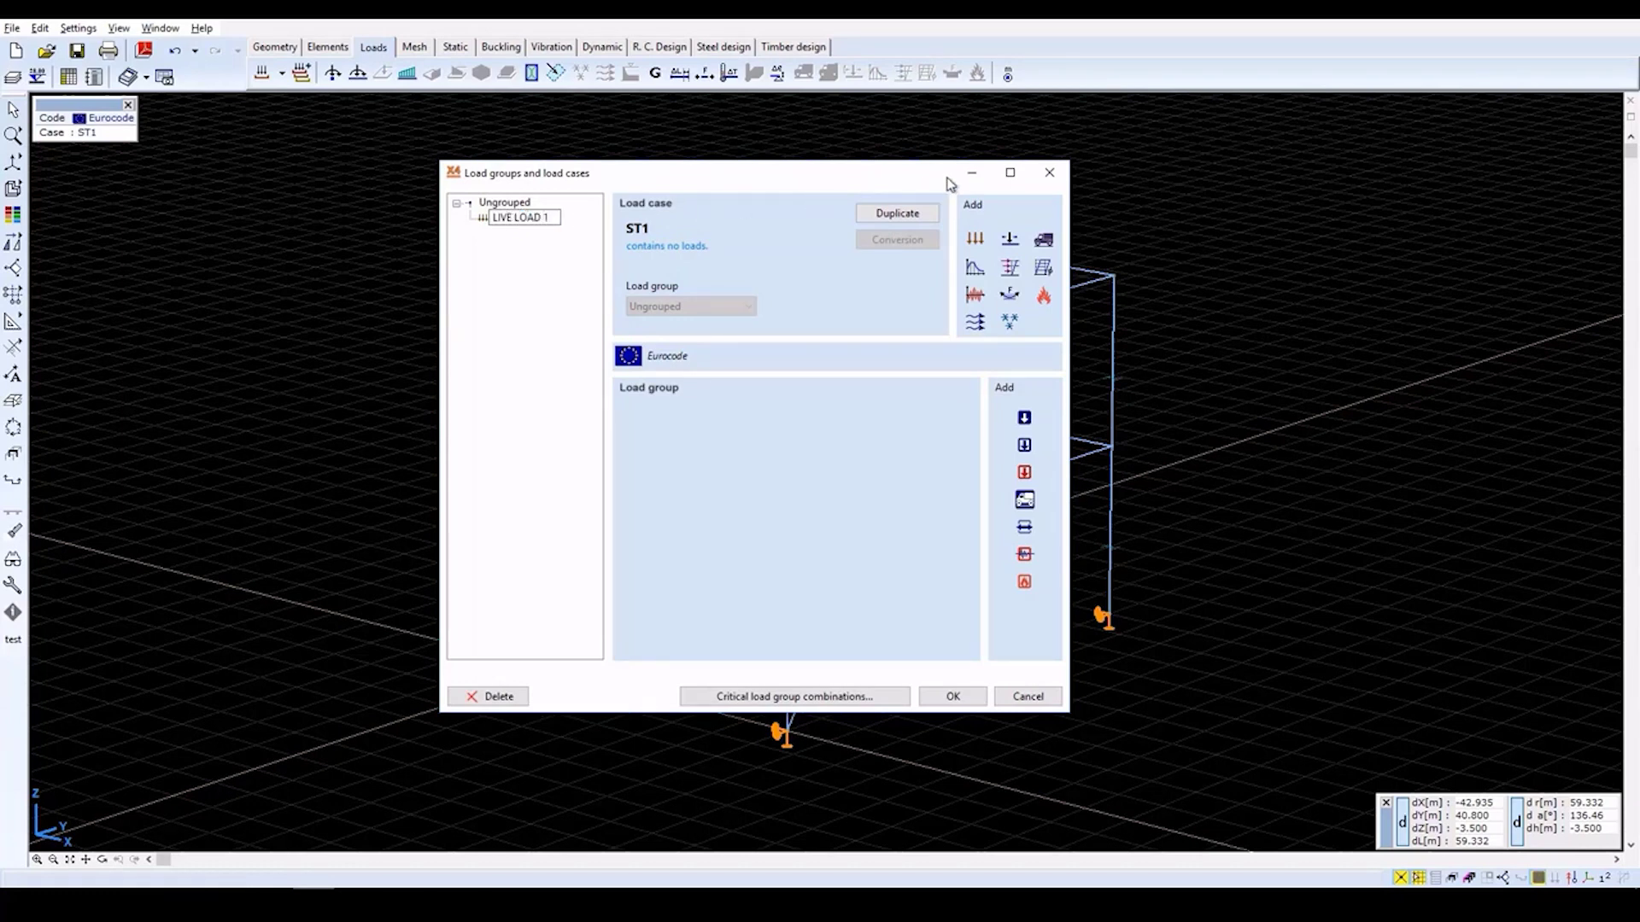
key(Return)
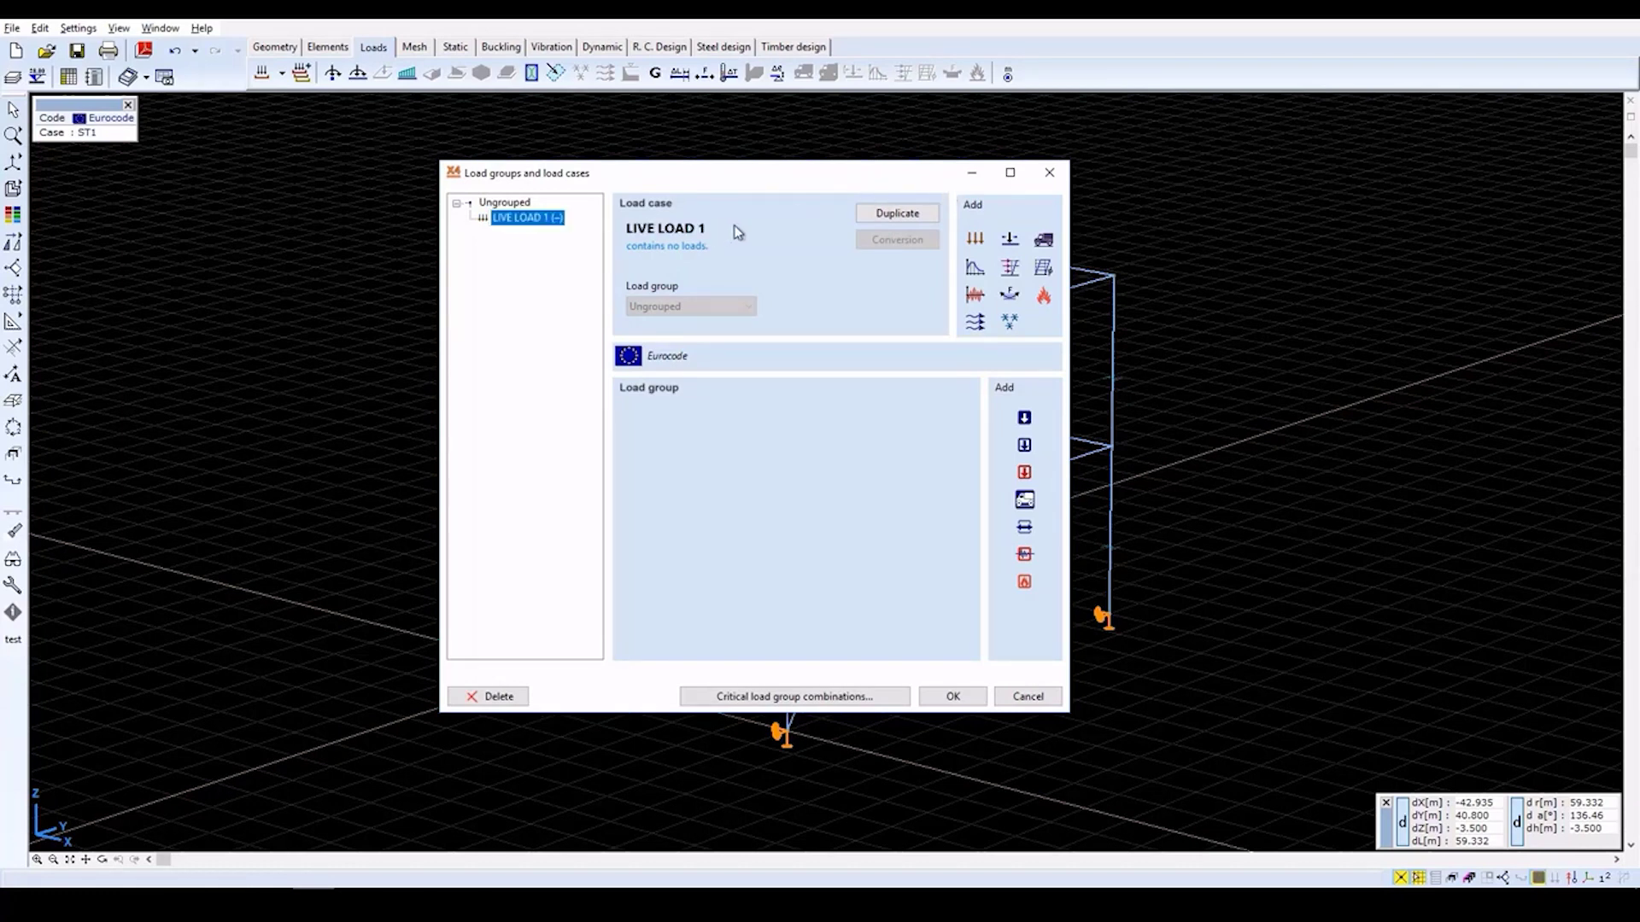
click(968, 697)
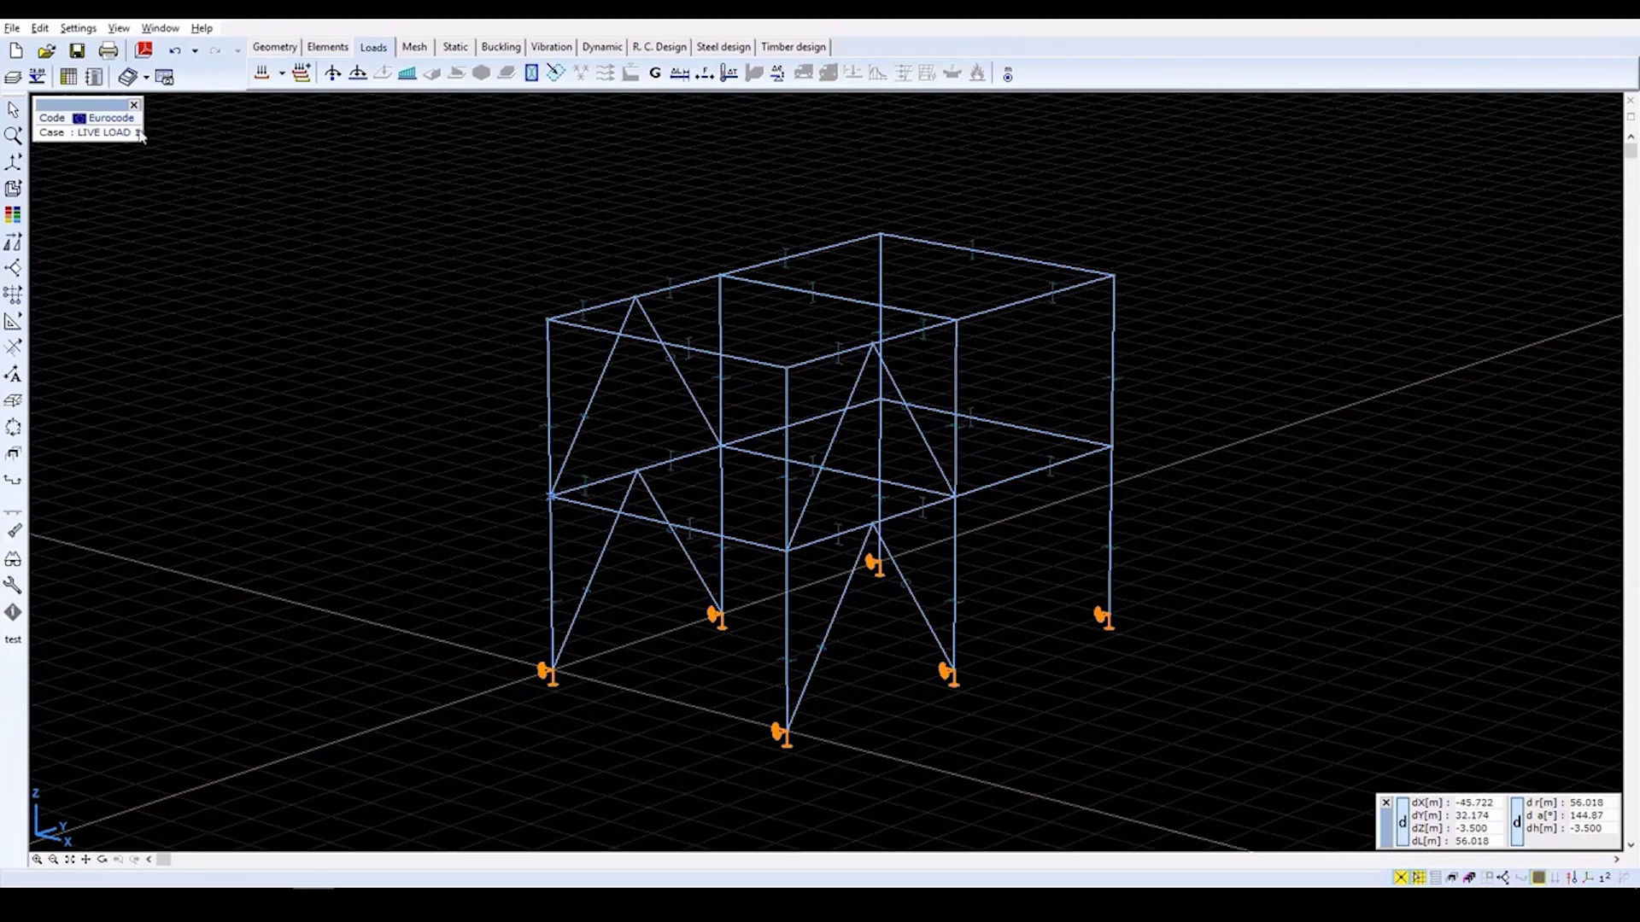
Select all beams of the first-floor level for a distributed load, using the Y-Z side view.
click(406, 77)
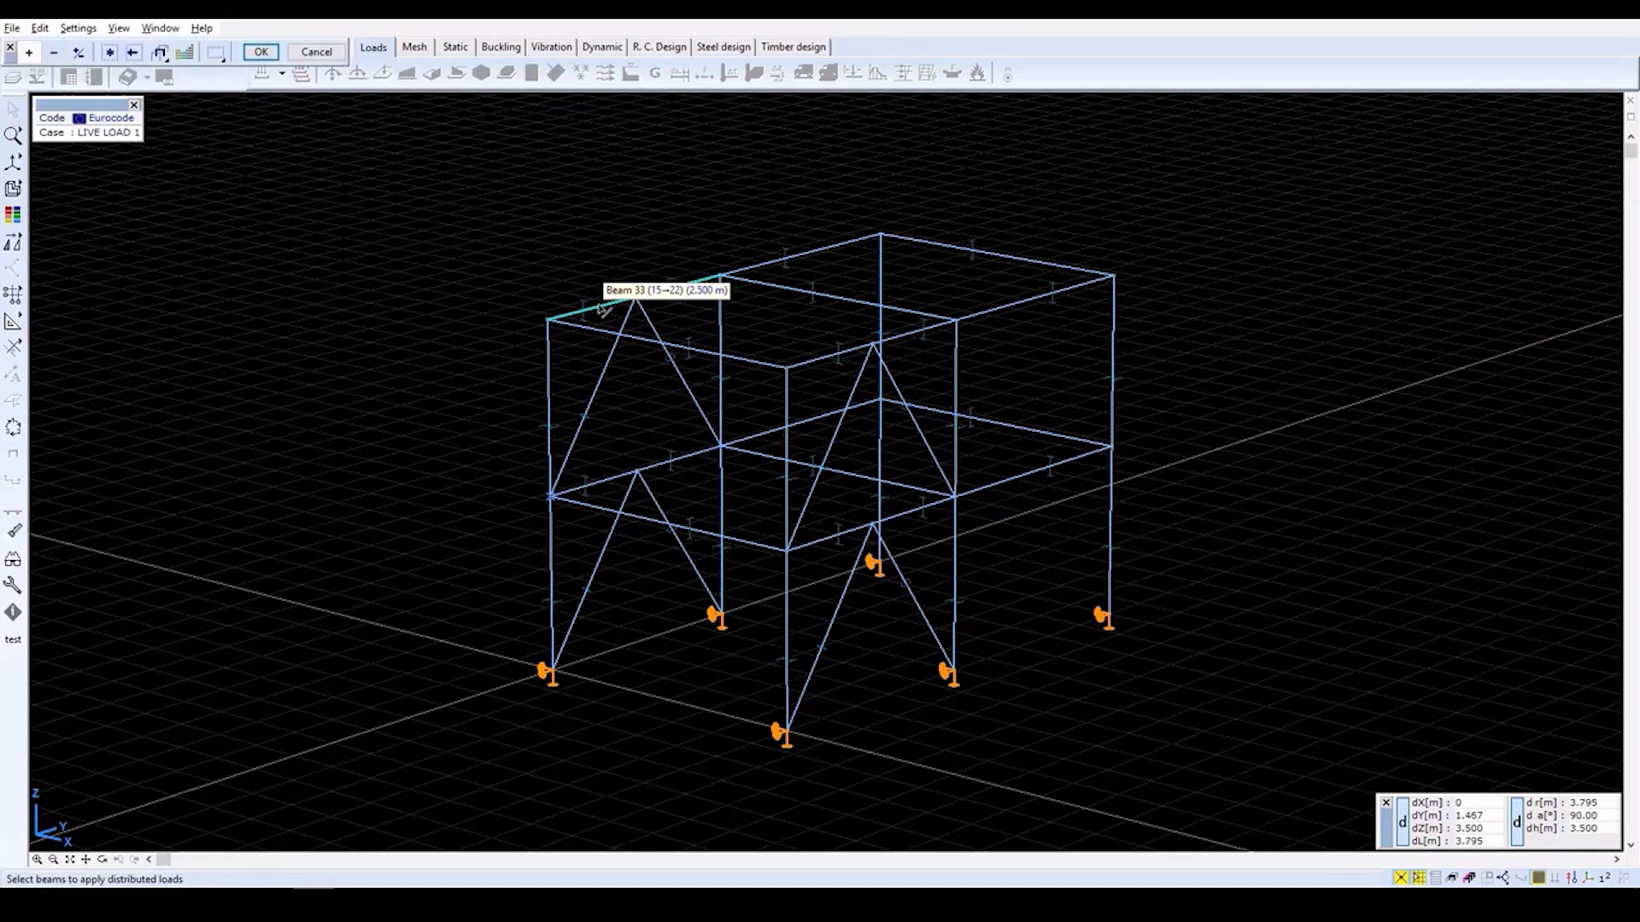
click(606, 485)
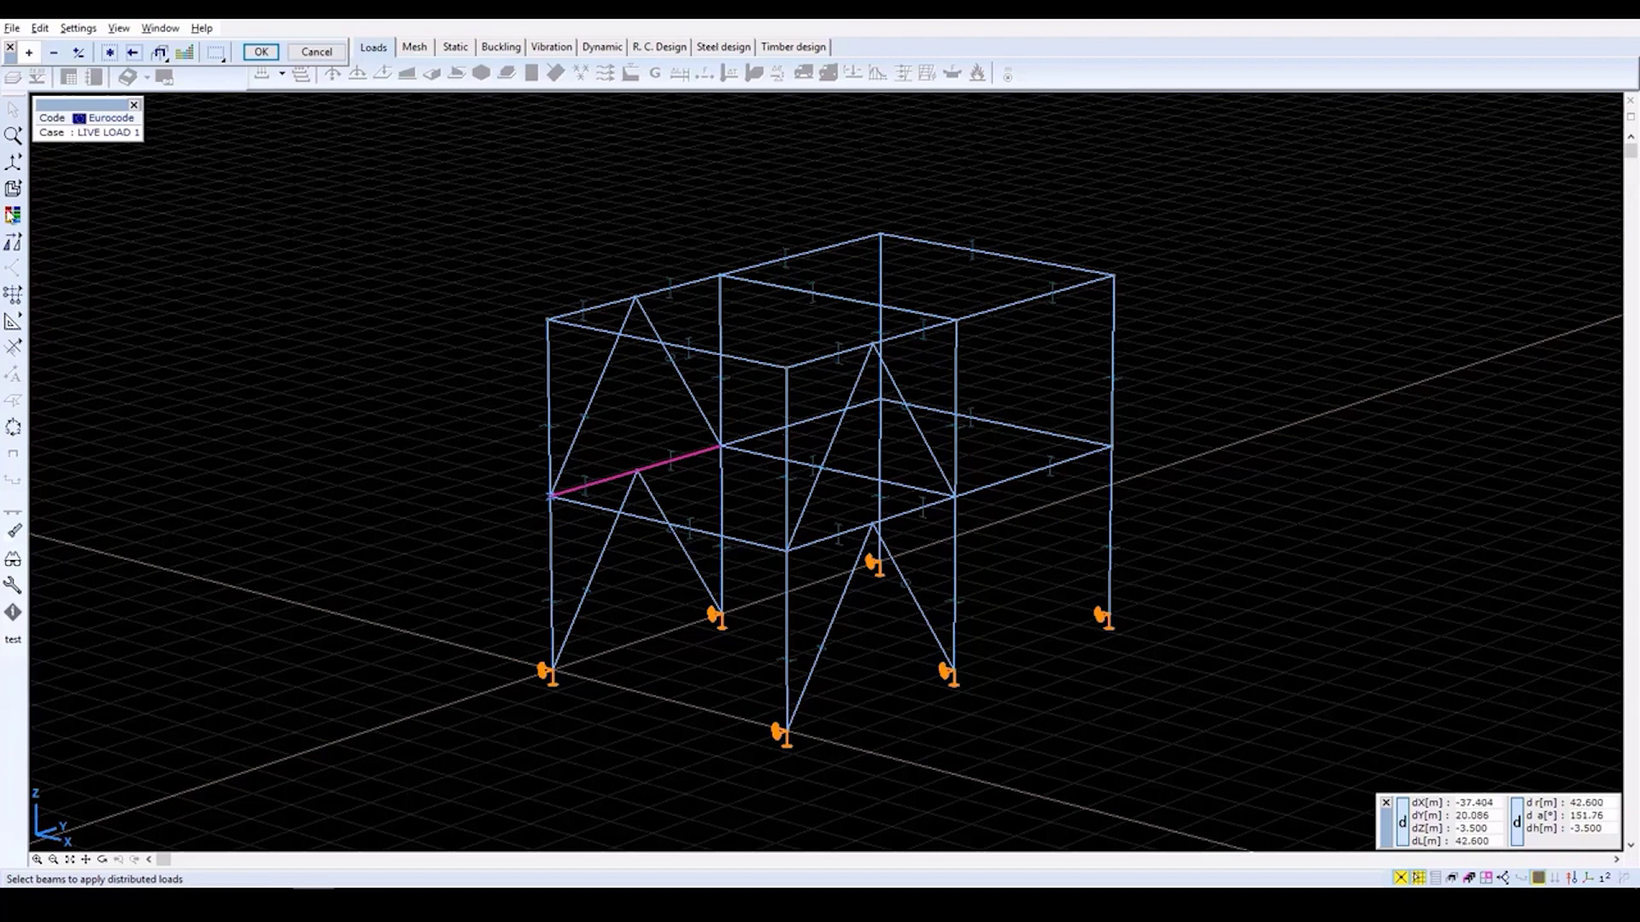
click(13, 161)
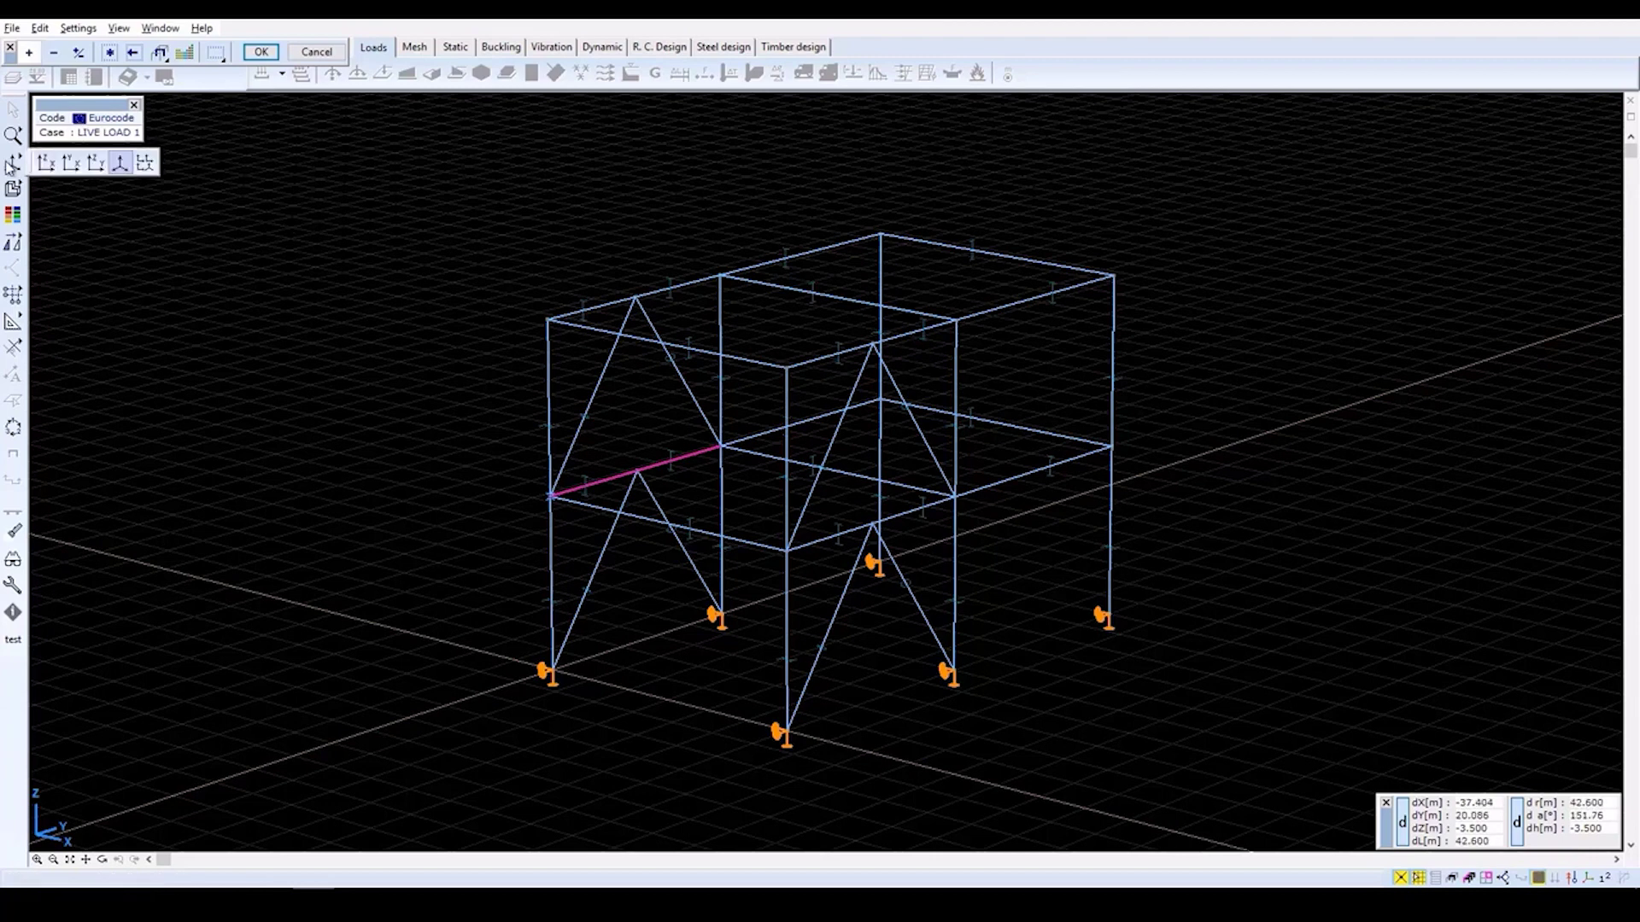
click(95, 163)
drag(273, 459, 1379, 492)
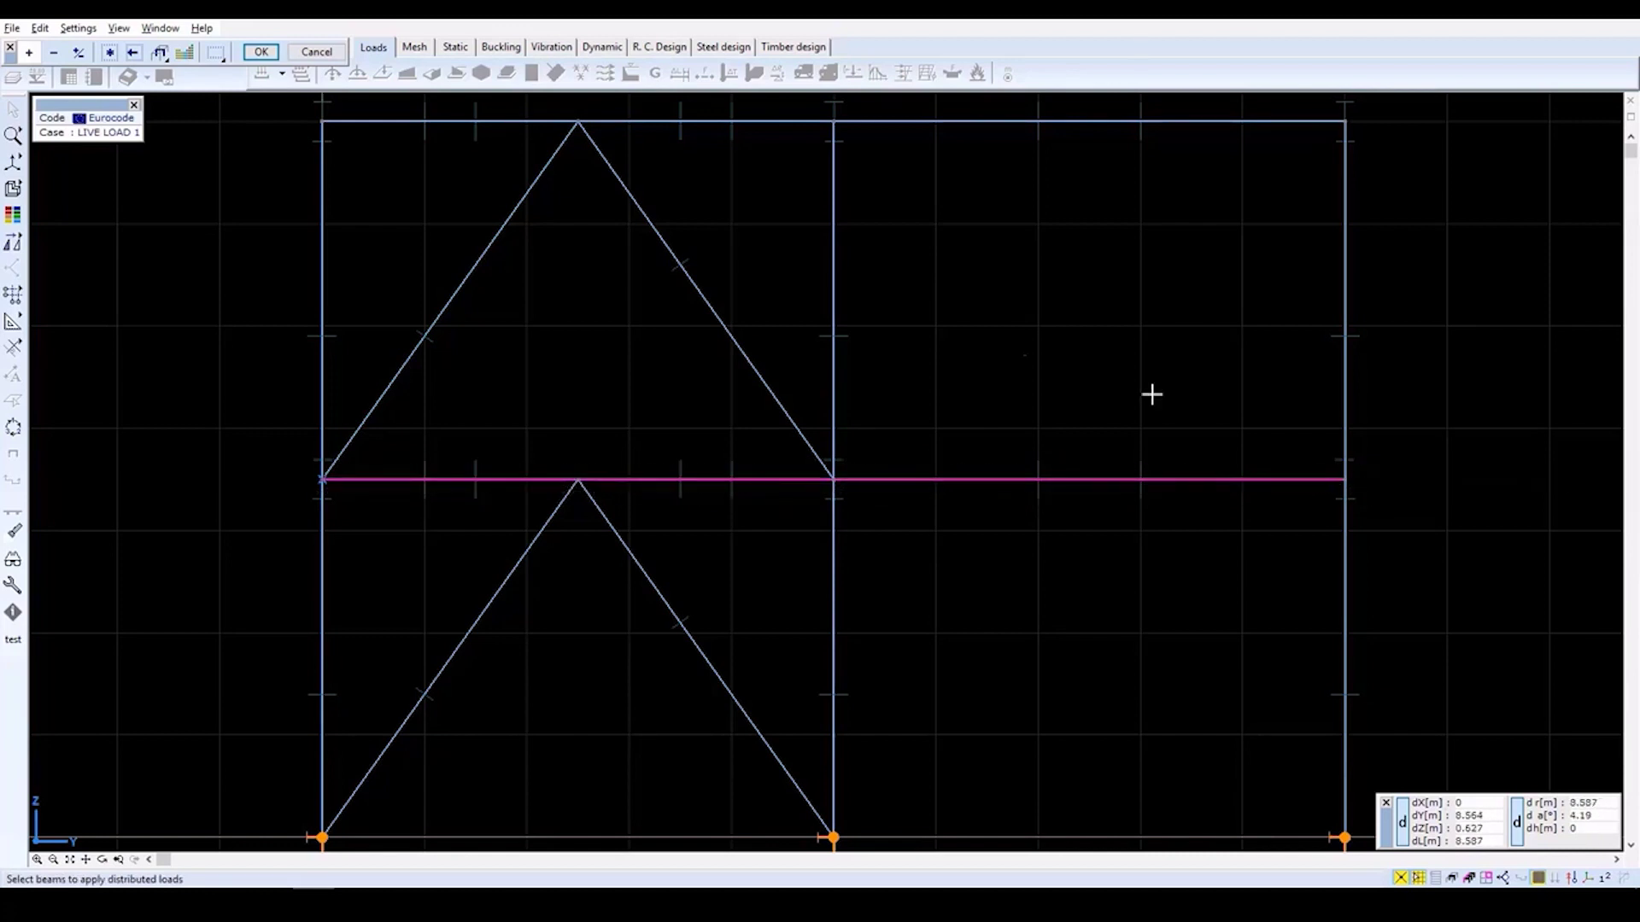
click(118, 859)
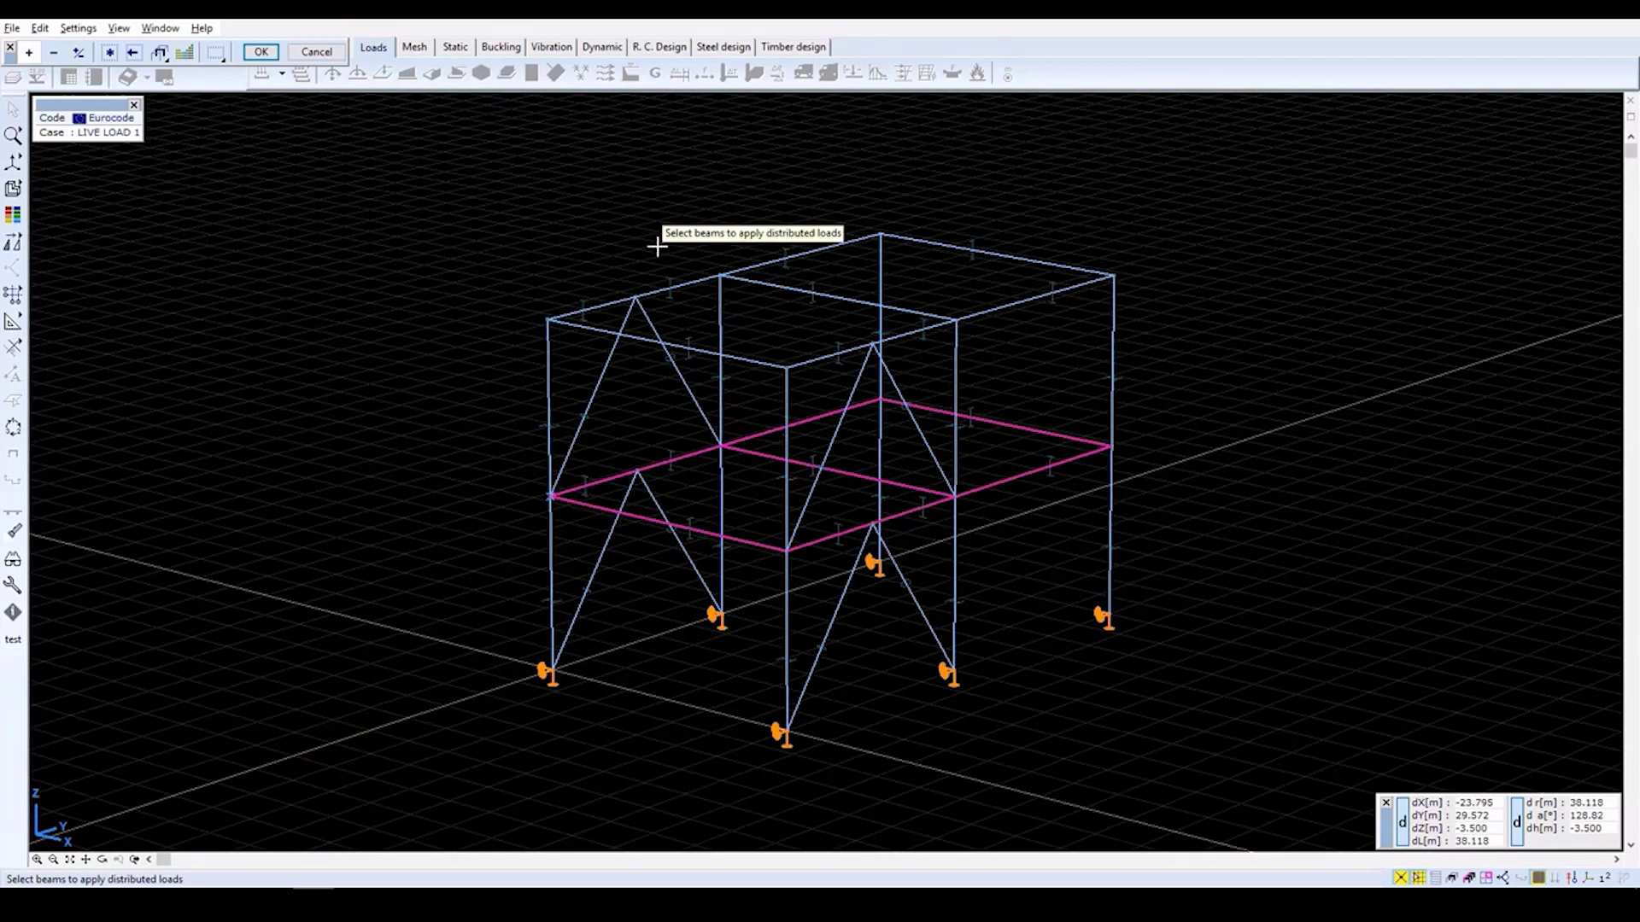
click(261, 52)
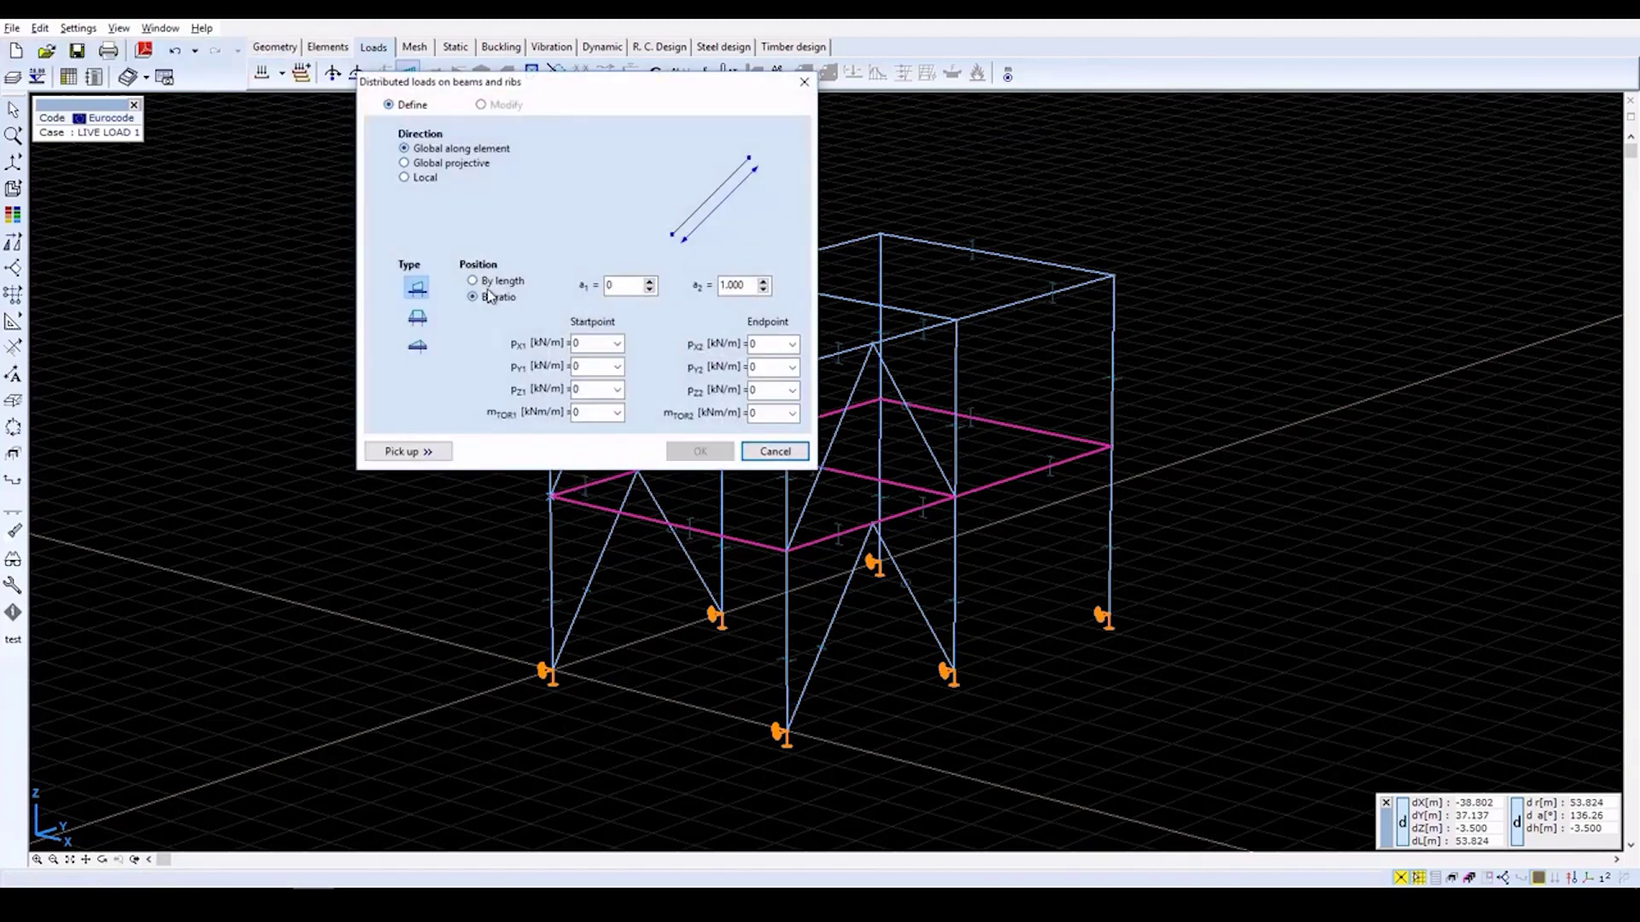
Apply a uniform vertical load pZ of -50 kN/m, global along element, to the selected first-floor beams.
click(581, 368)
click(586, 389)
text(-50)
key(Tab)
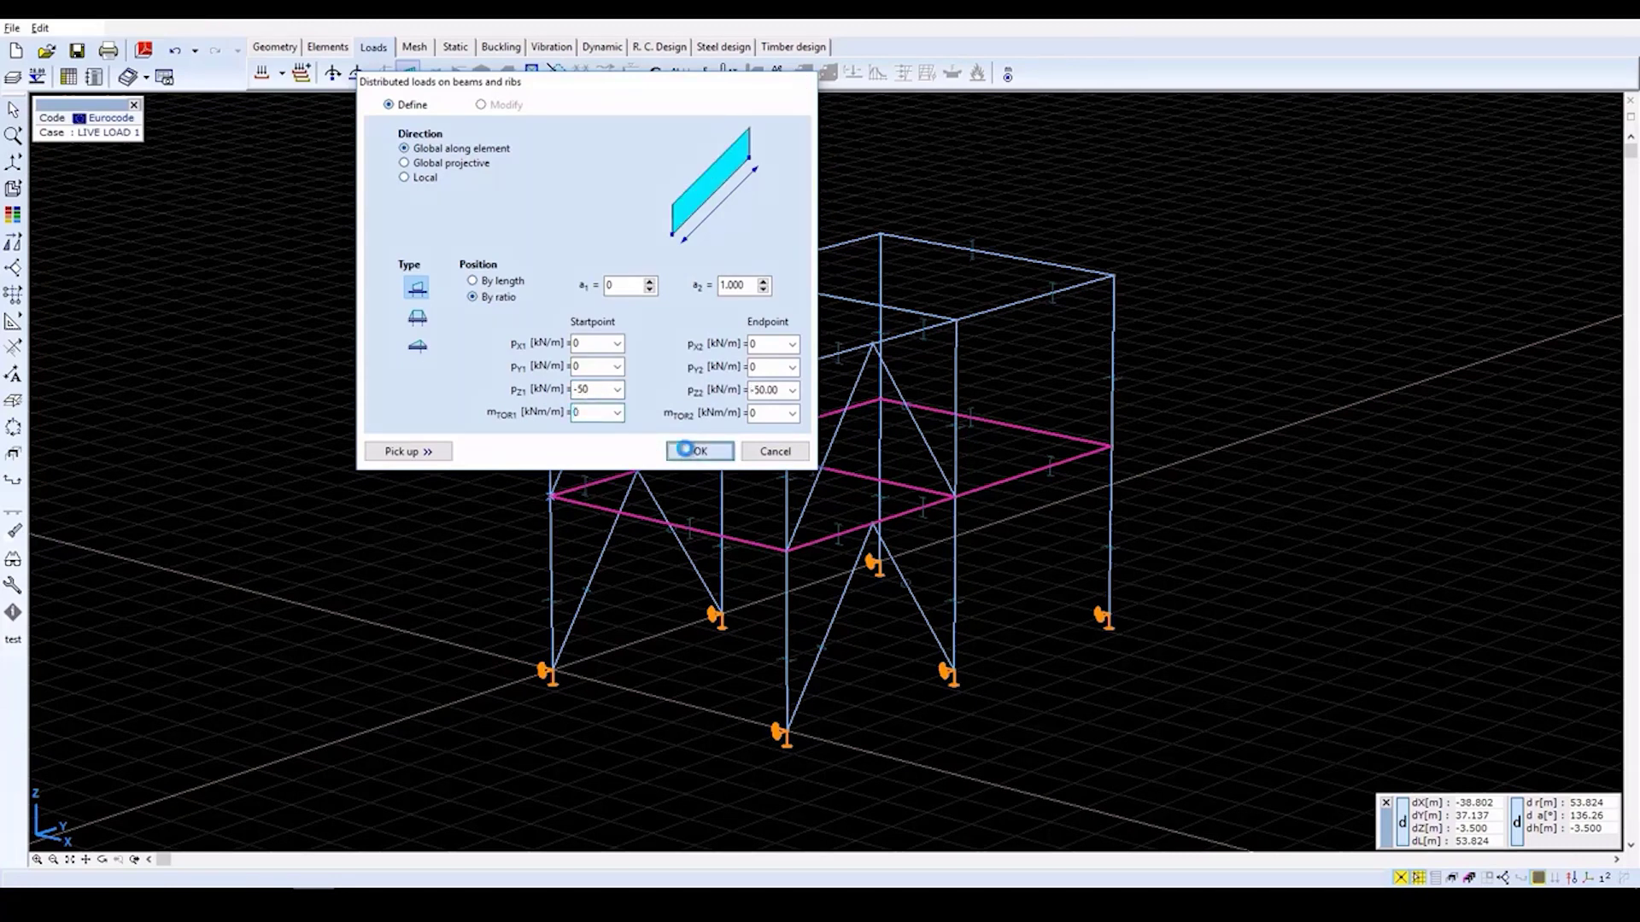
click(686, 450)
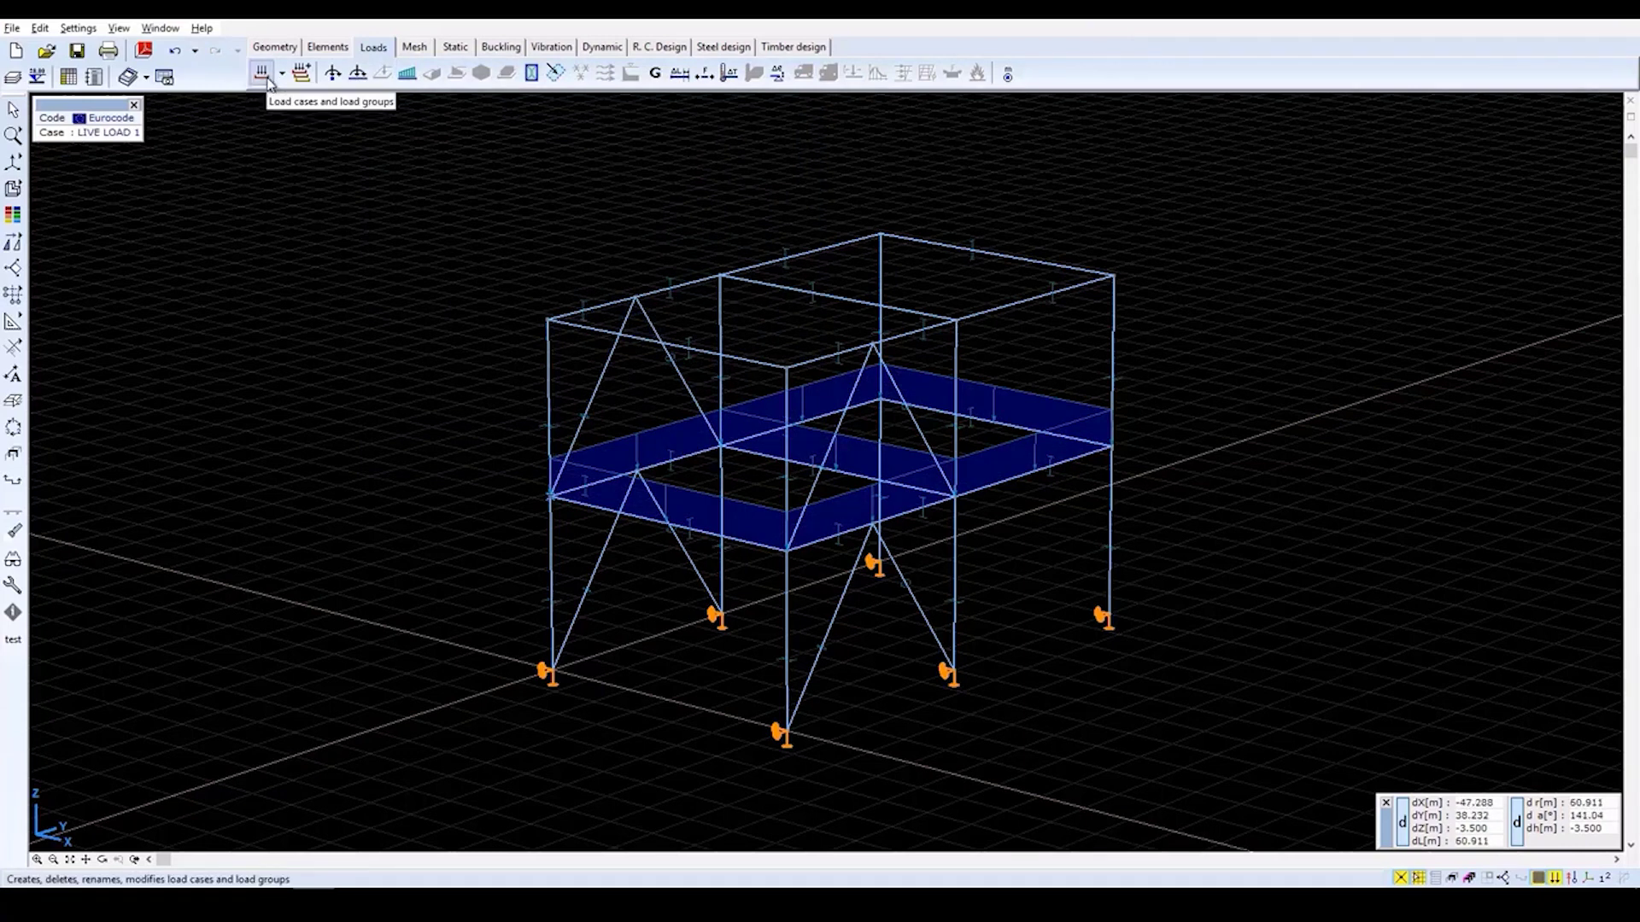
Select all roof-level beams for another distributed load, using the side view.
click(413, 78)
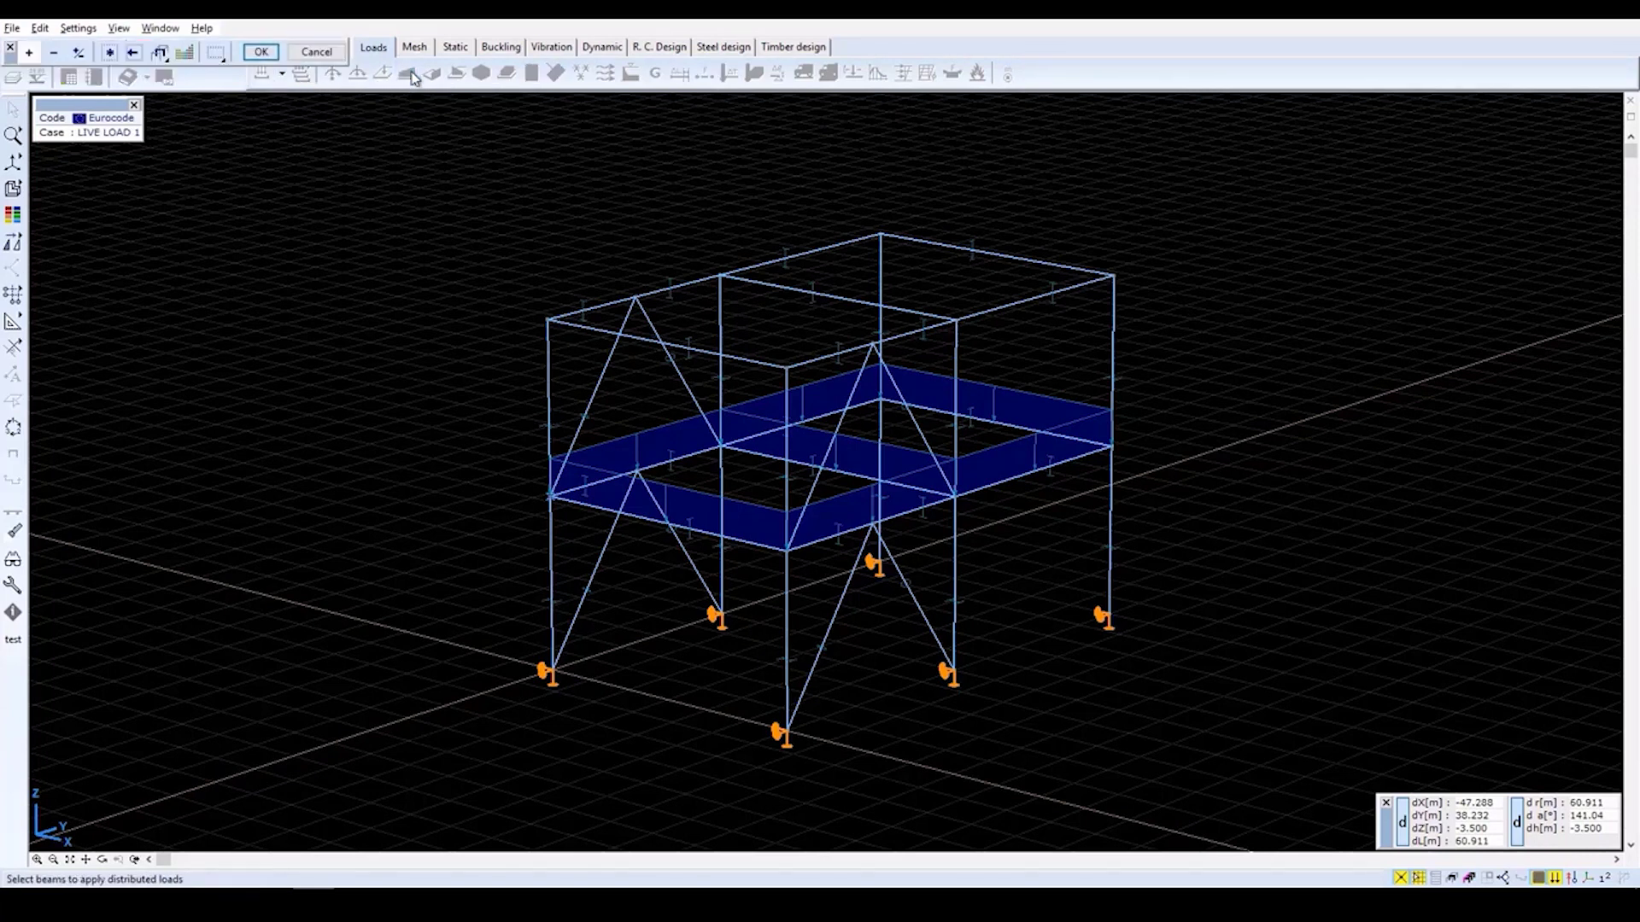
click(140, 861)
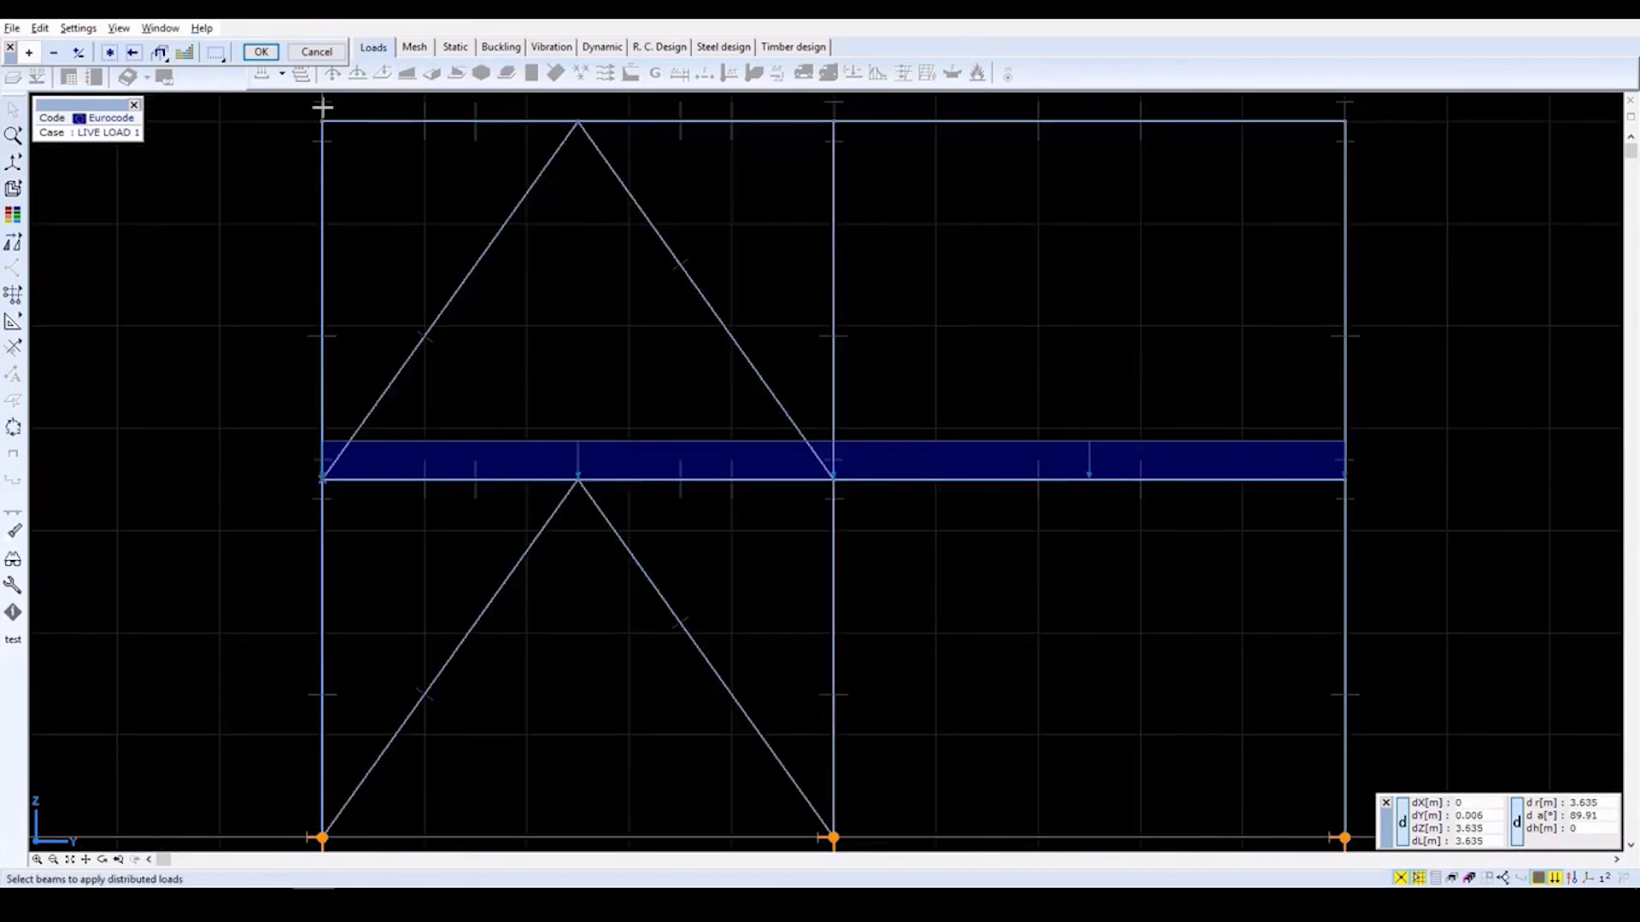
drag(301, 111, 1363, 135)
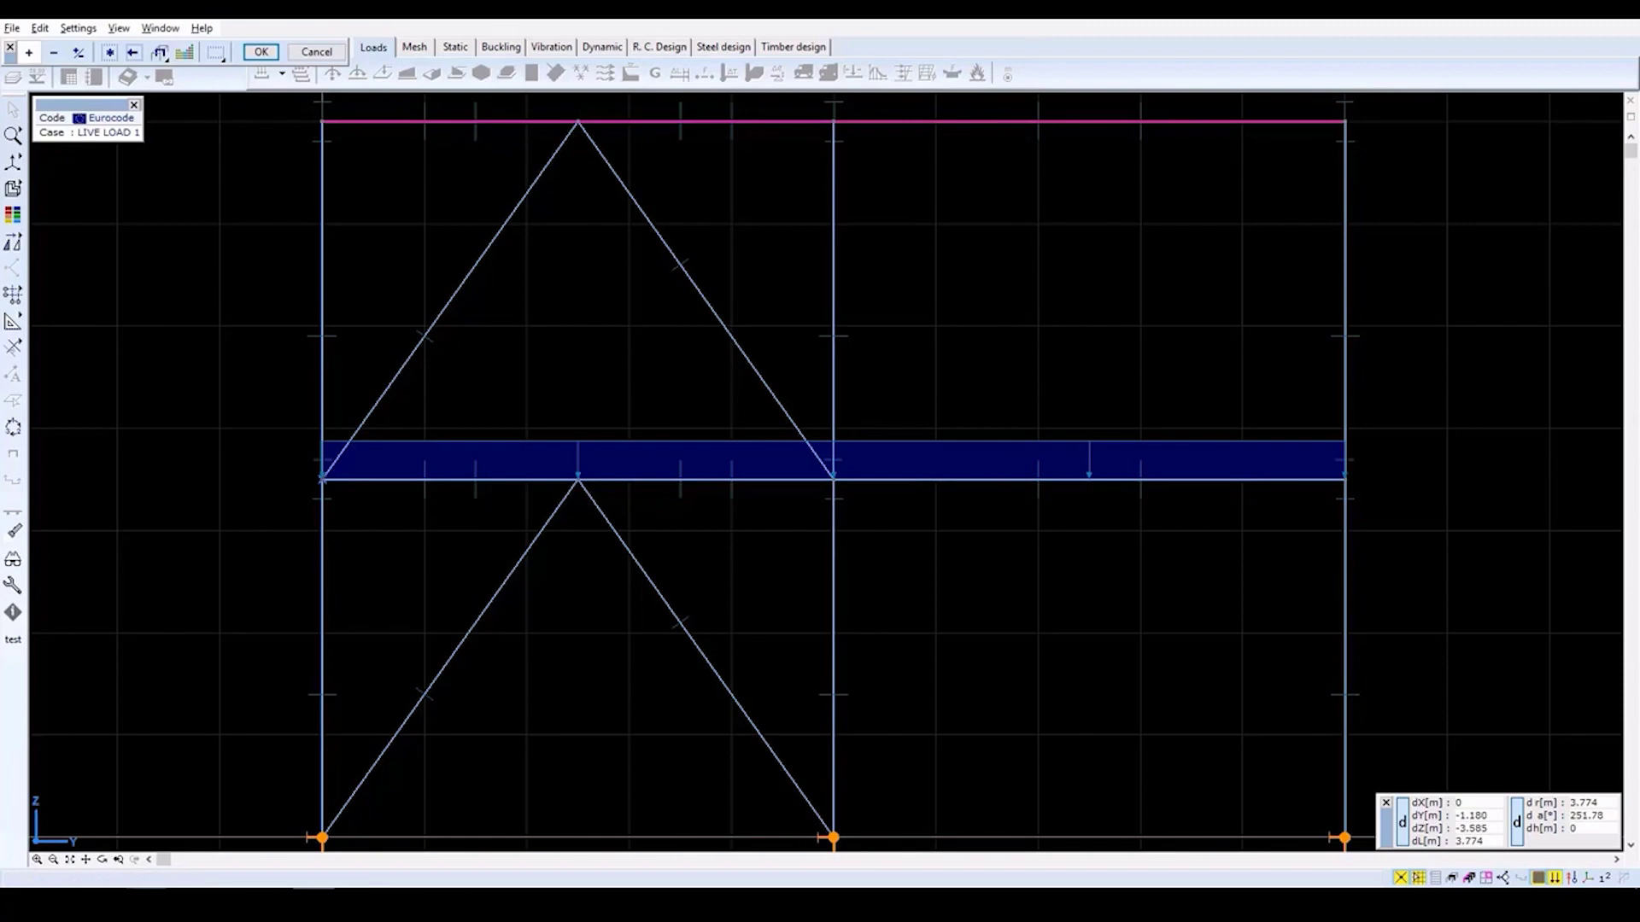
click(119, 860)
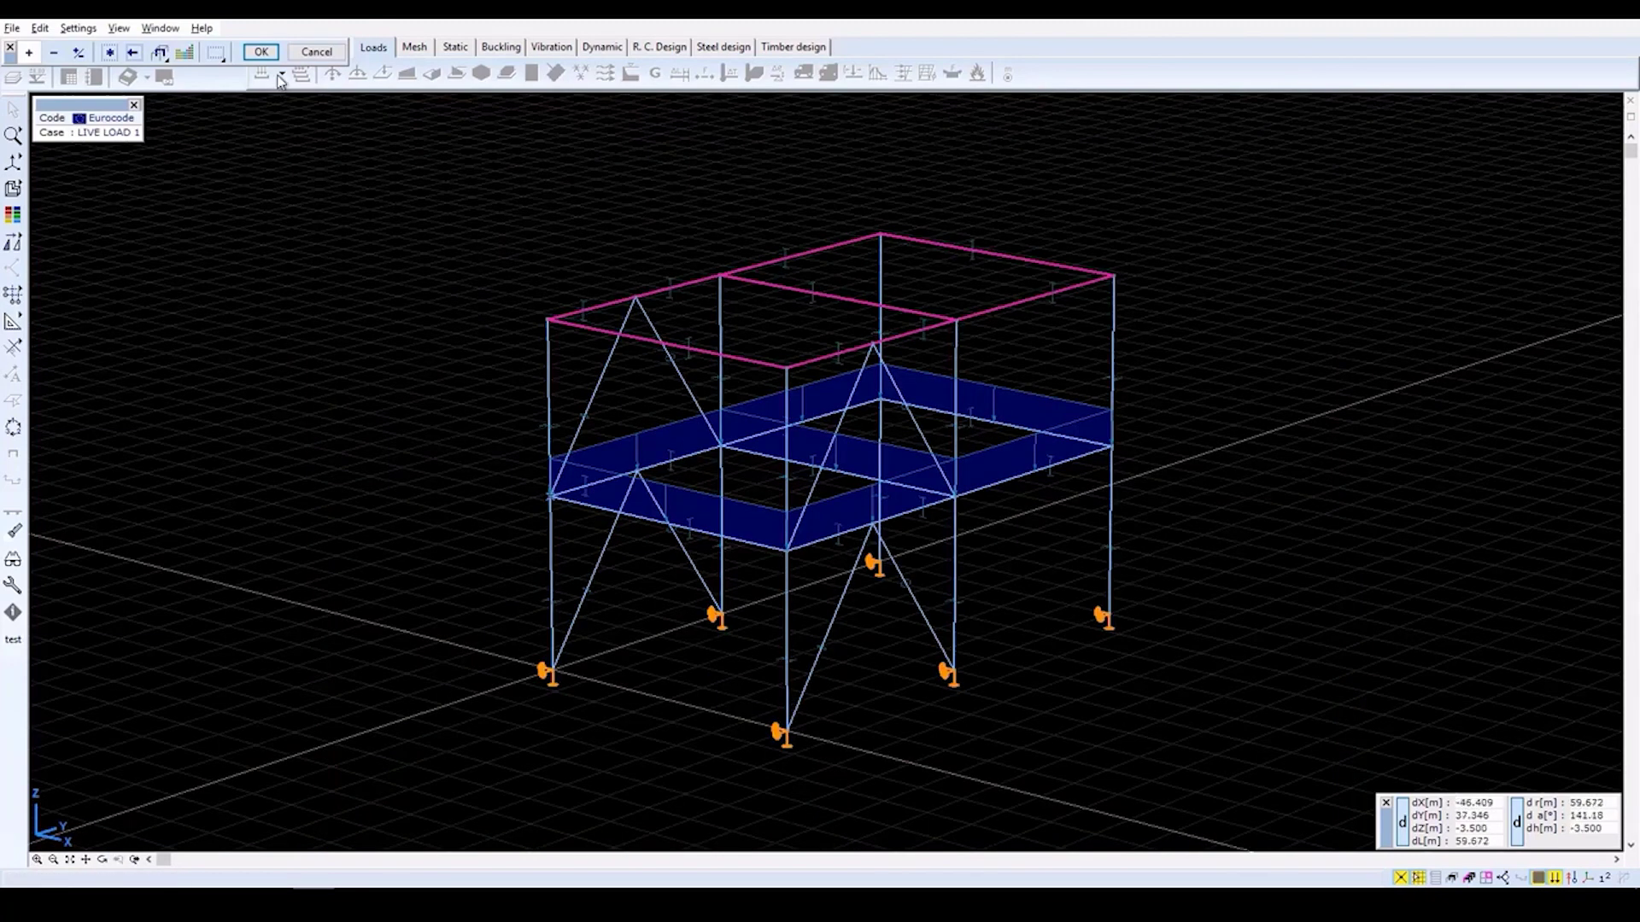
click(261, 52)
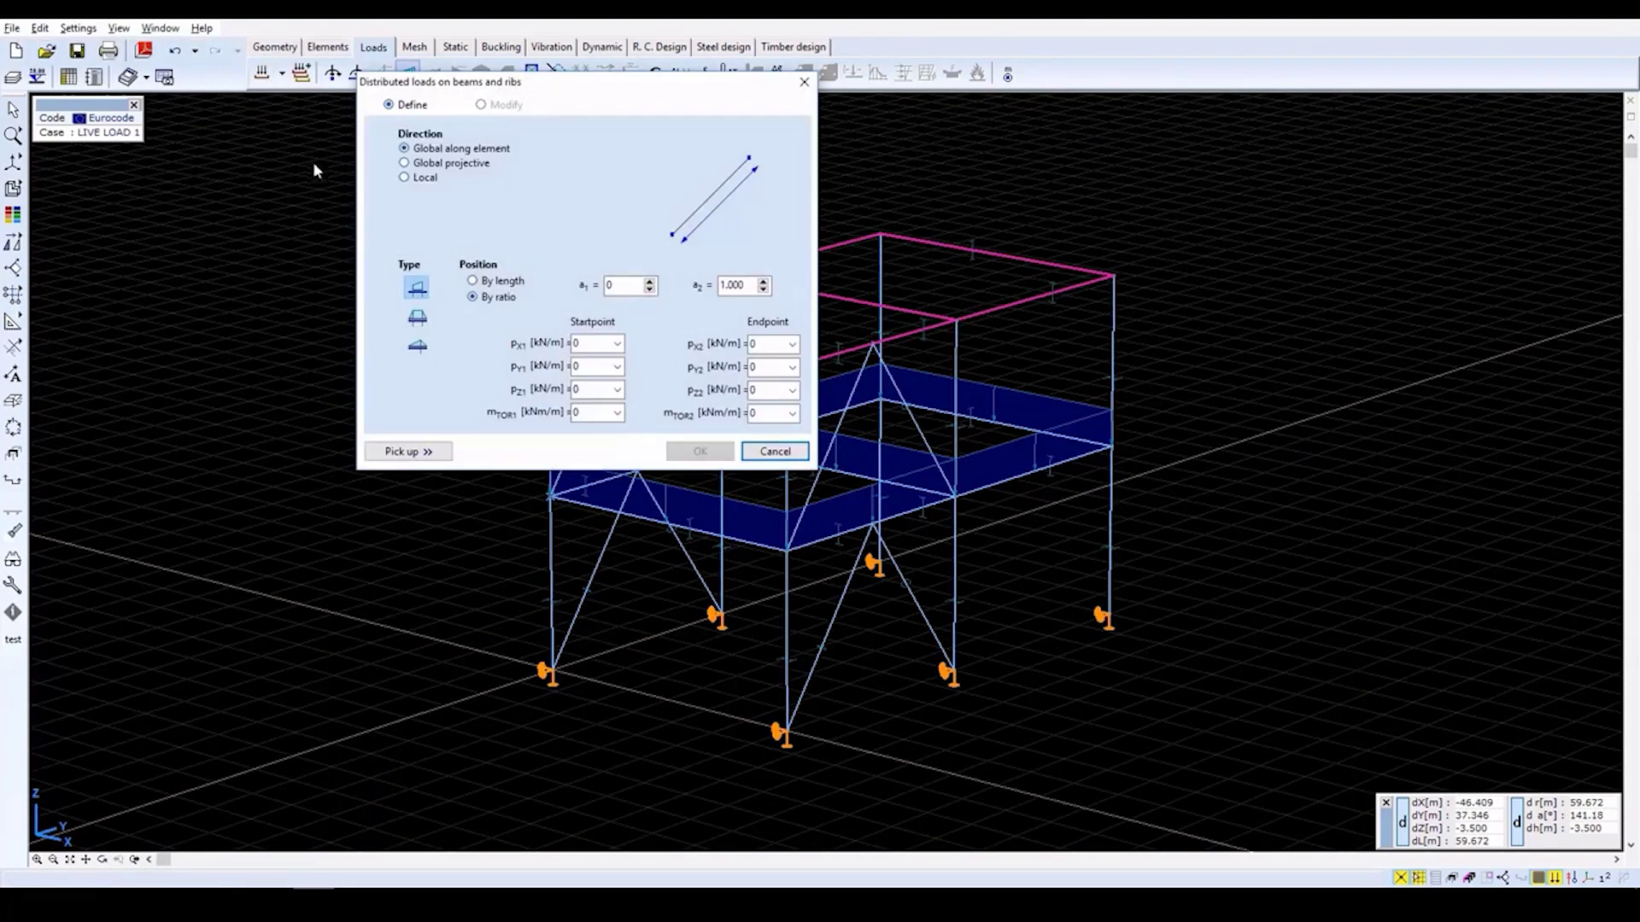
Apply a uniform vertical load pZ of -25 kN/m to the selected roof beams.
click(591, 389)
text(-2)
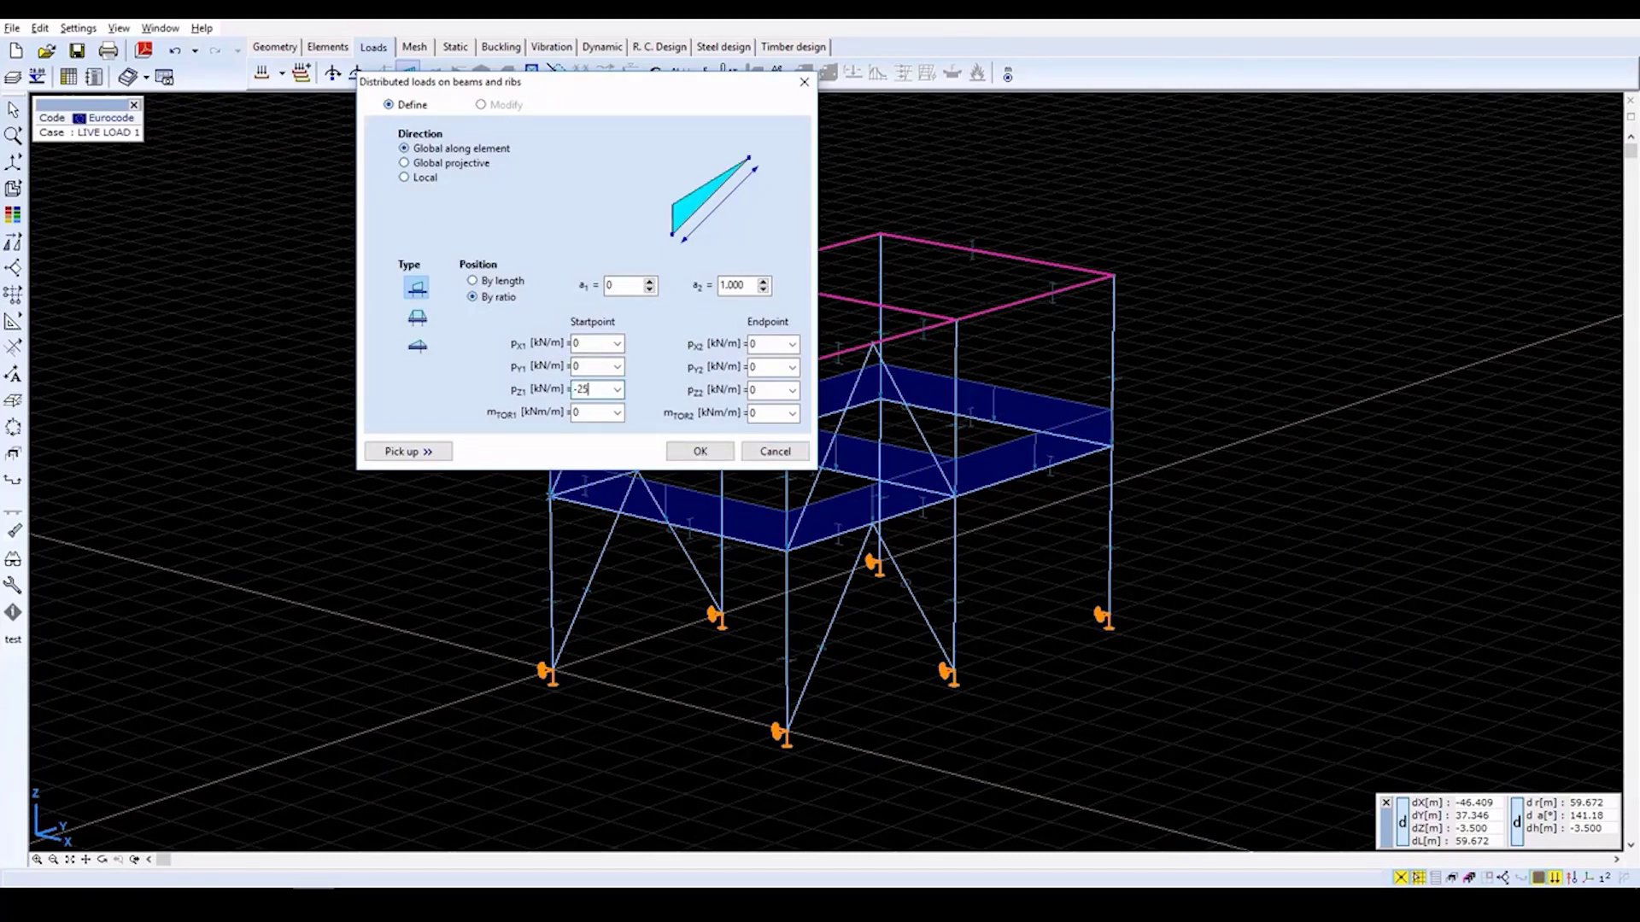
text(5)
key(Tab)
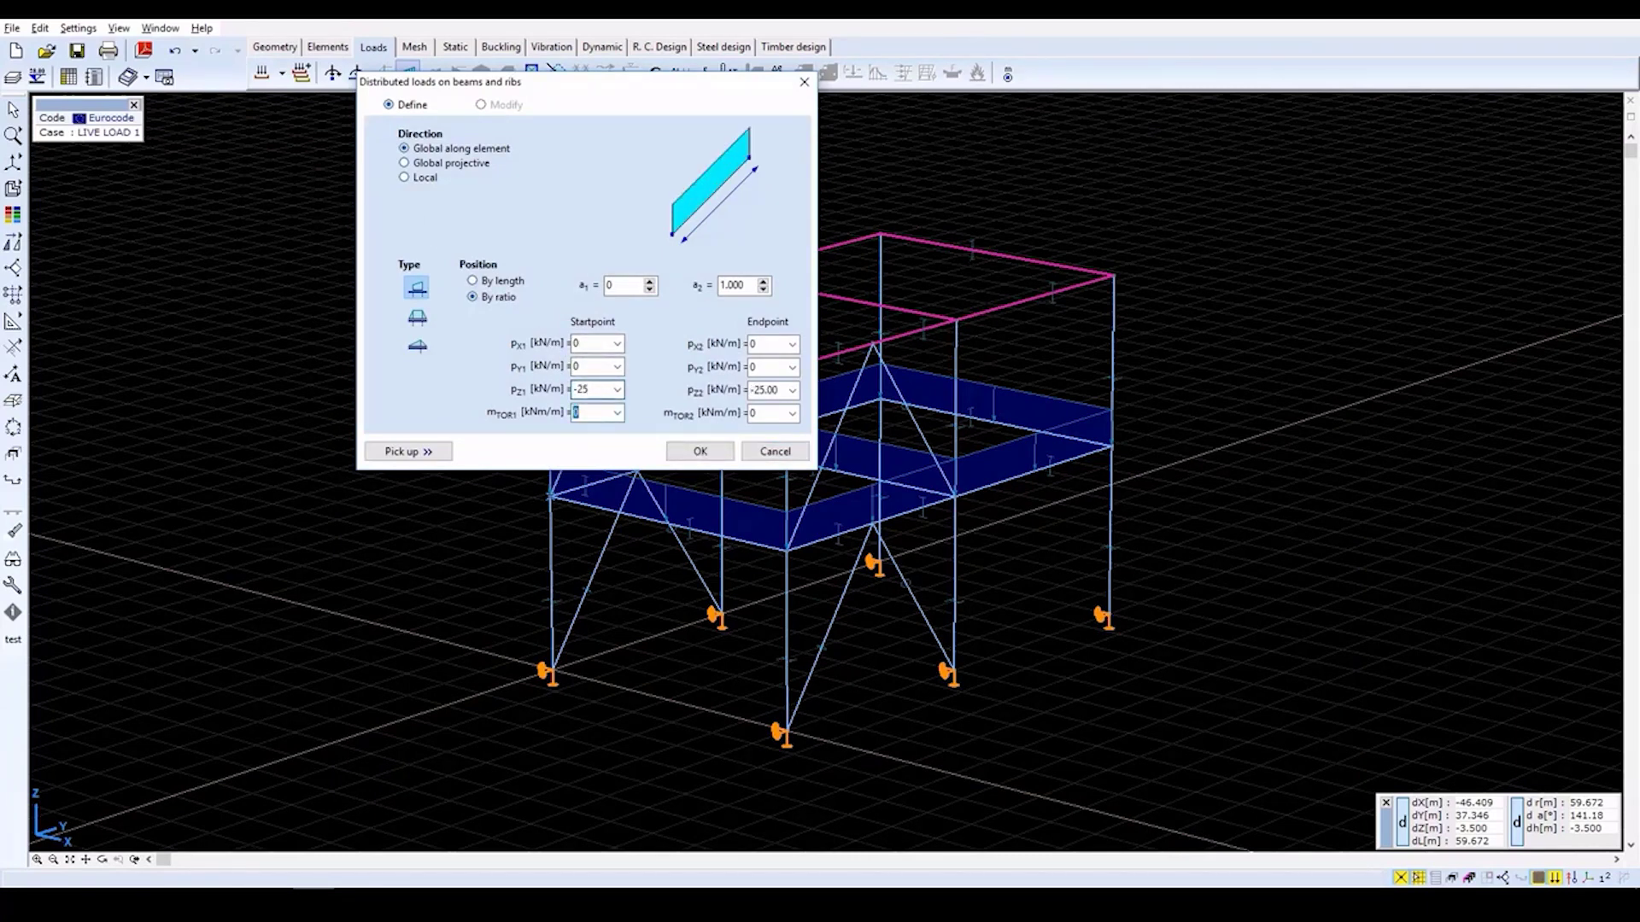
click(700, 452)
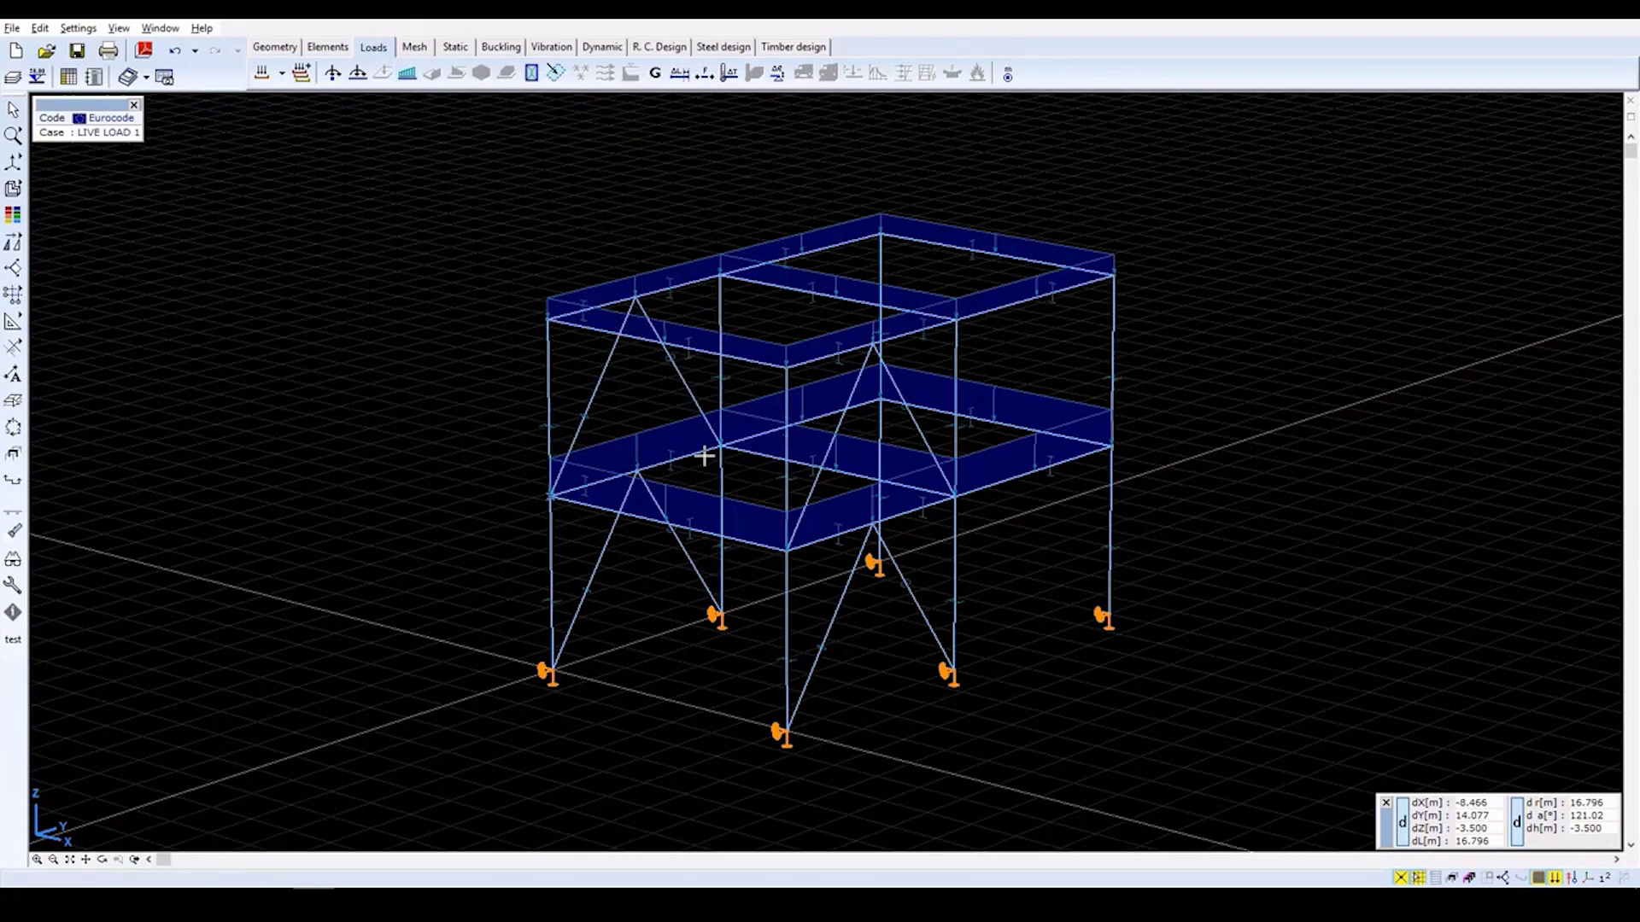
Add a static load case named WIND and make it the active case.
click(263, 75)
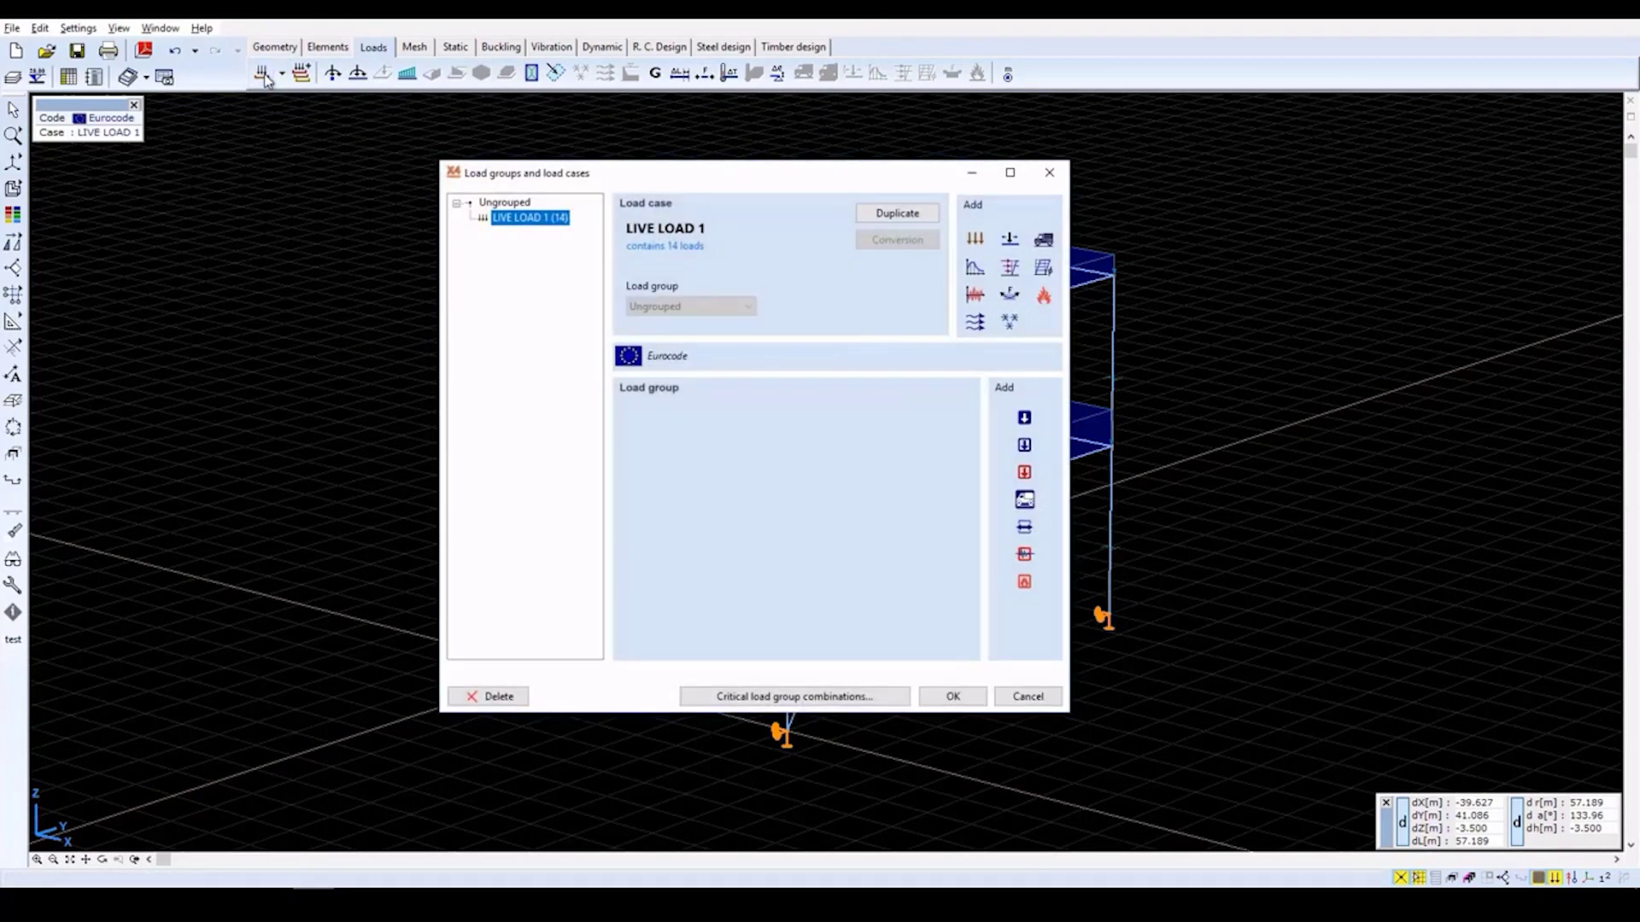
click(975, 238)
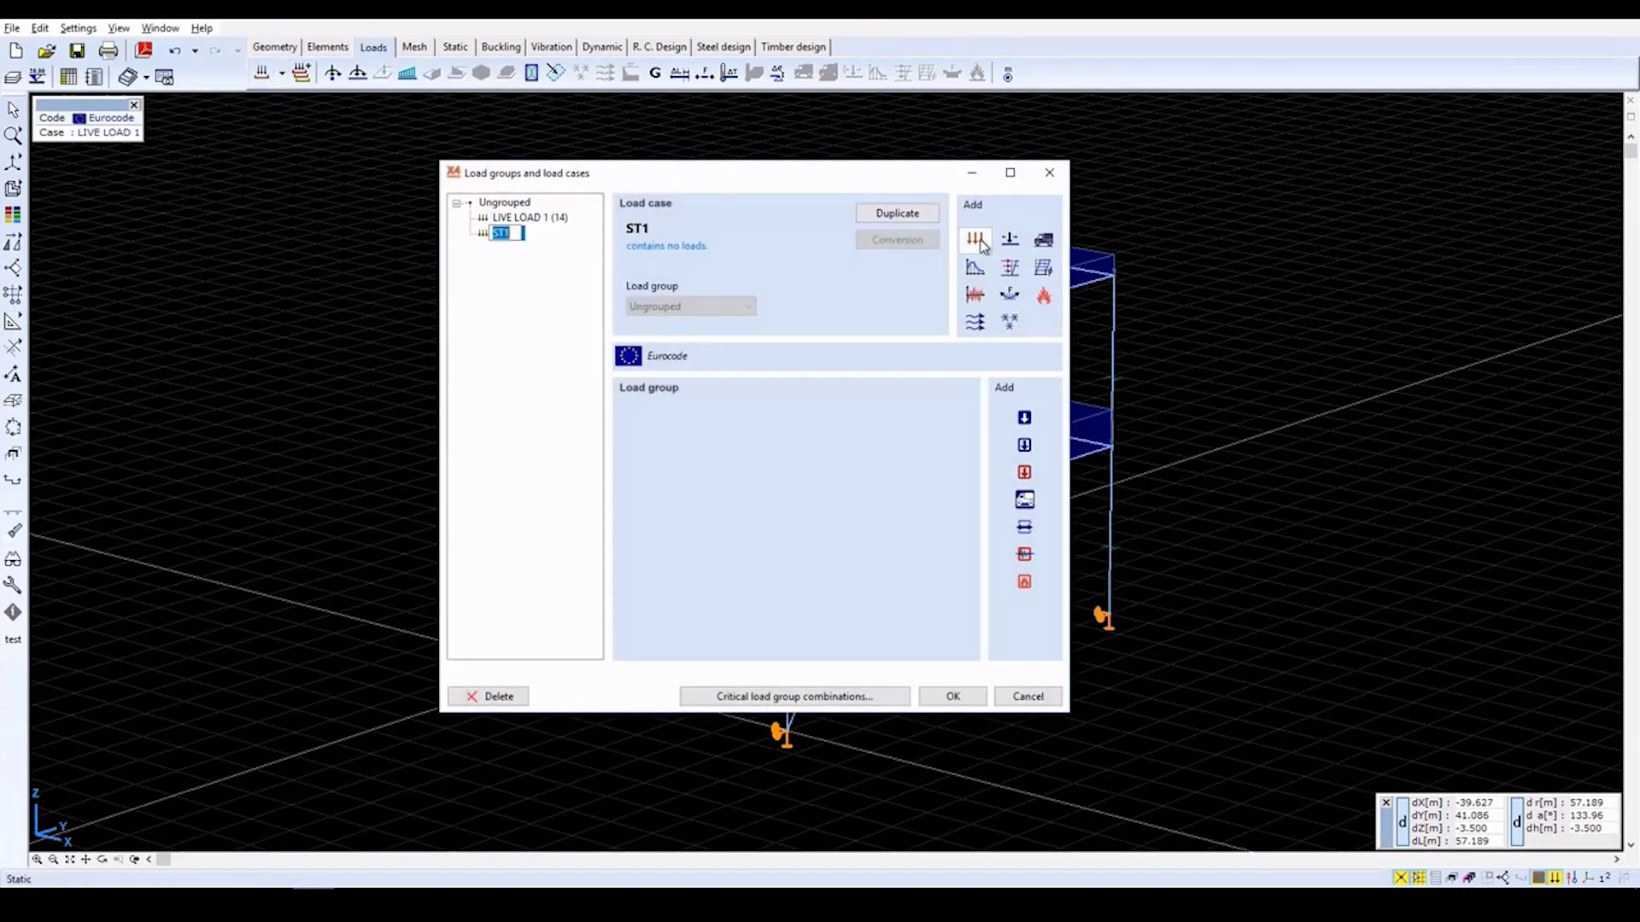
text(WiN)
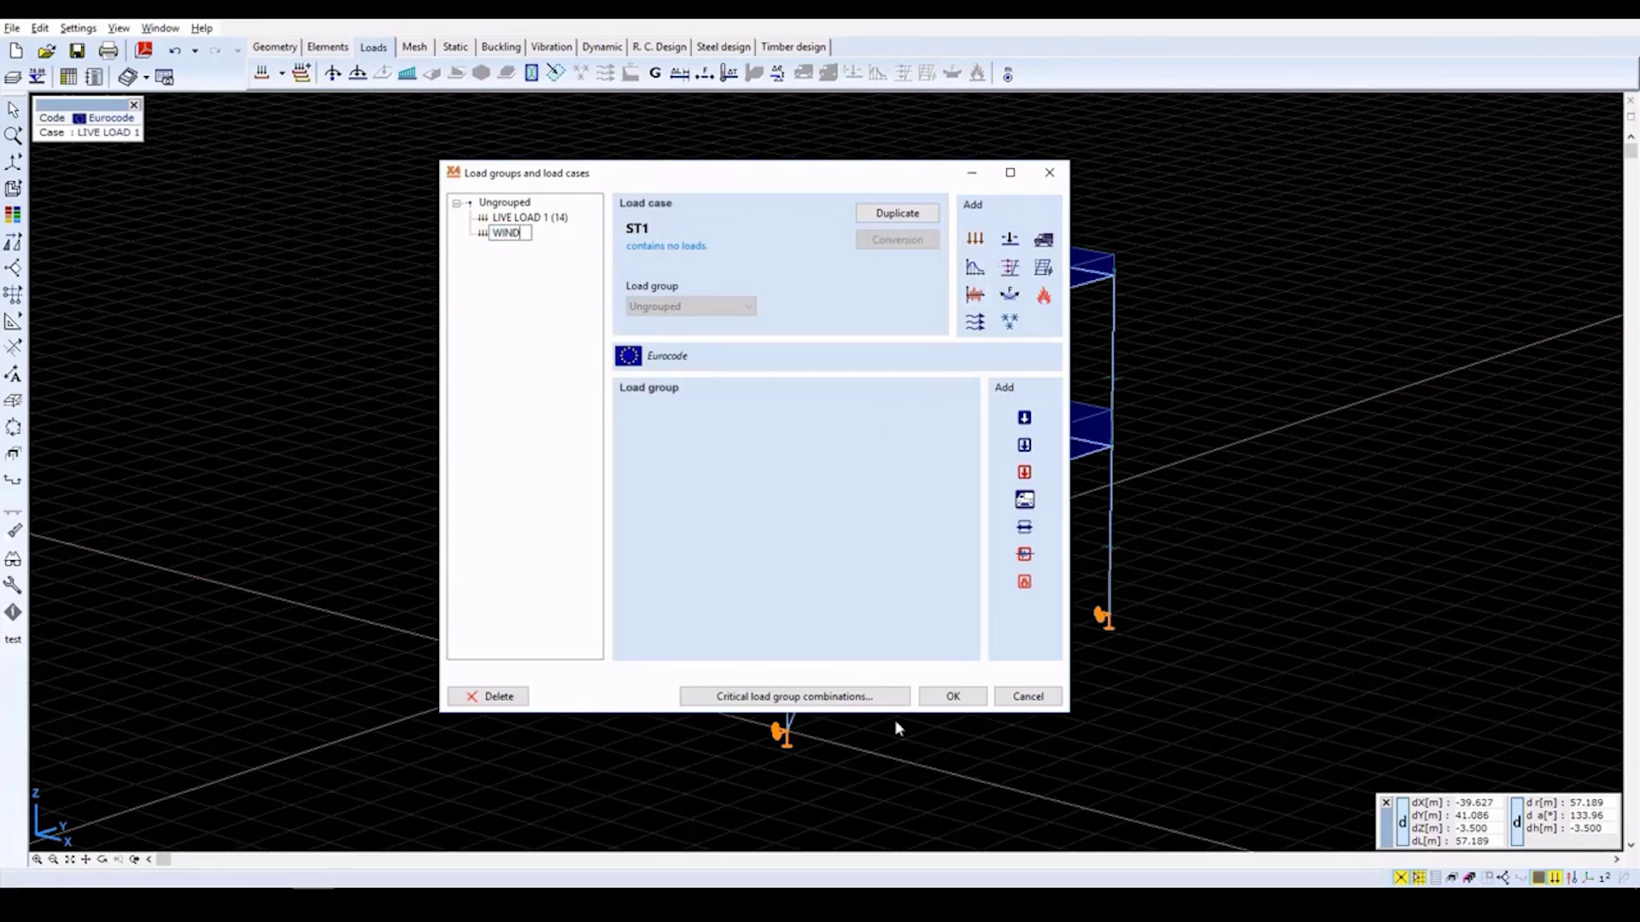
click(950, 697)
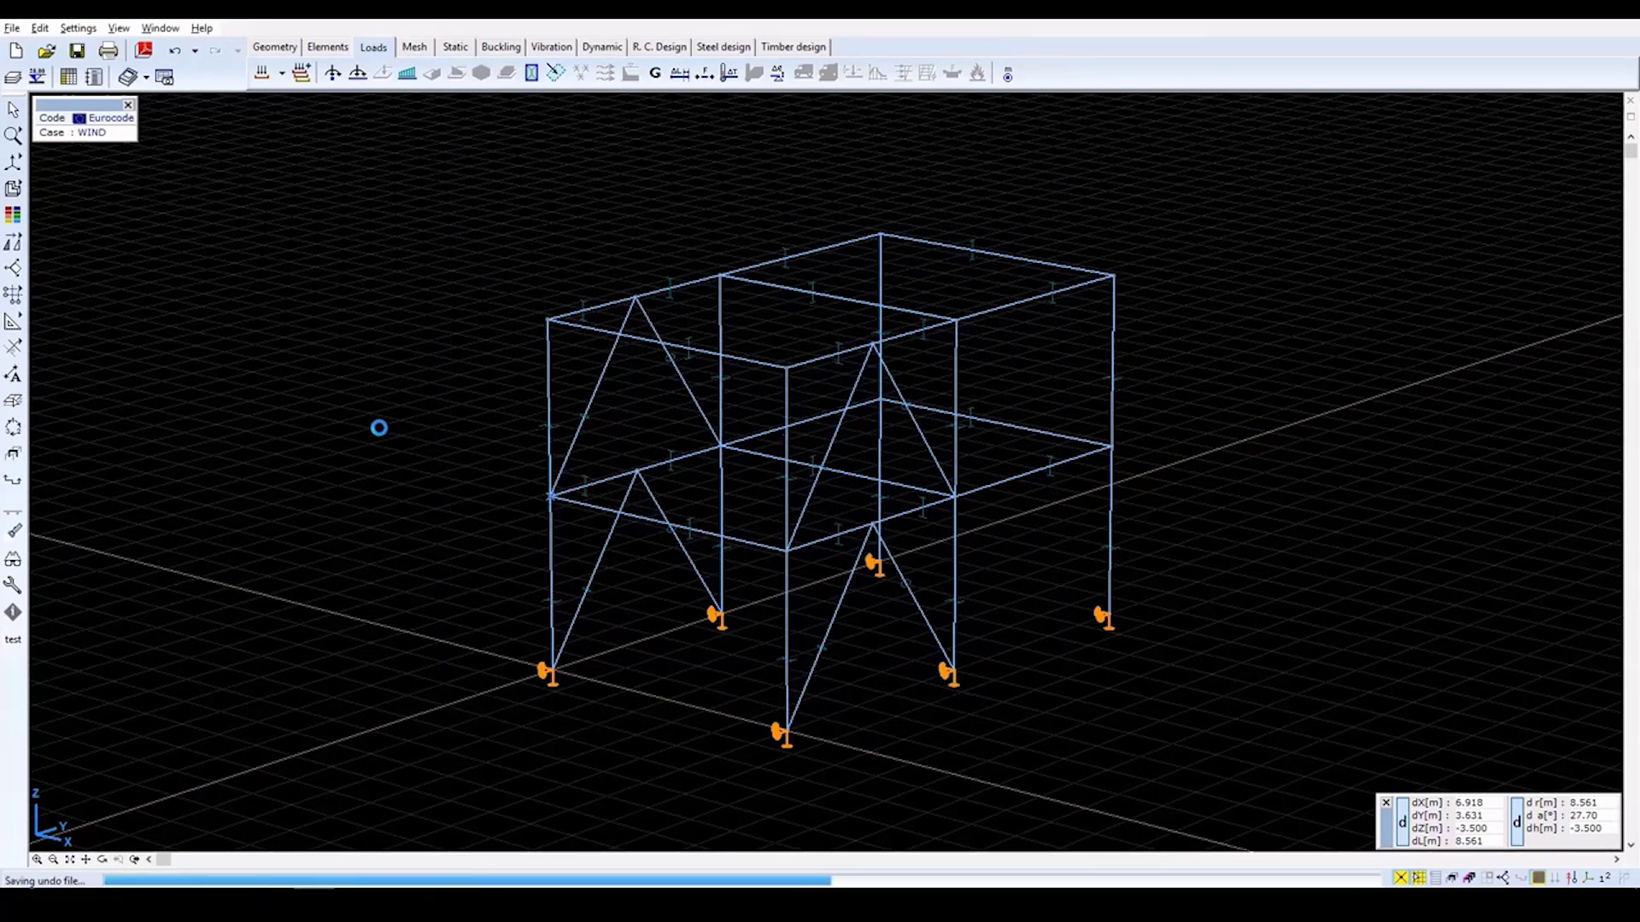
Apply a uniform horizontal load pX of 6 kN/m, global along element, to both storeys of the two windward corner columns.
click(411, 78)
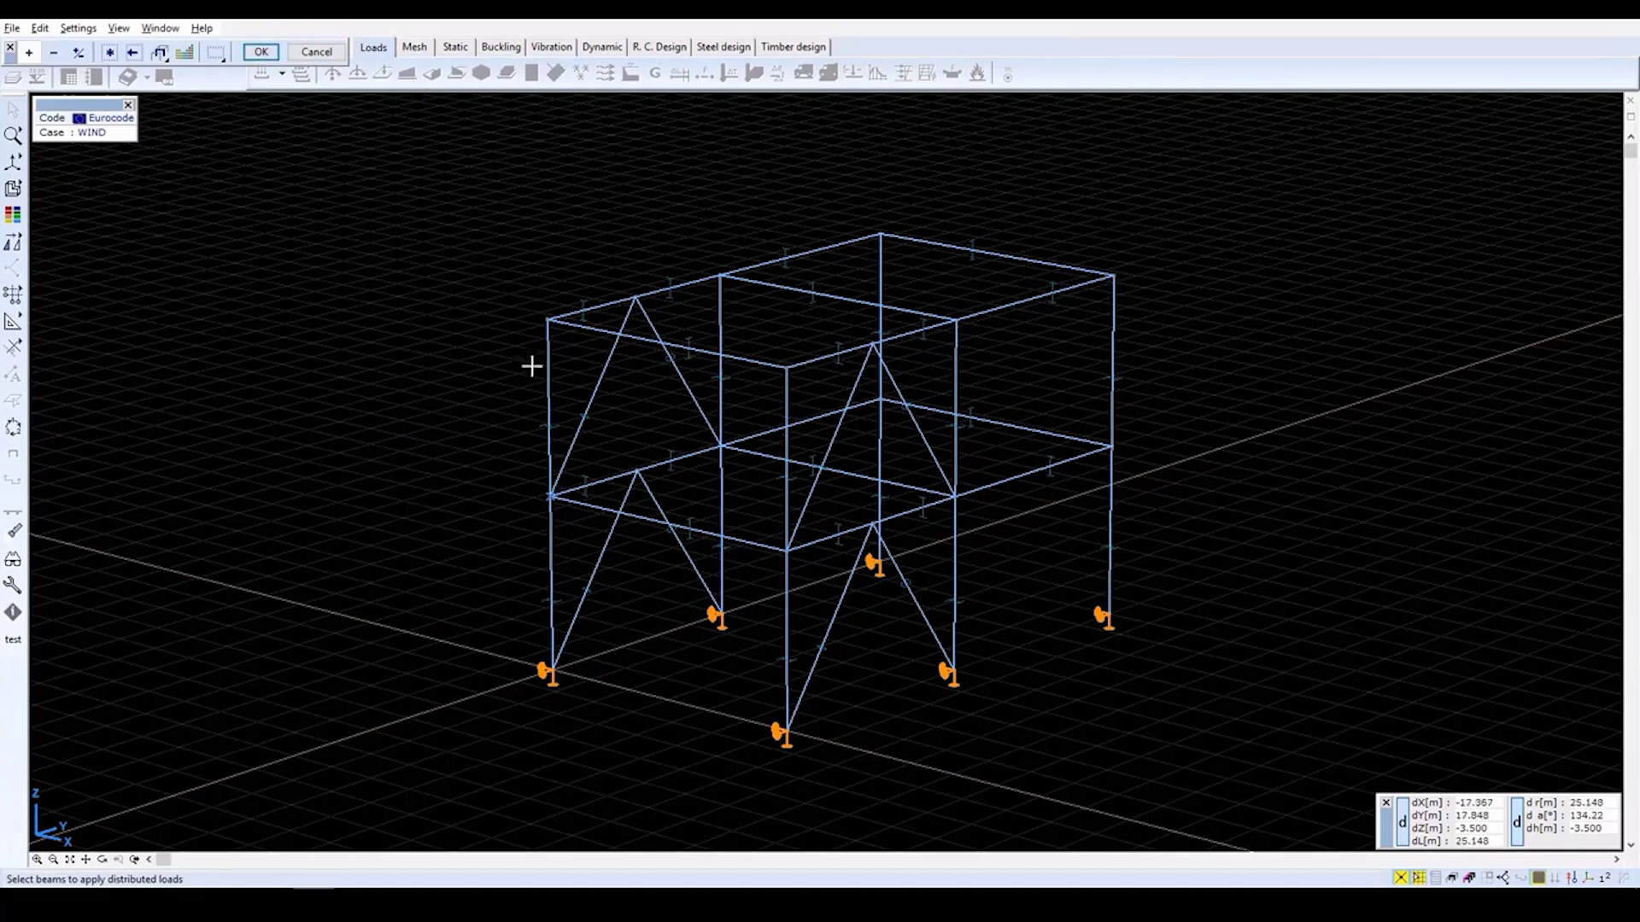
click(552, 382)
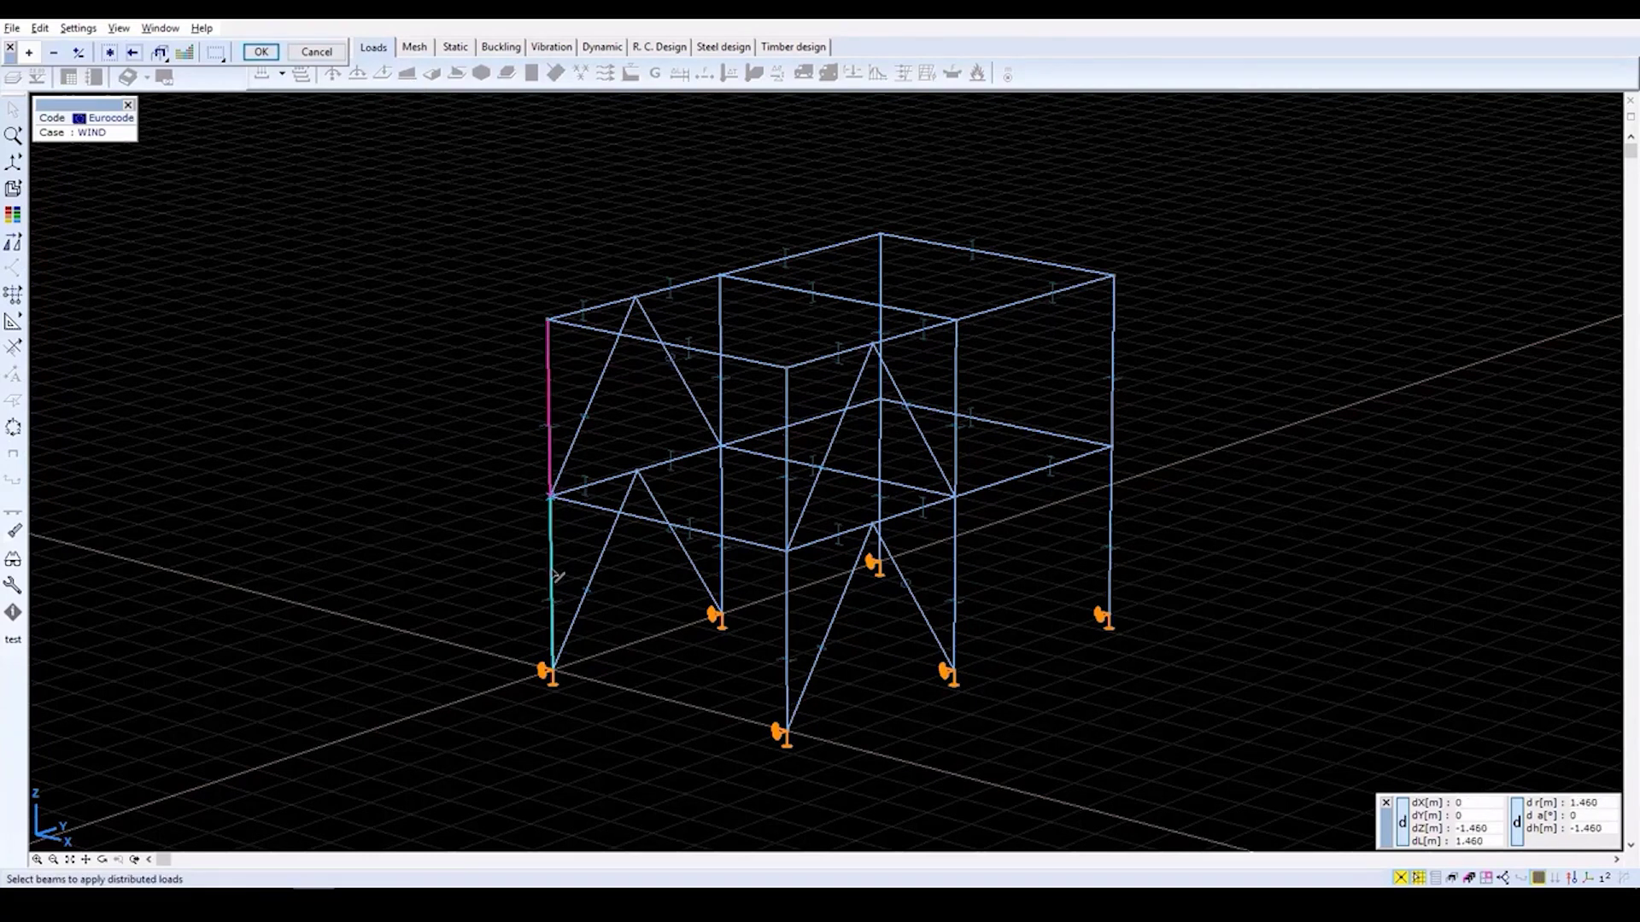
click(553, 574)
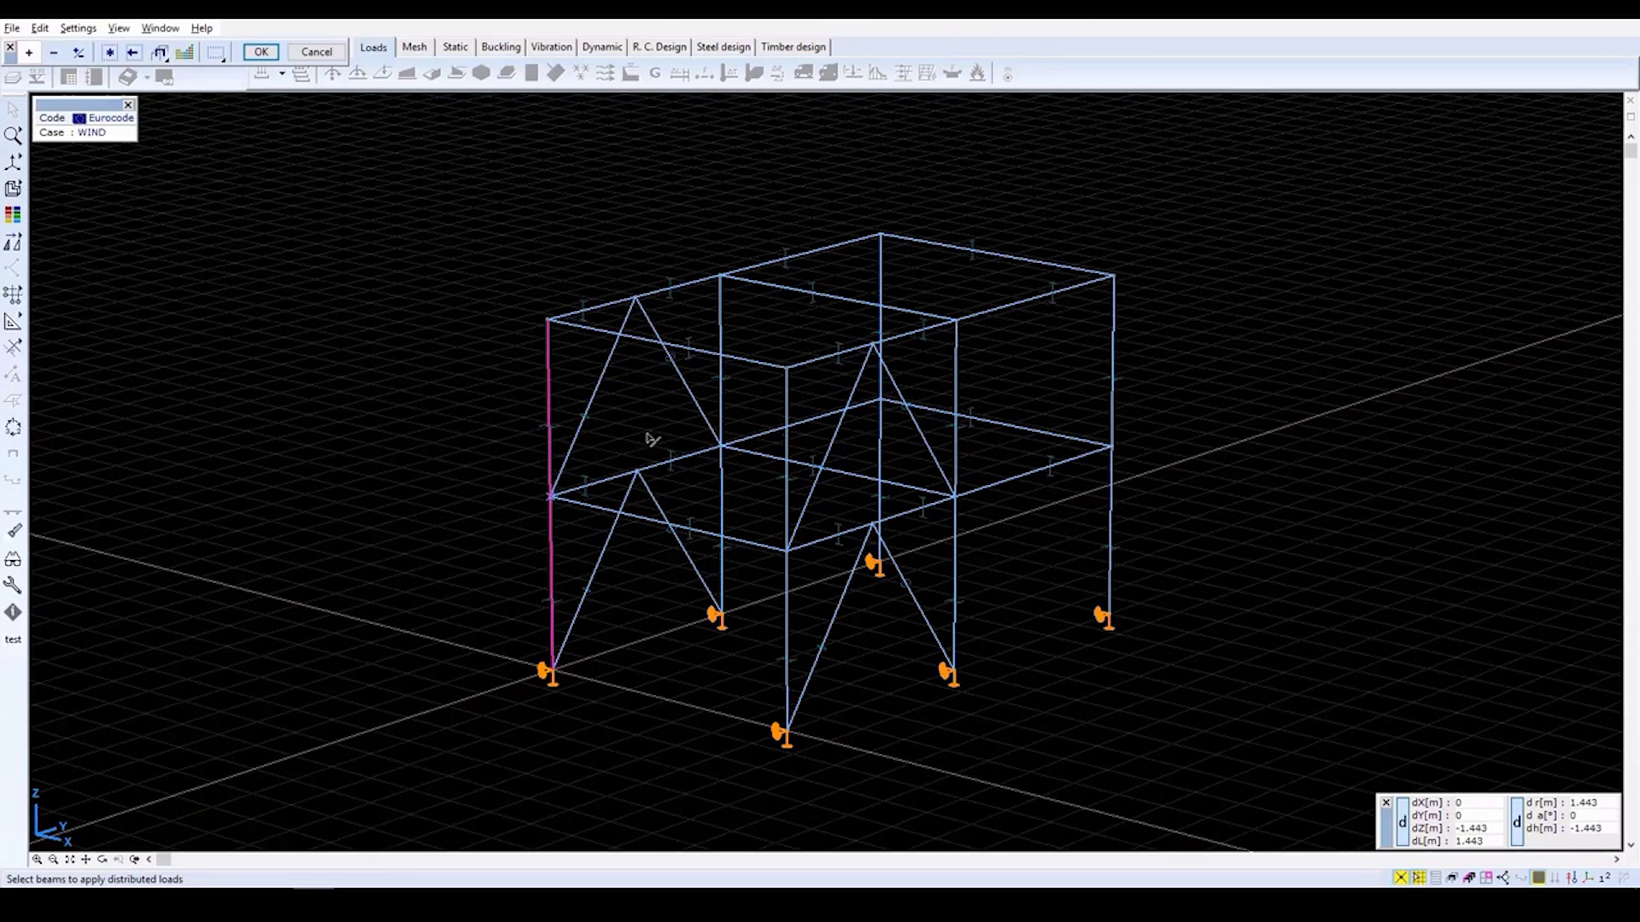
click(881, 266)
click(882, 431)
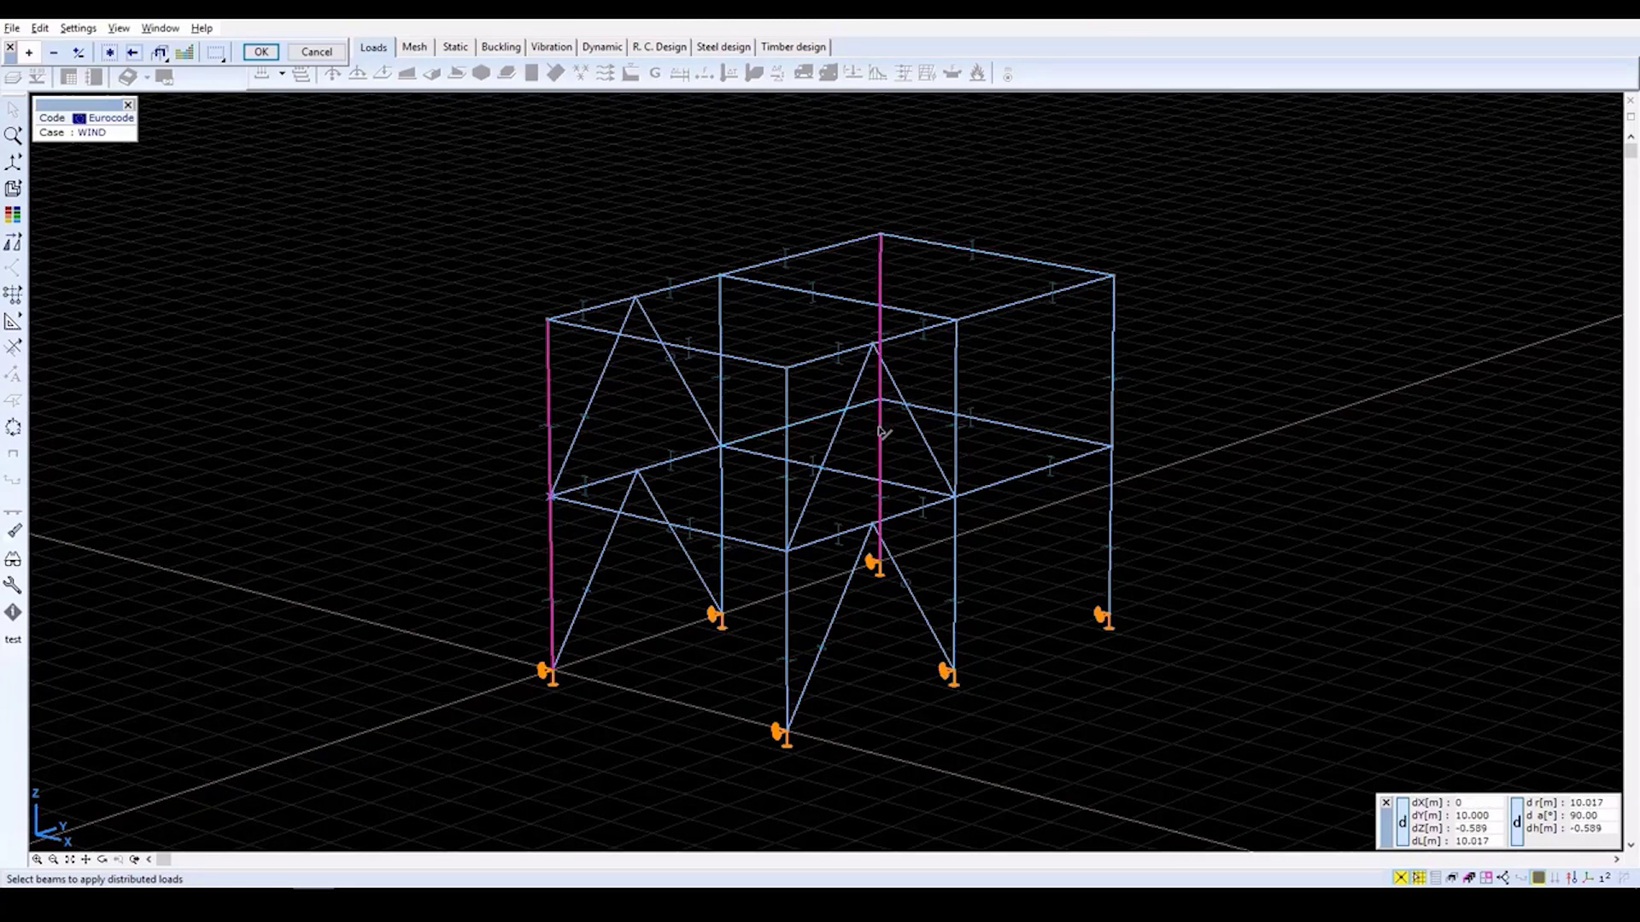
click(259, 53)
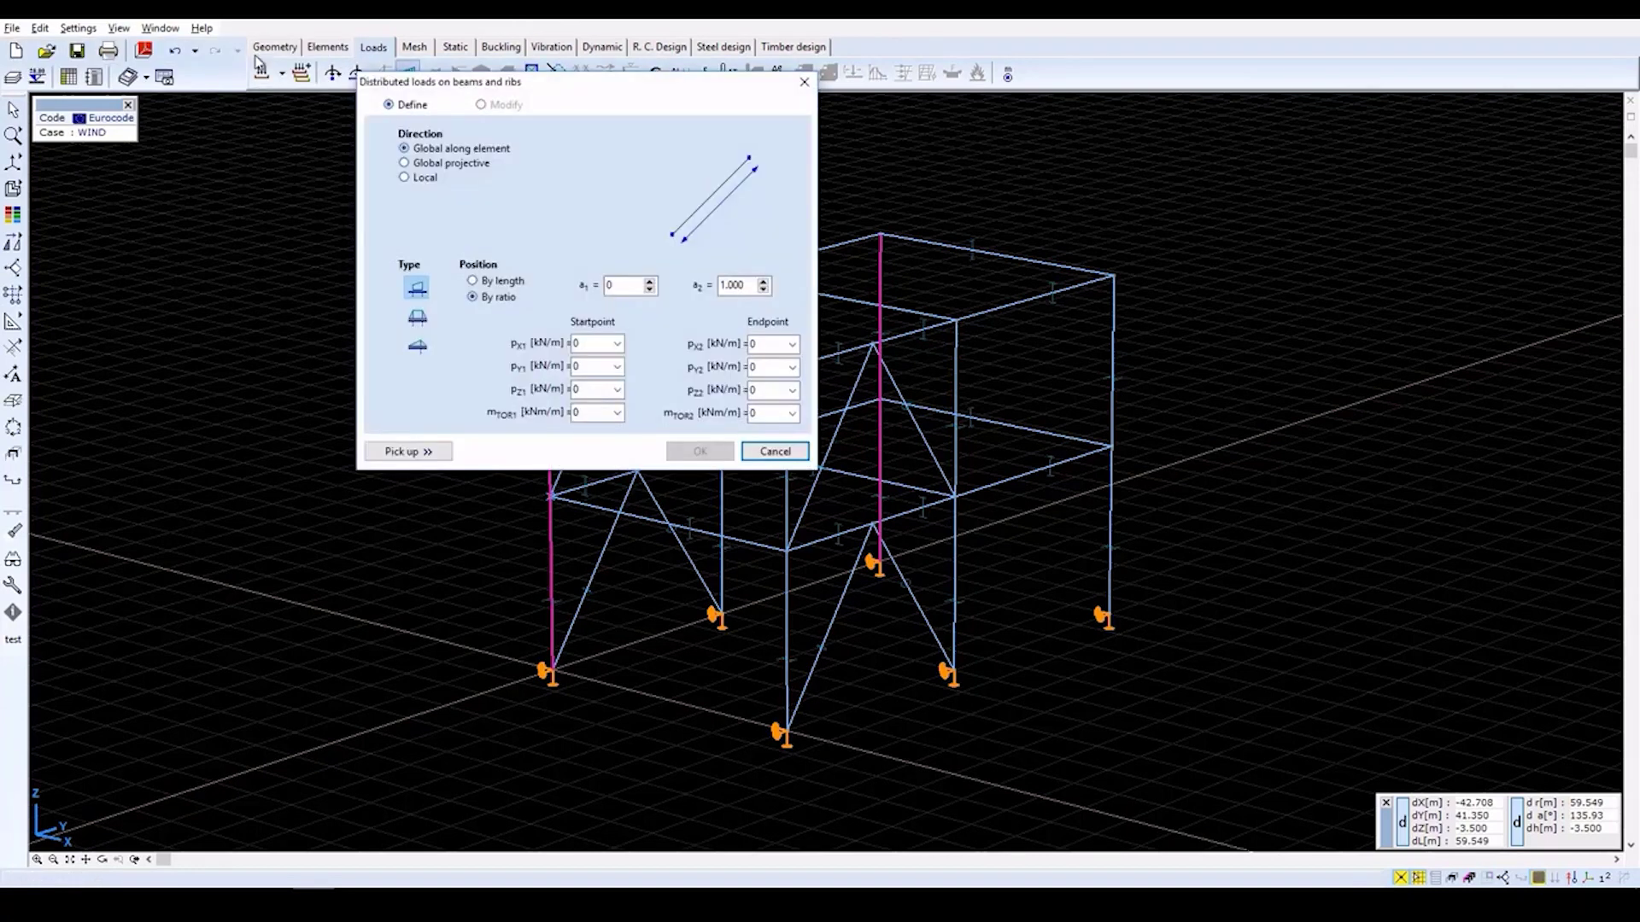
click(595, 346)
text(6)
key(Tab)
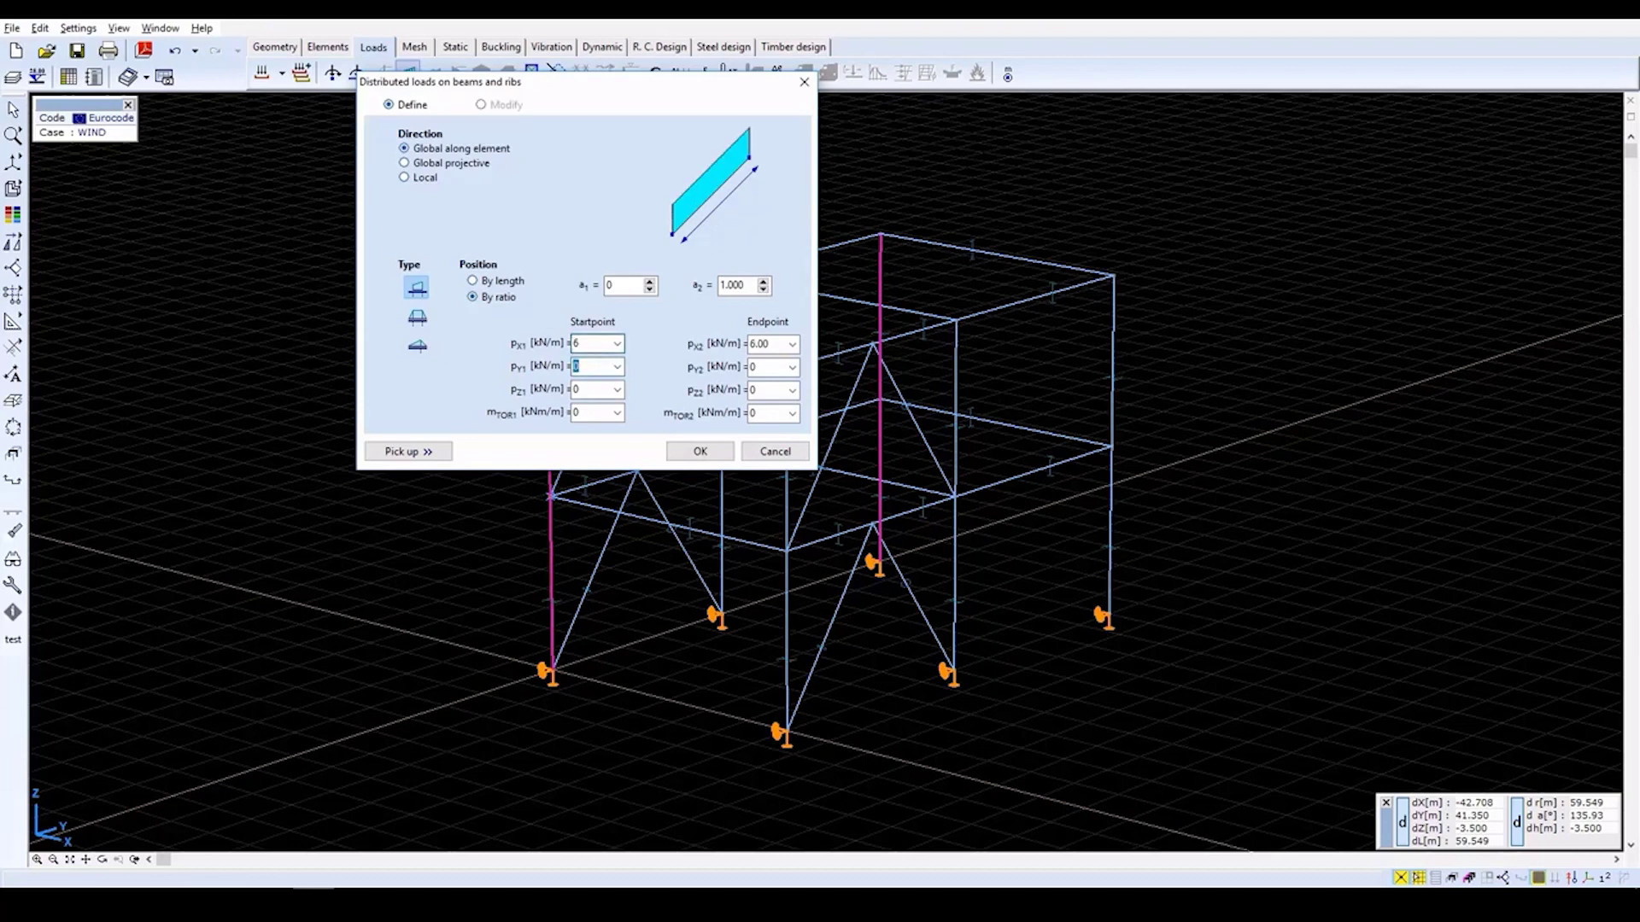
click(694, 453)
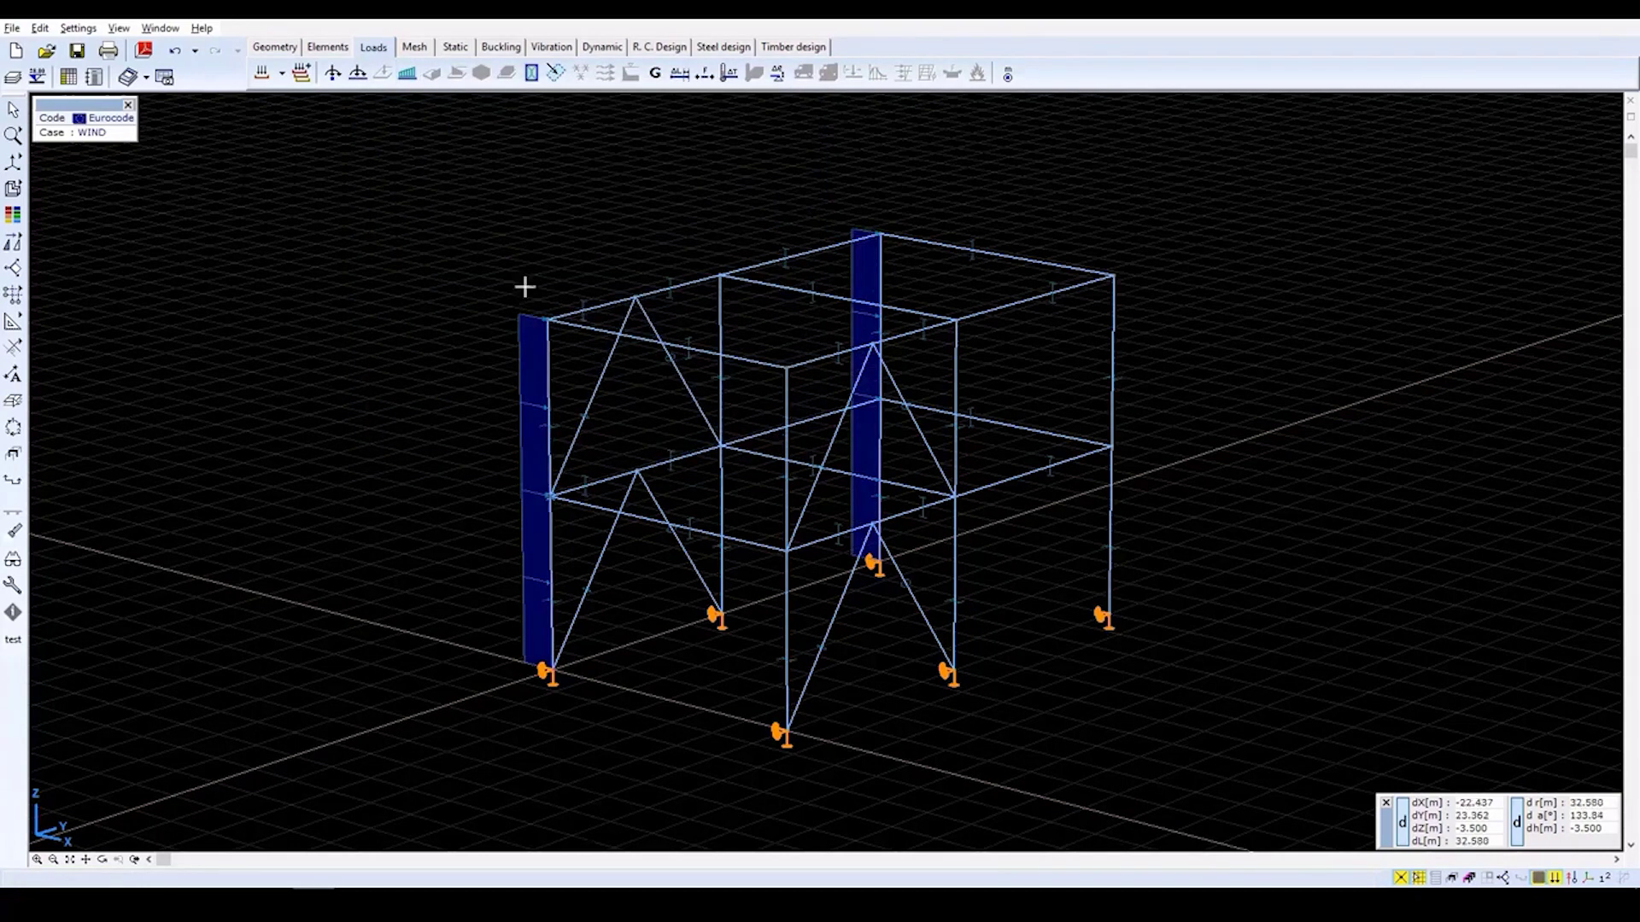
Apply a uniform horizontal load pX of 12 kN/m, global along element, to both storeys of the middle windward column.
click(407, 74)
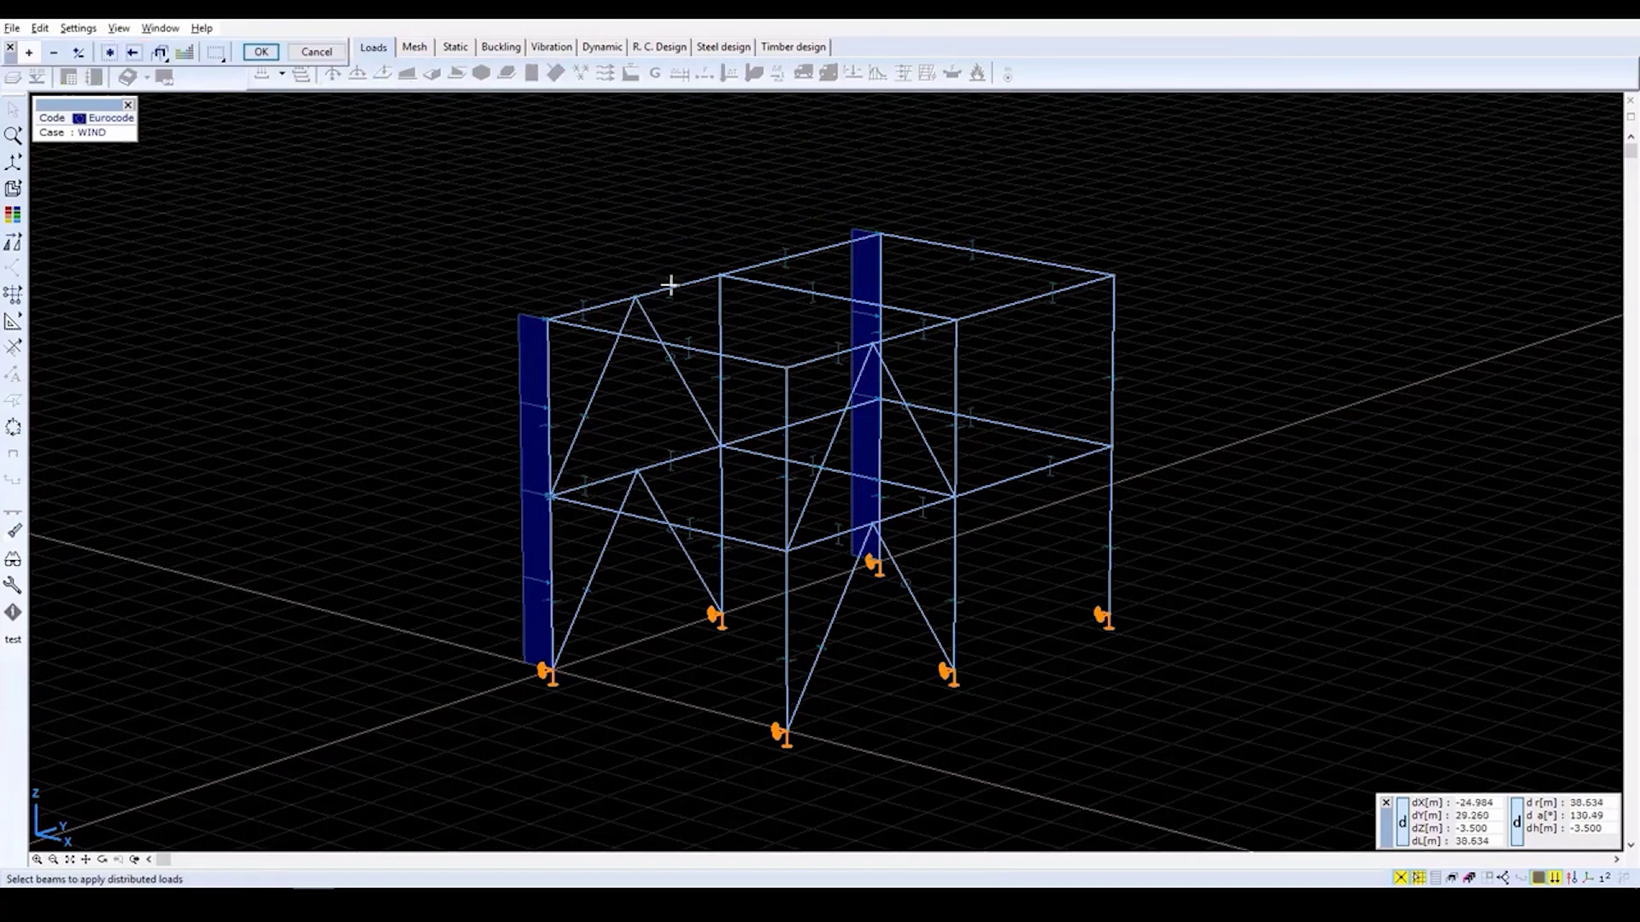
click(722, 322)
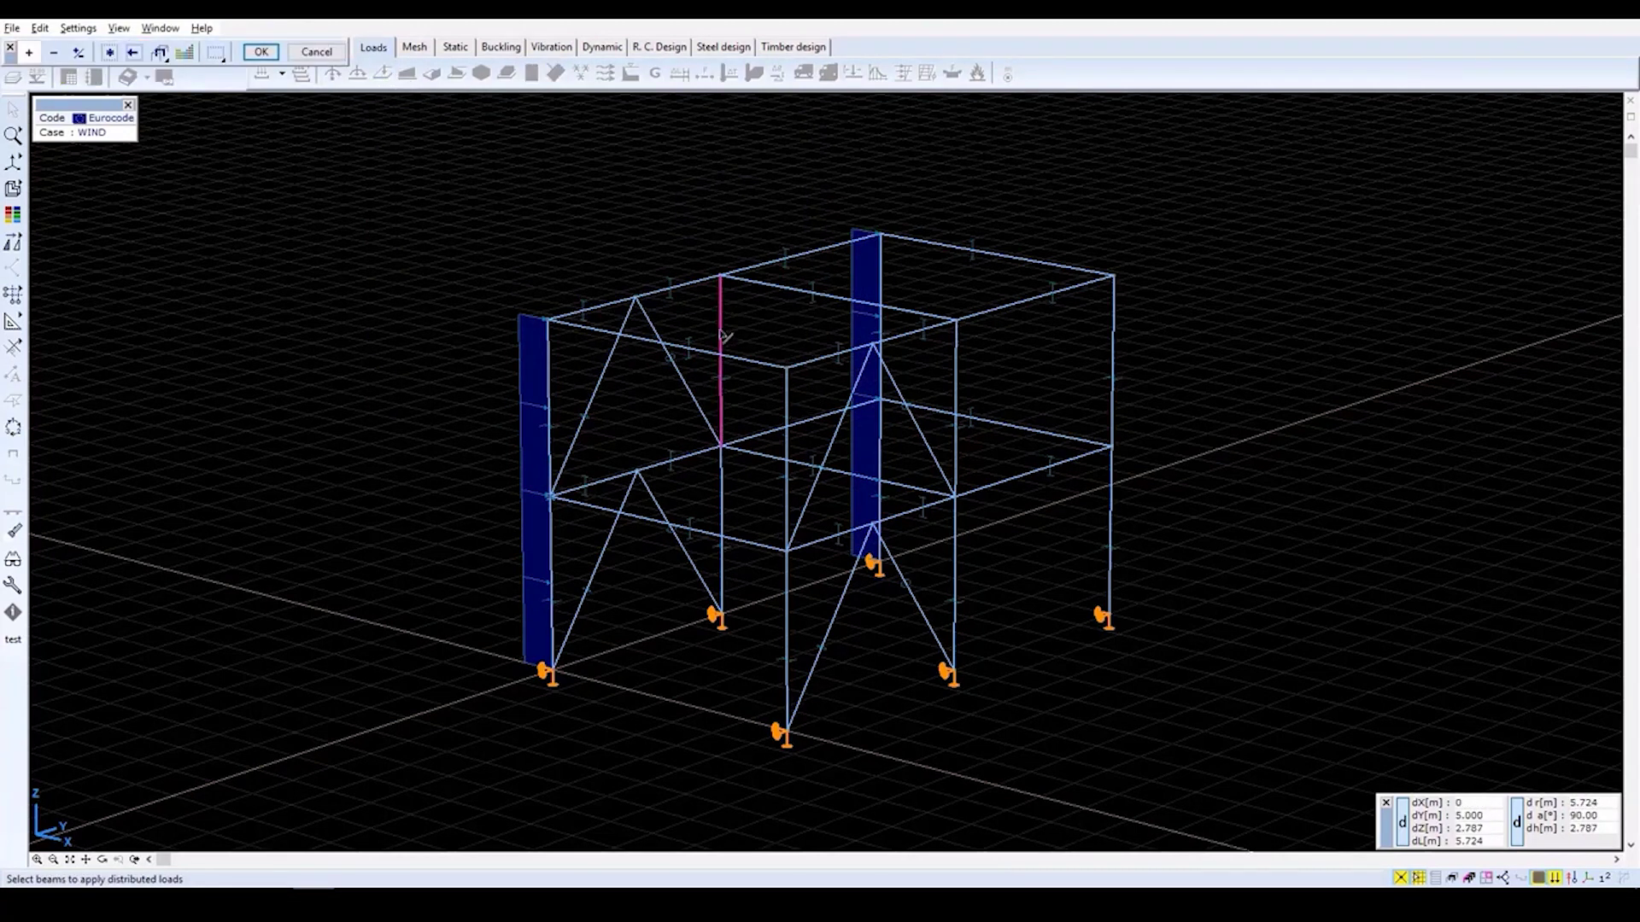
click(723, 480)
click(264, 58)
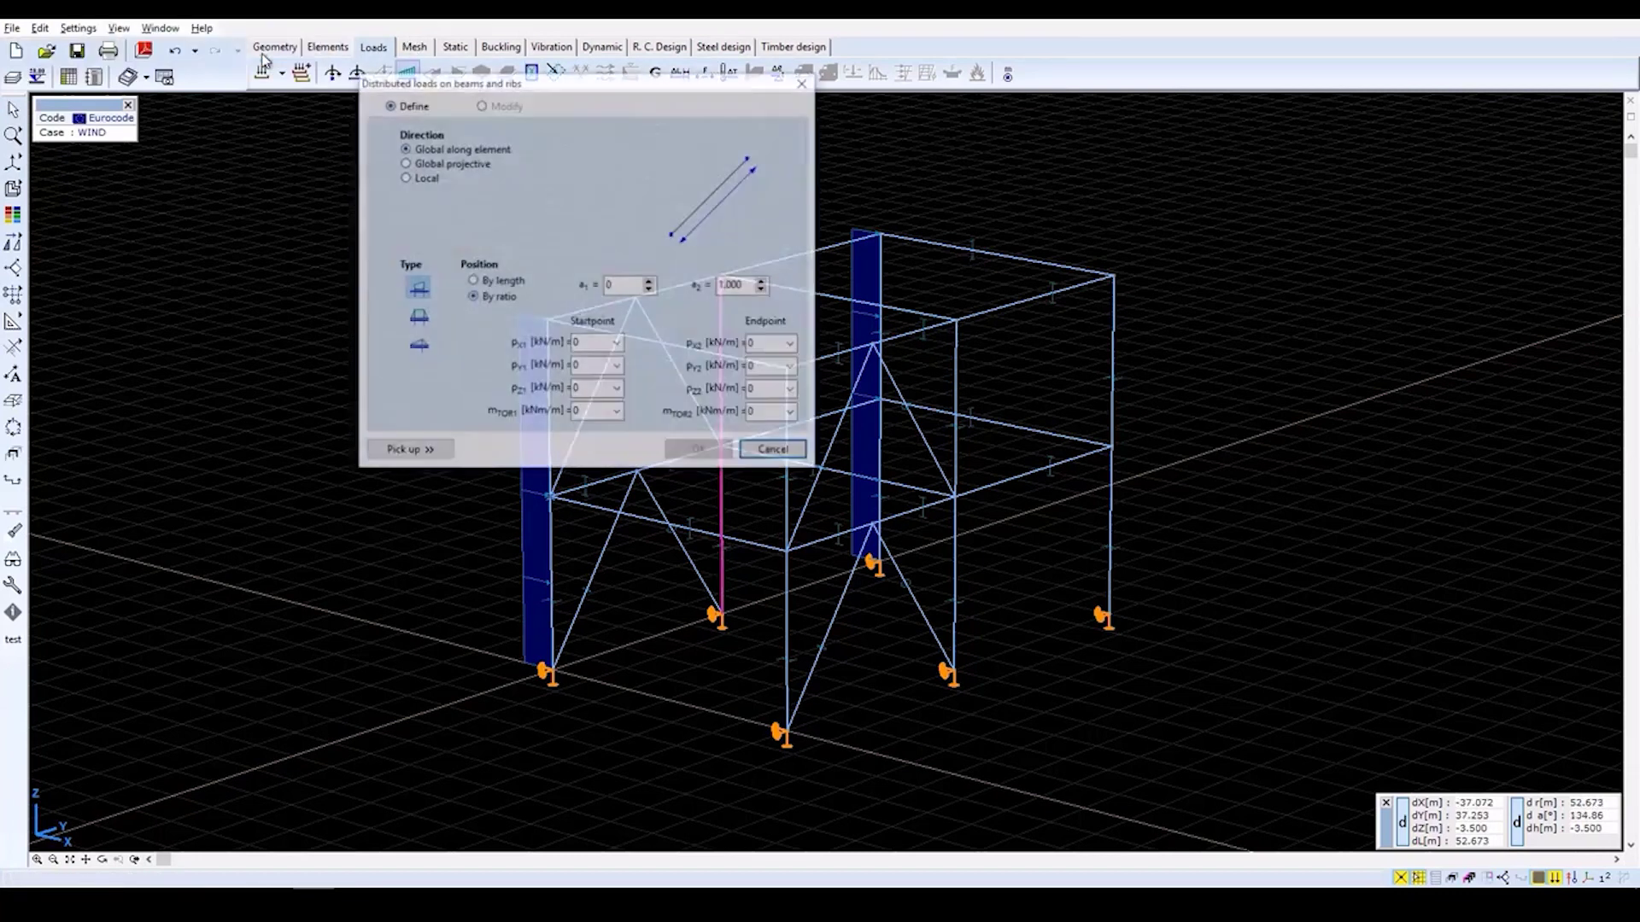
double_click(597, 344)
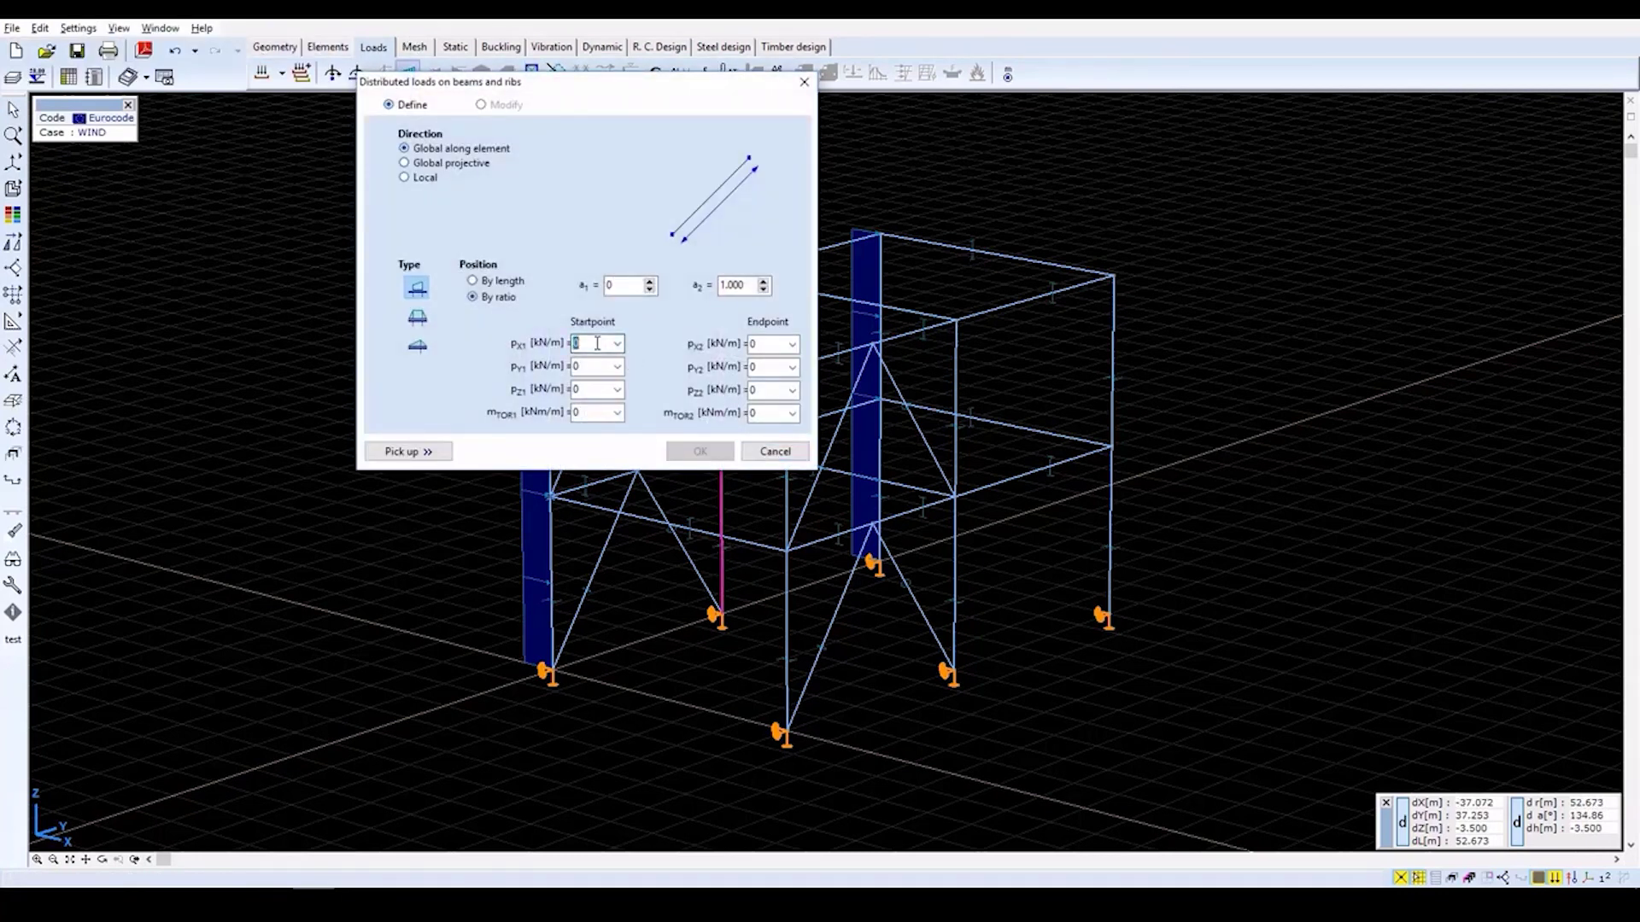
text(12)
key(Tab)
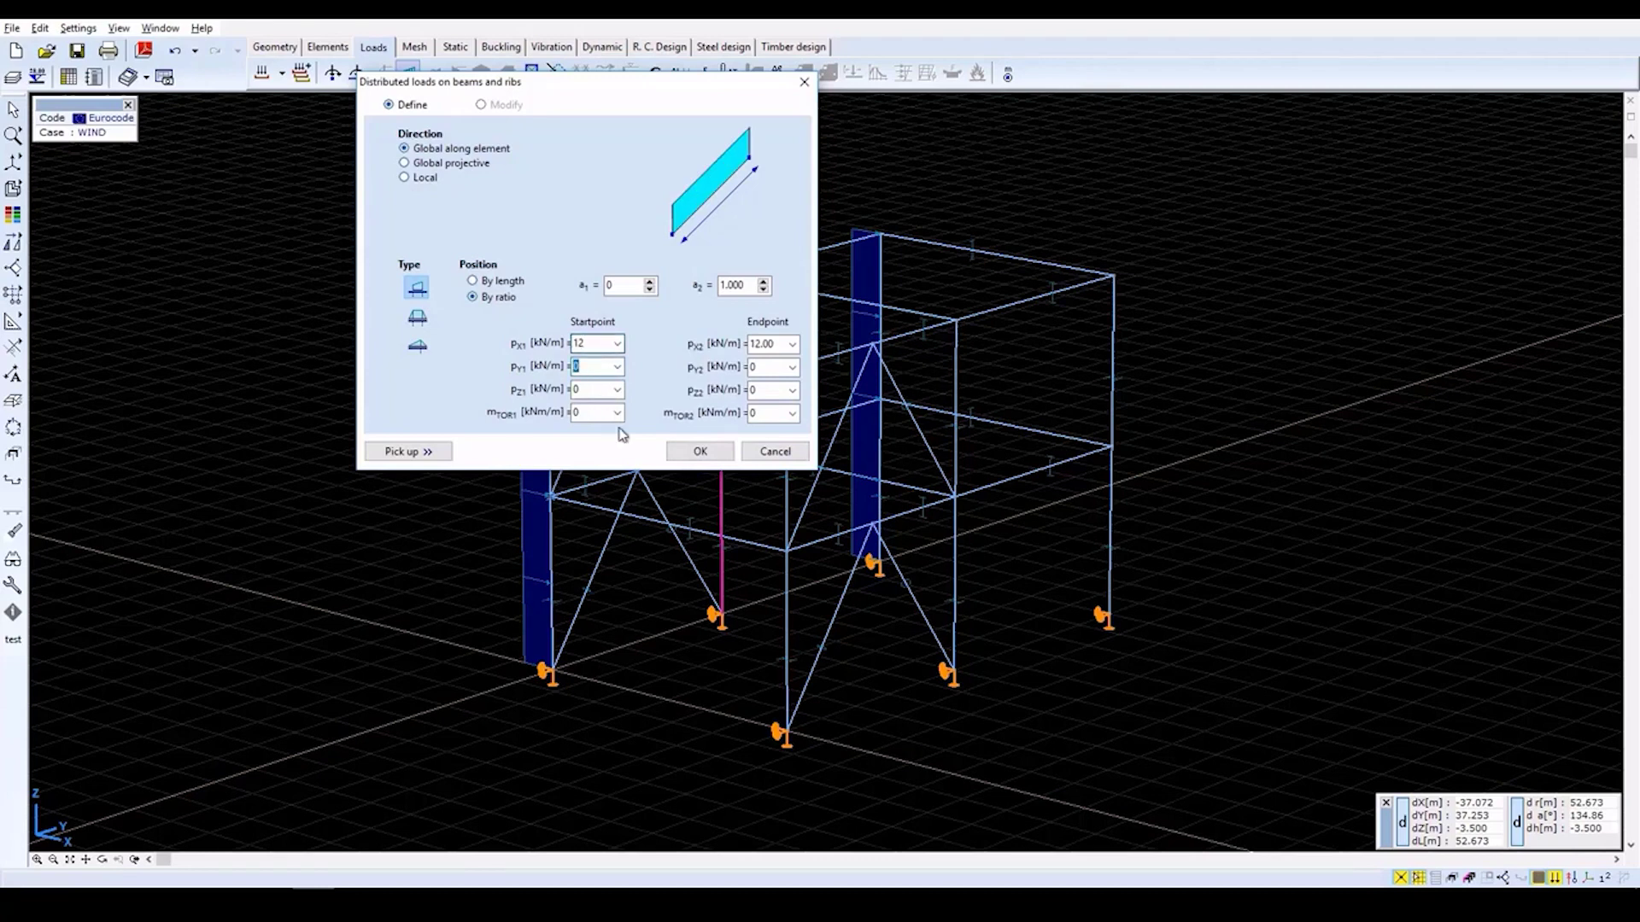
click(698, 451)
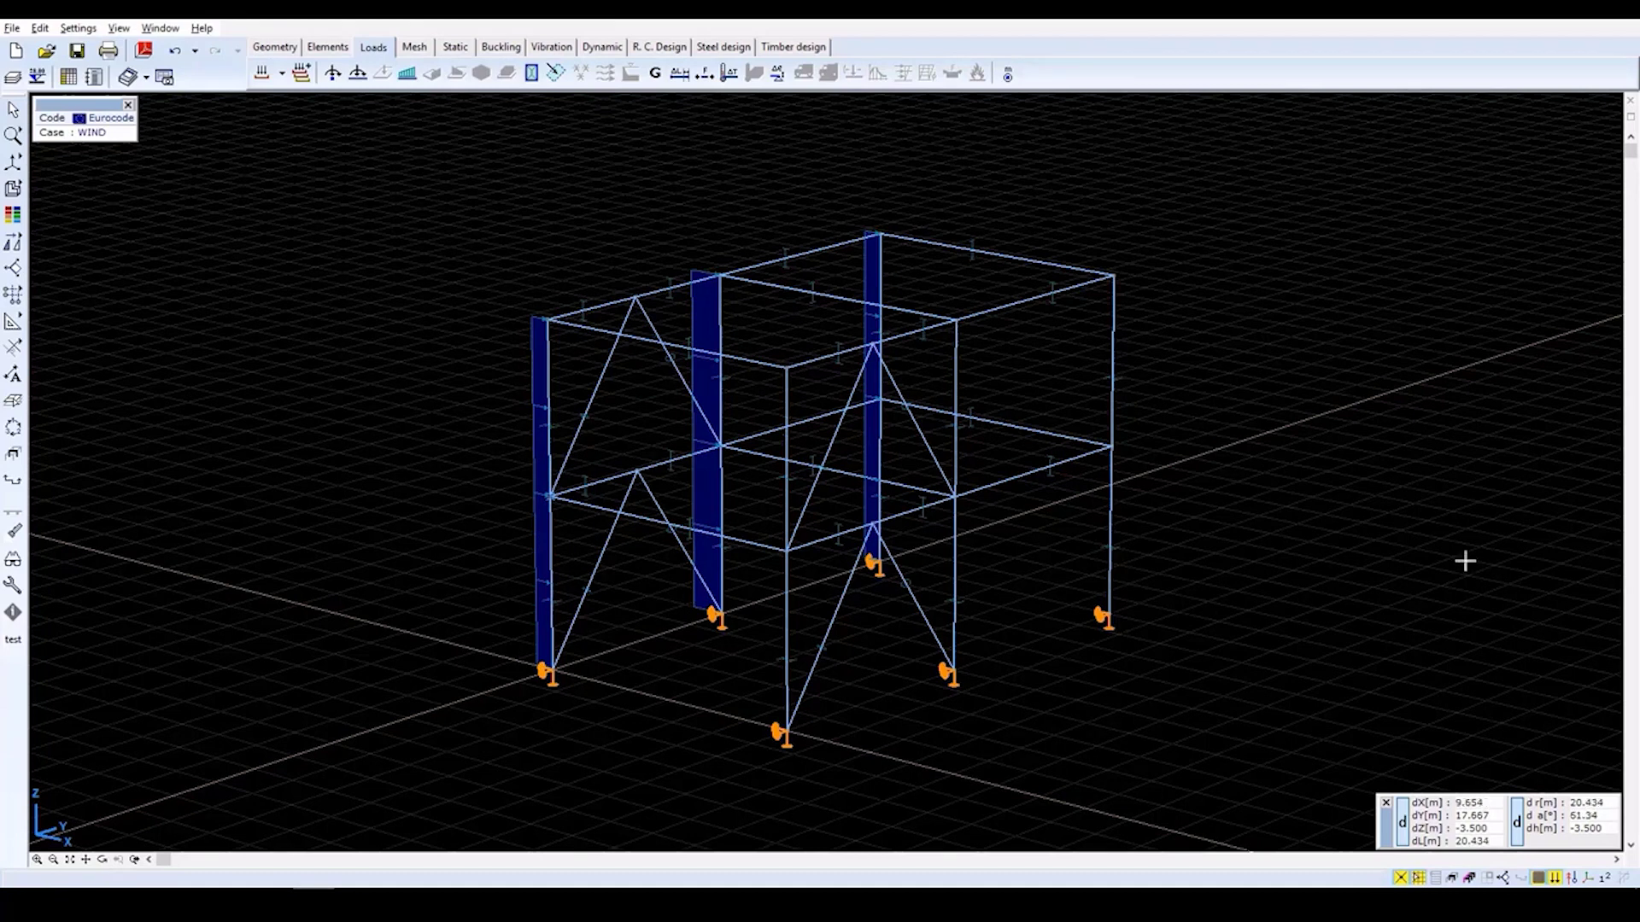
Add a custom ULS load combination by load cases with a factor of 1.5 for both LIVE LOAD 1 and WIND.
click(300, 76)
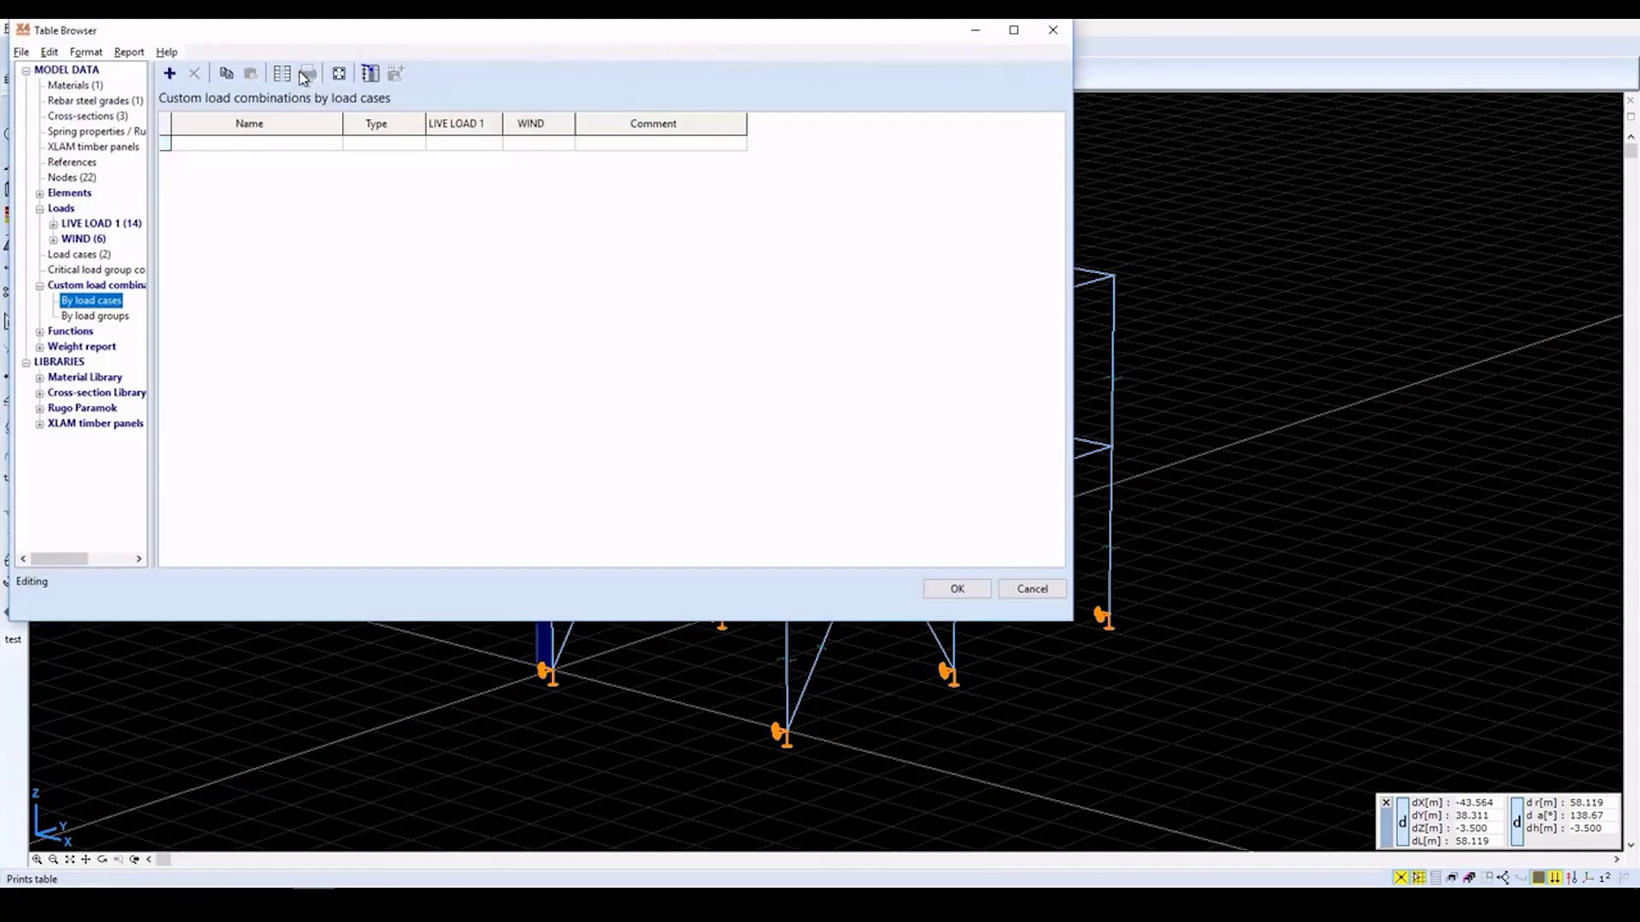
click(169, 74)
key(Tab)
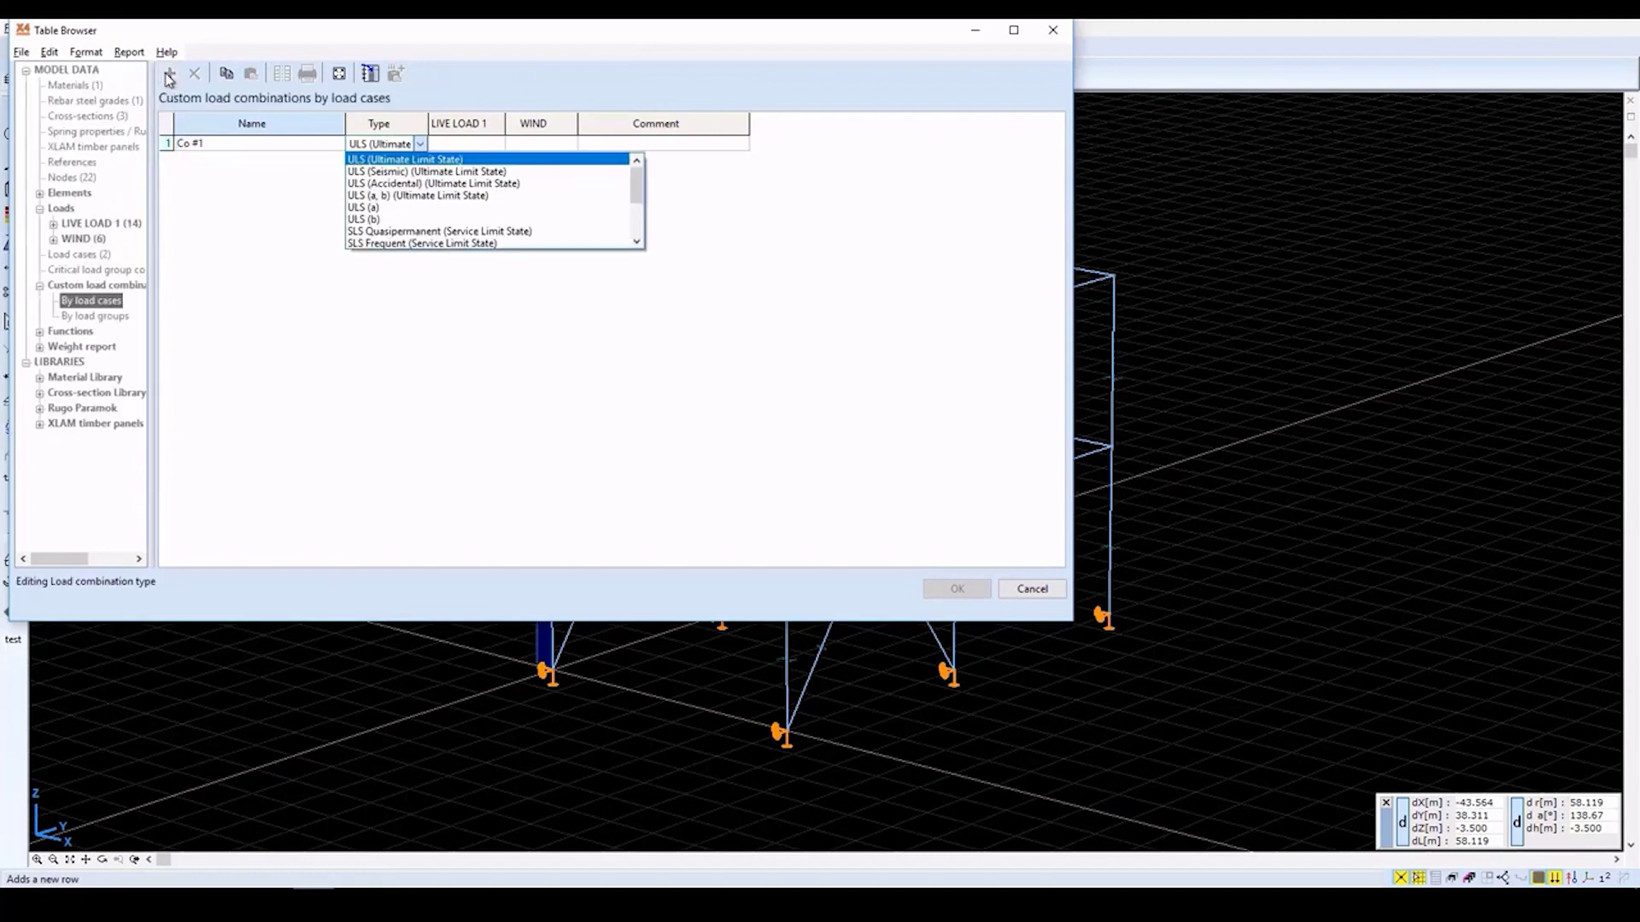
click(398, 146)
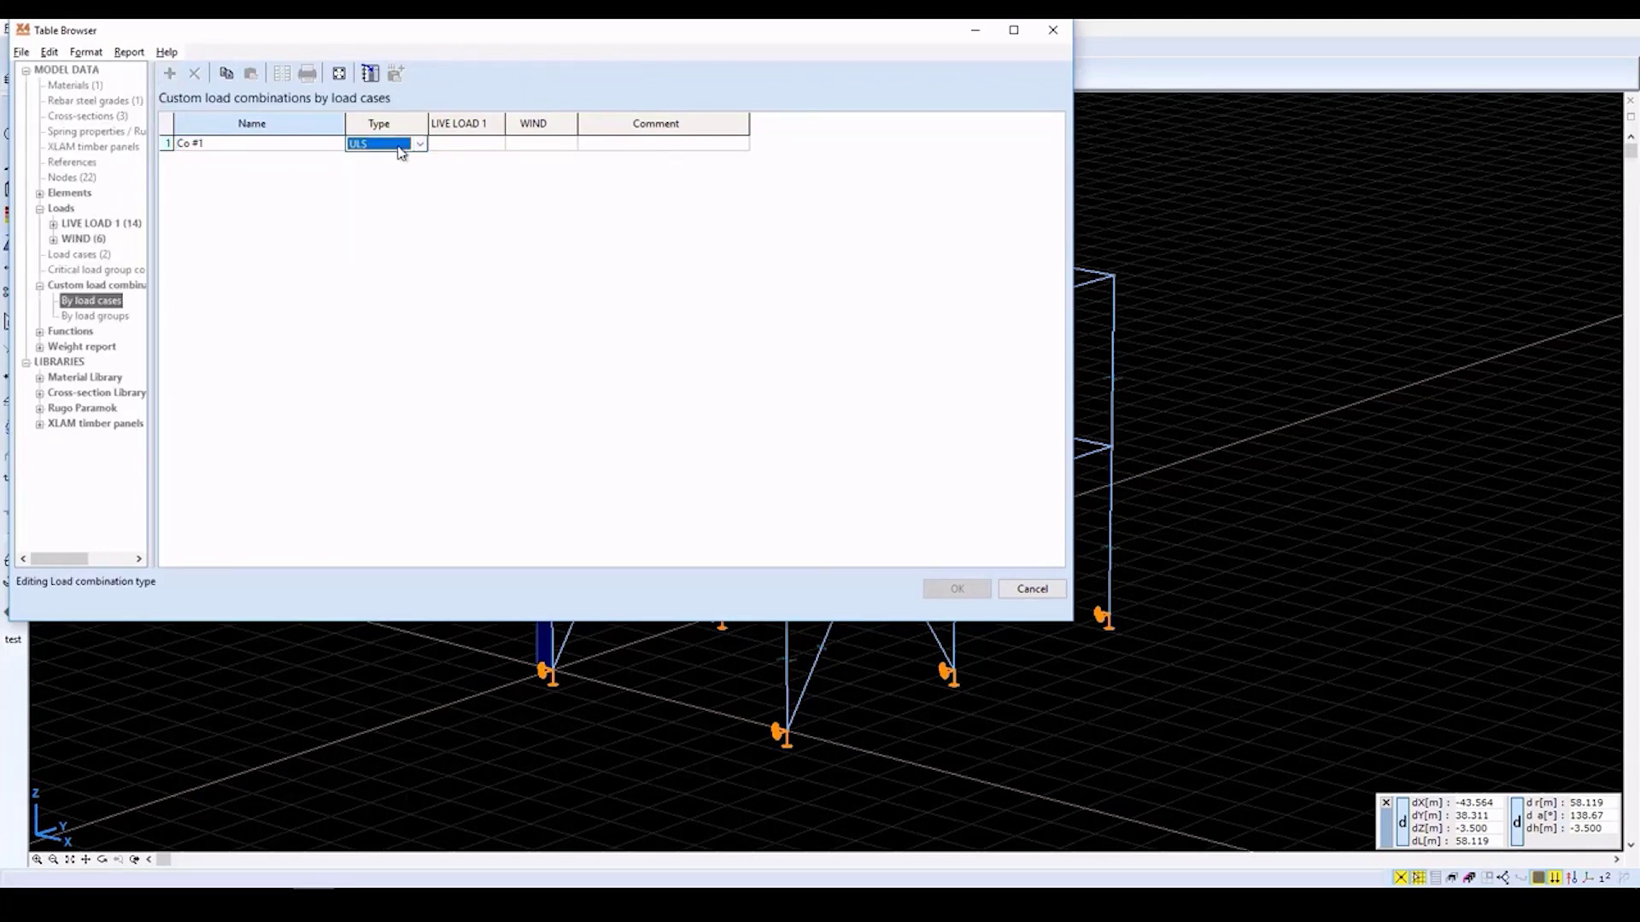
key(Tab)
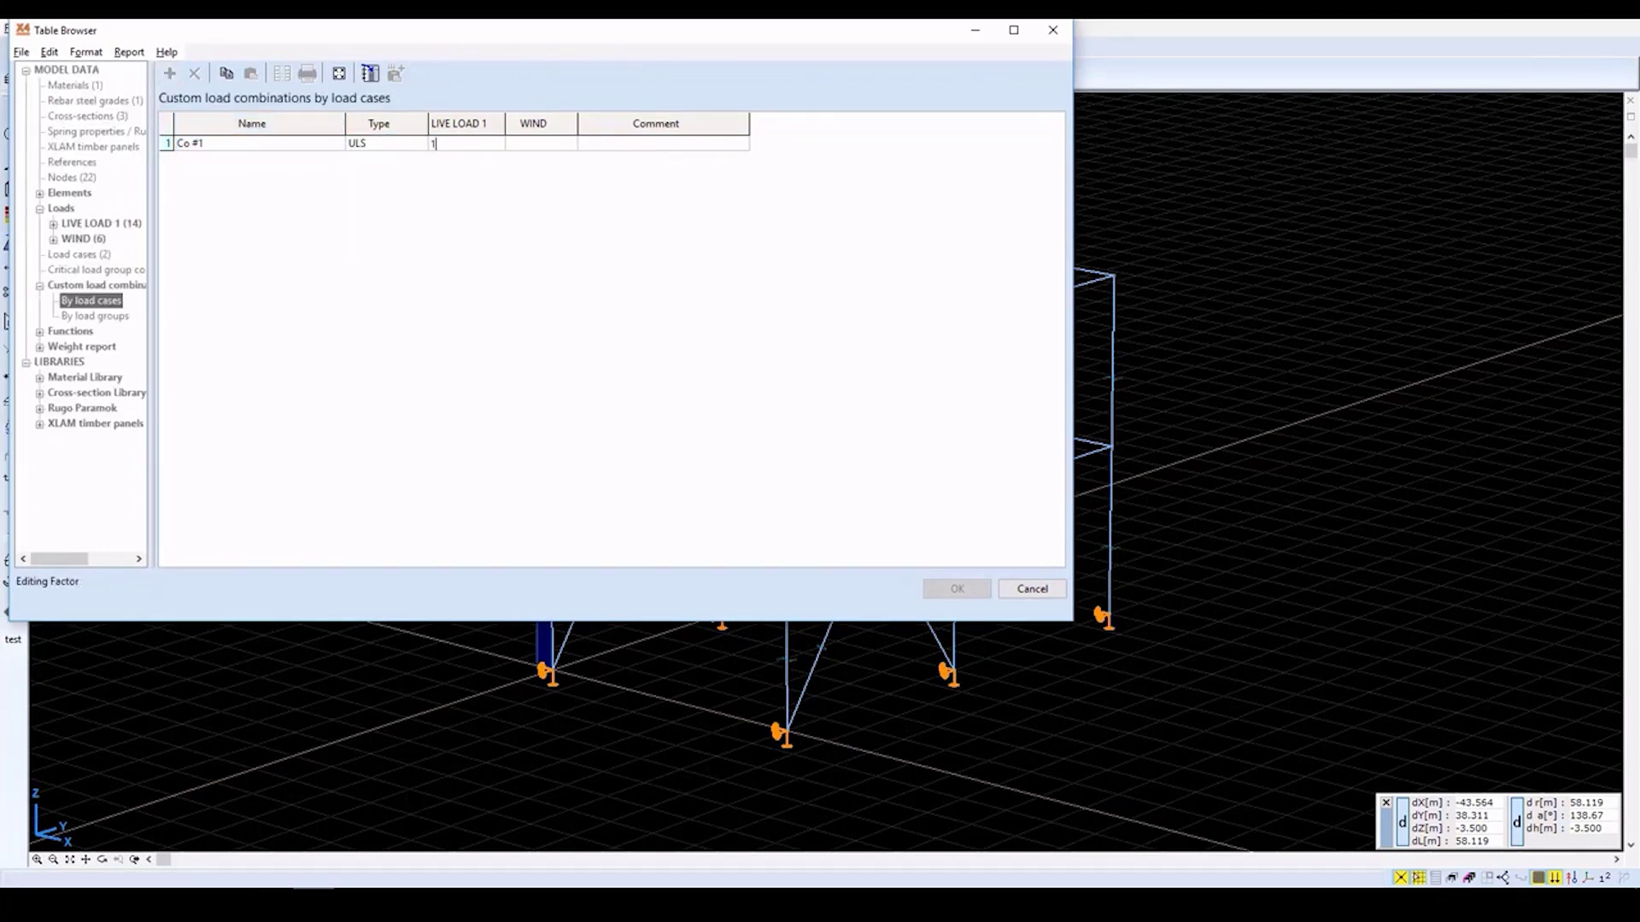
text(1.5)
key(Tab)
text(1.5)
key(Tab)
click(401, 152)
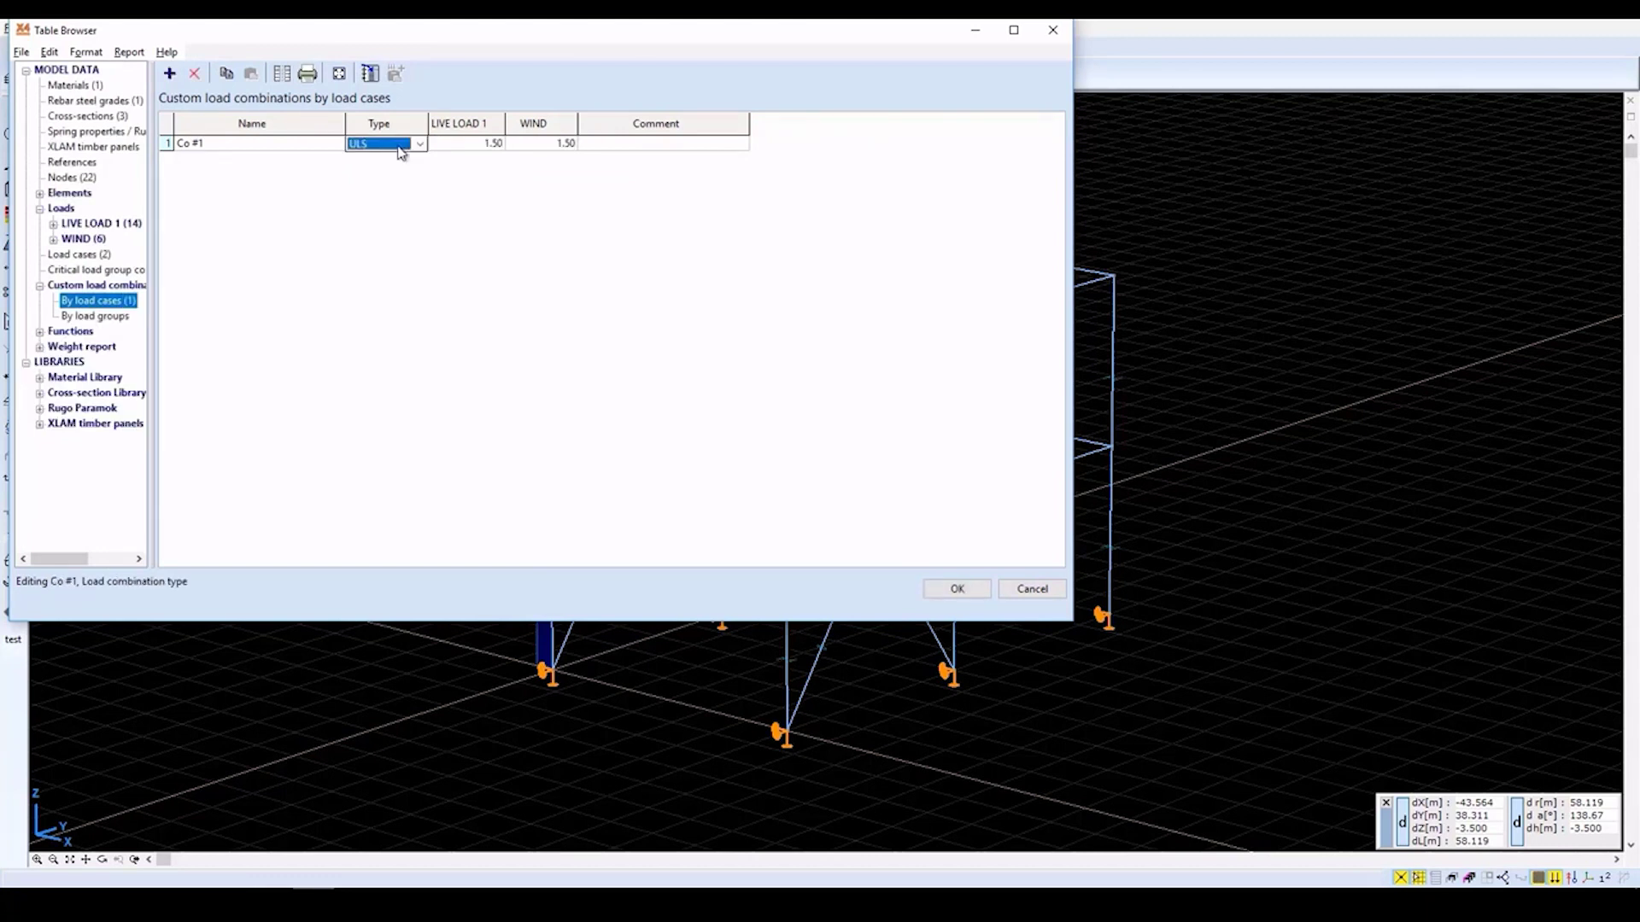
click(950, 587)
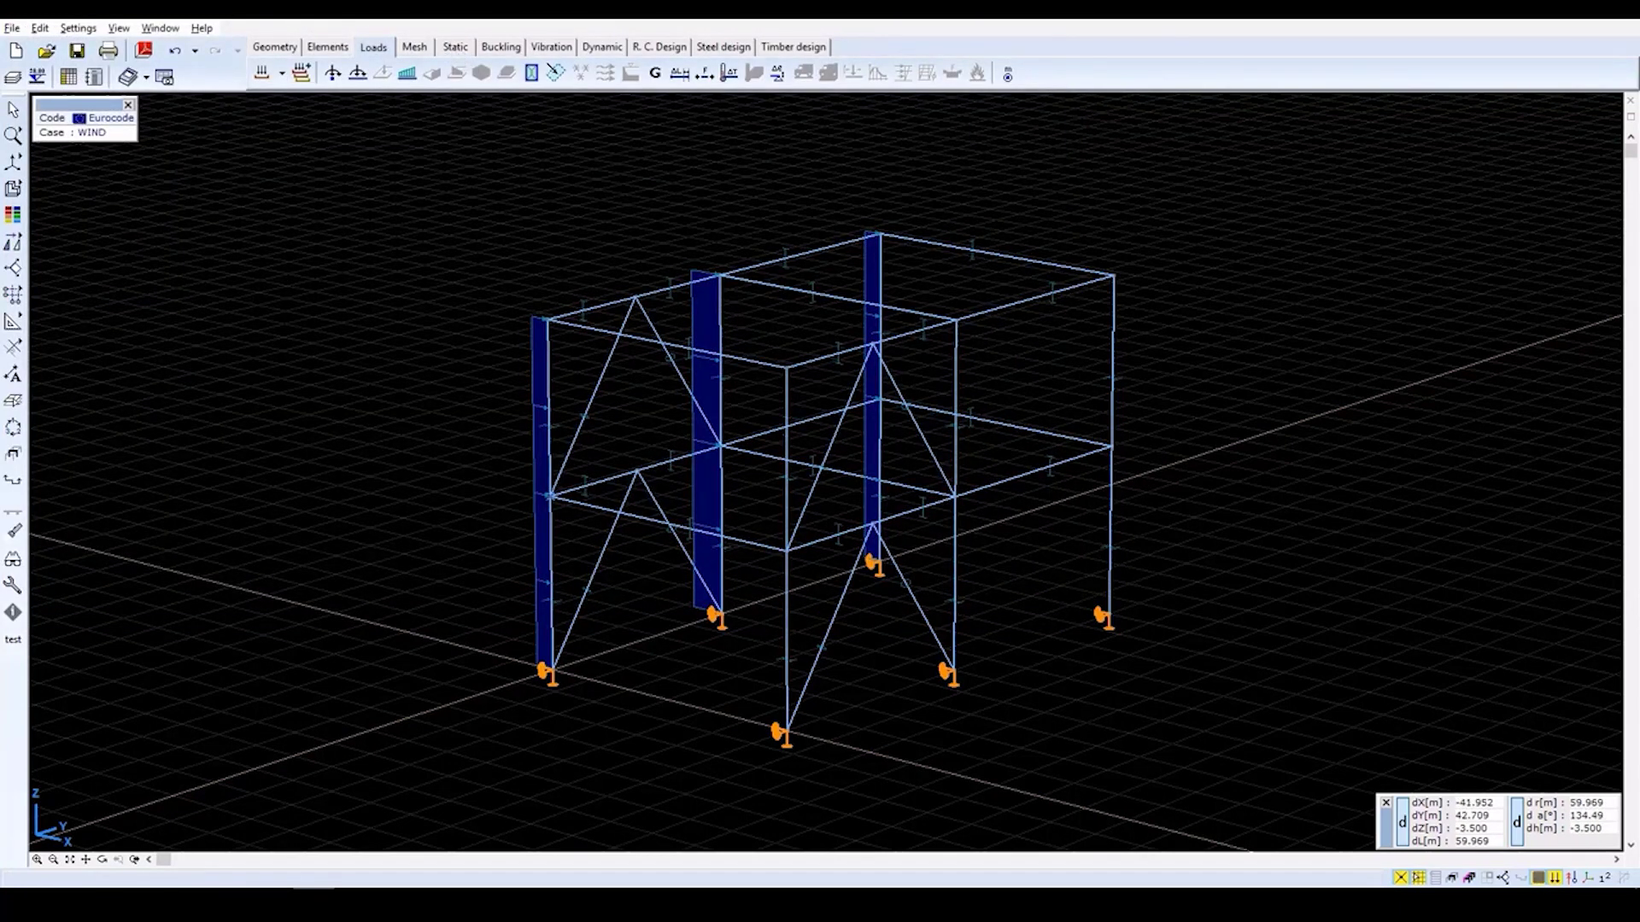
Hide all load symbols in the display options.
click(13, 565)
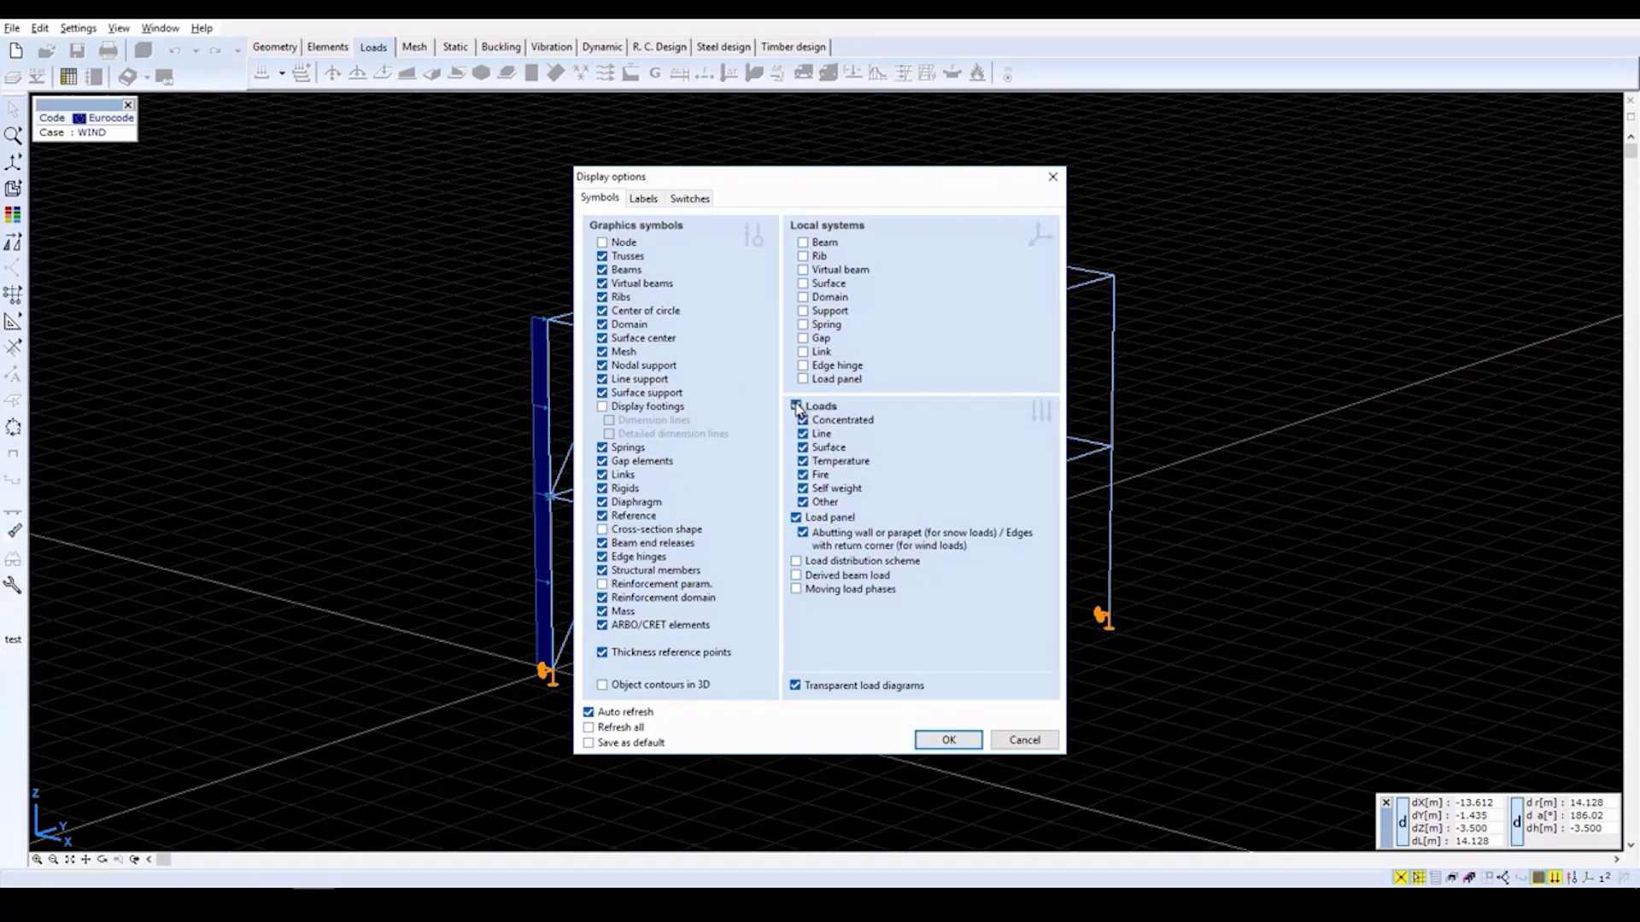
click(797, 407)
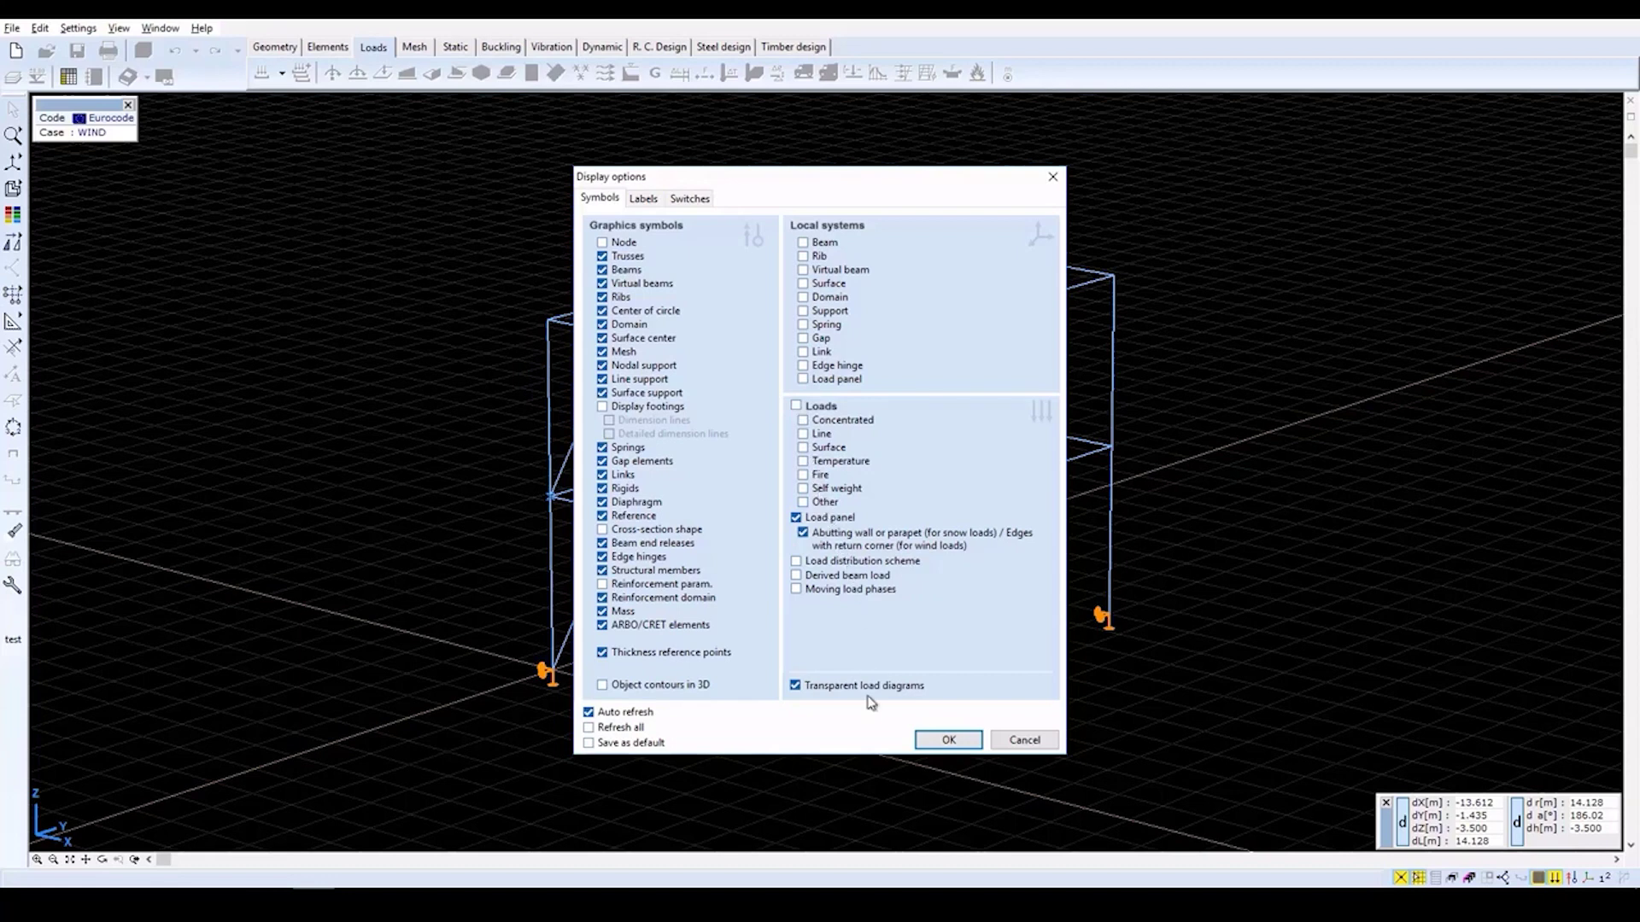
click(646, 200)
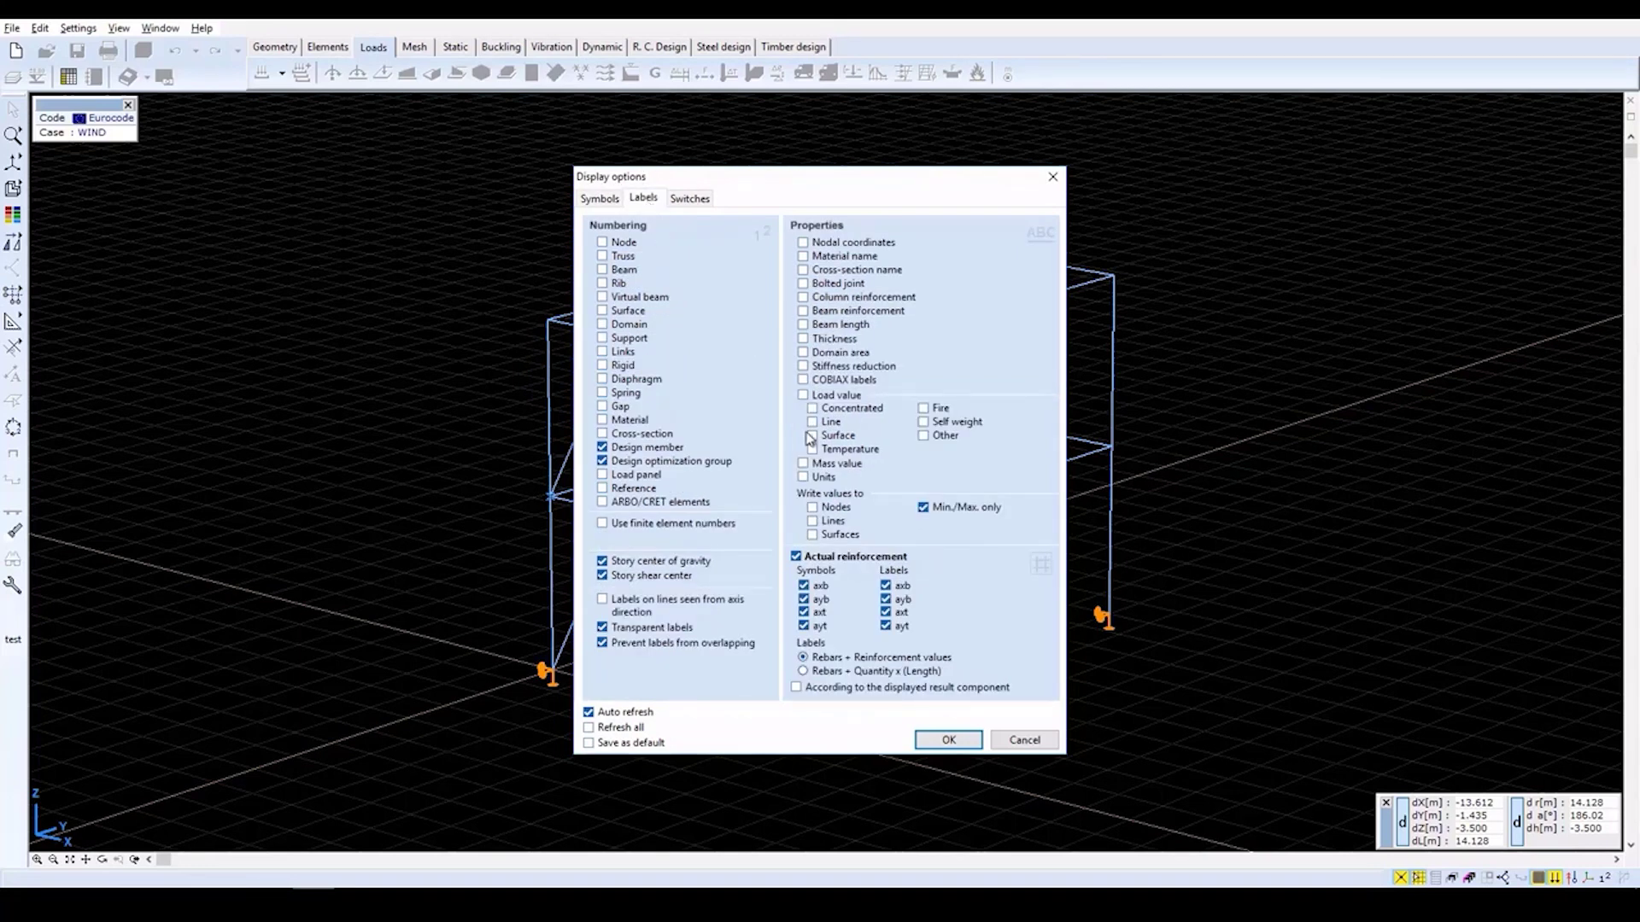
click(948, 741)
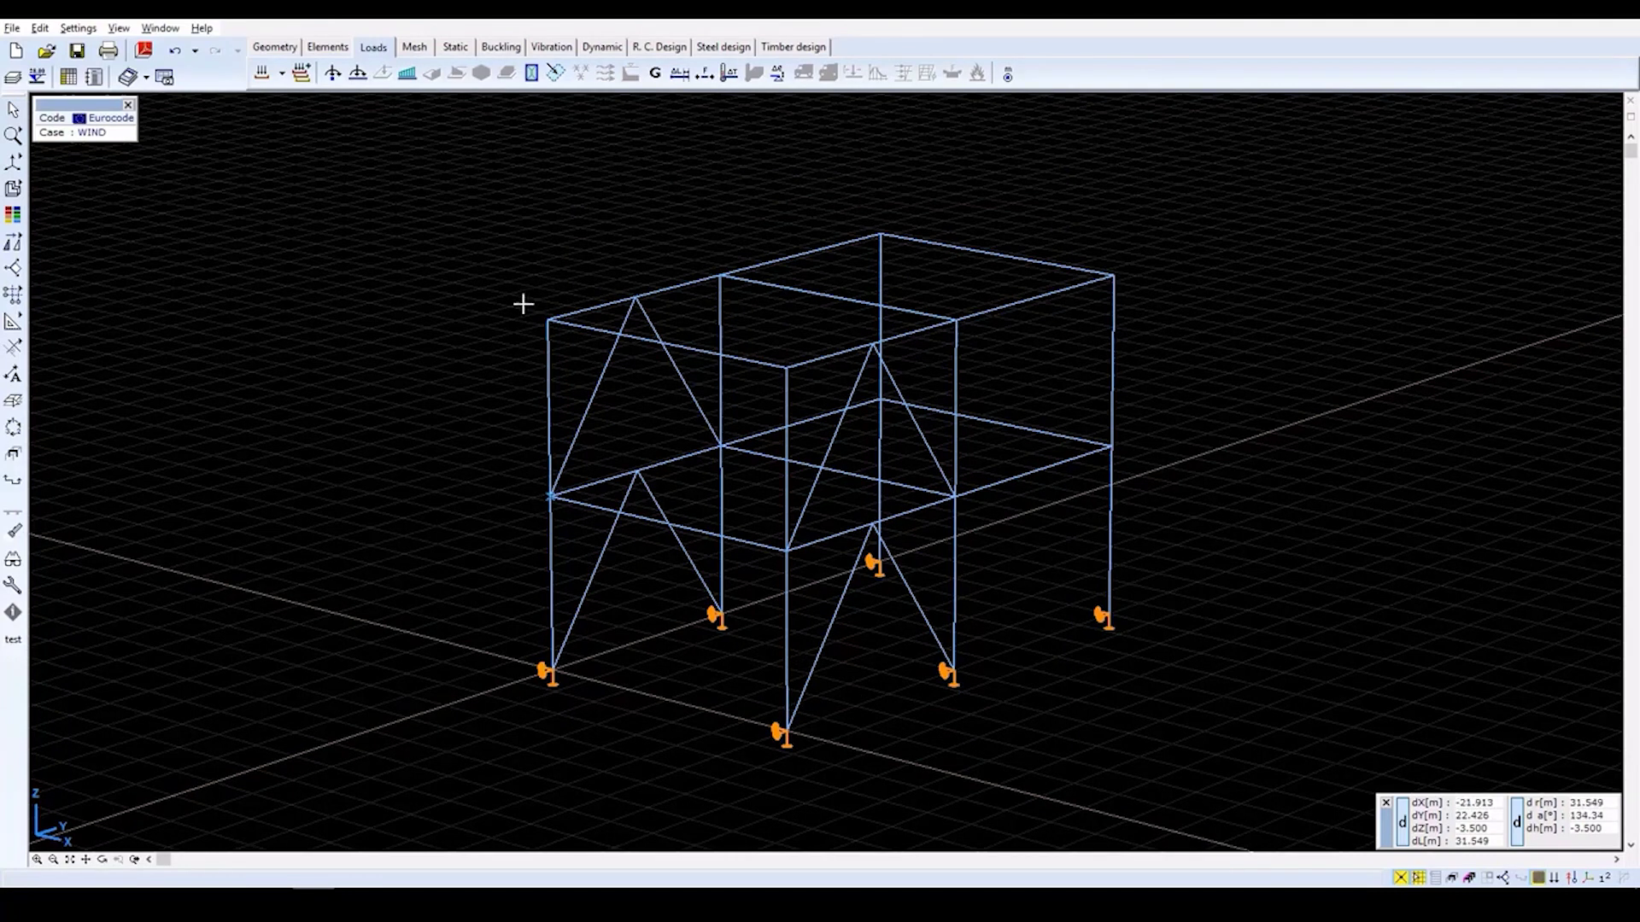
Run the linear static analysis of the frame, expand its statistics and close the analysis report.
click(460, 46)
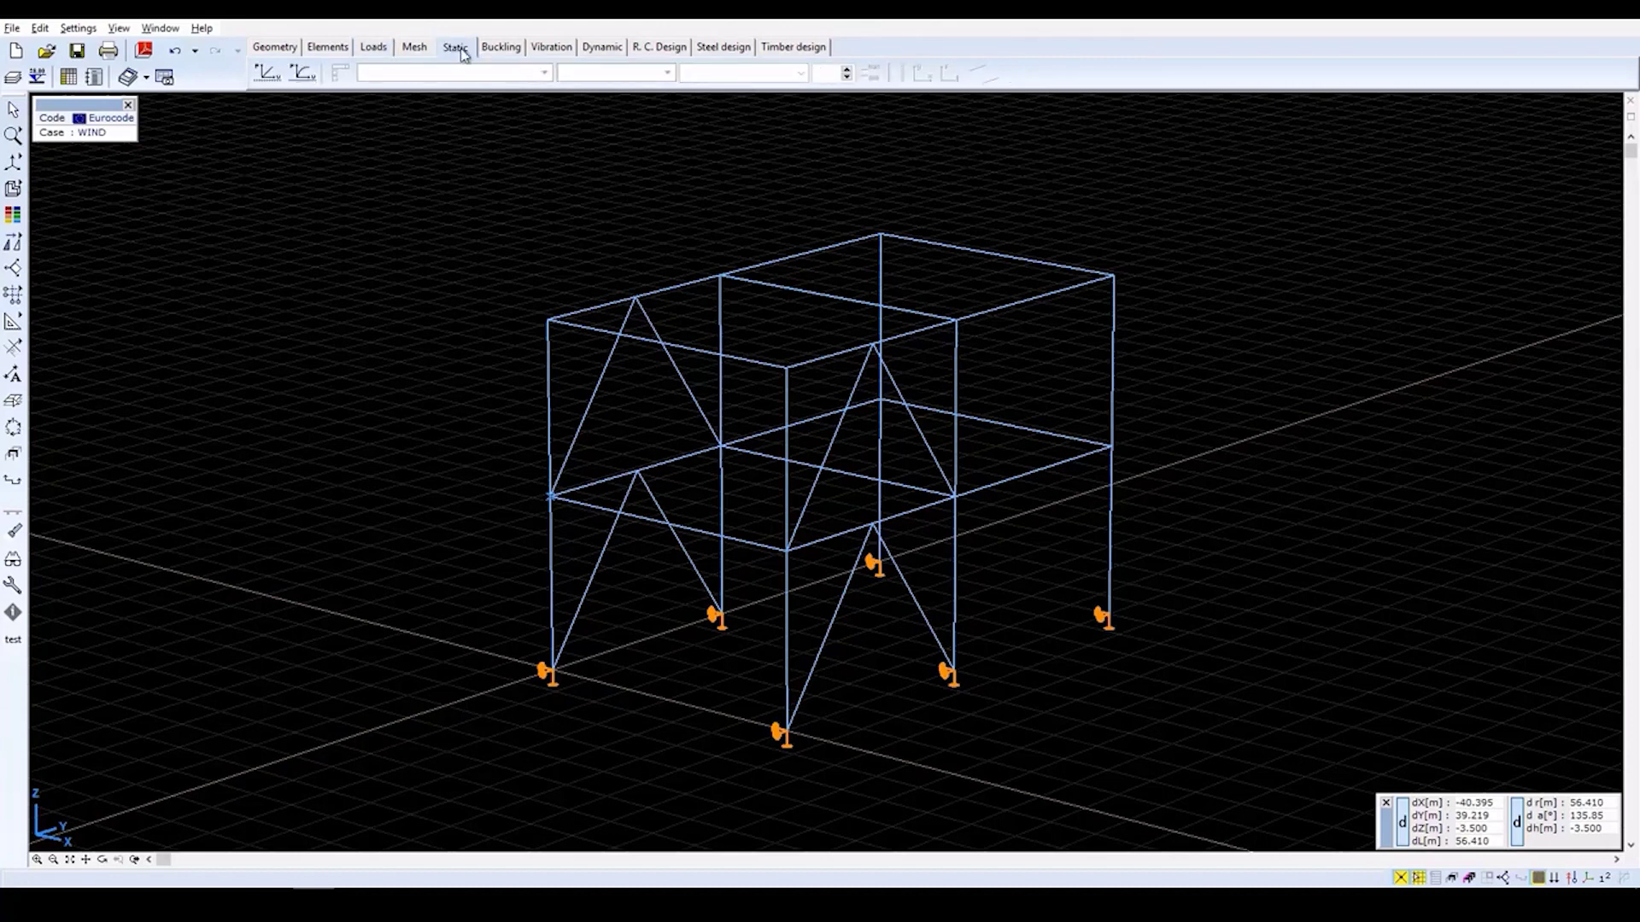
click(267, 75)
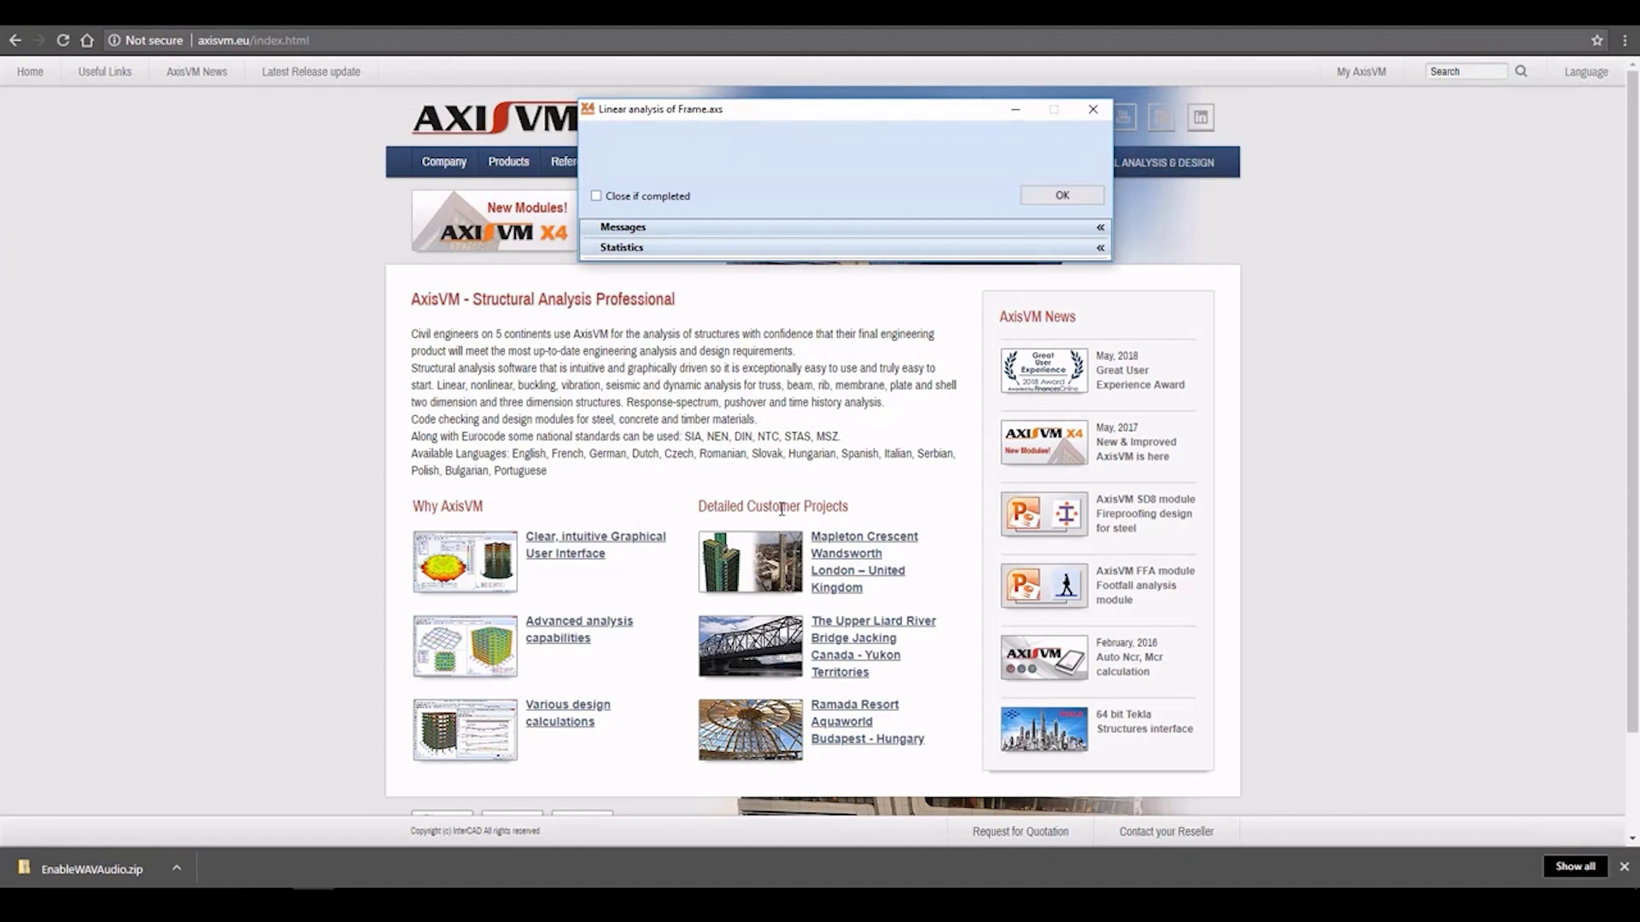
click(1099, 249)
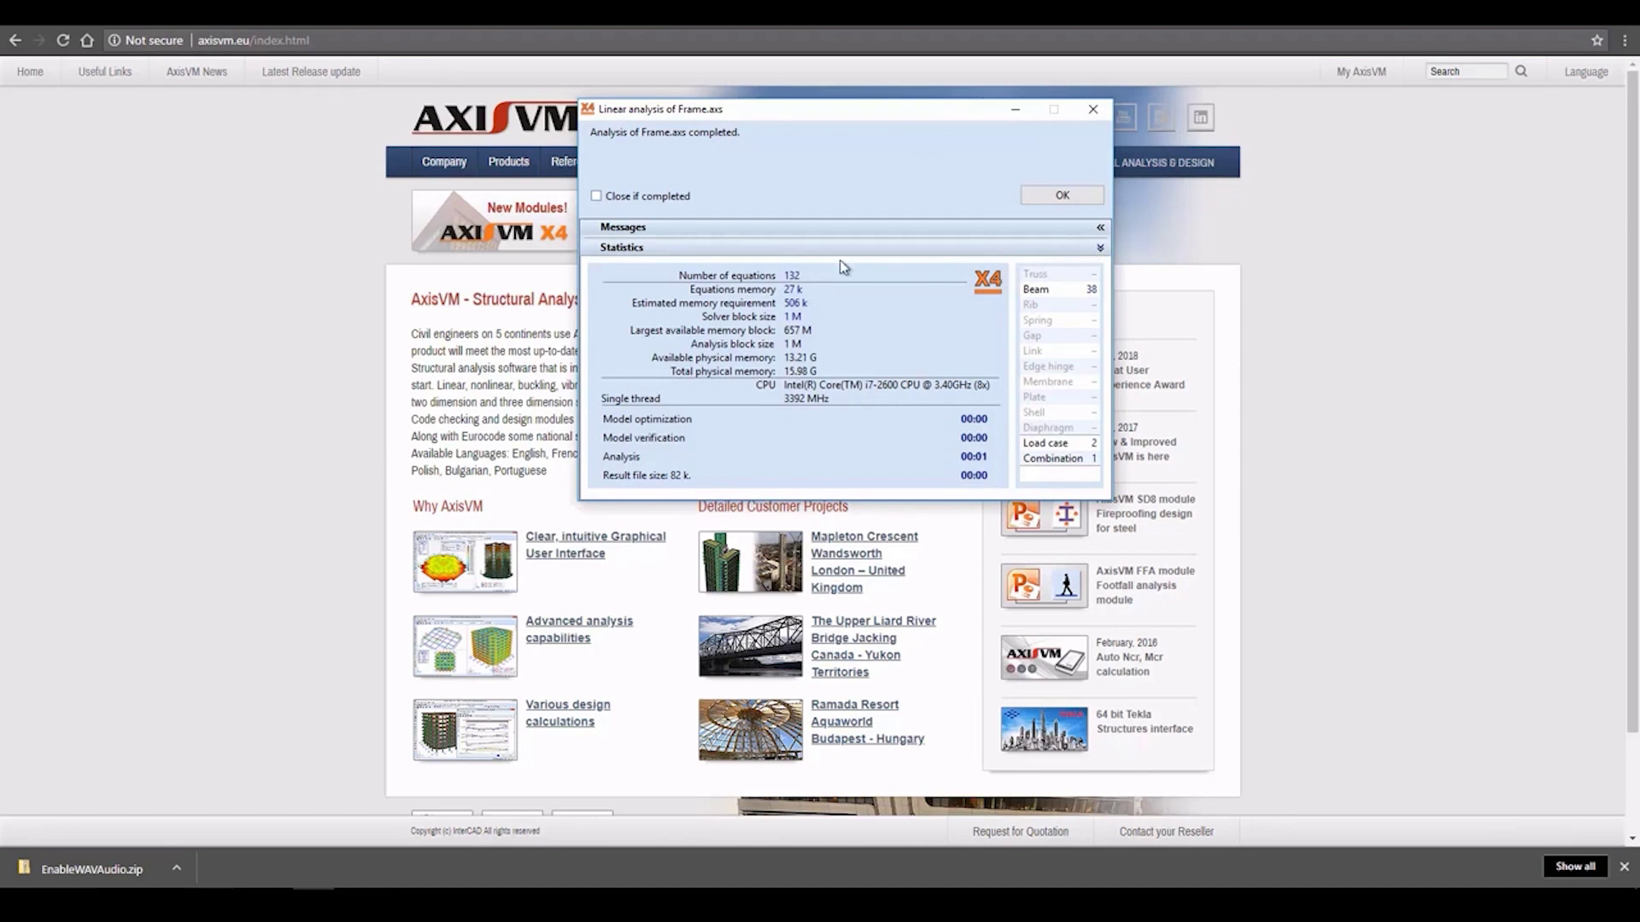
click(1077, 196)
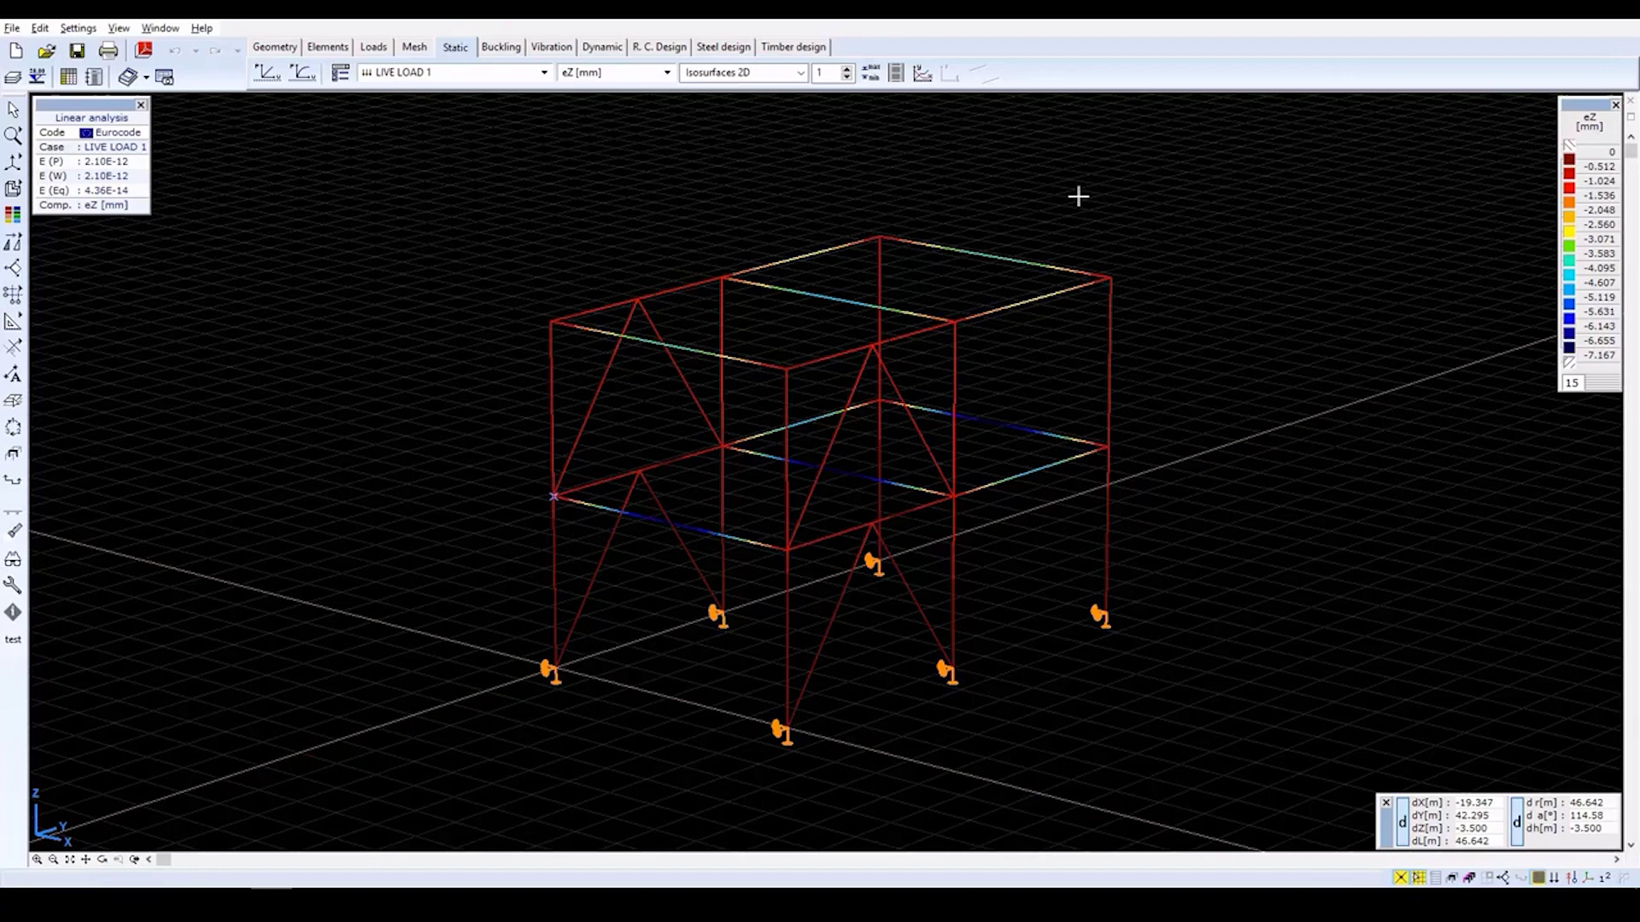
Display the eZ displacements of the ULS combination Co.#1 as a diagram and view the deformed frame in the X-Z plane.
click(543, 72)
click(428, 136)
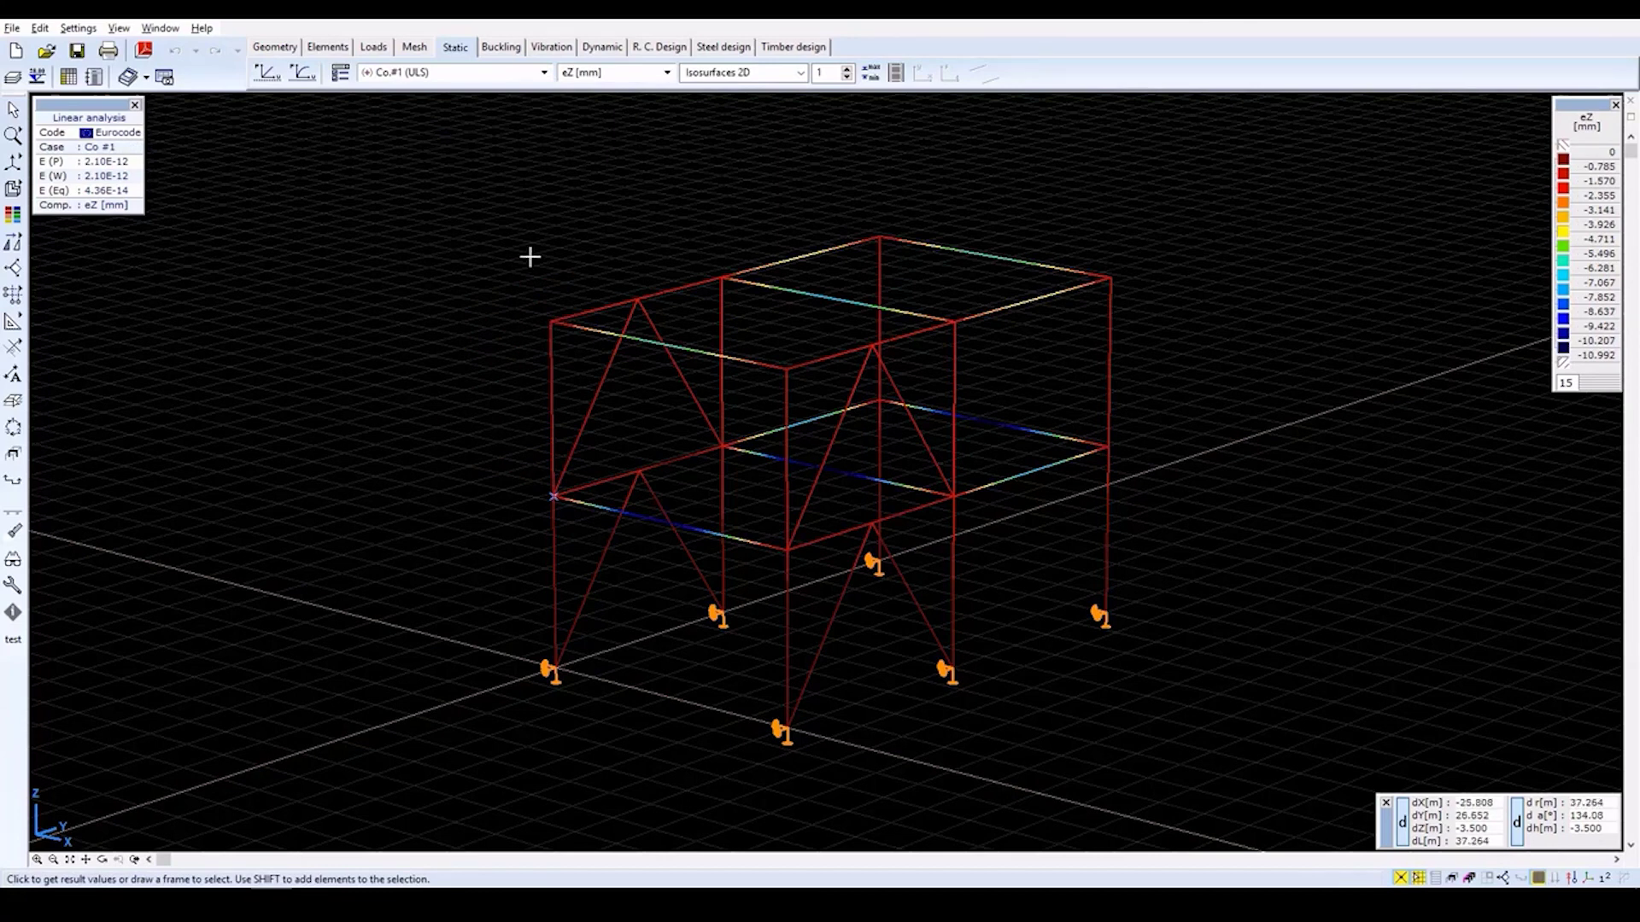
click(720, 75)
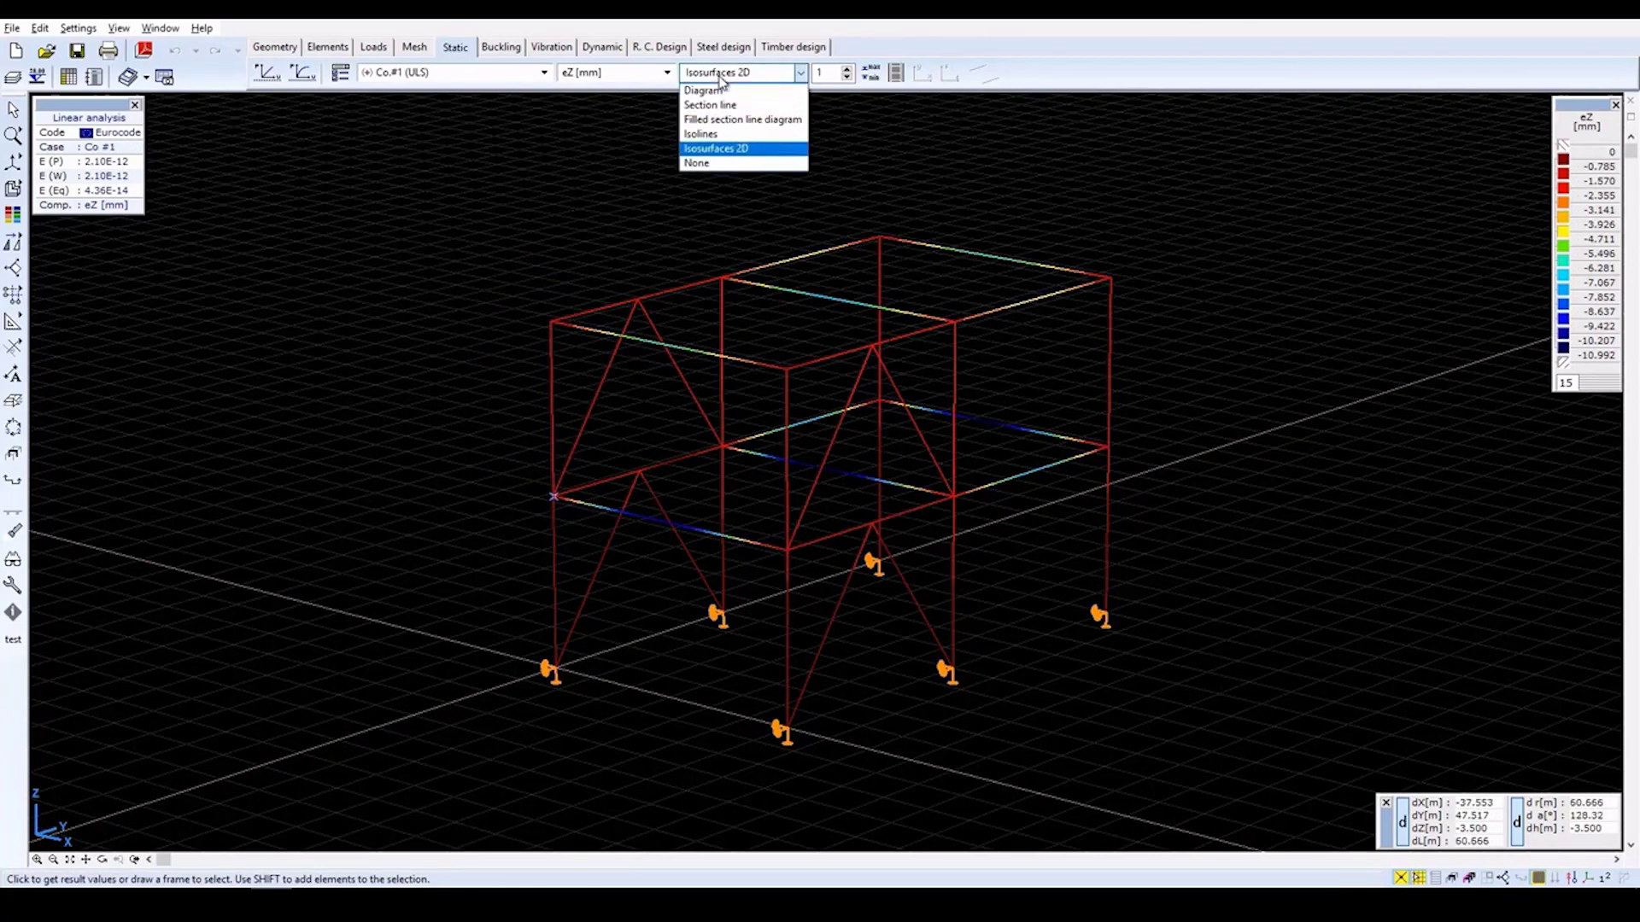
click(716, 91)
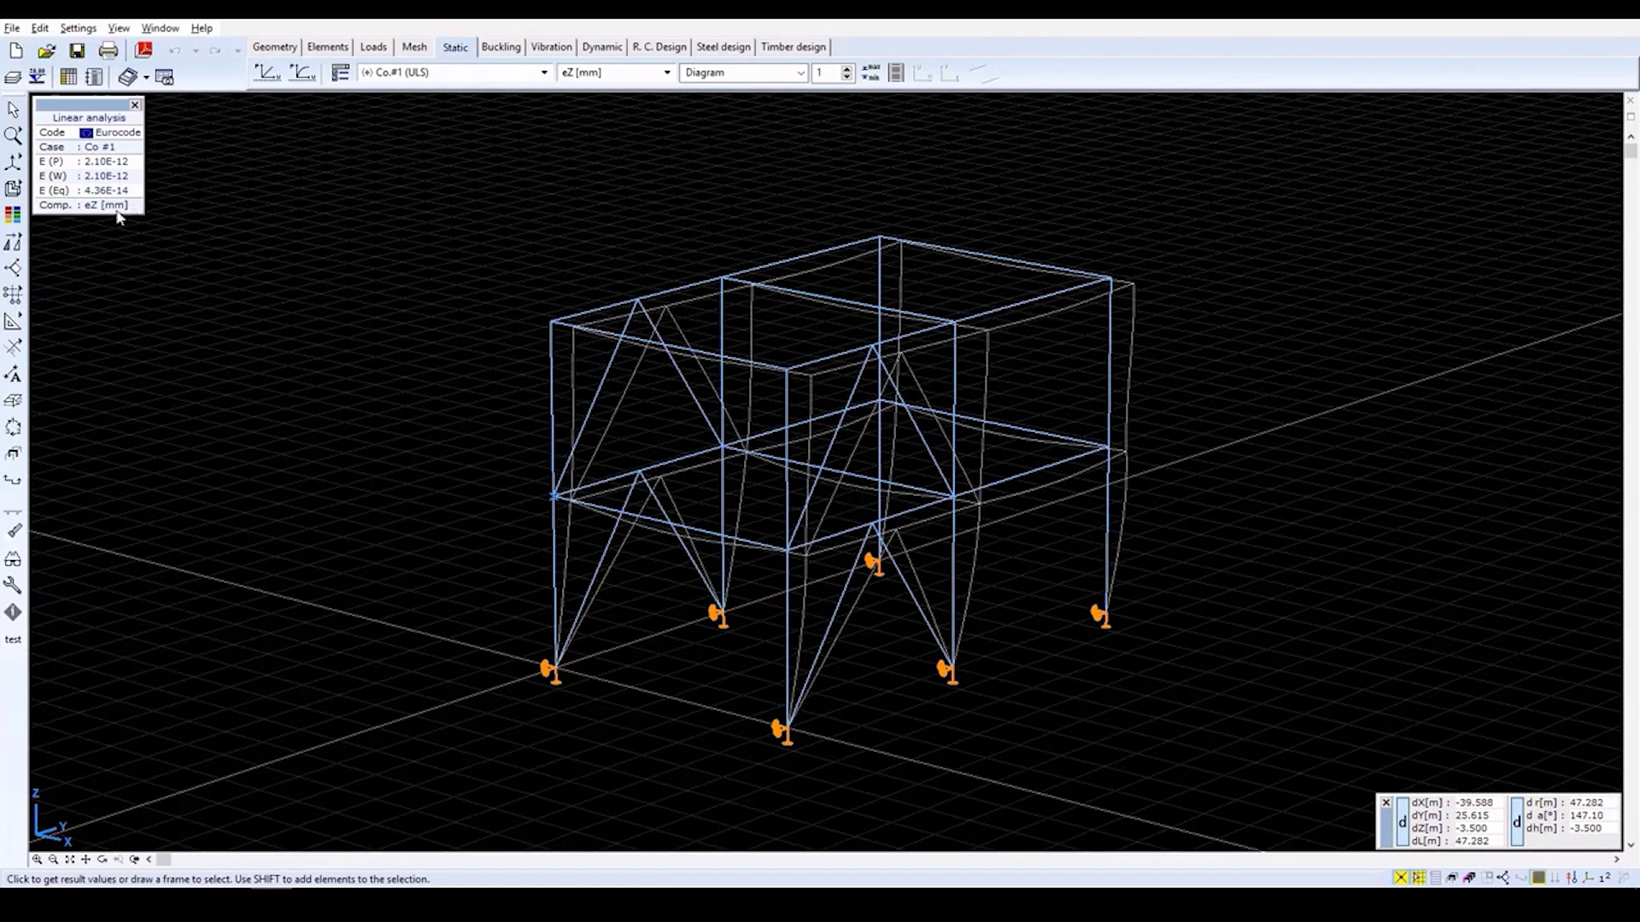
mouse_move(24, 241)
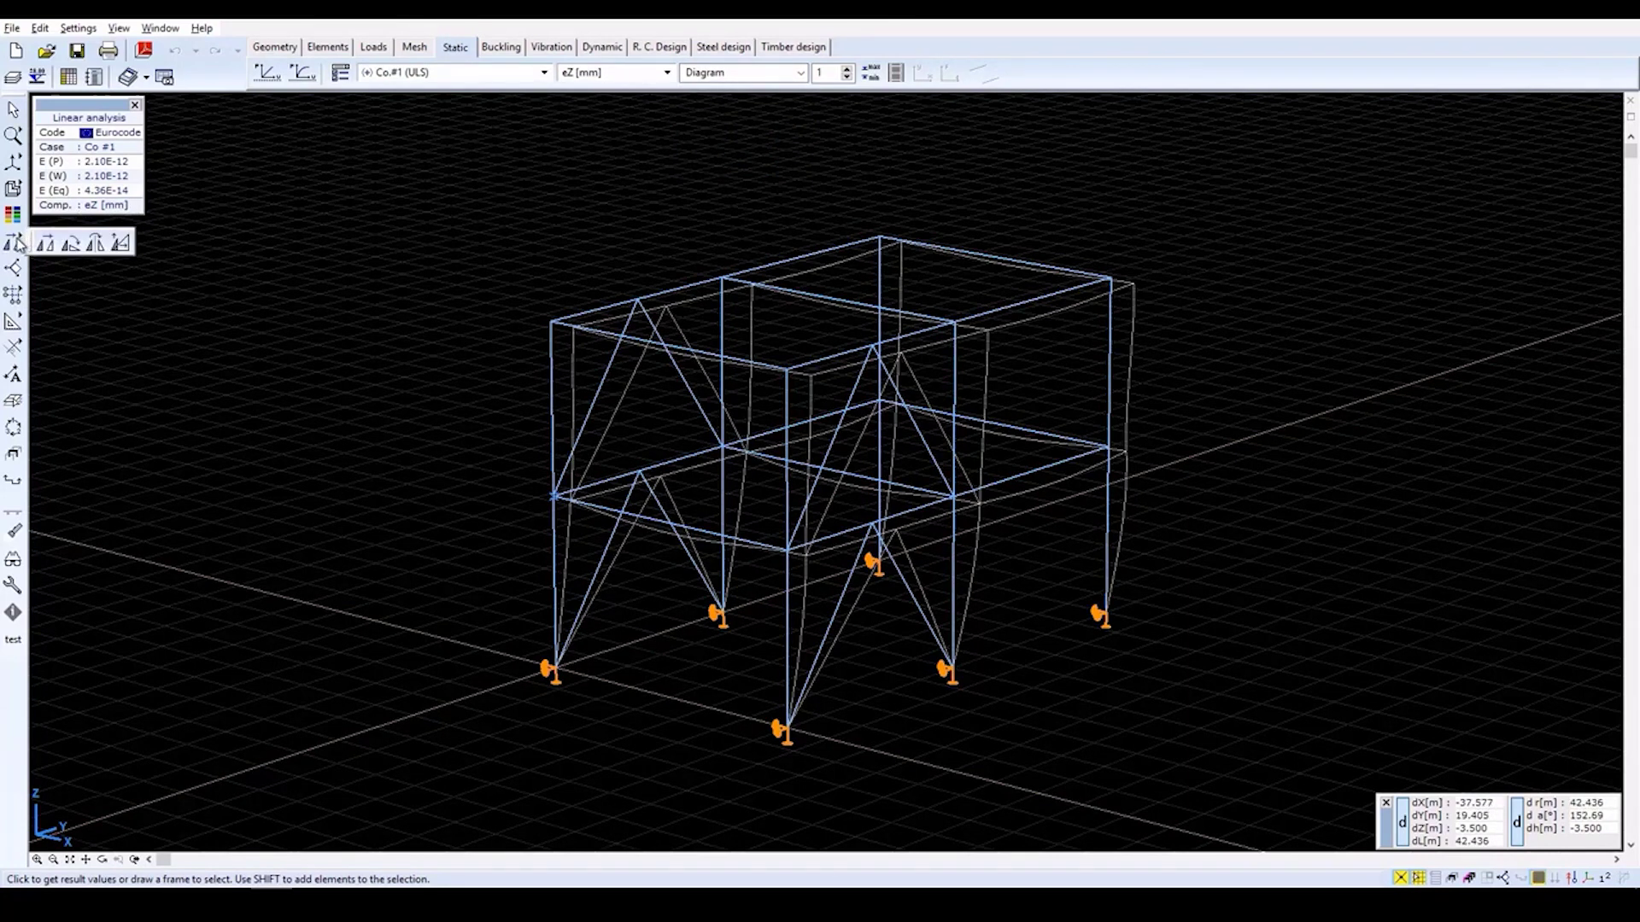
mouse_move(16, 163)
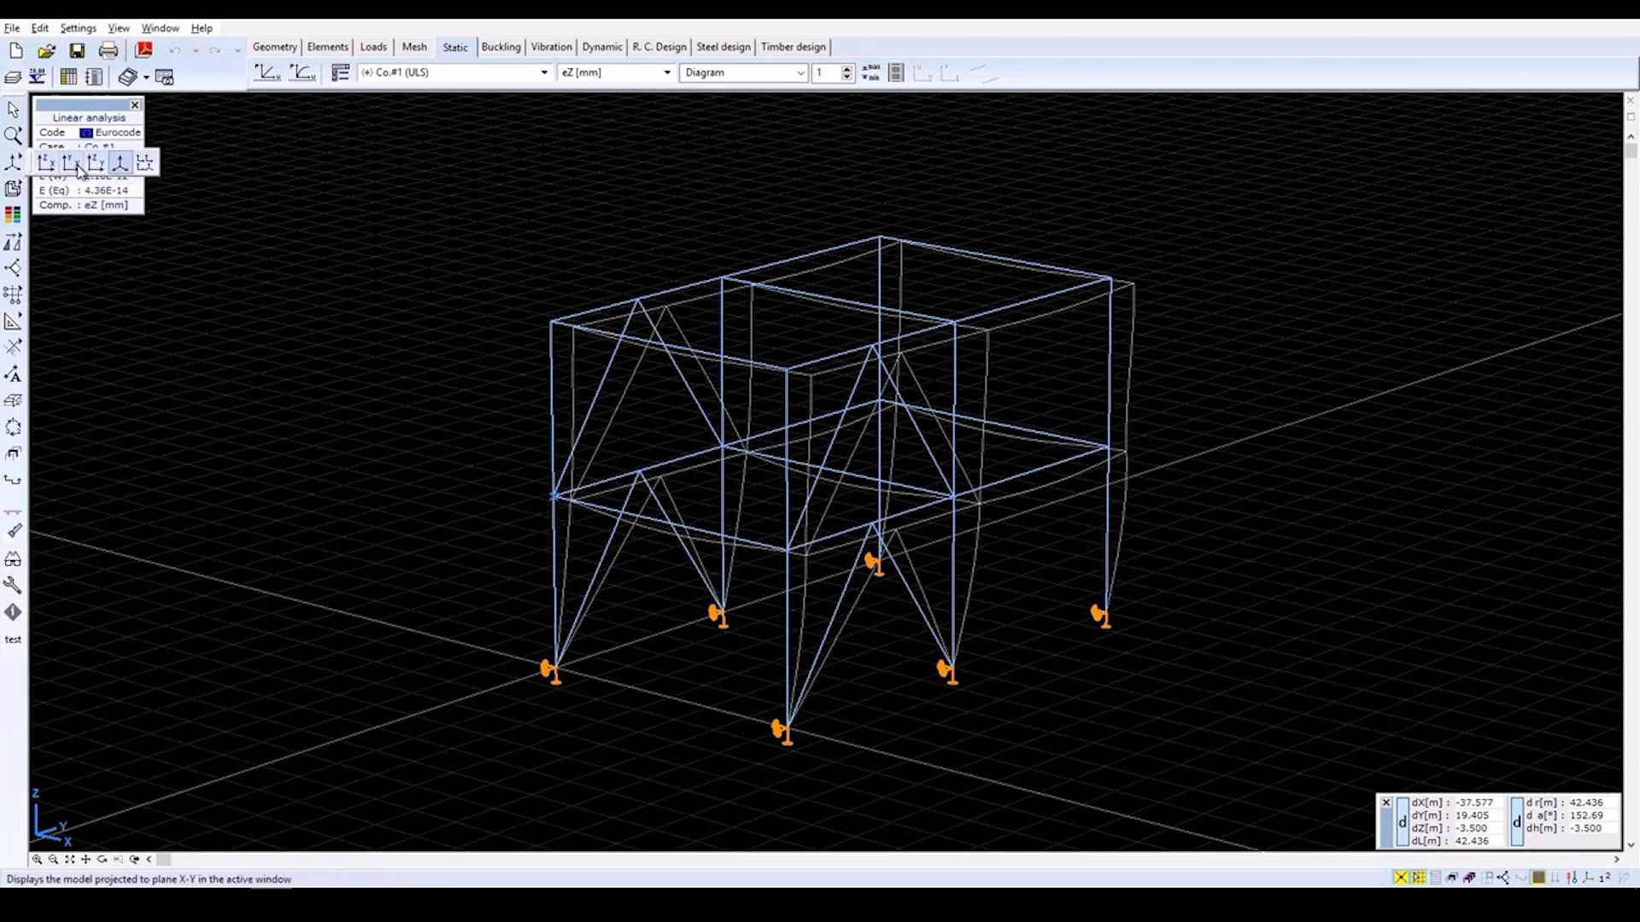
click(47, 164)
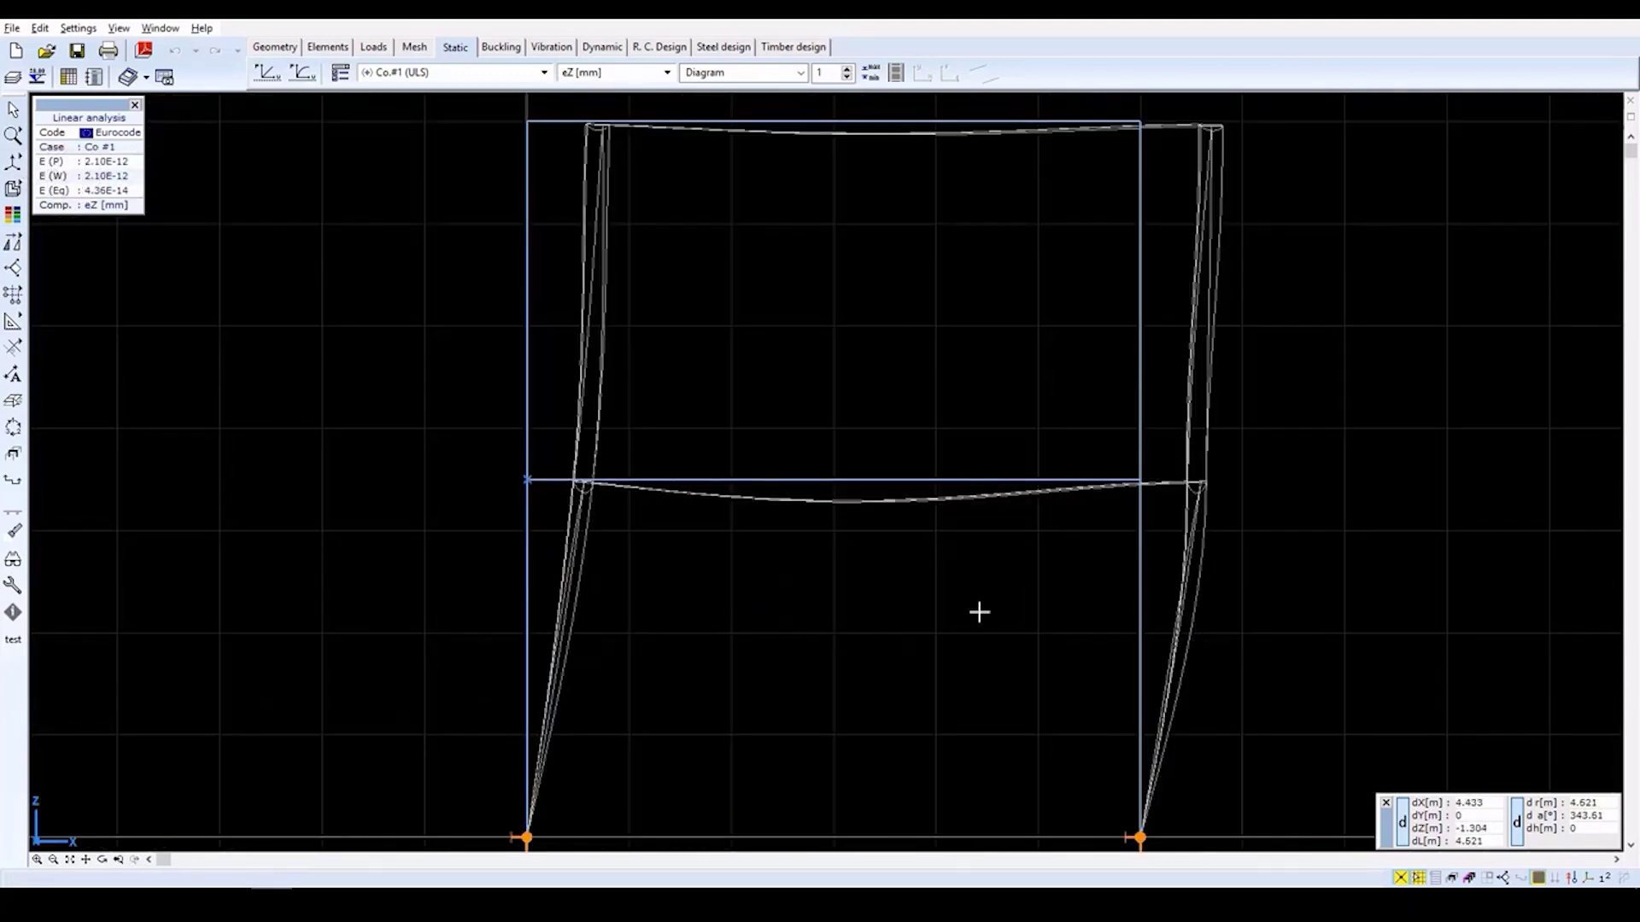
scroll(980, 612, down, 2)
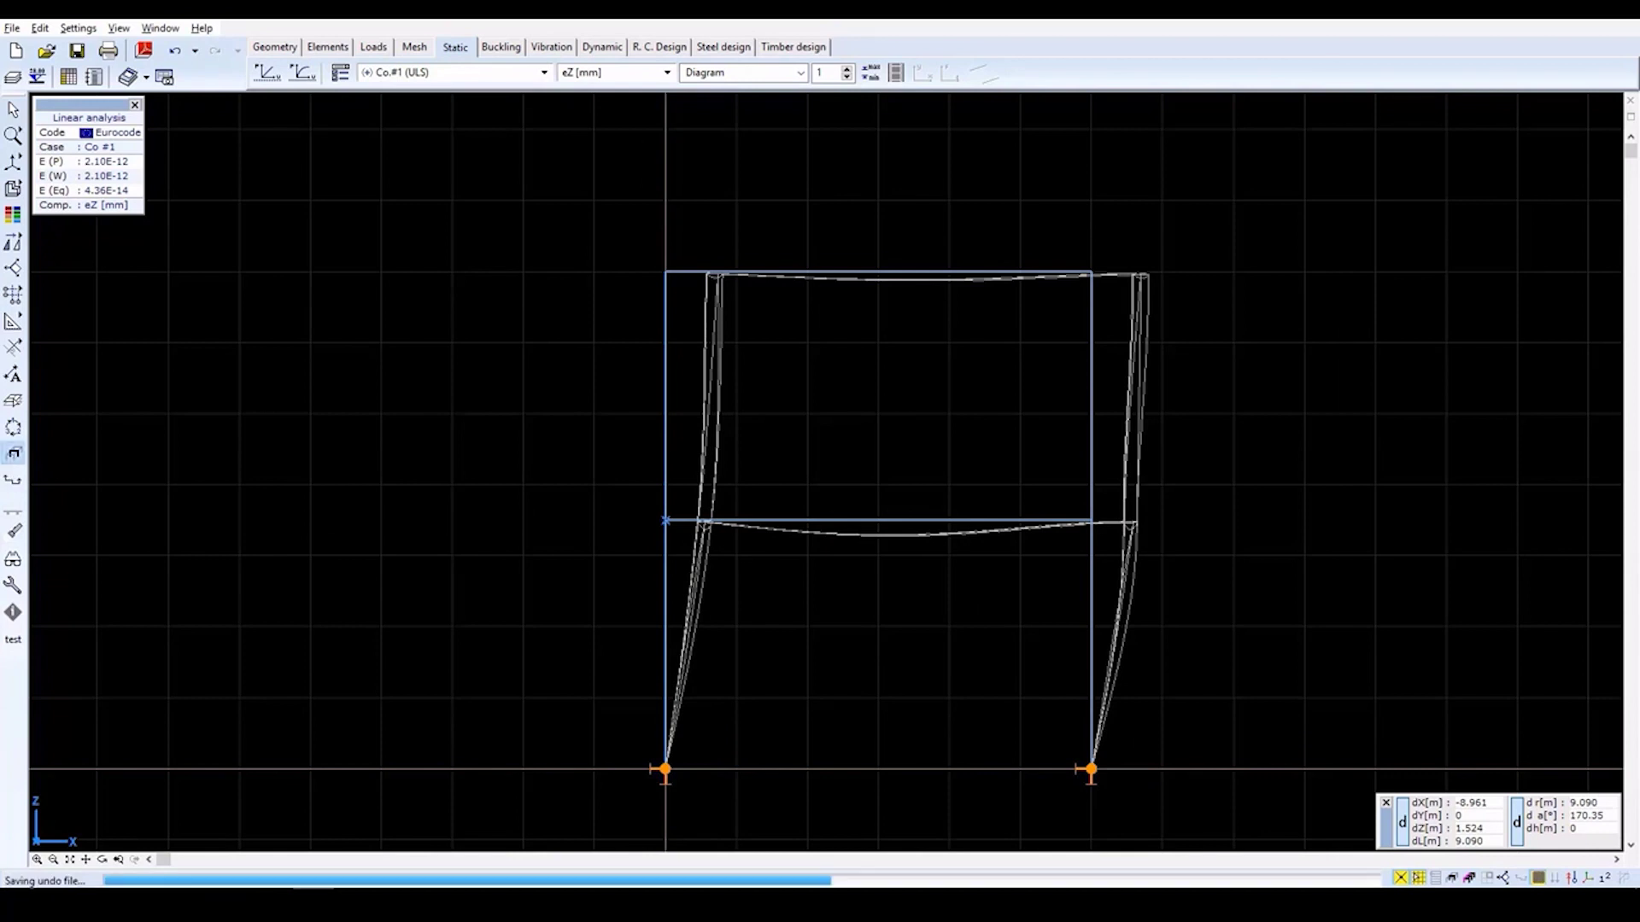
Define a part named 1 from the columns and supports on the far X side of the frame and show only that part.
click(13, 459)
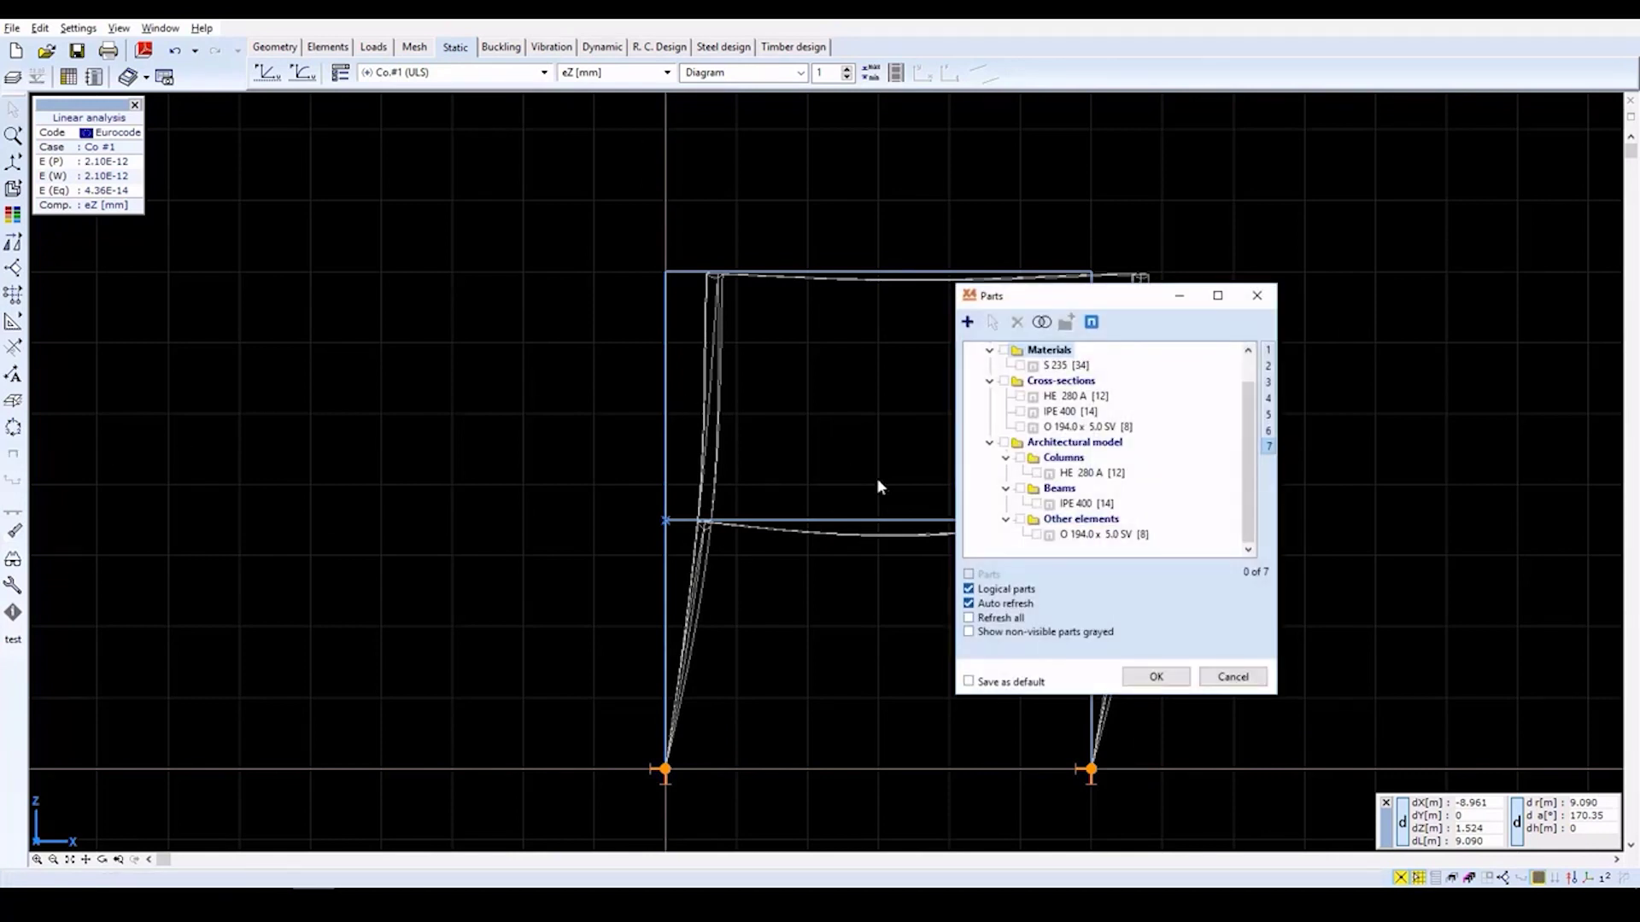
click(968, 323)
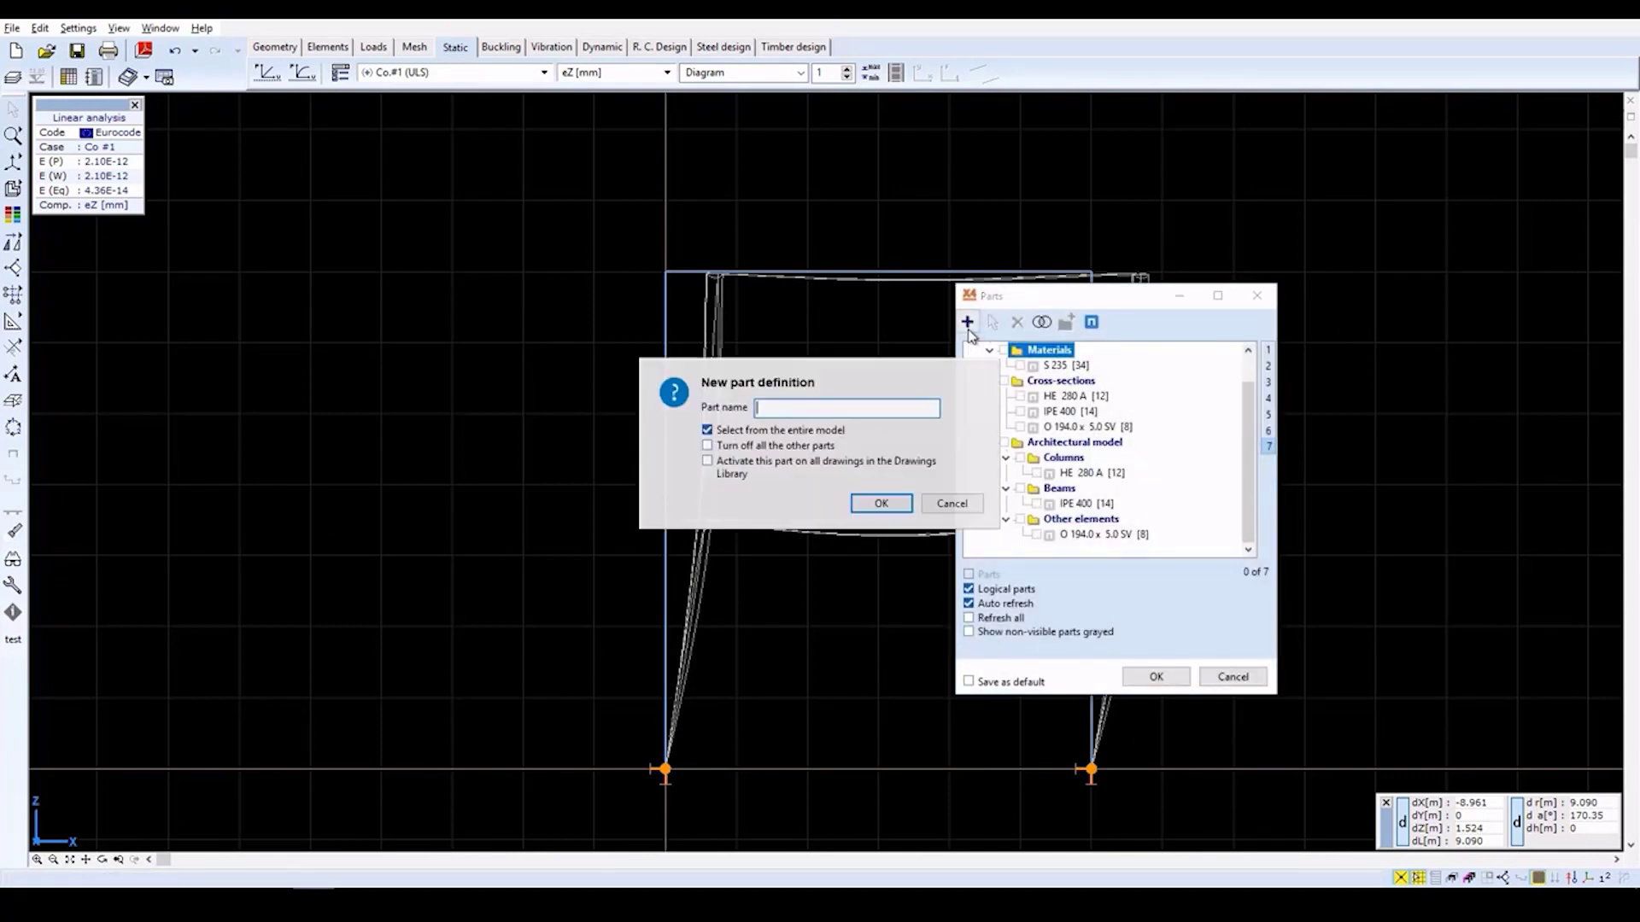
text(1)
click(891, 504)
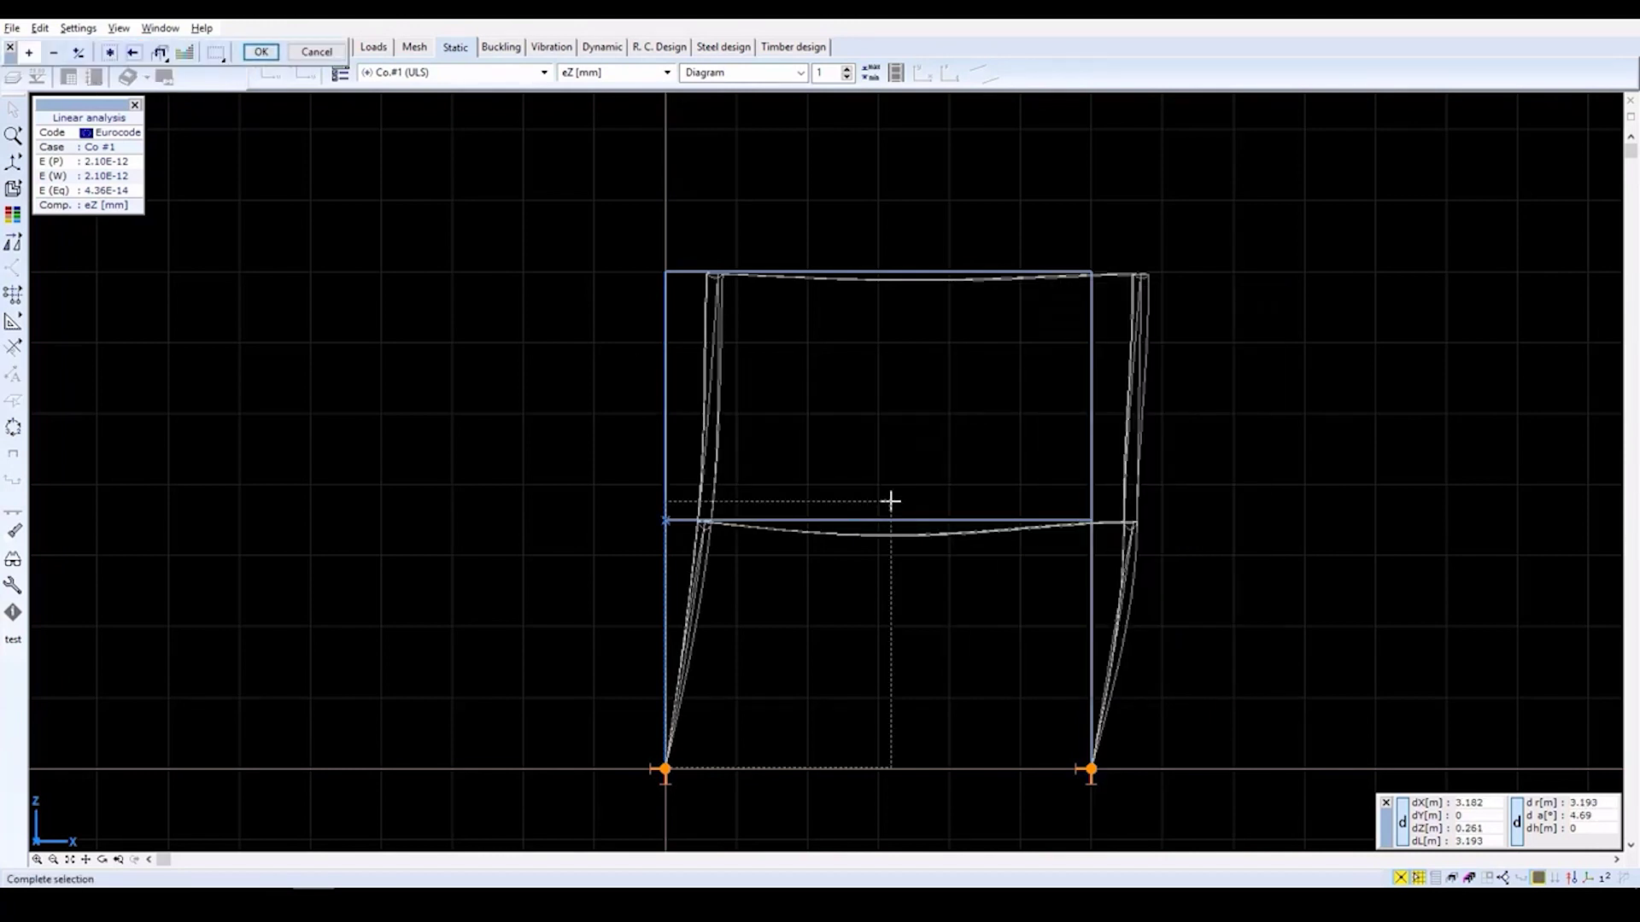
click(630, 574)
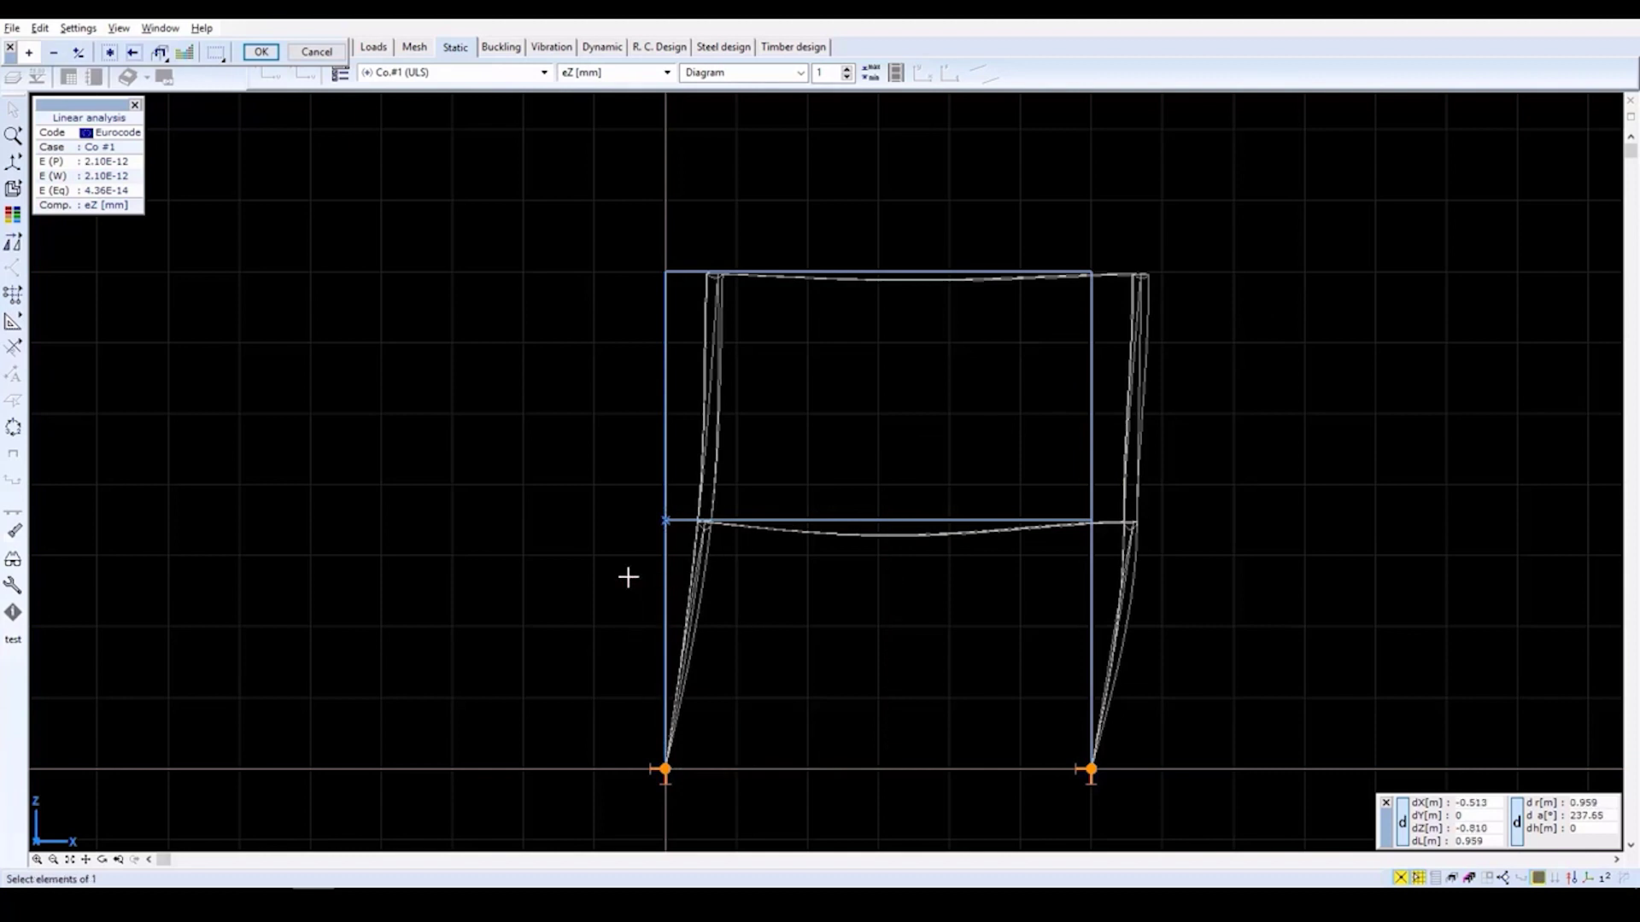
click(1075, 245)
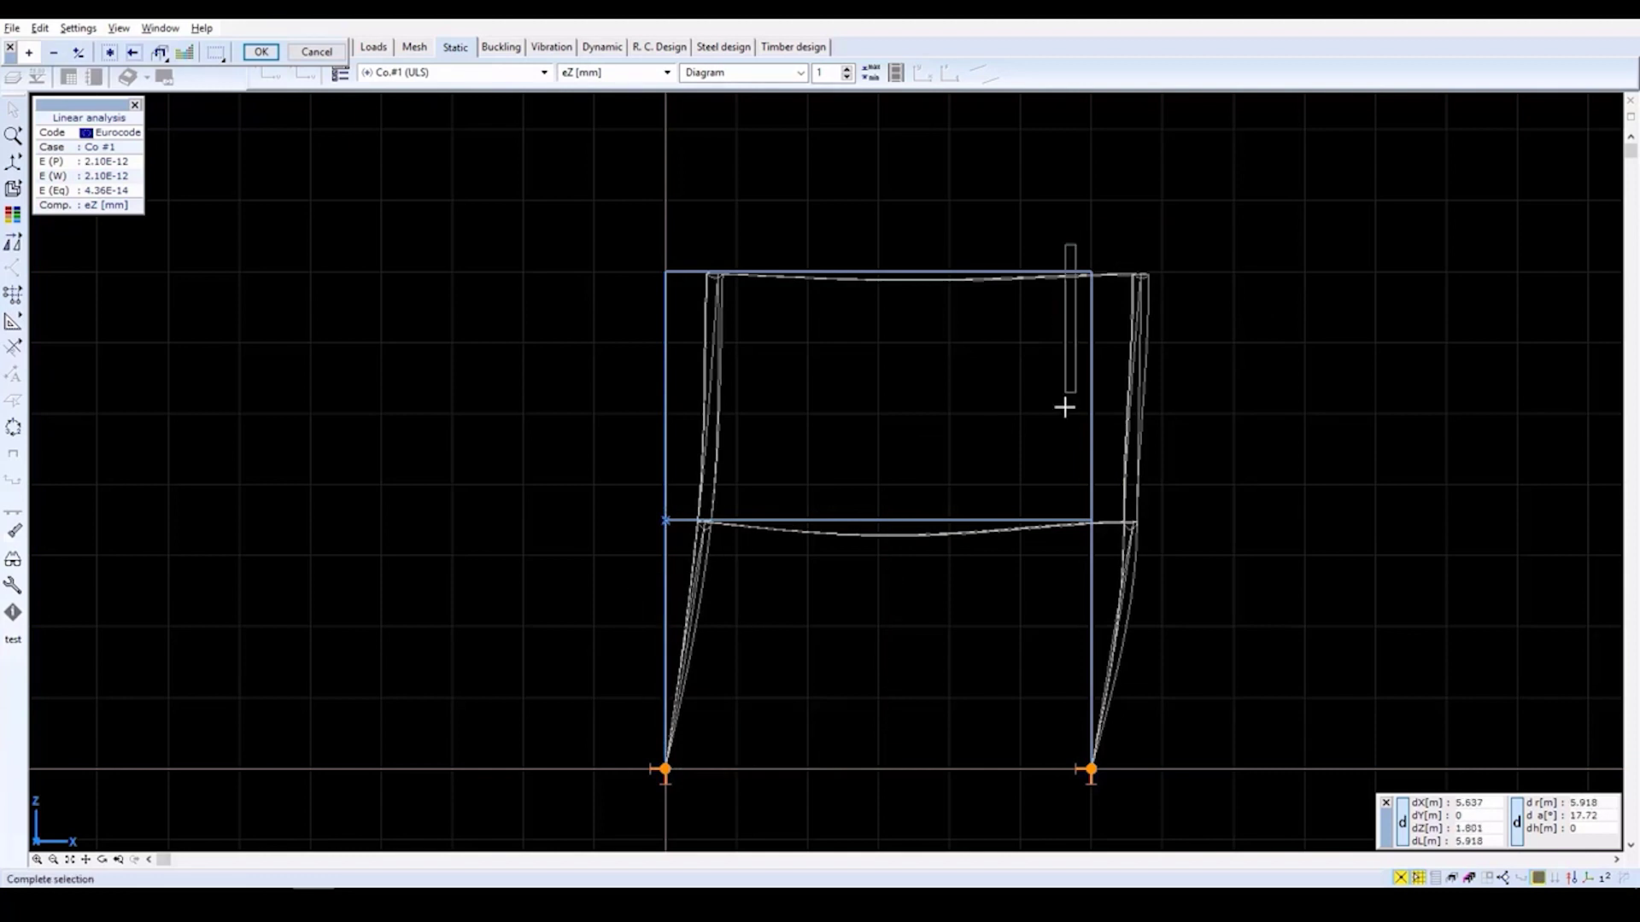
click(1111, 795)
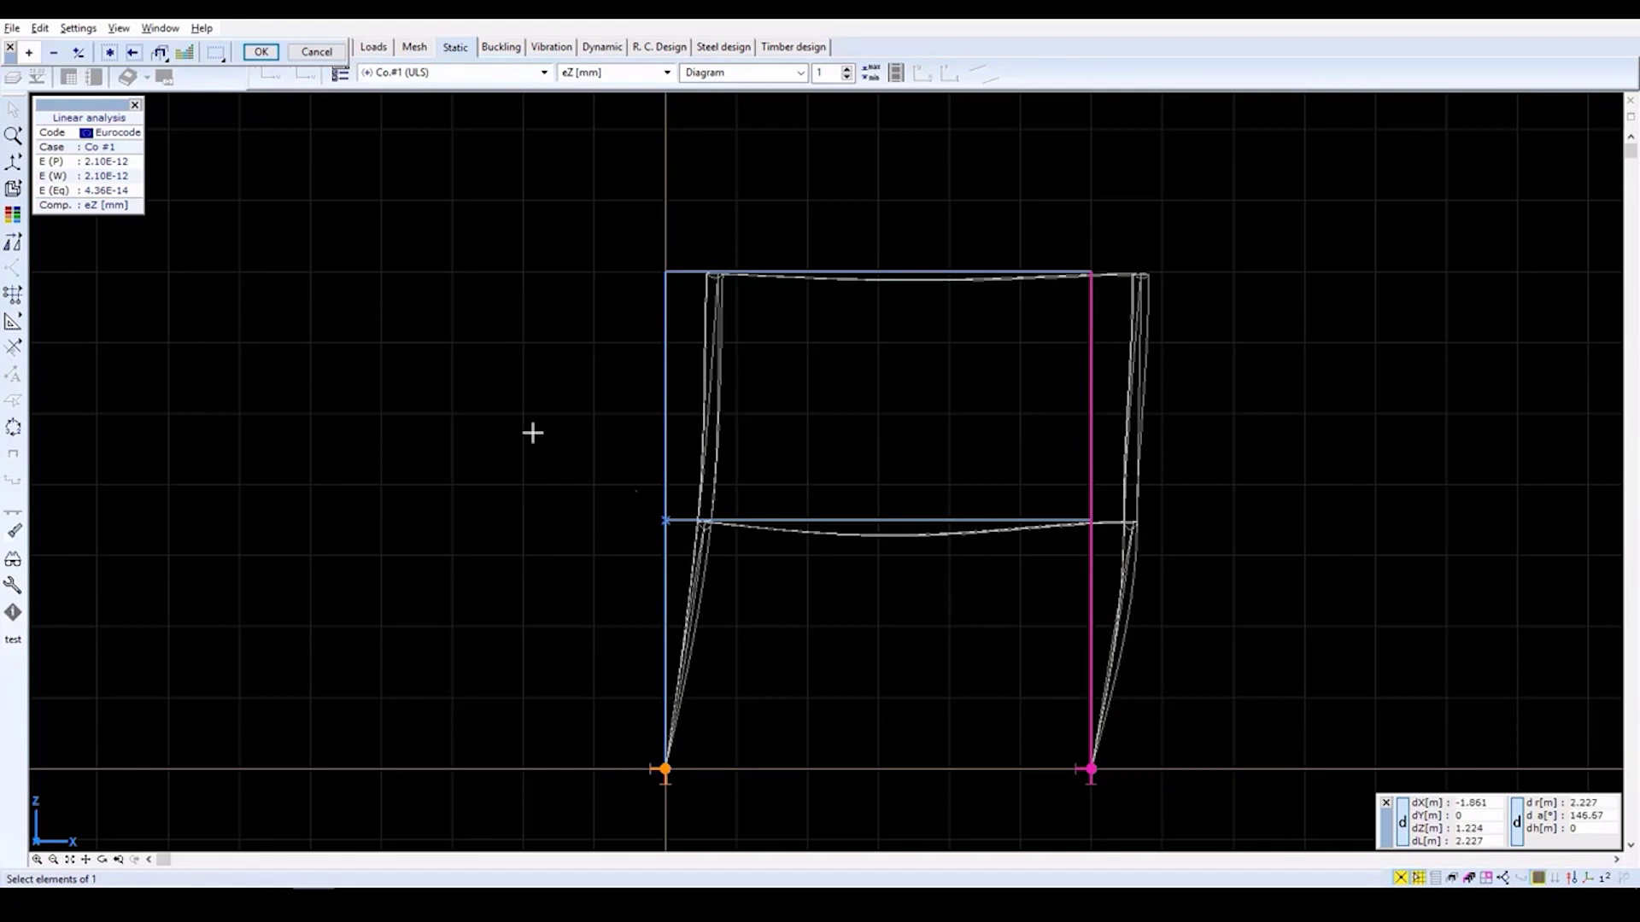
click(266, 49)
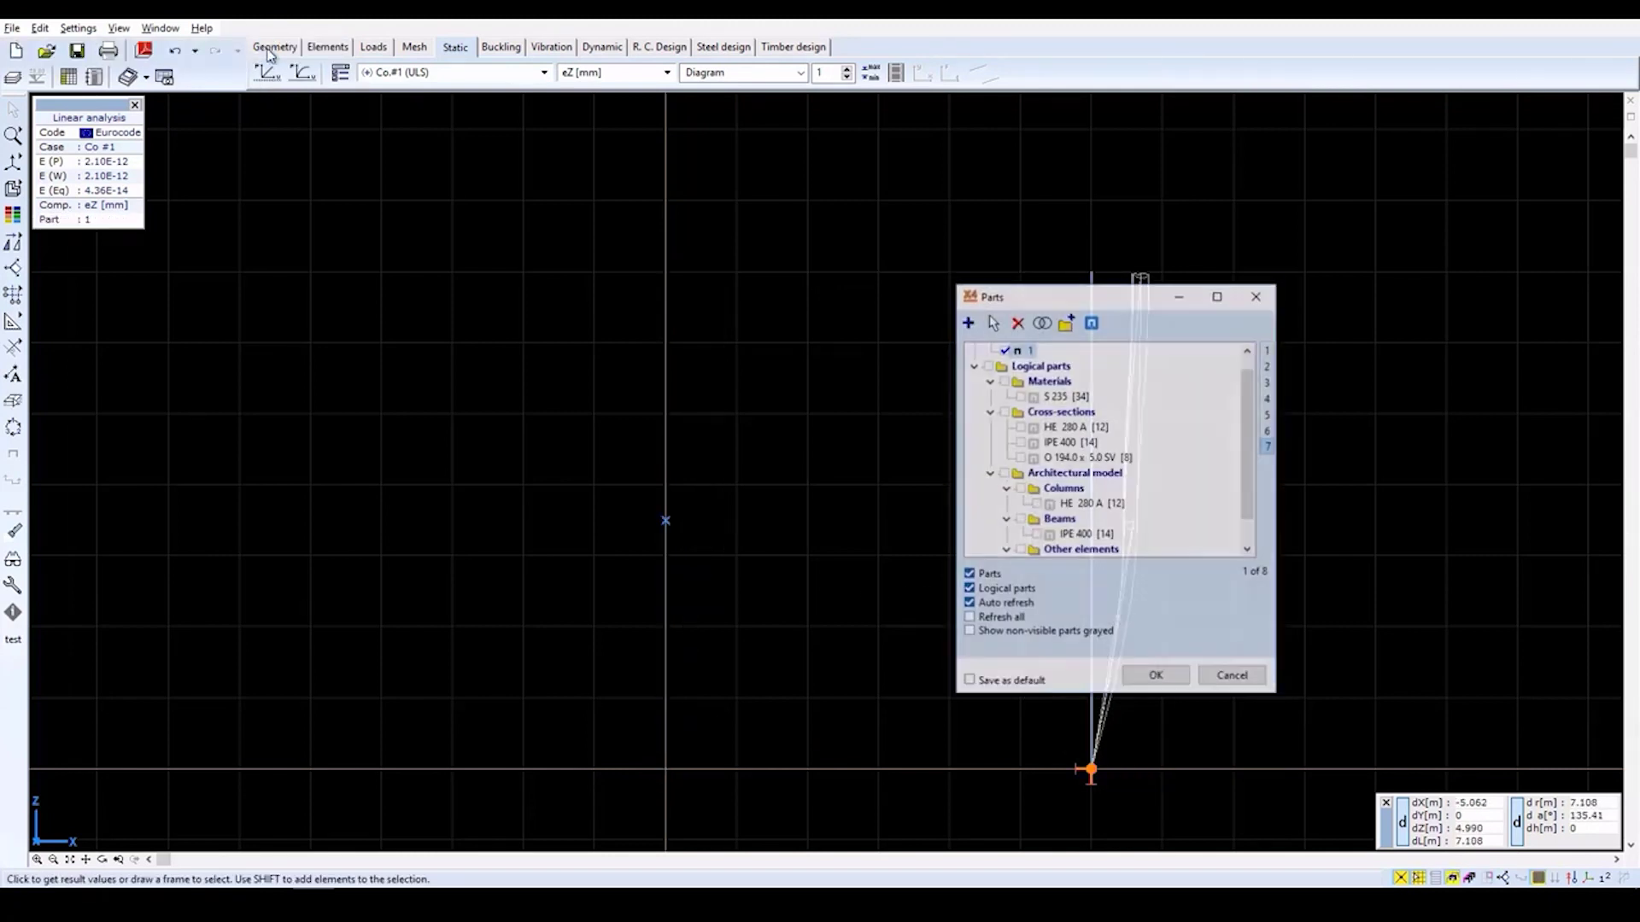
click(1157, 677)
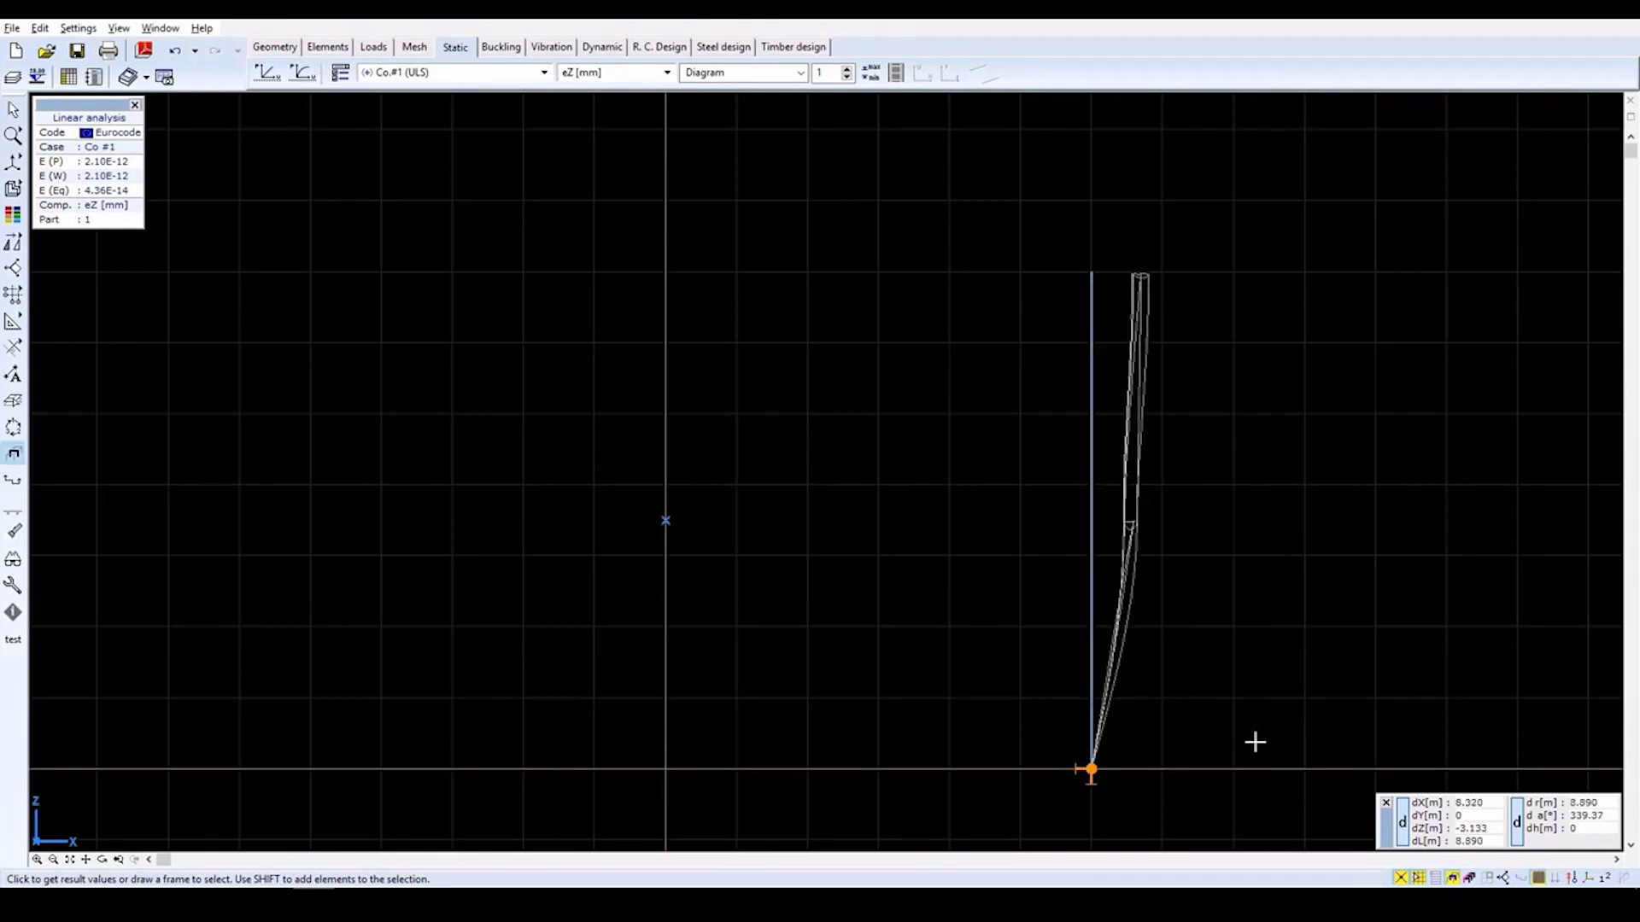
View part 1 in the Y-Z plane and write the eZ displacement values to the lines, min./max. only.
click(120, 860)
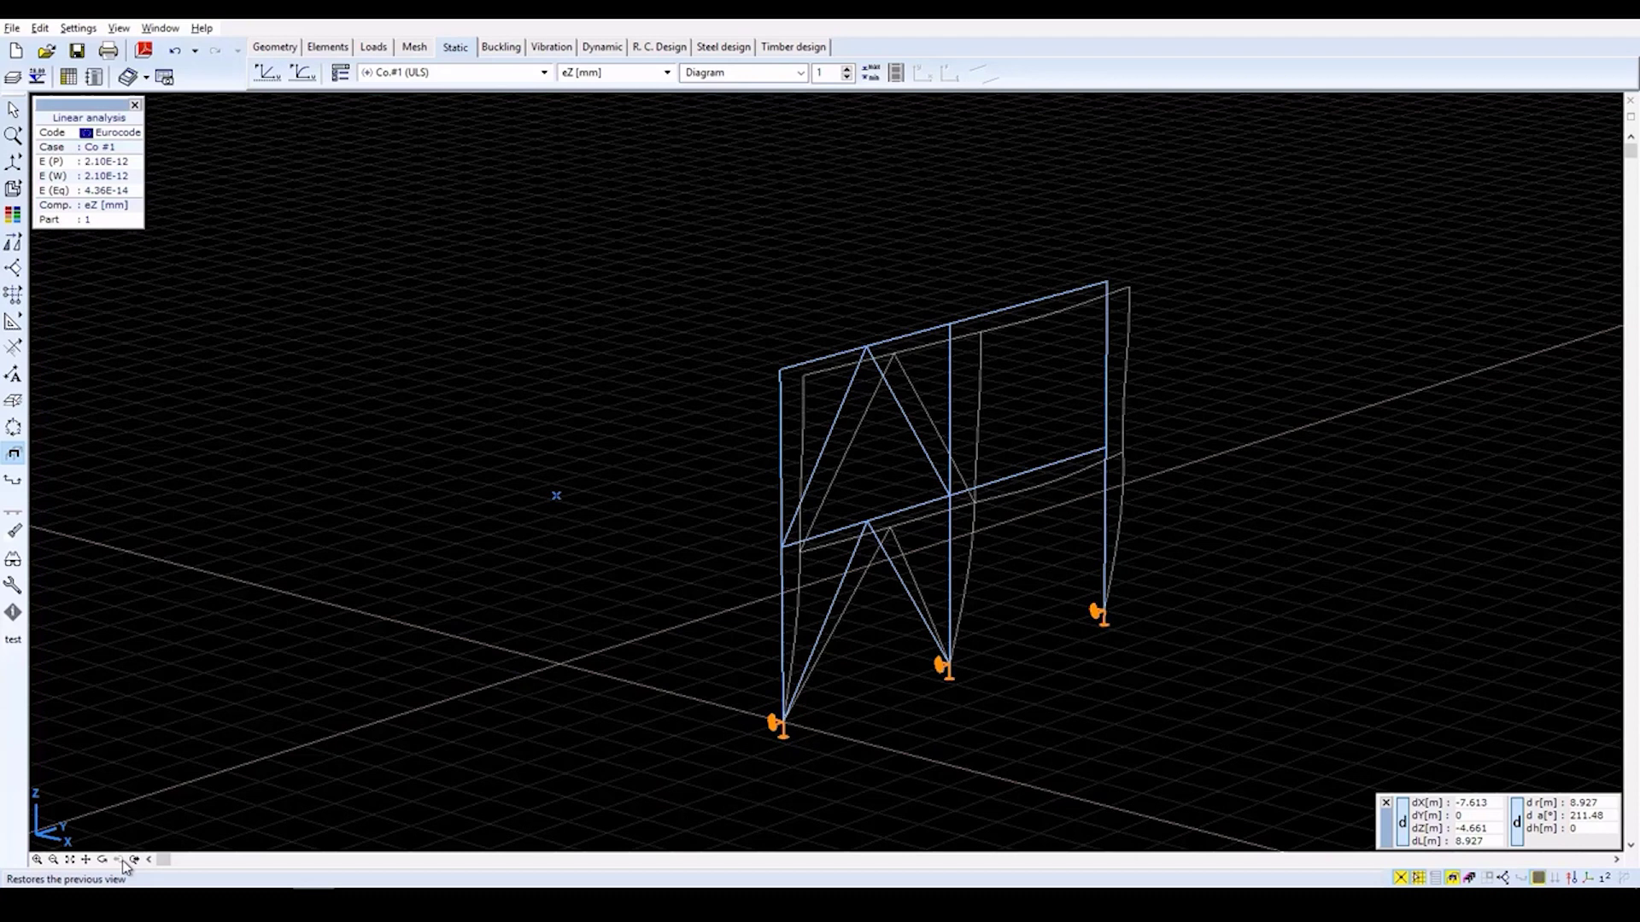
mouse_move(13, 161)
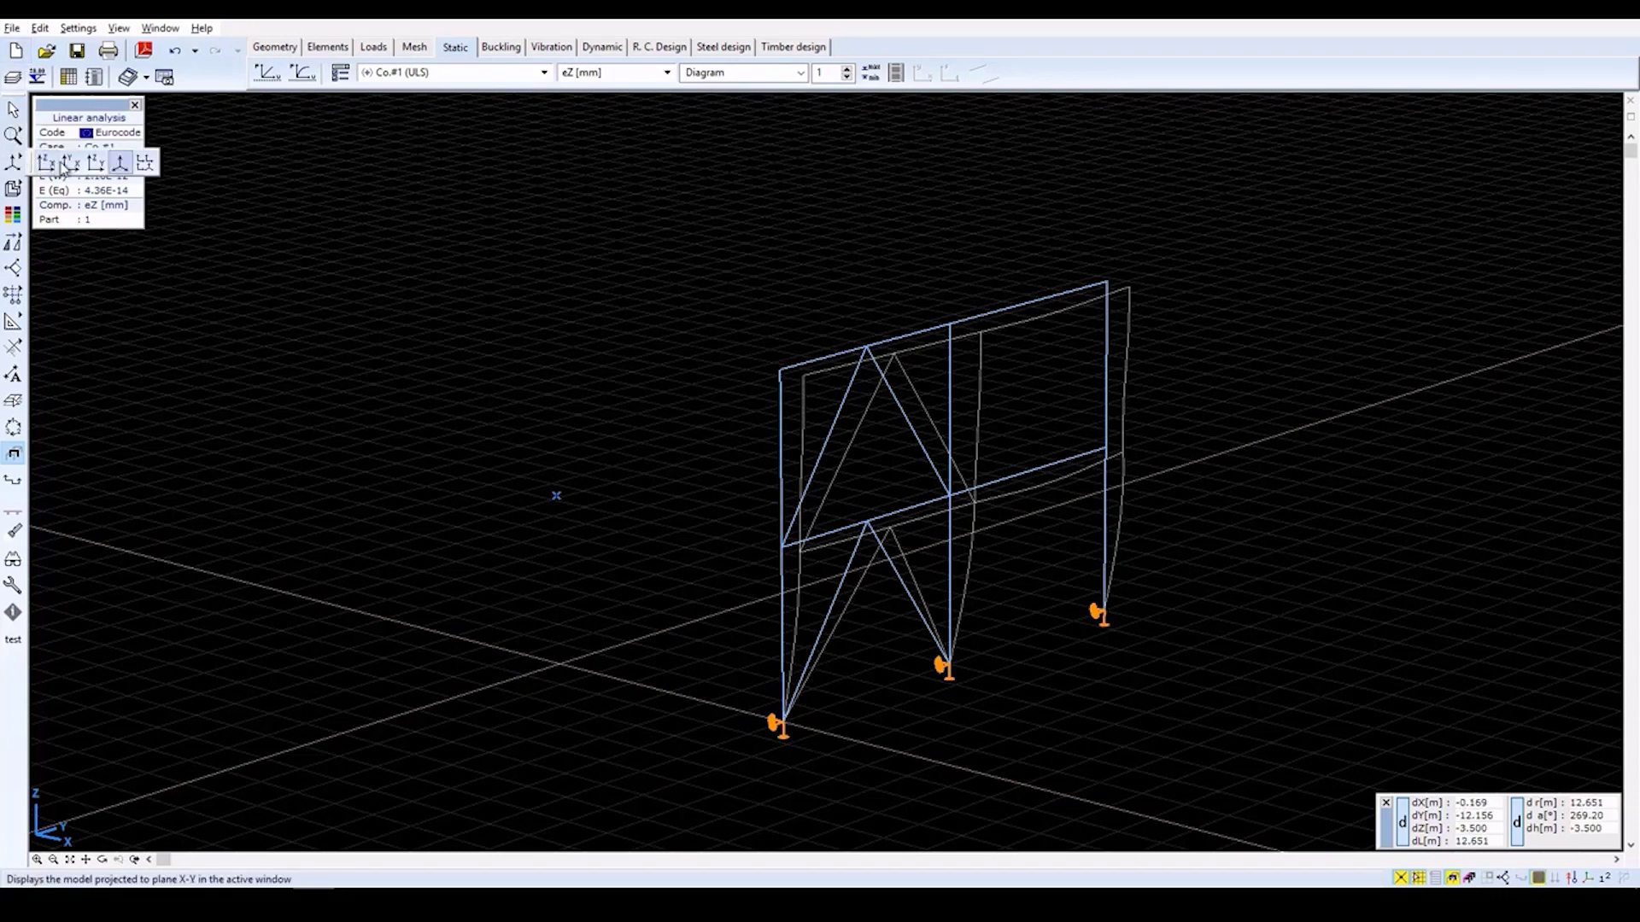
click(94, 162)
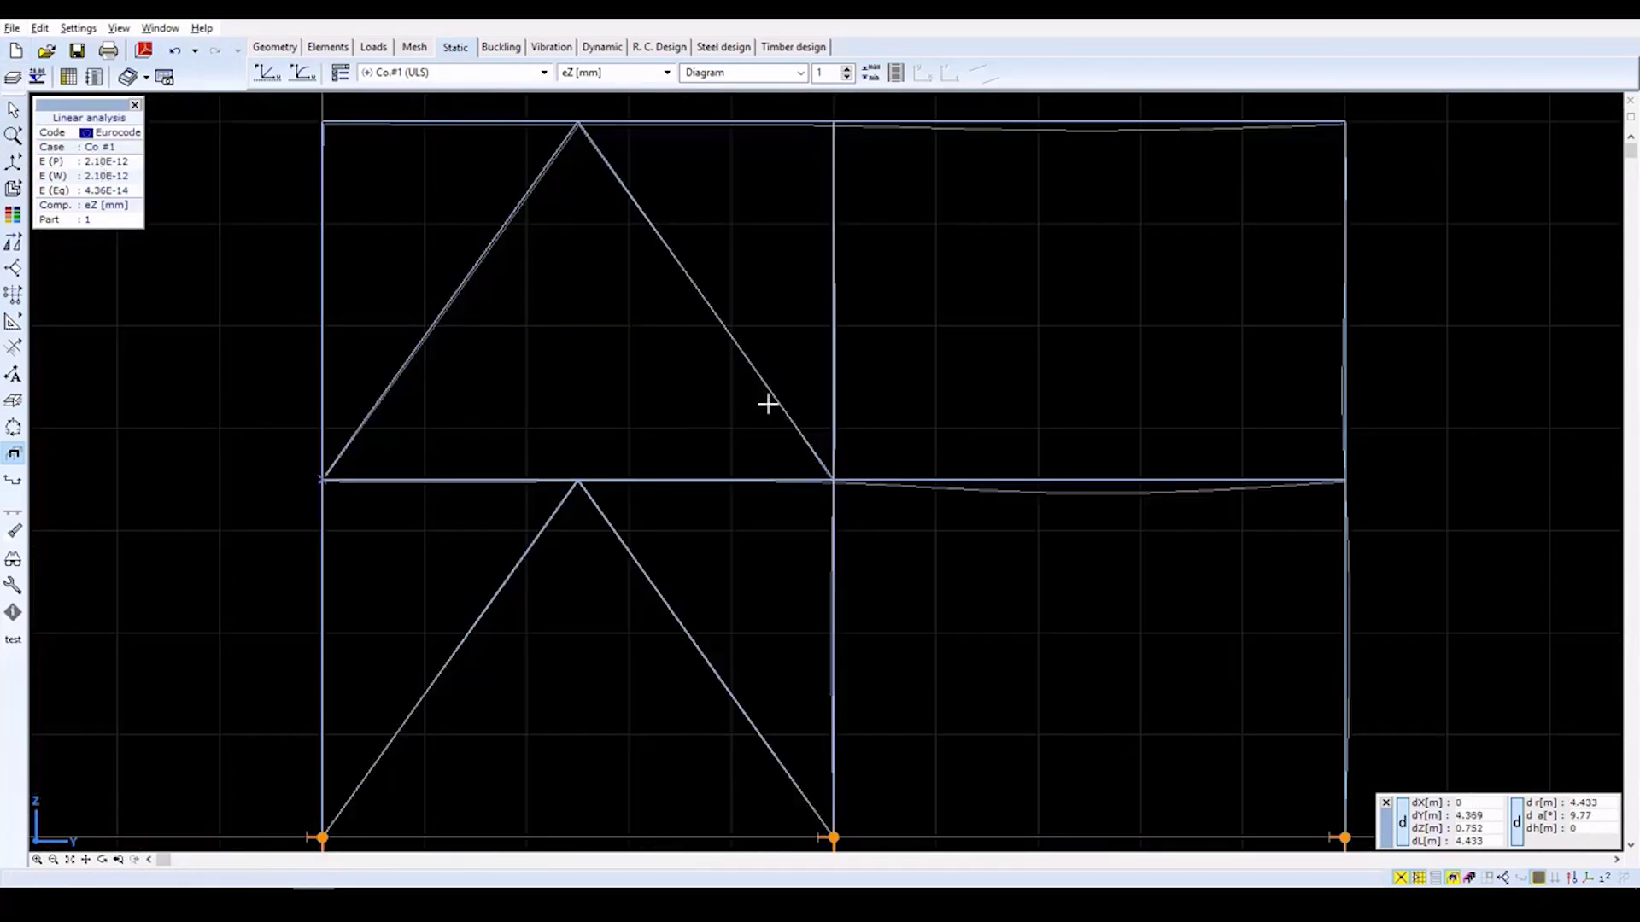
scroll(807, 440, down, 2)
scroll(807, 440, up, 1)
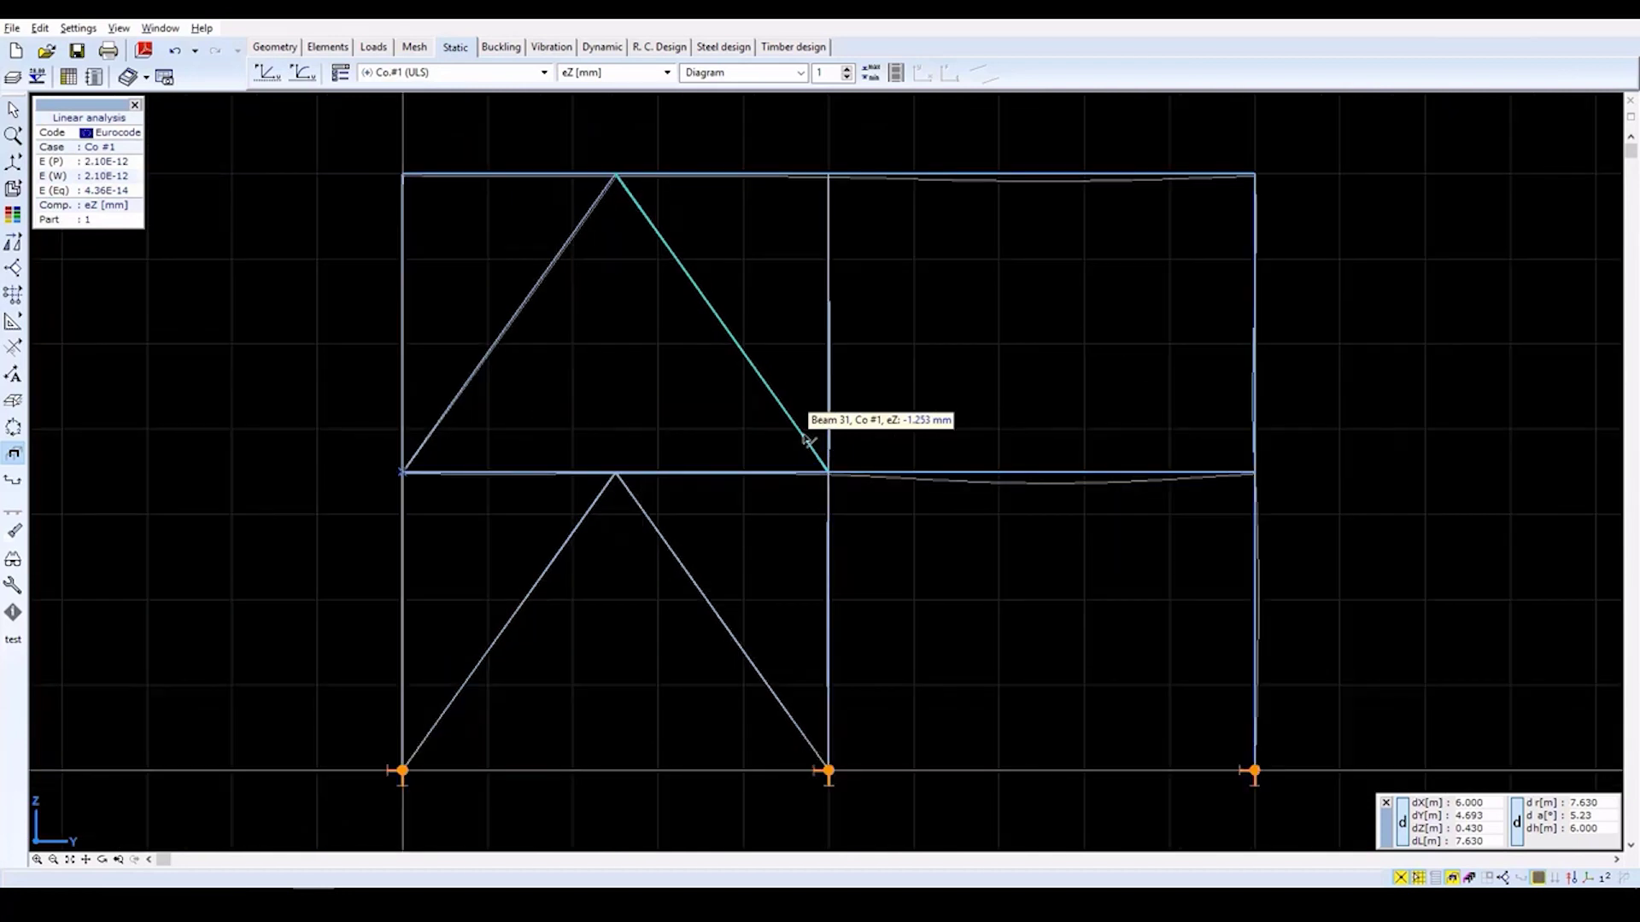
right_click(807, 440)
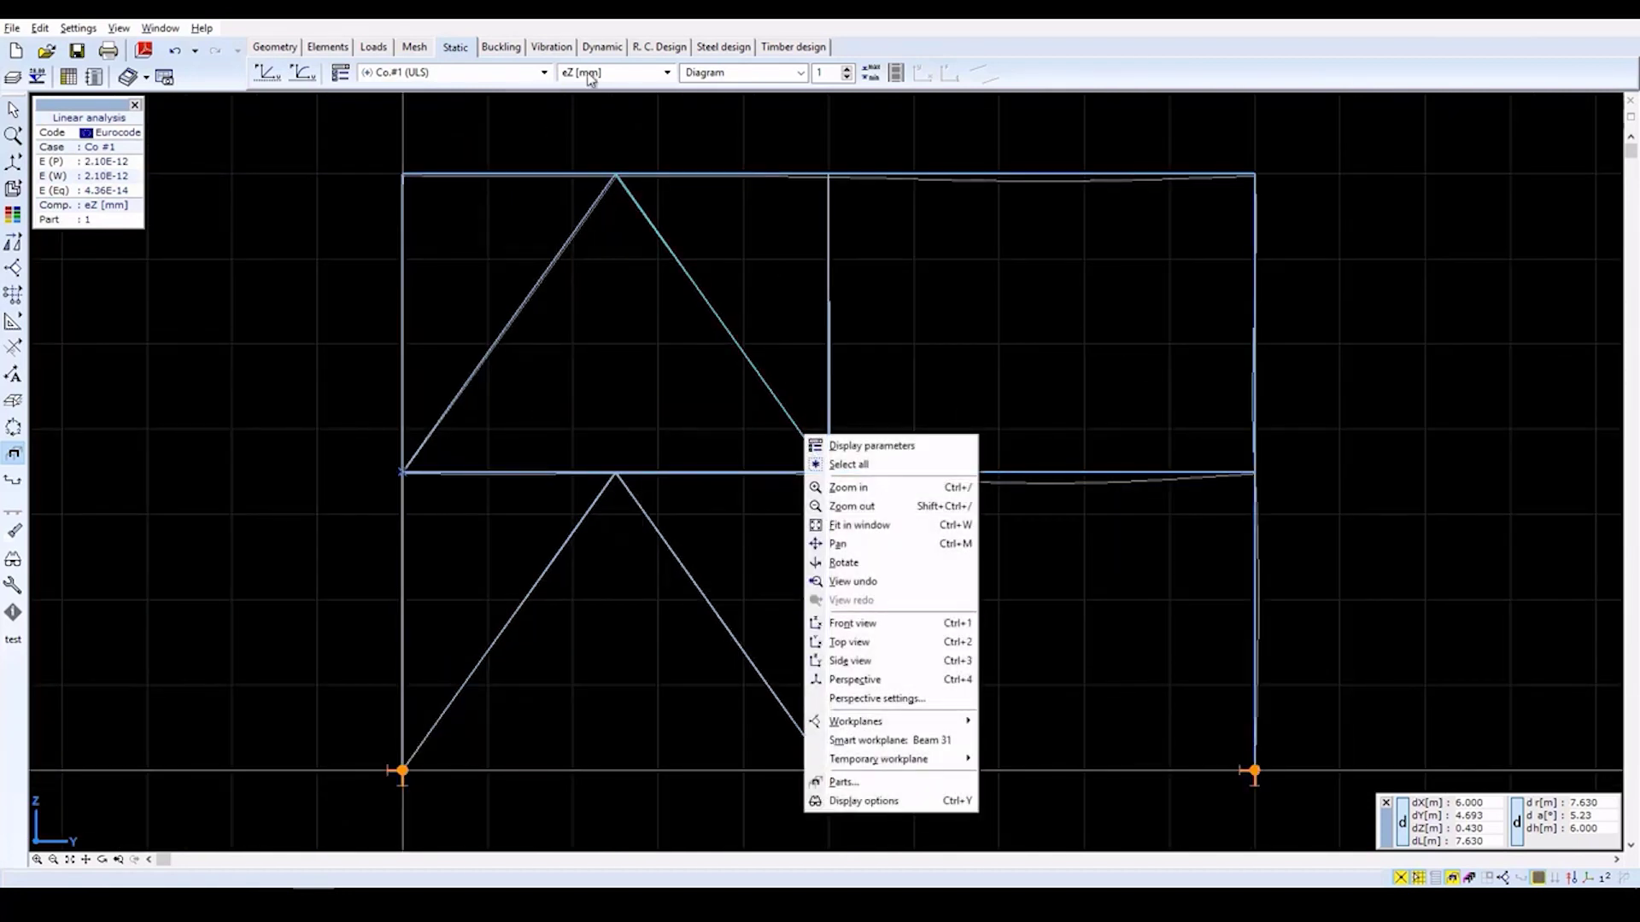
click(339, 76)
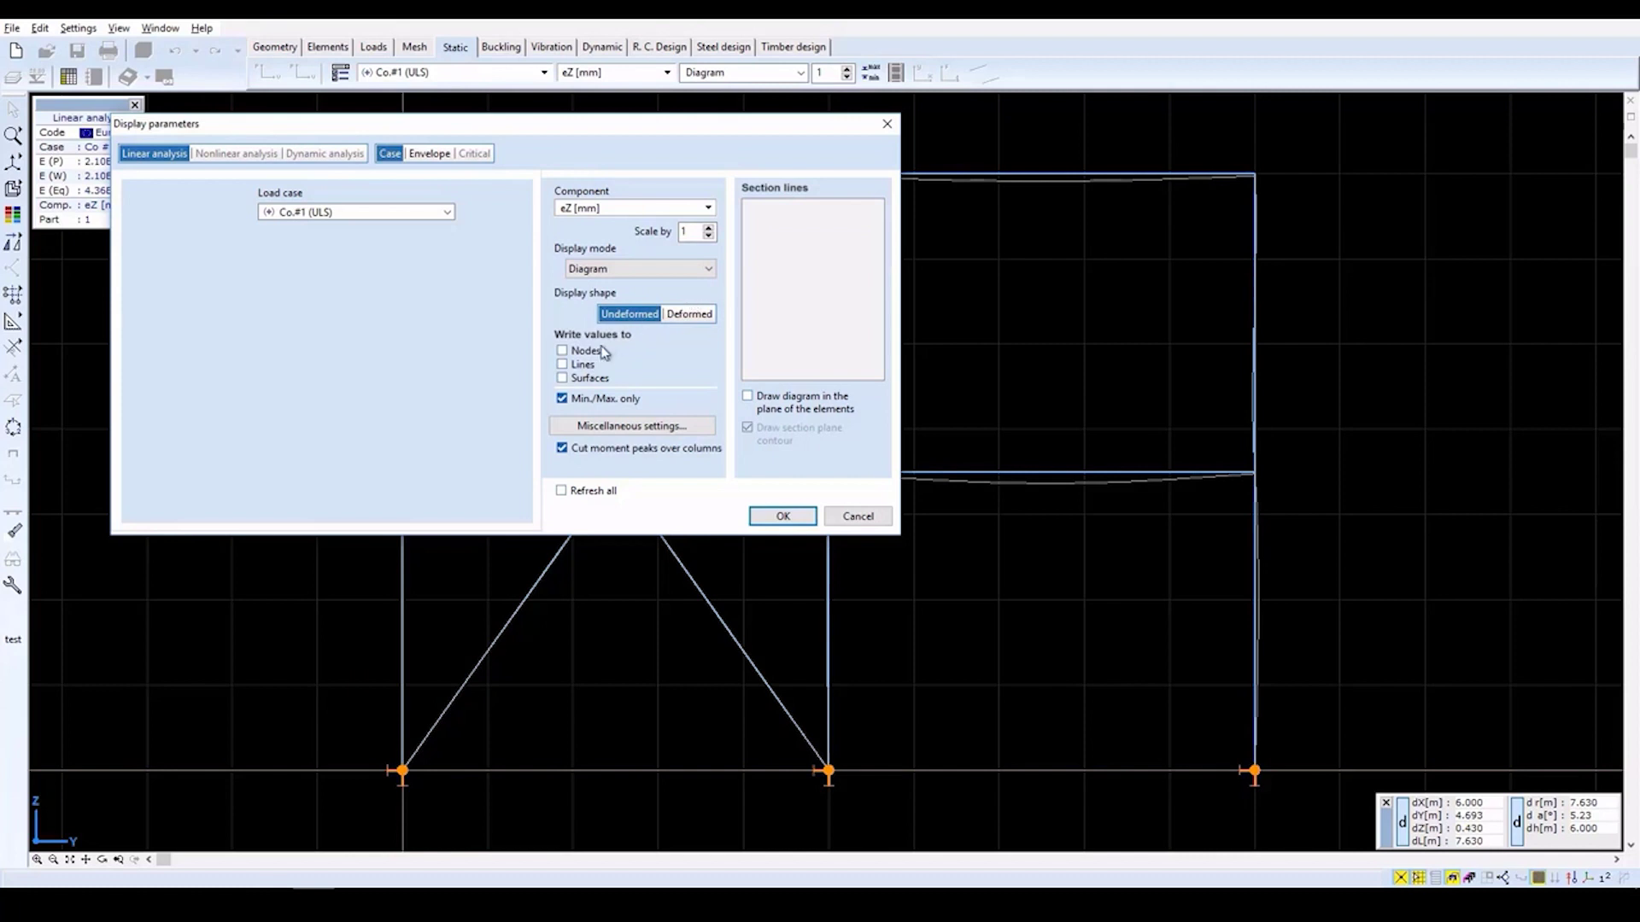
click(775, 516)
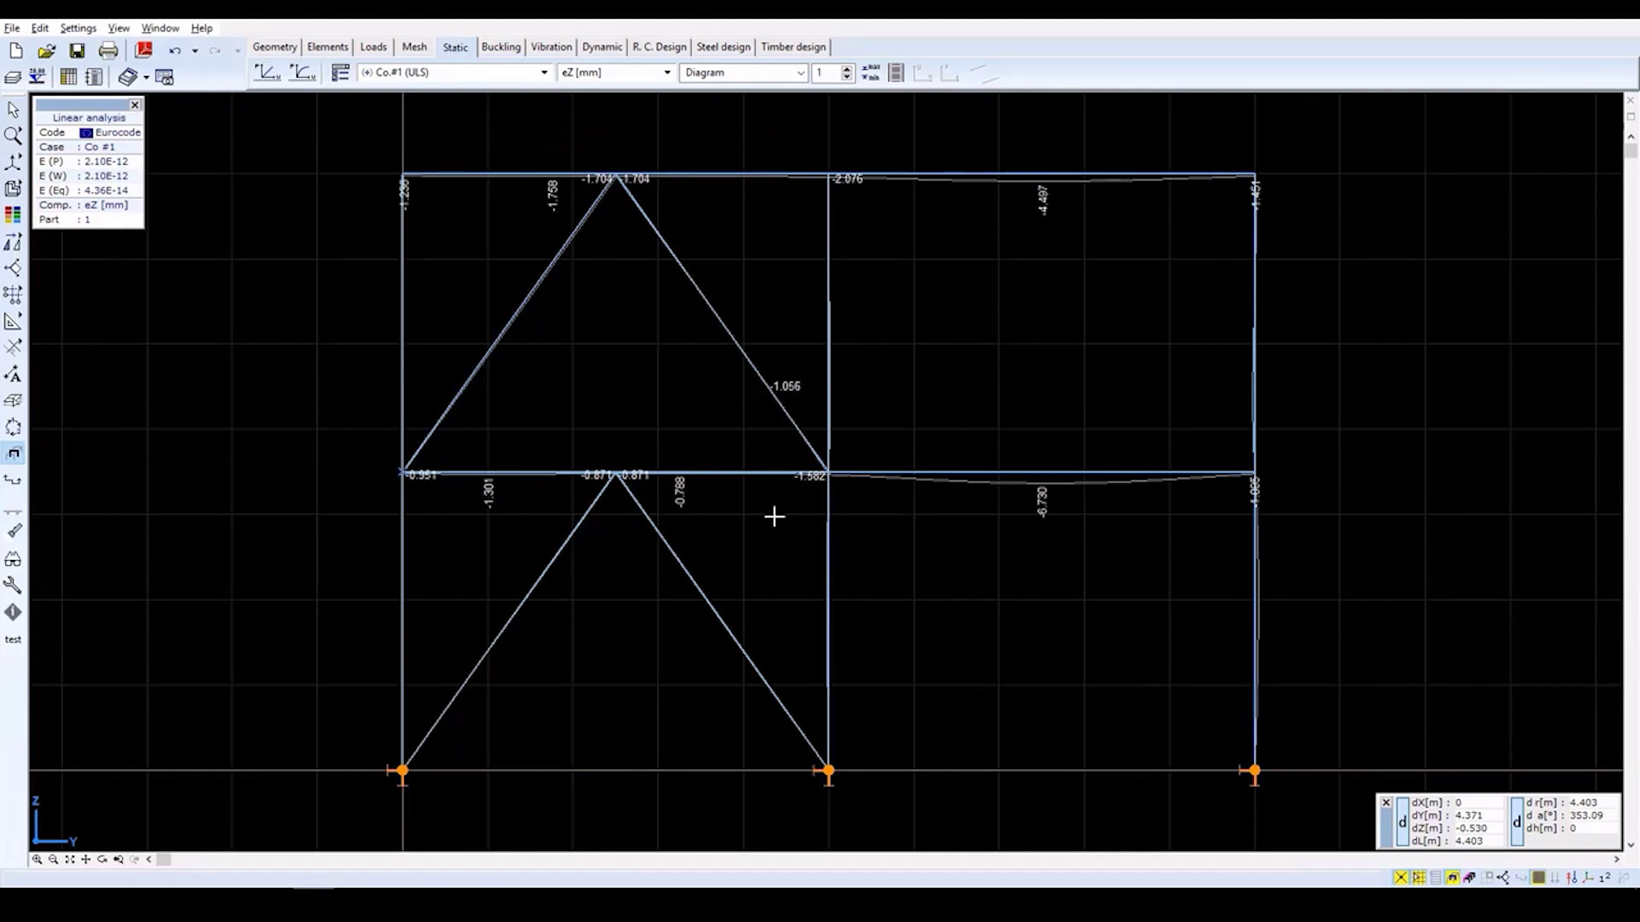
Find the minimum and maximum eZ displacements of the displayed part.
click(871, 74)
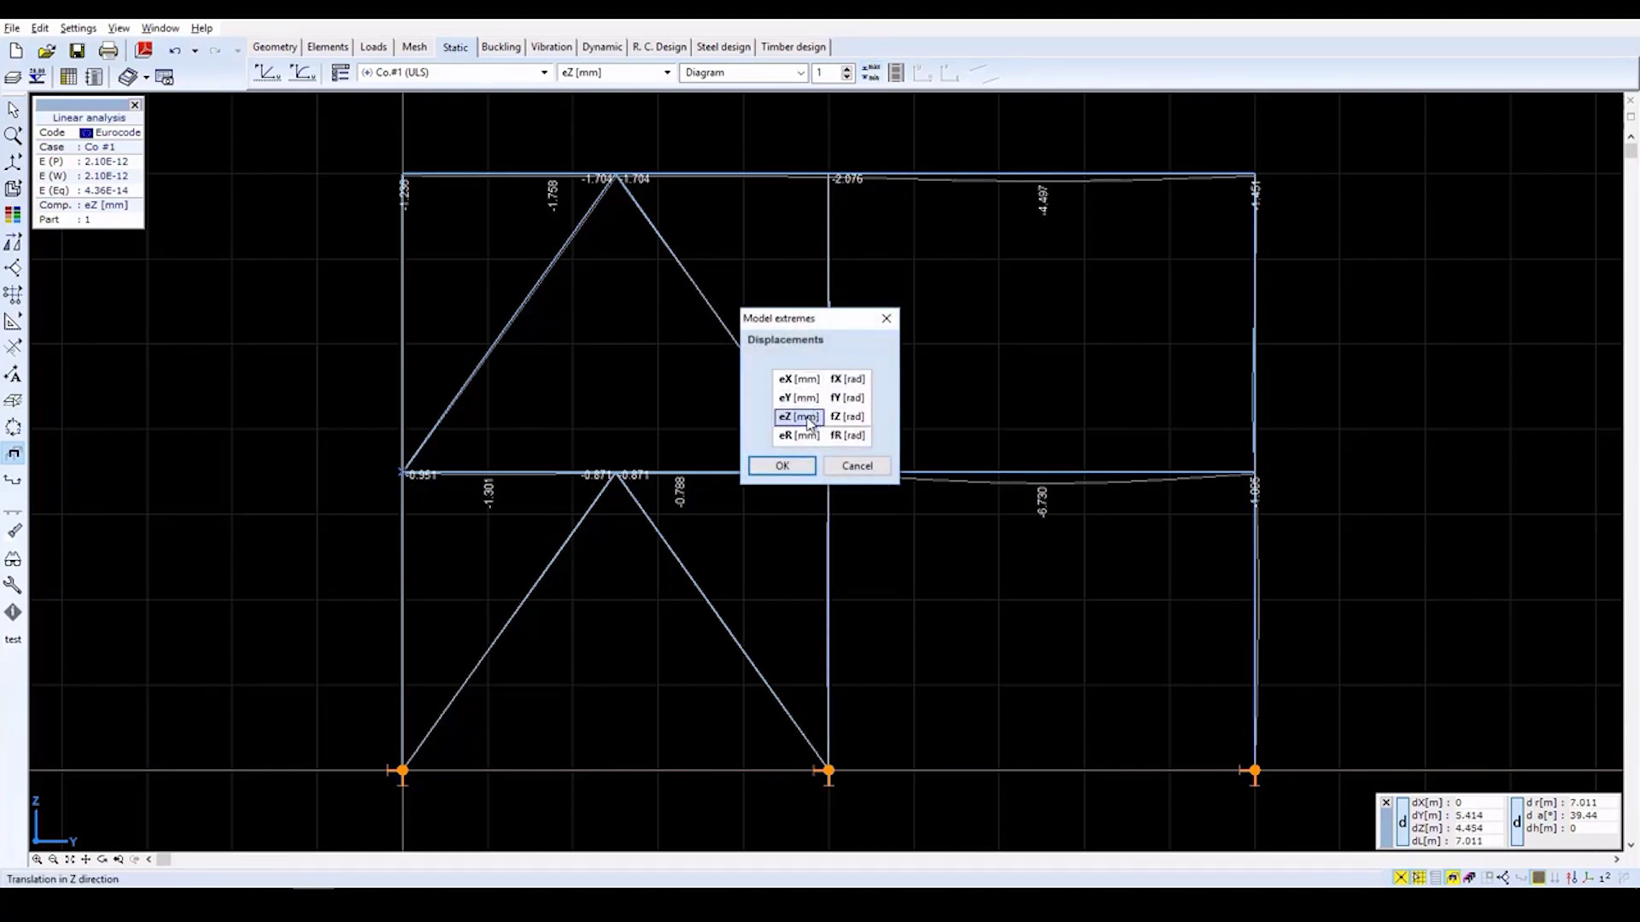
click(781, 465)
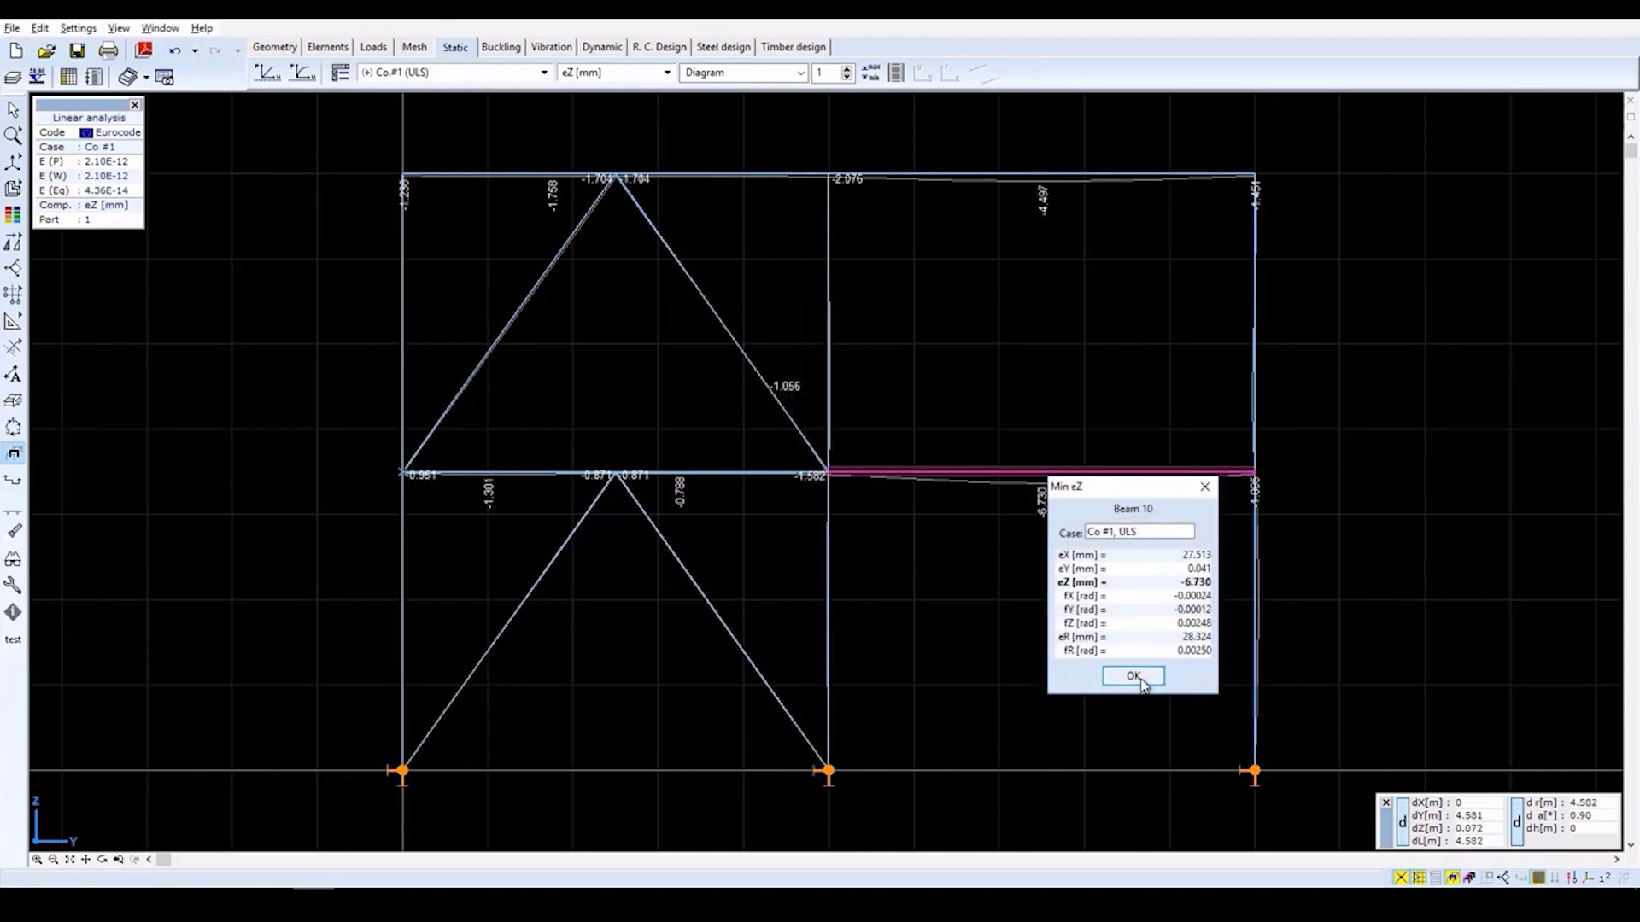
click(1133, 677)
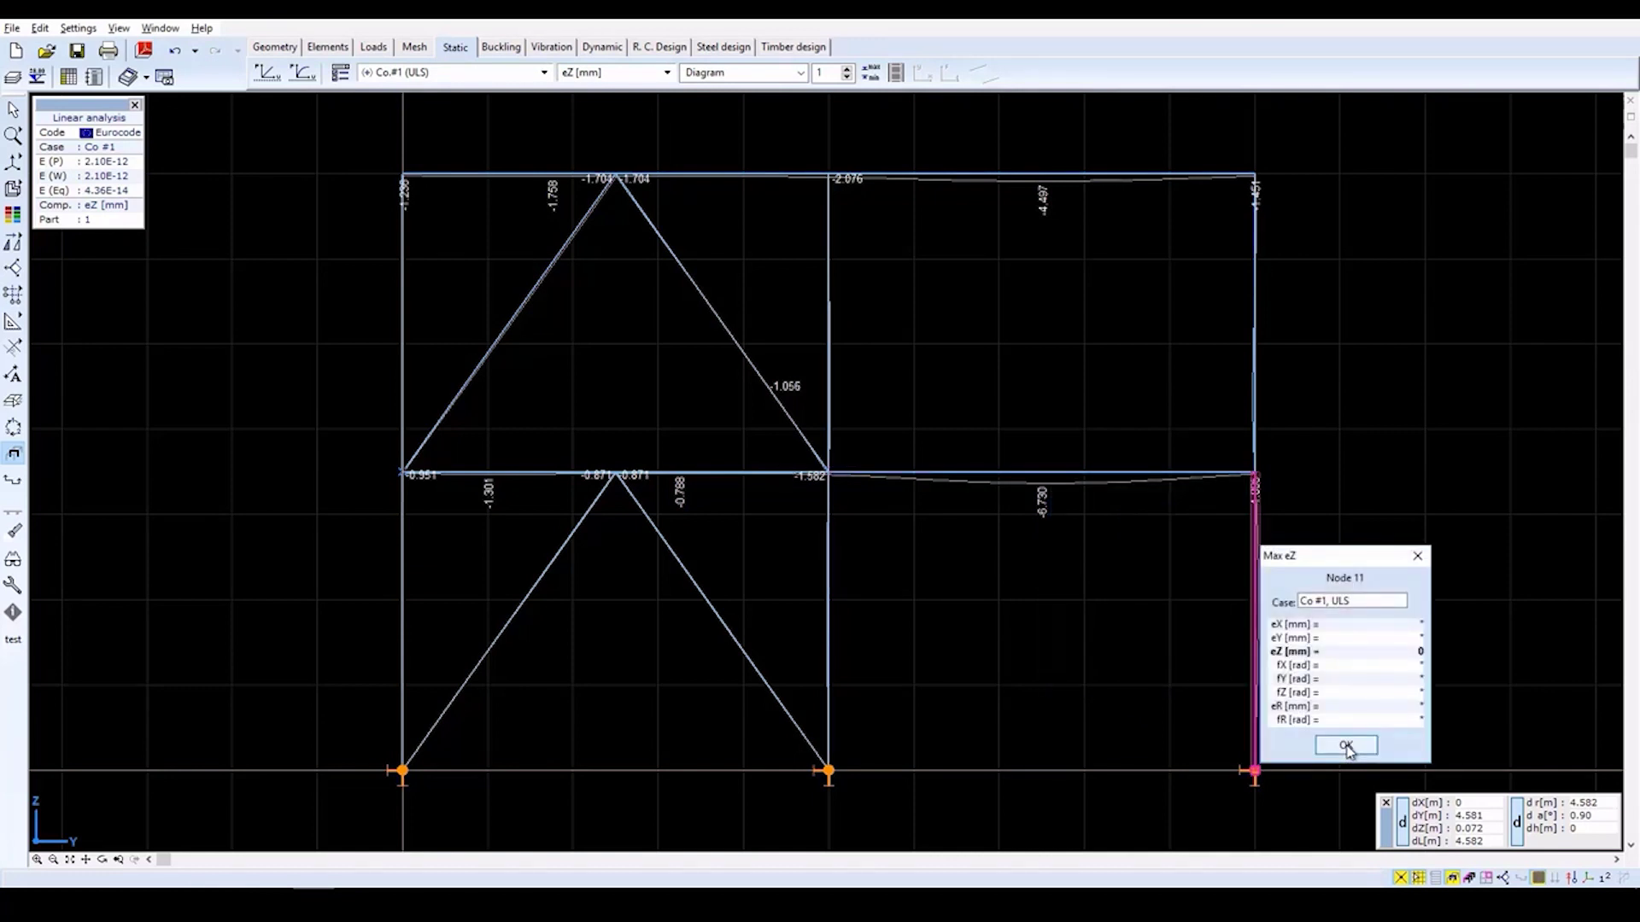
click(1346, 745)
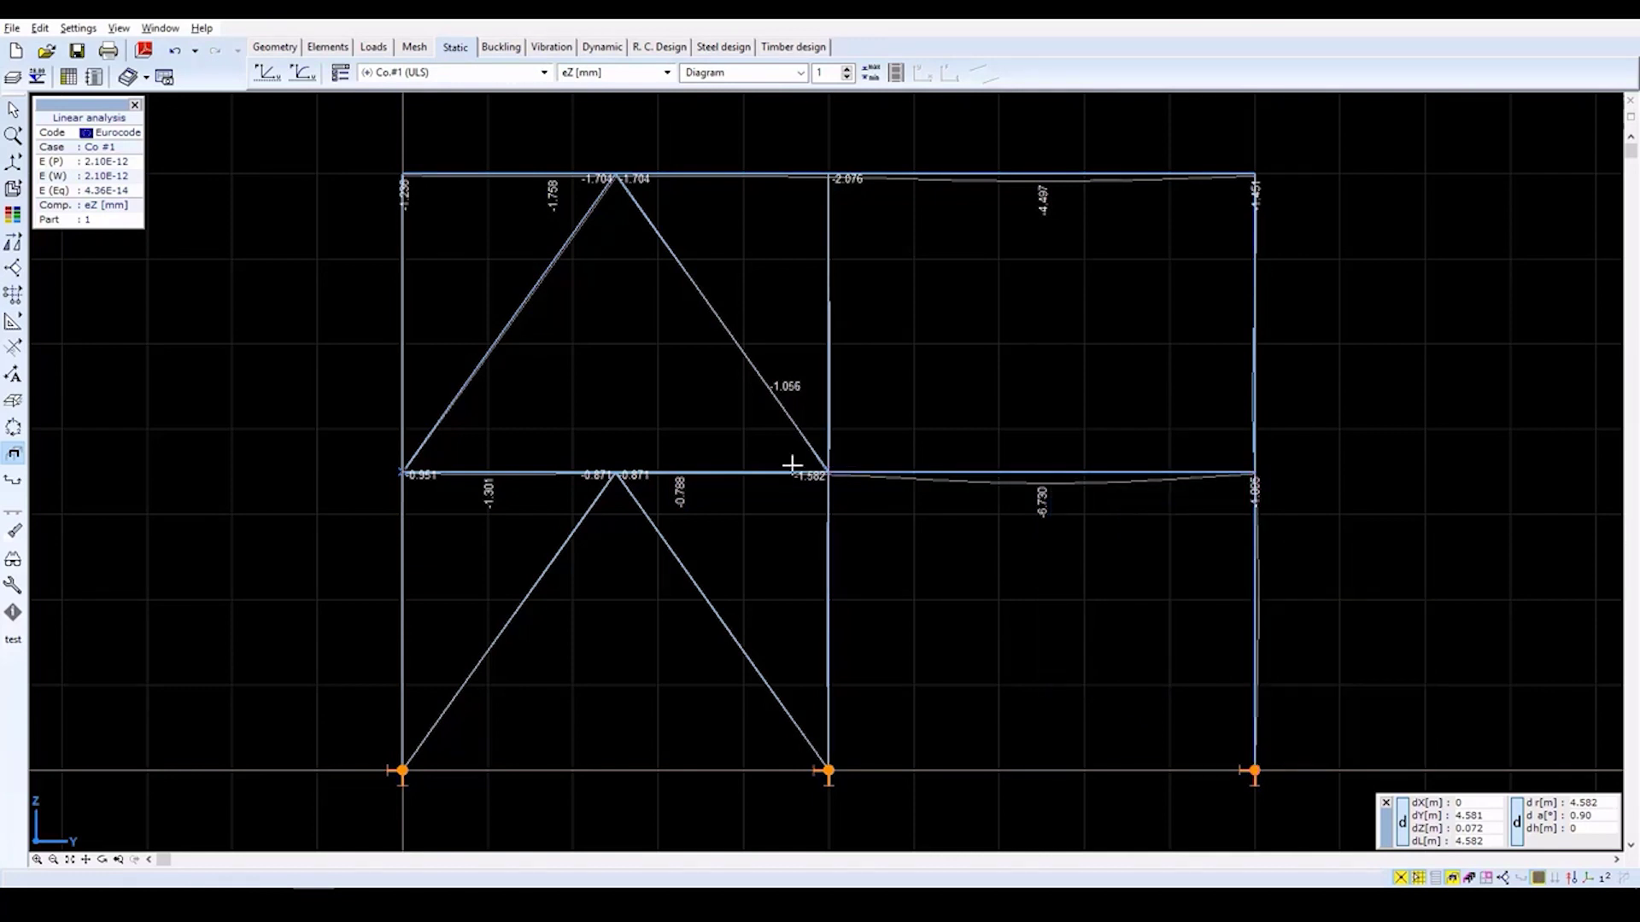
Display the beam internal force diagrams for the axial force Nx and the bending moment My.
click(668, 72)
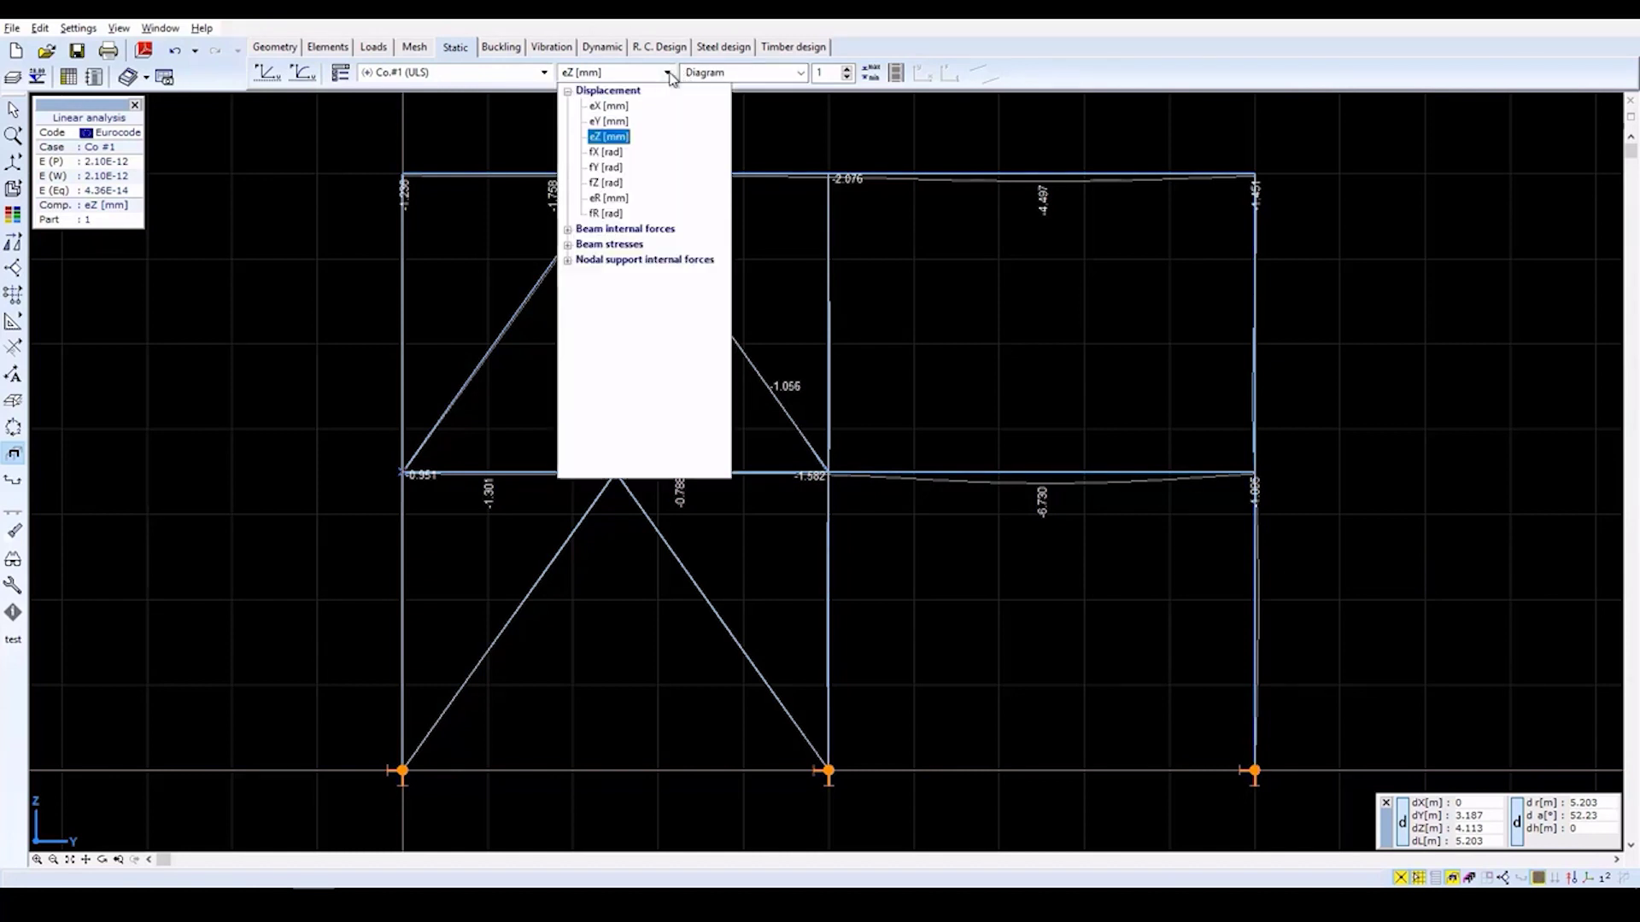
click(647, 228)
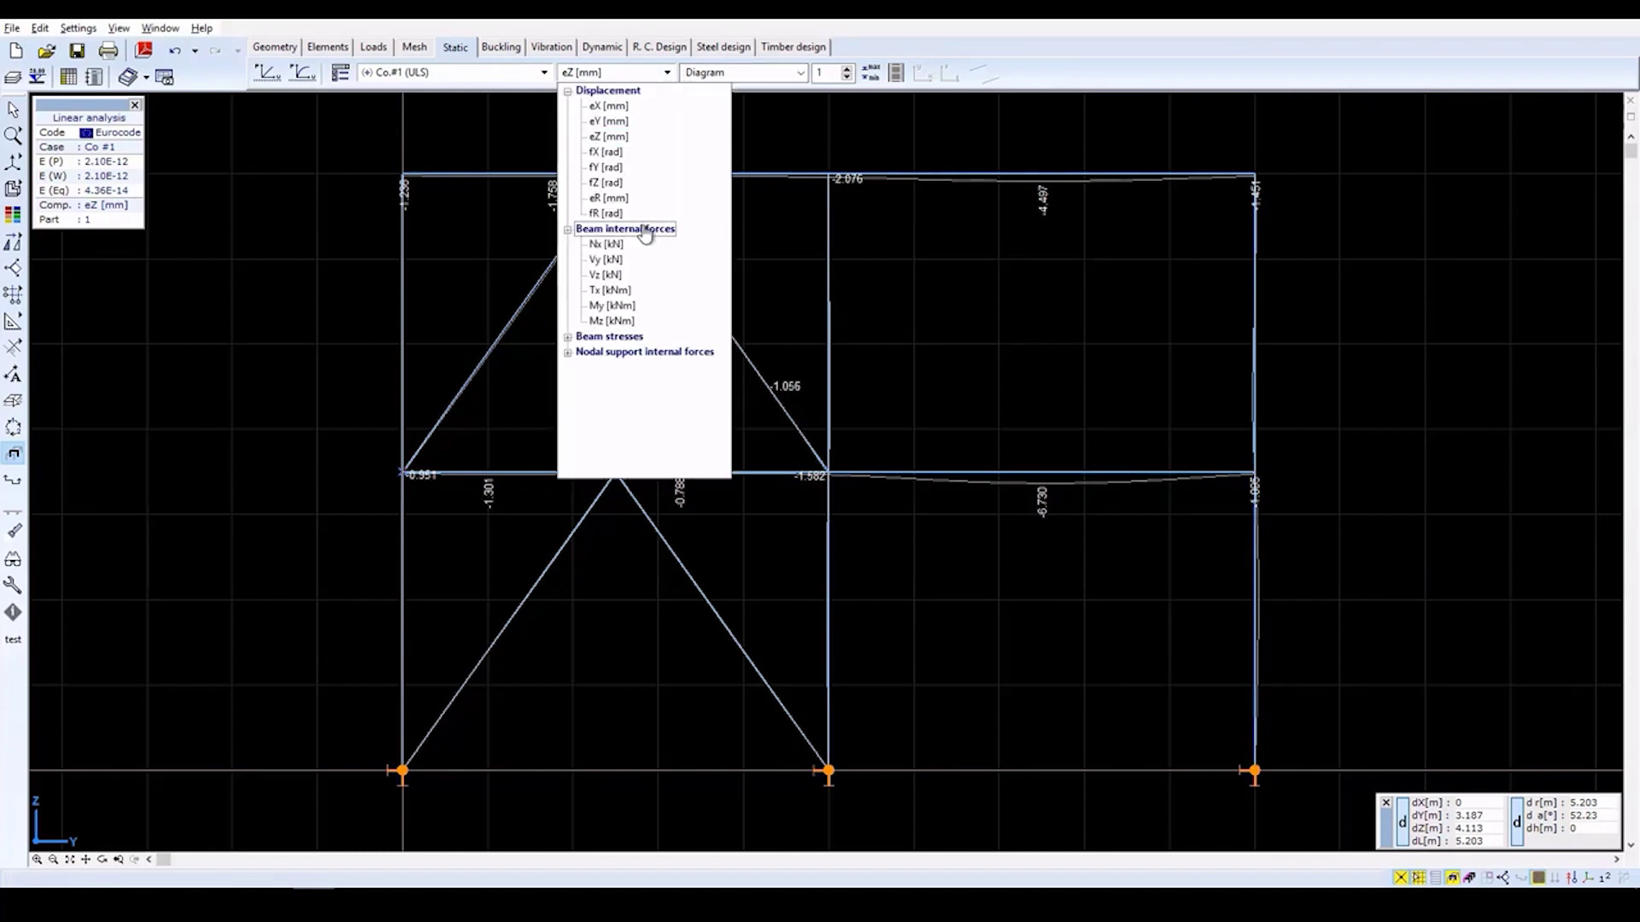
click(611, 246)
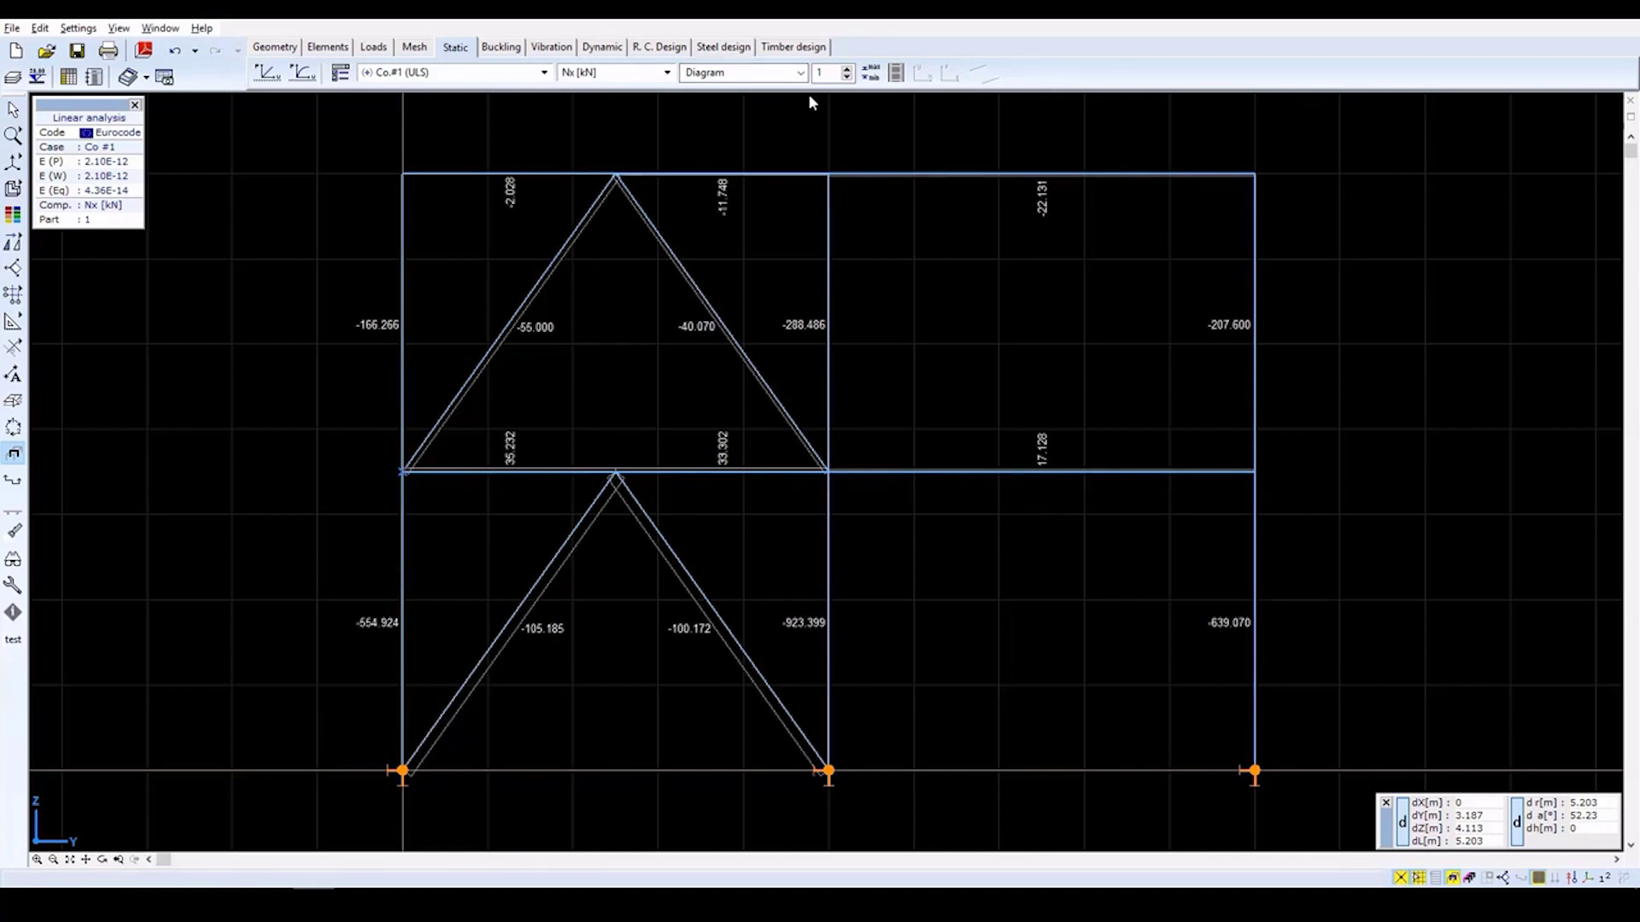
click(644, 75)
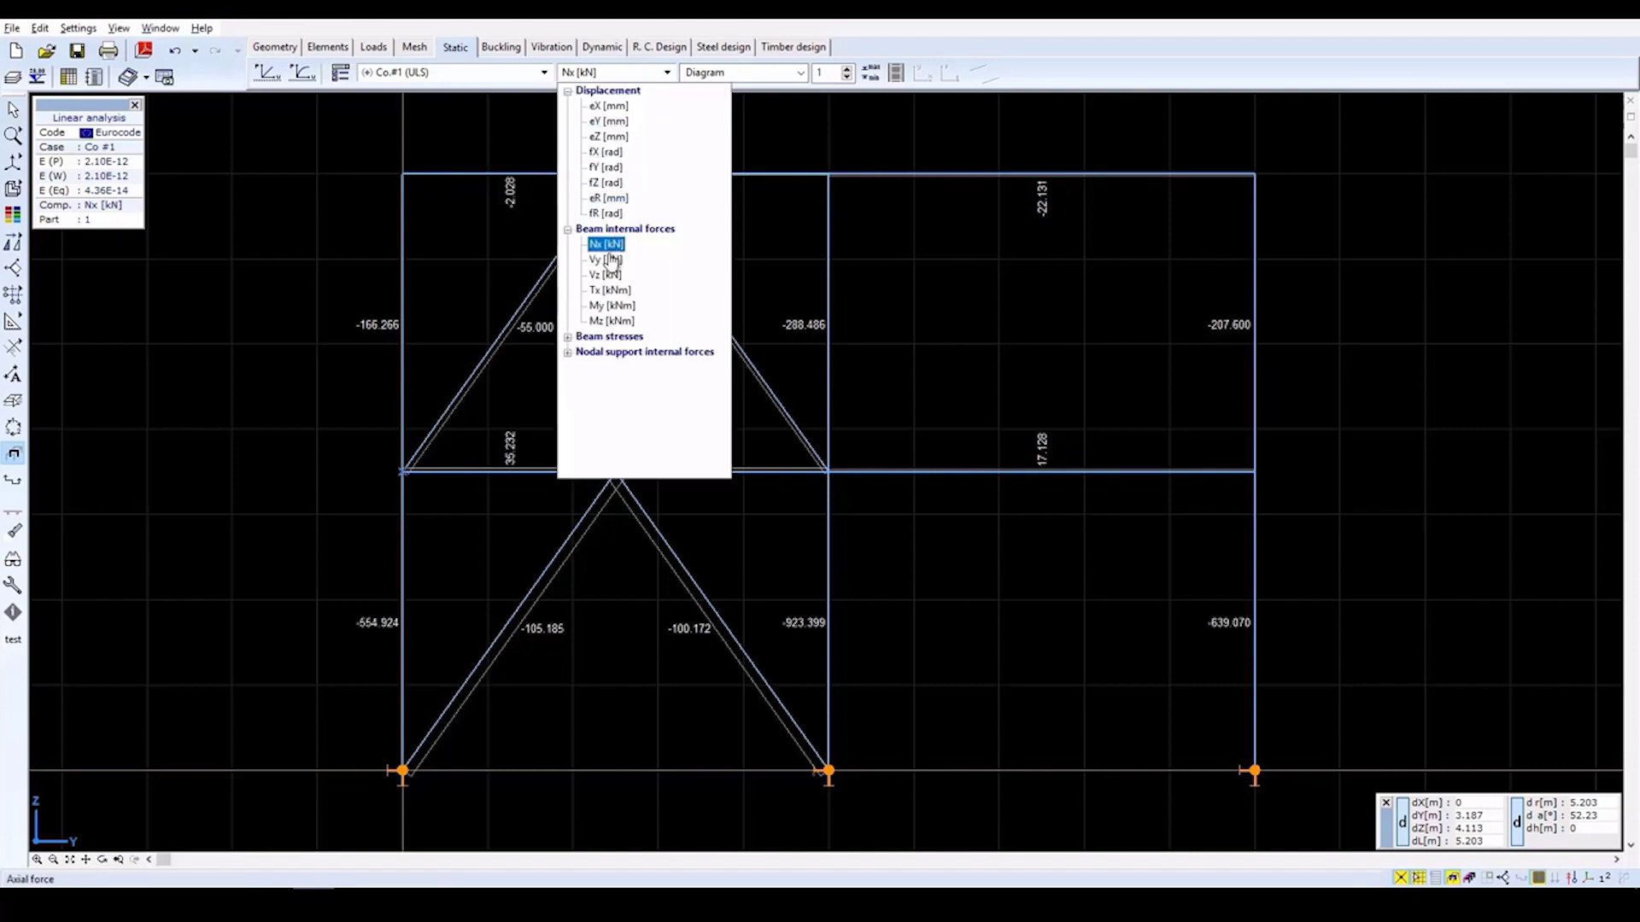
click(604, 306)
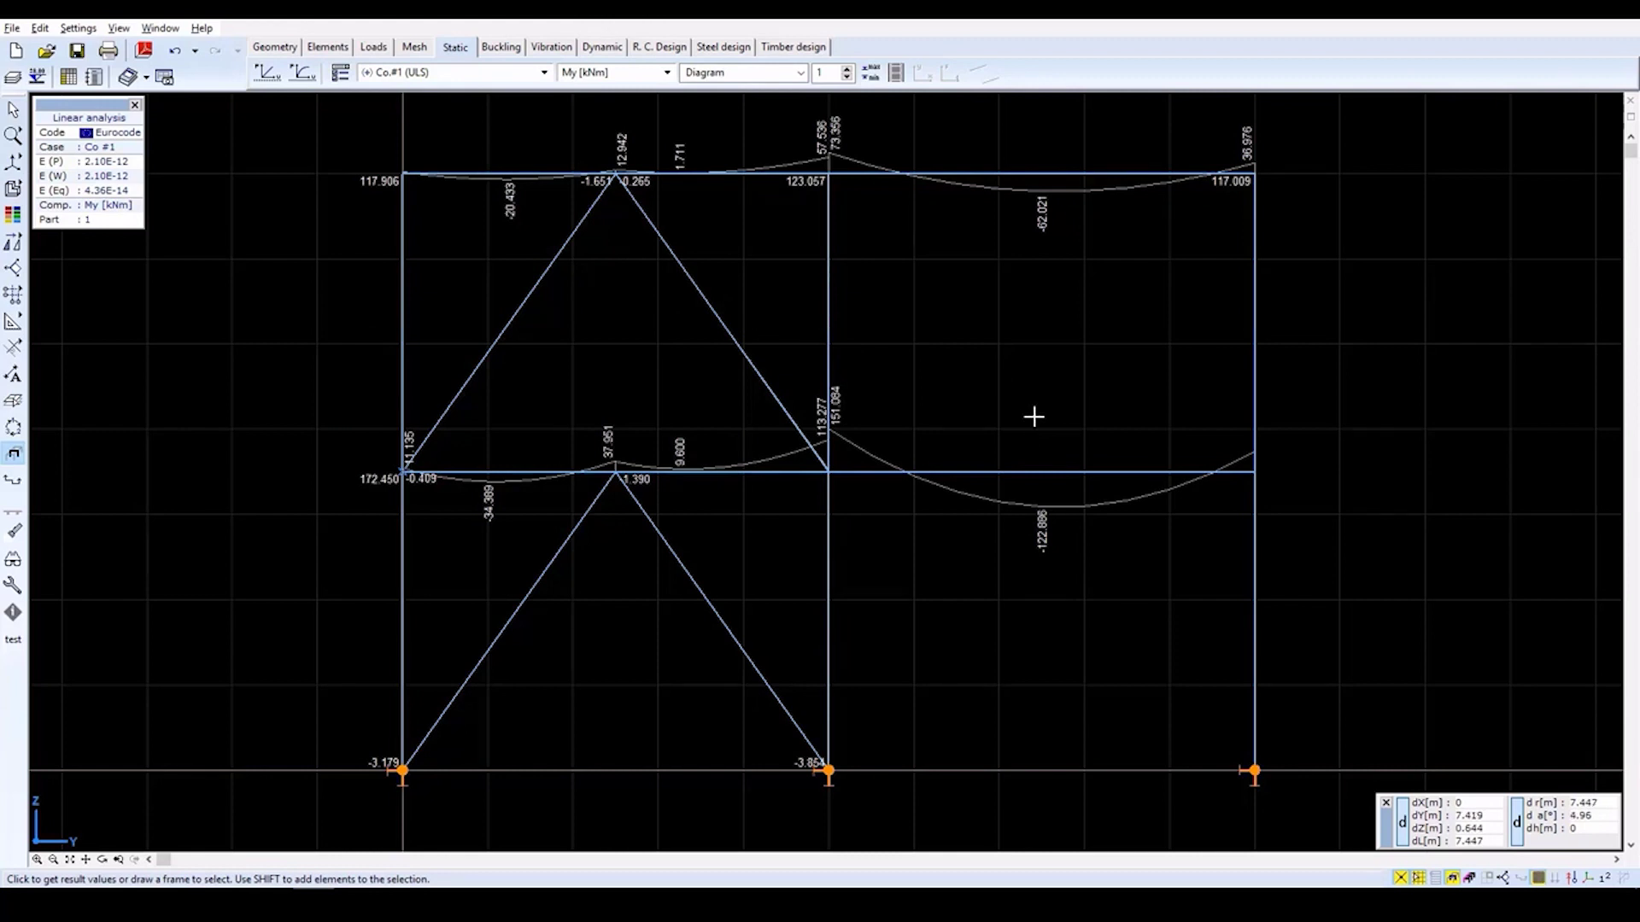
Display the vertical nodal support reaction Rz and write its values to the nodes.
click(616, 75)
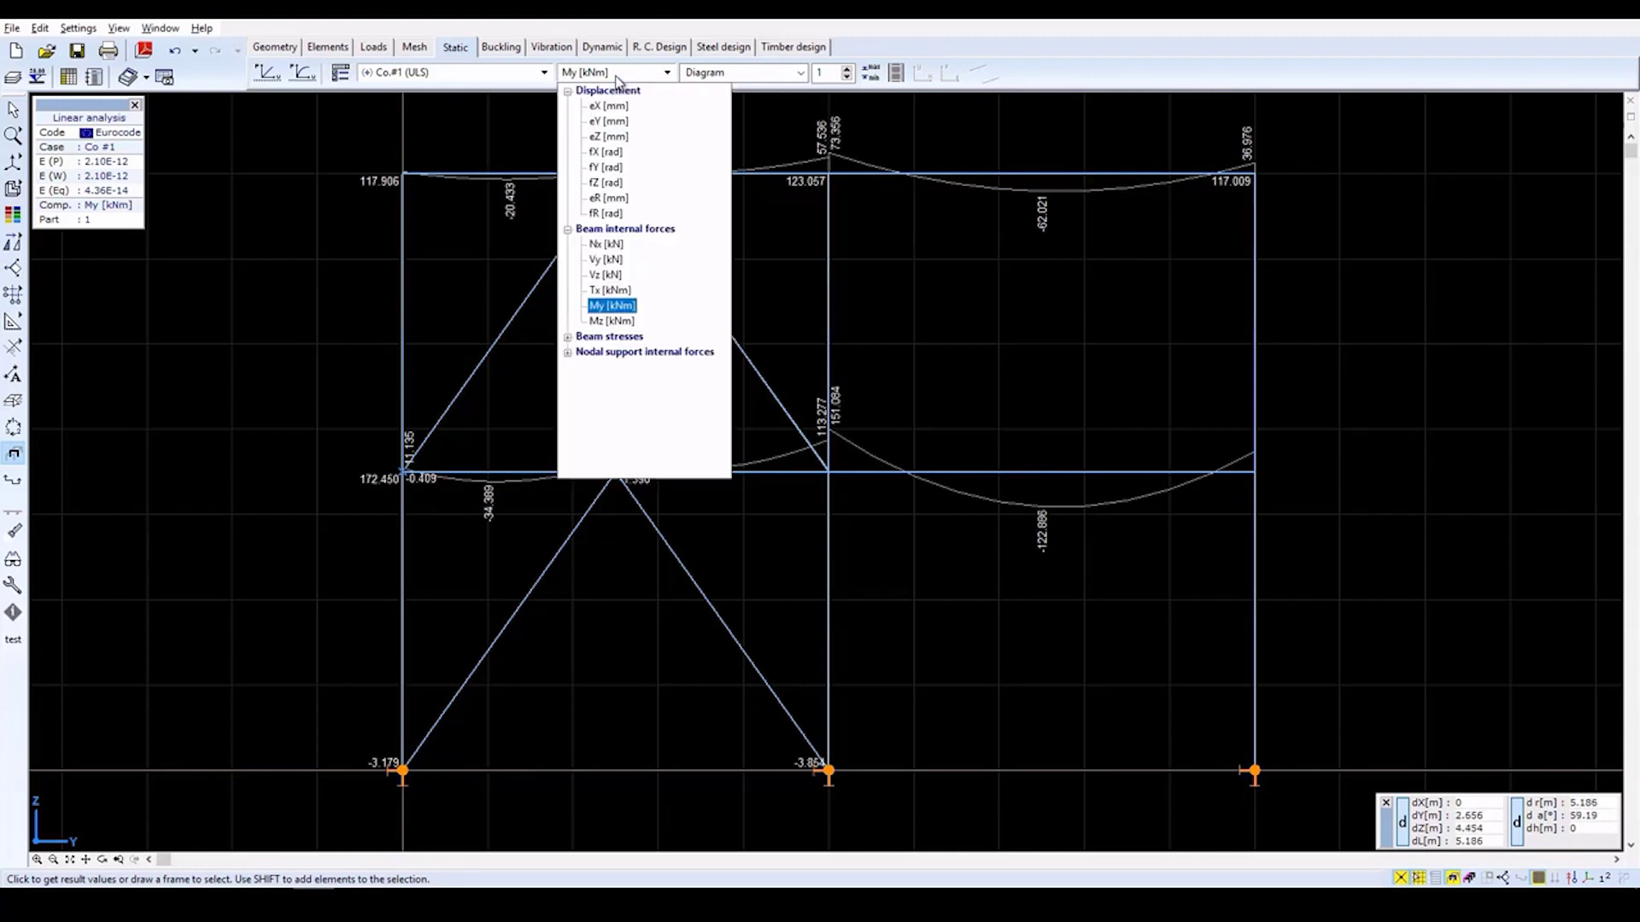
double_click(639, 354)
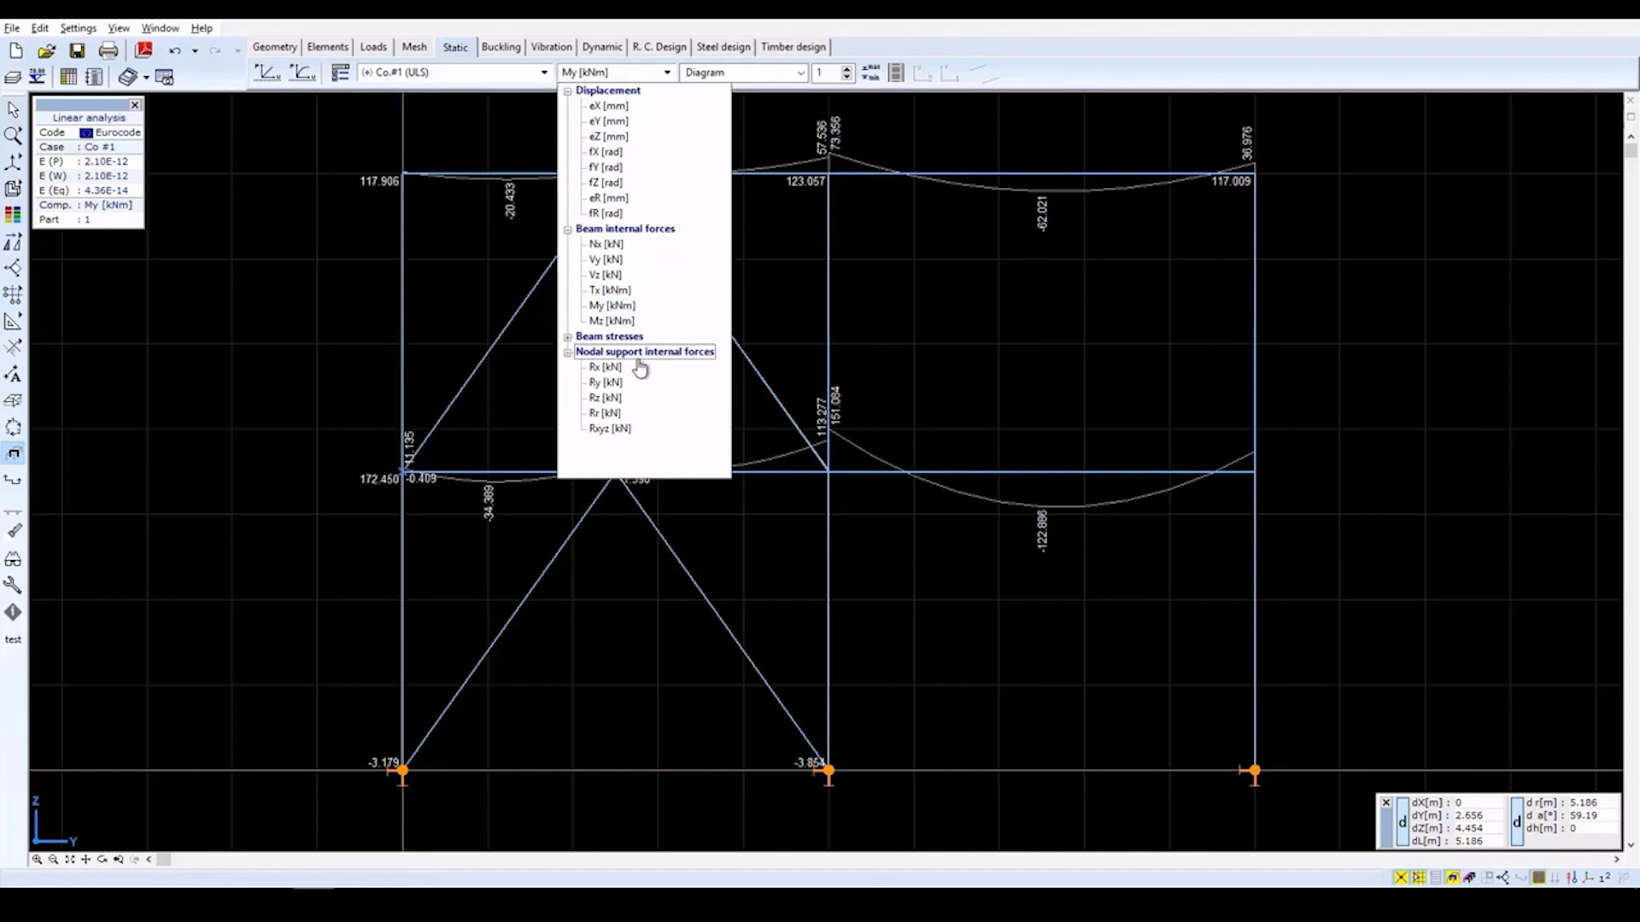
click(606, 397)
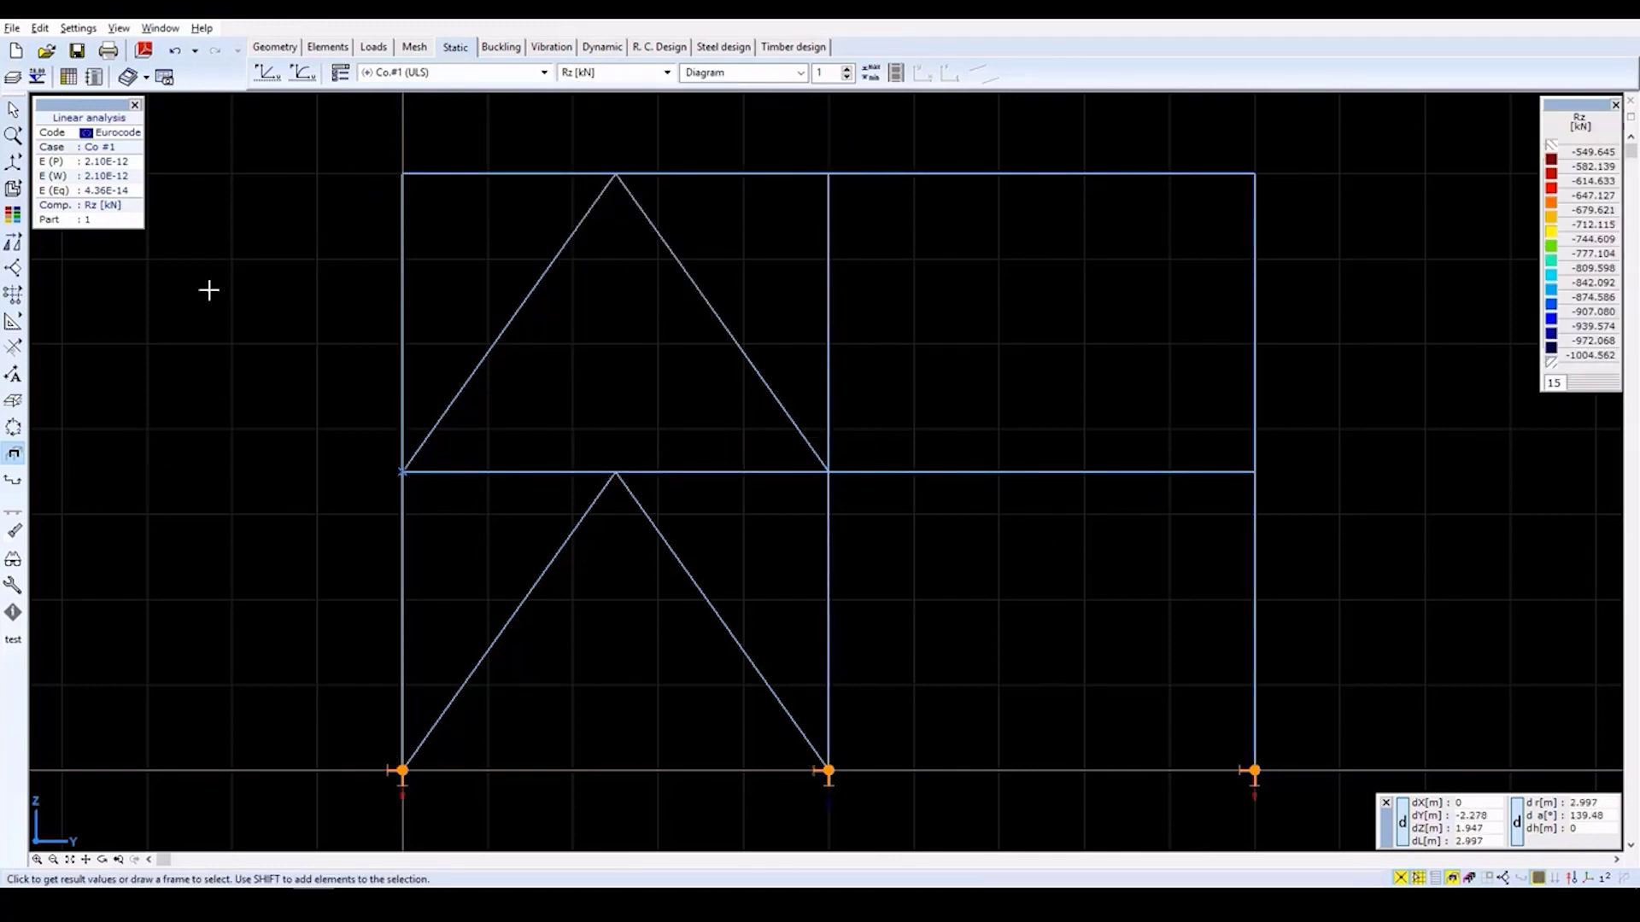
click(340, 74)
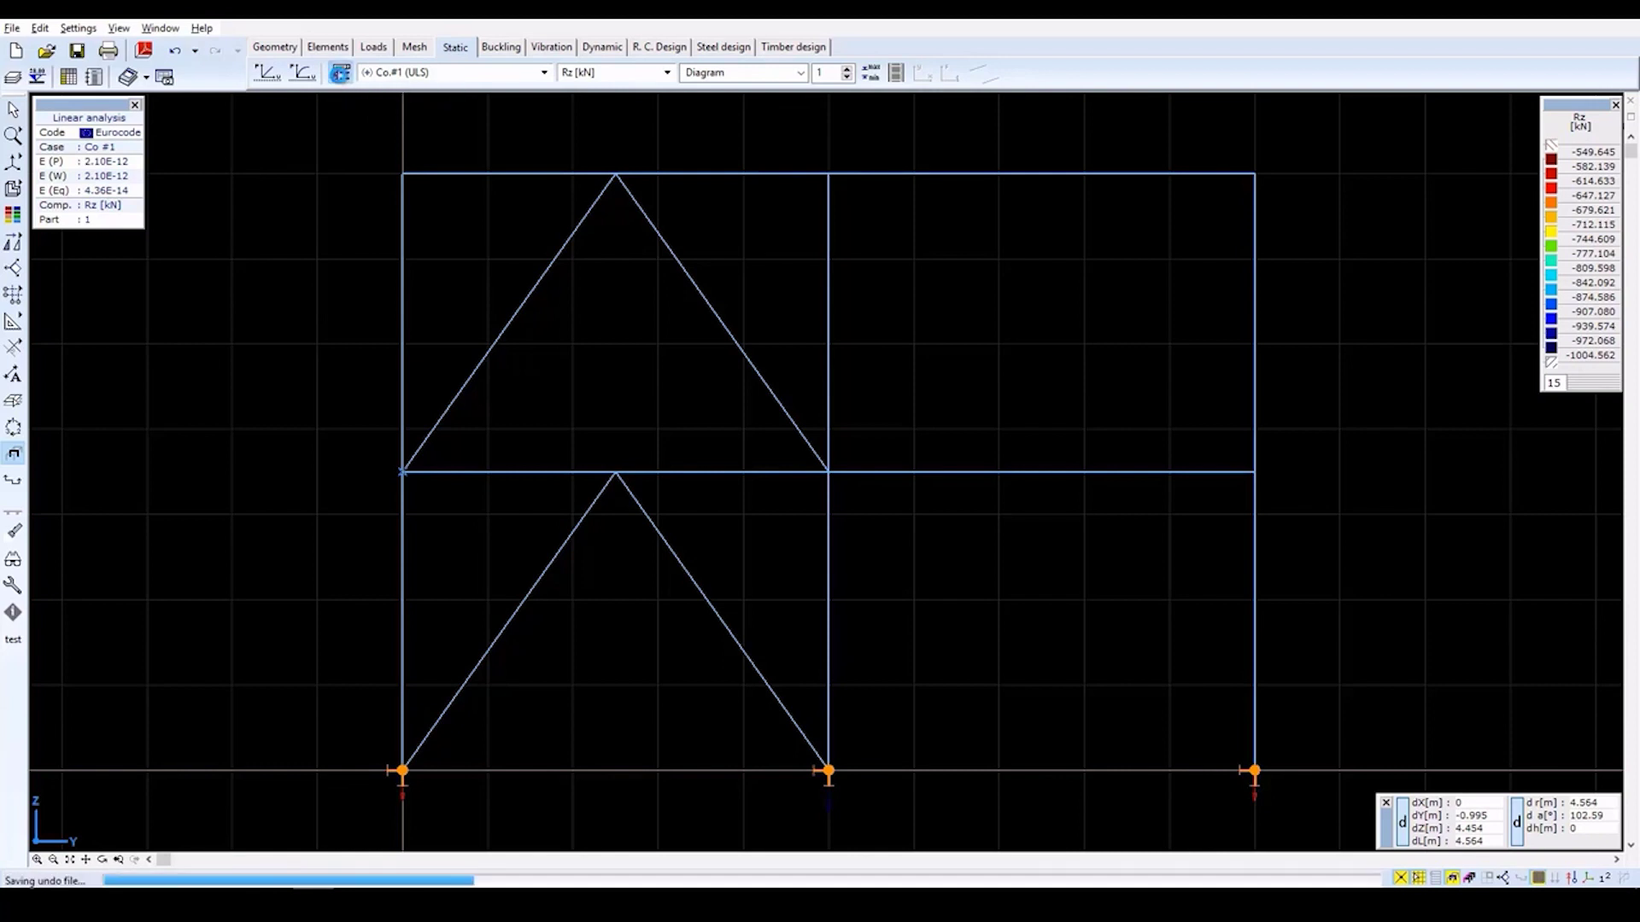
click(588, 351)
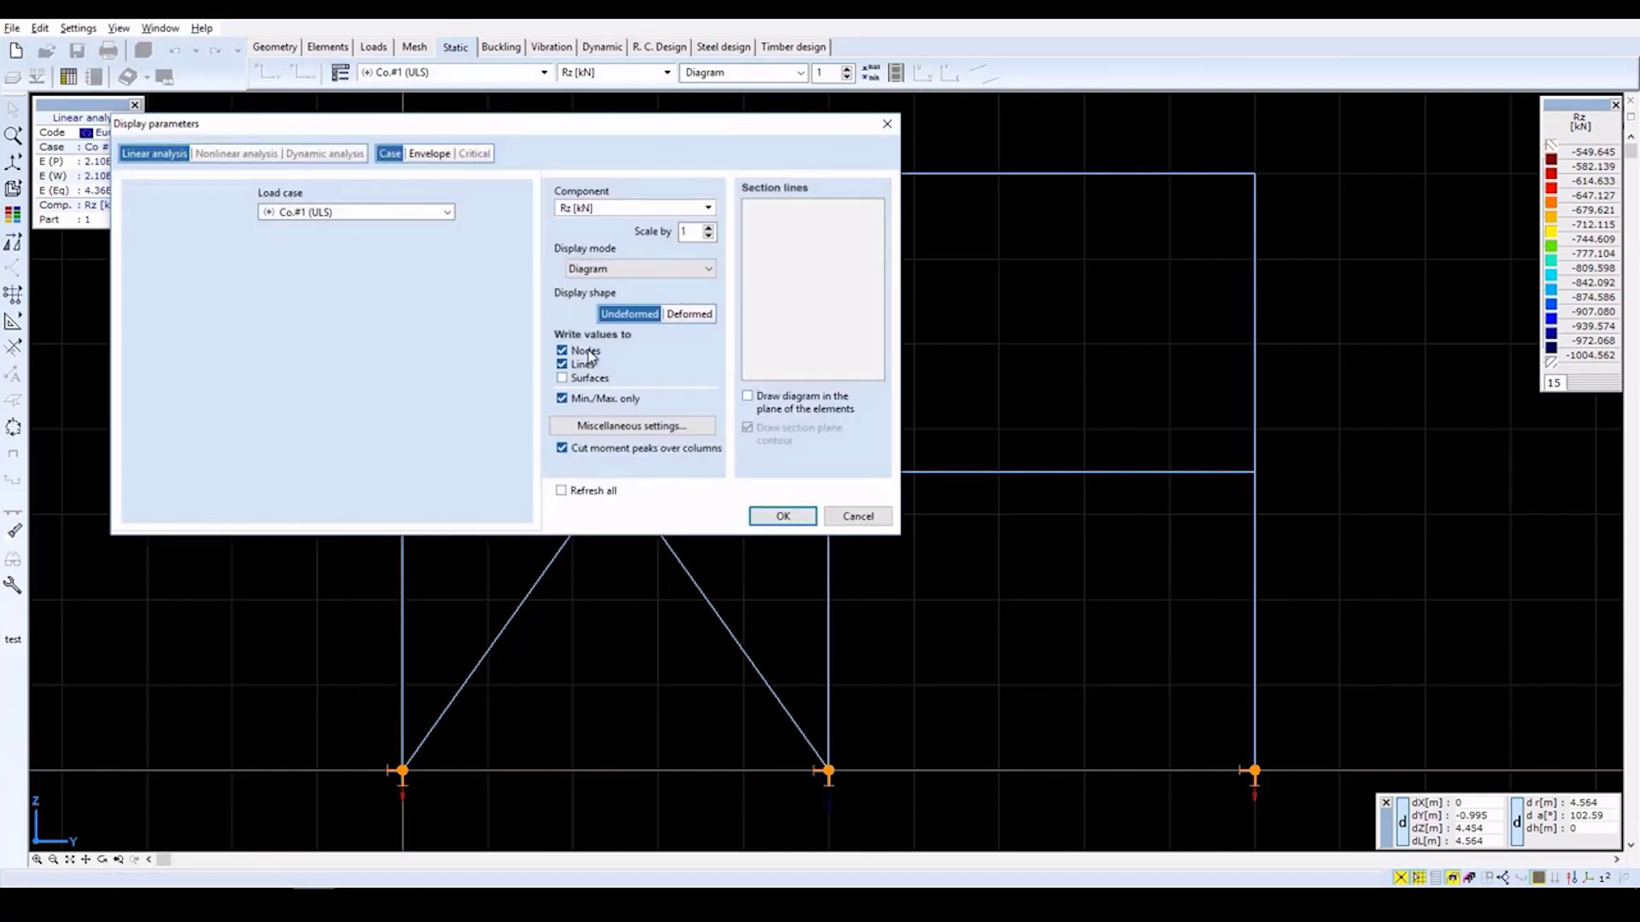
click(782, 518)
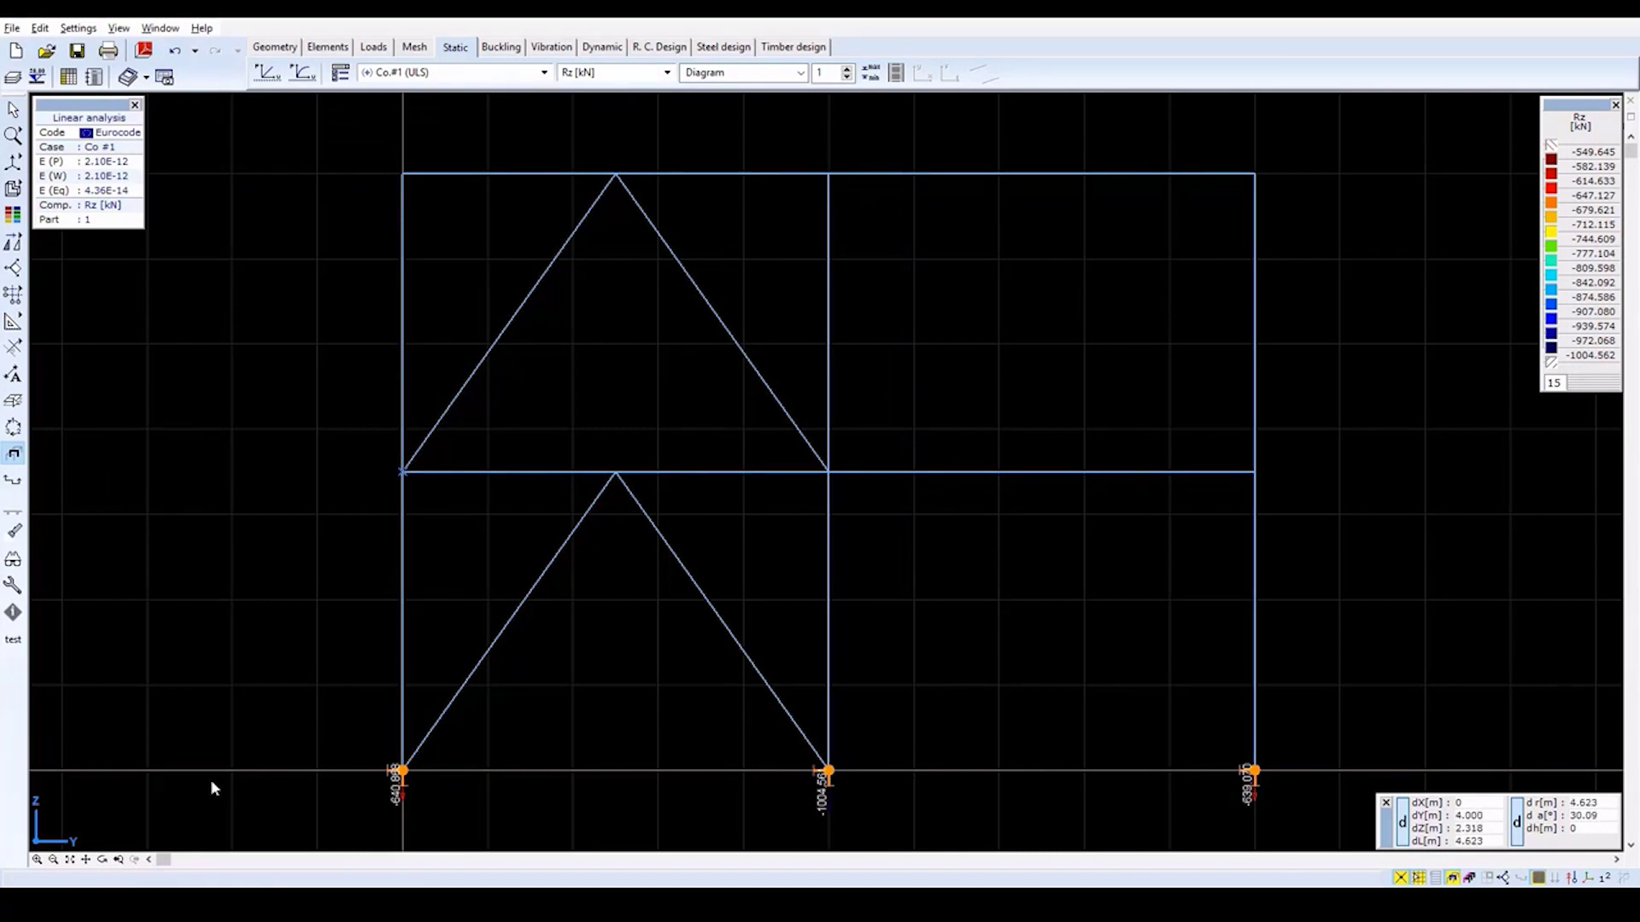
Restore the perspective view and turn off the part filter to show the support reactions of the whole frame.
click(117, 860)
click(1451, 878)
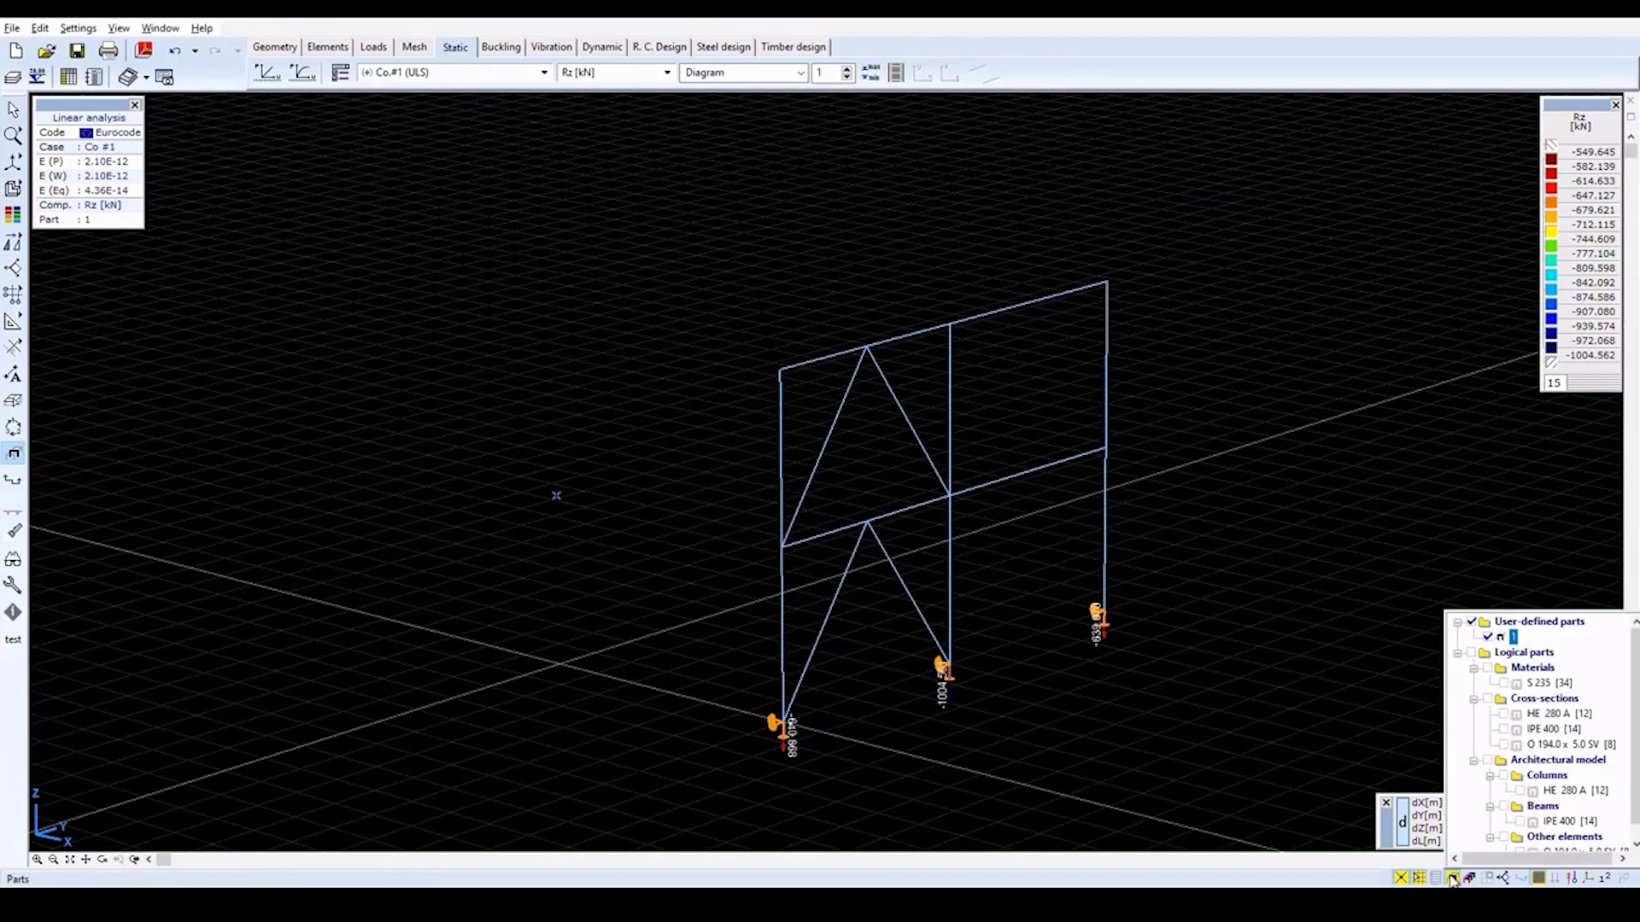
click(1451, 878)
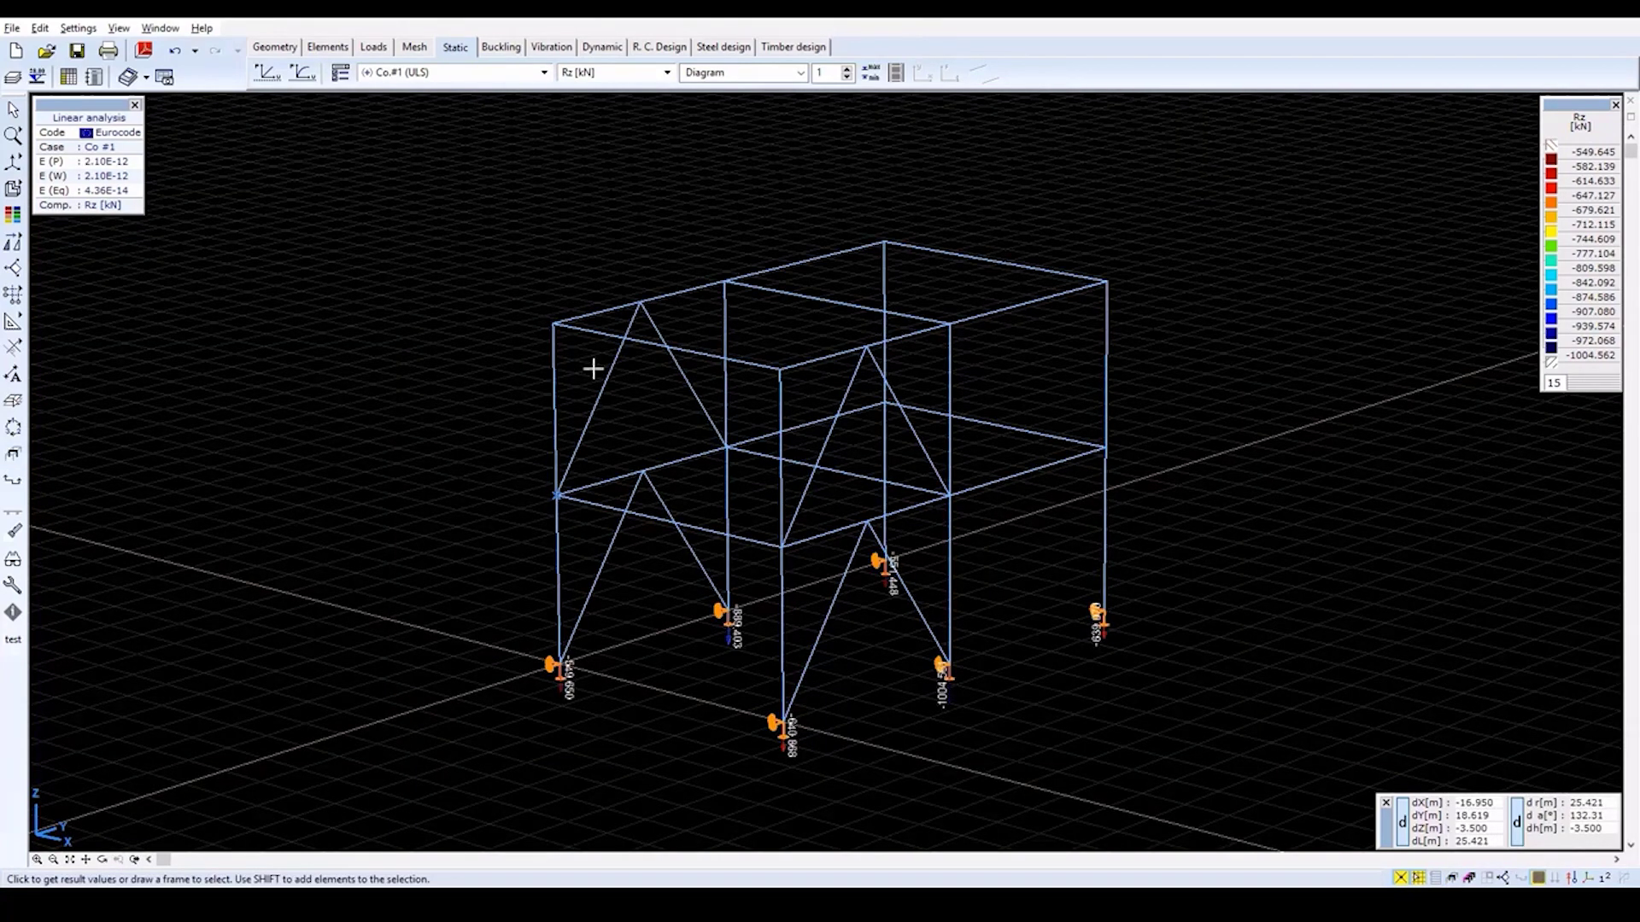
Select the lower- and upper-storey members of the four corner columns for assigning steel design parameters.
click(723, 48)
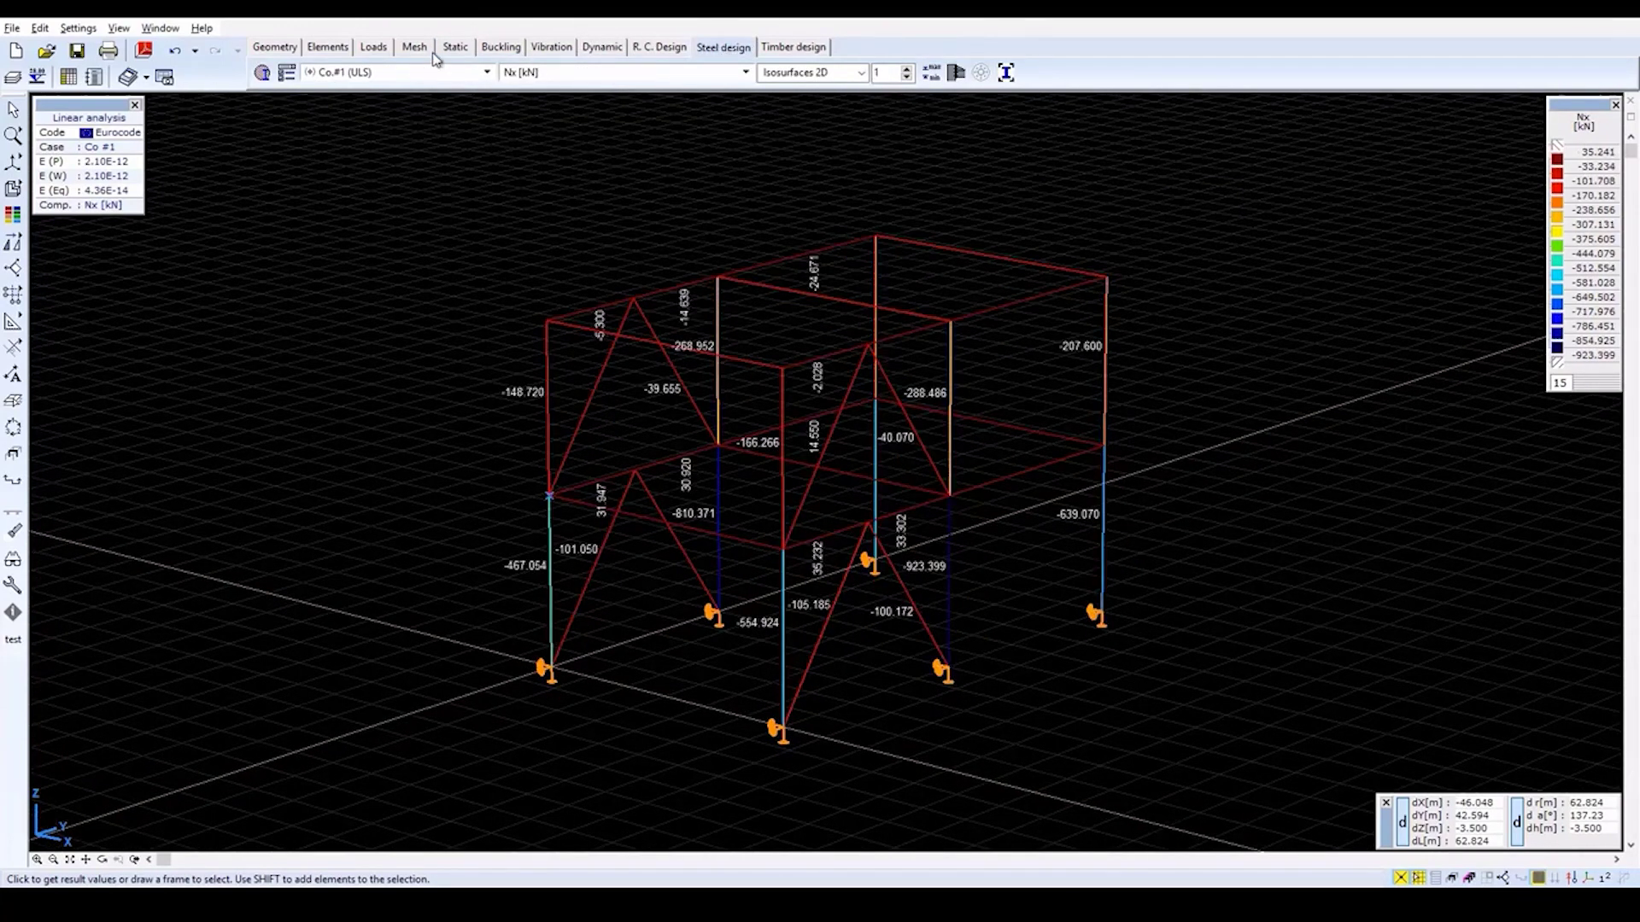
click(262, 75)
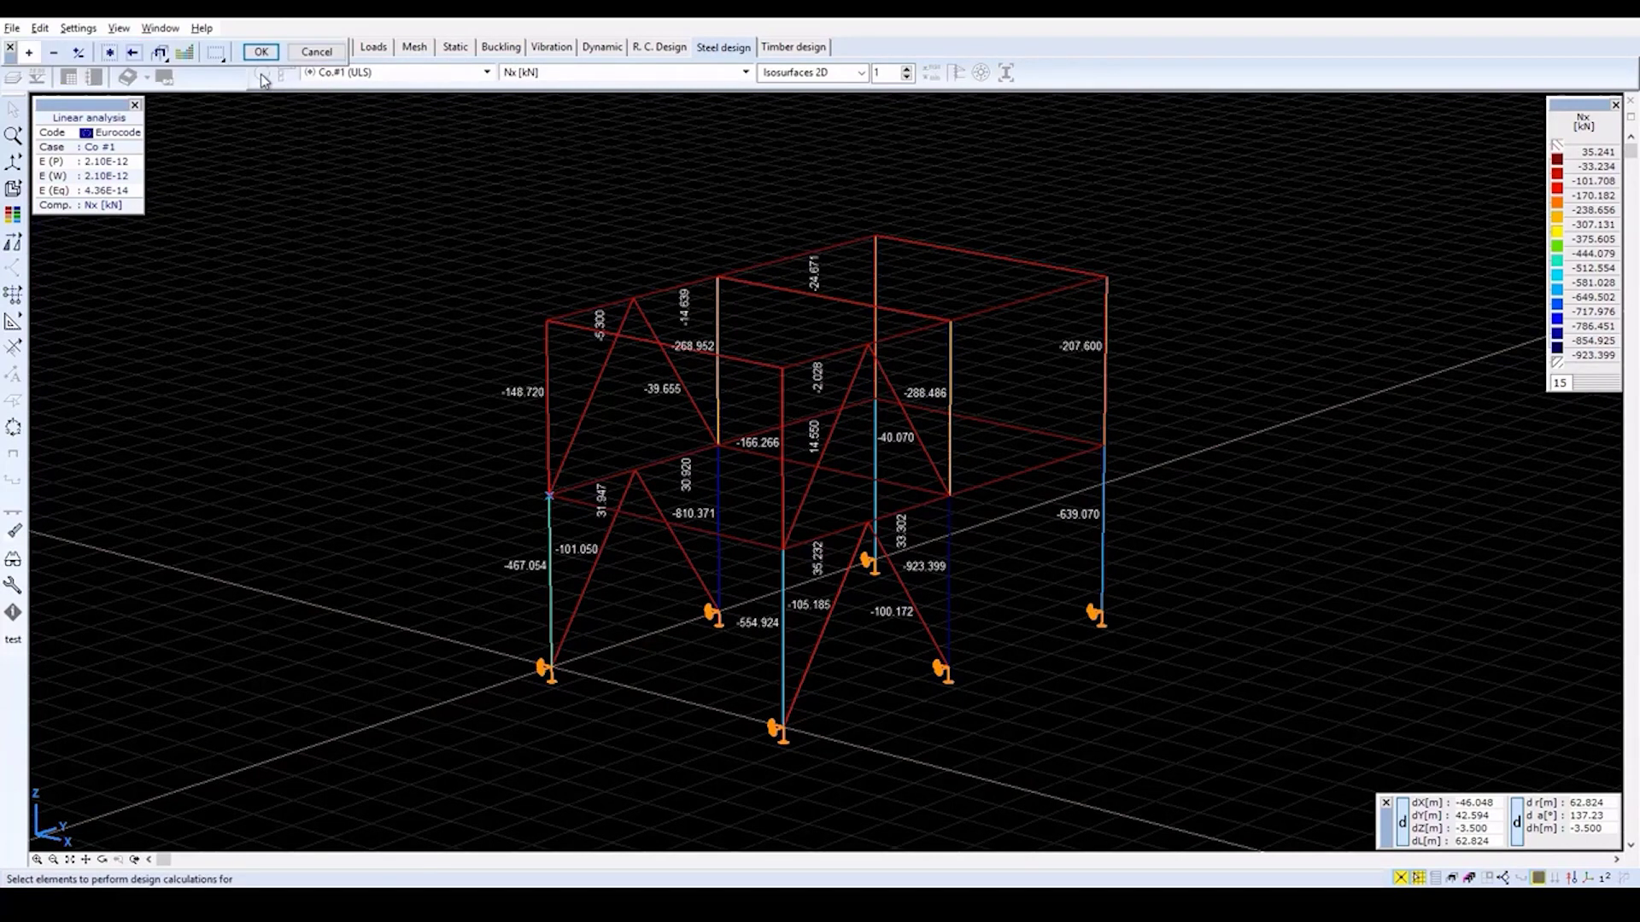
click(550, 437)
click(552, 532)
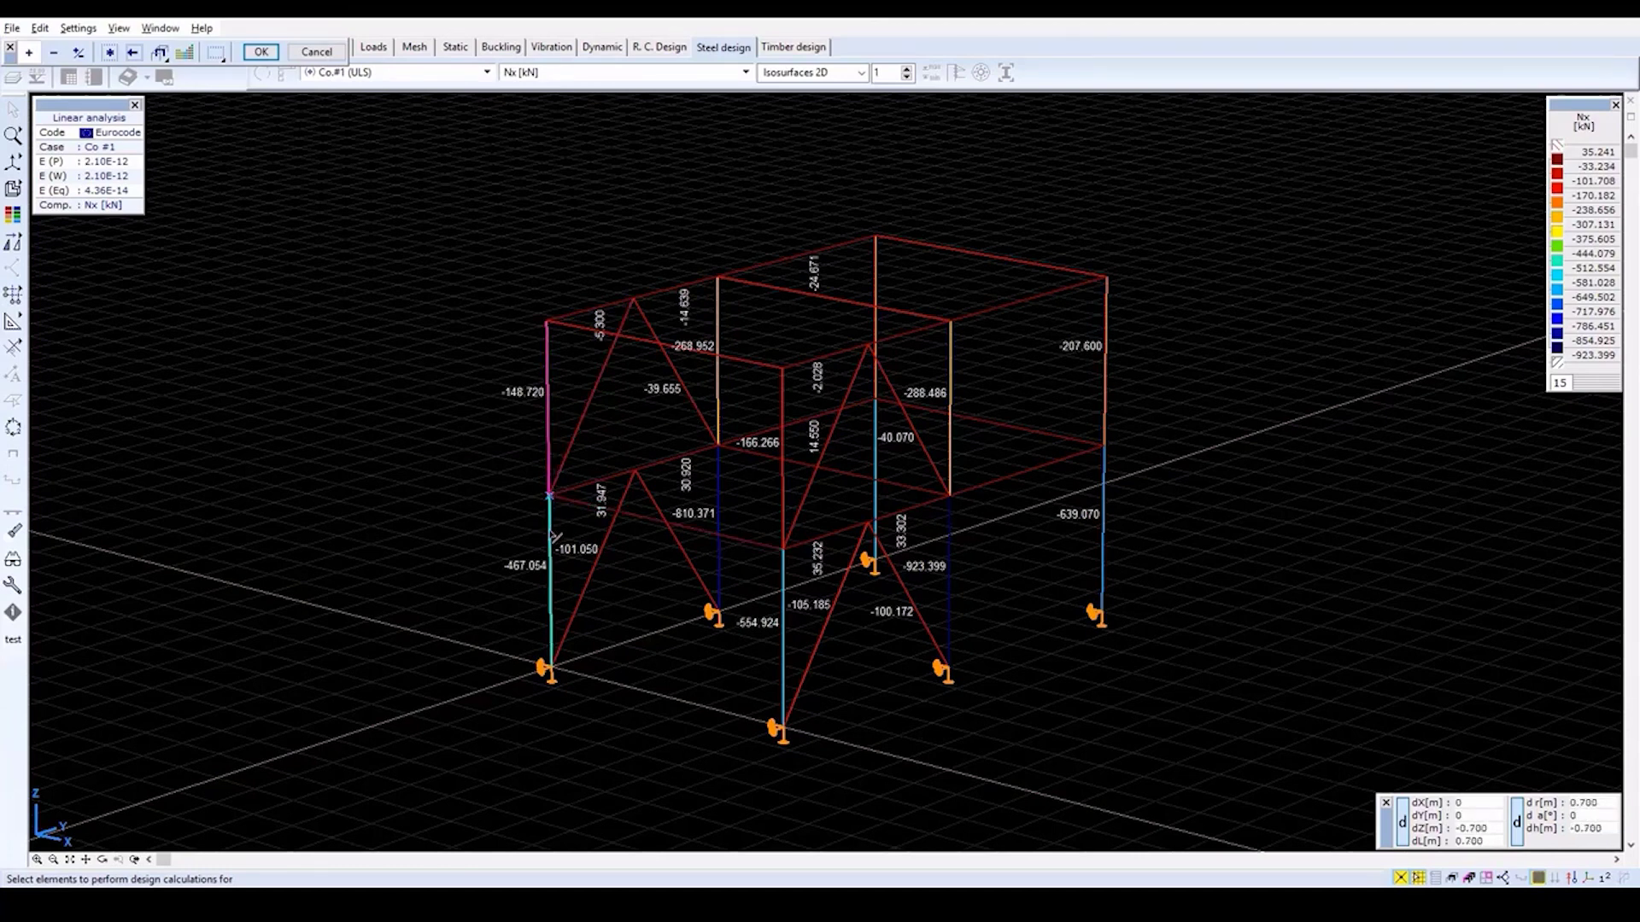
click(782, 598)
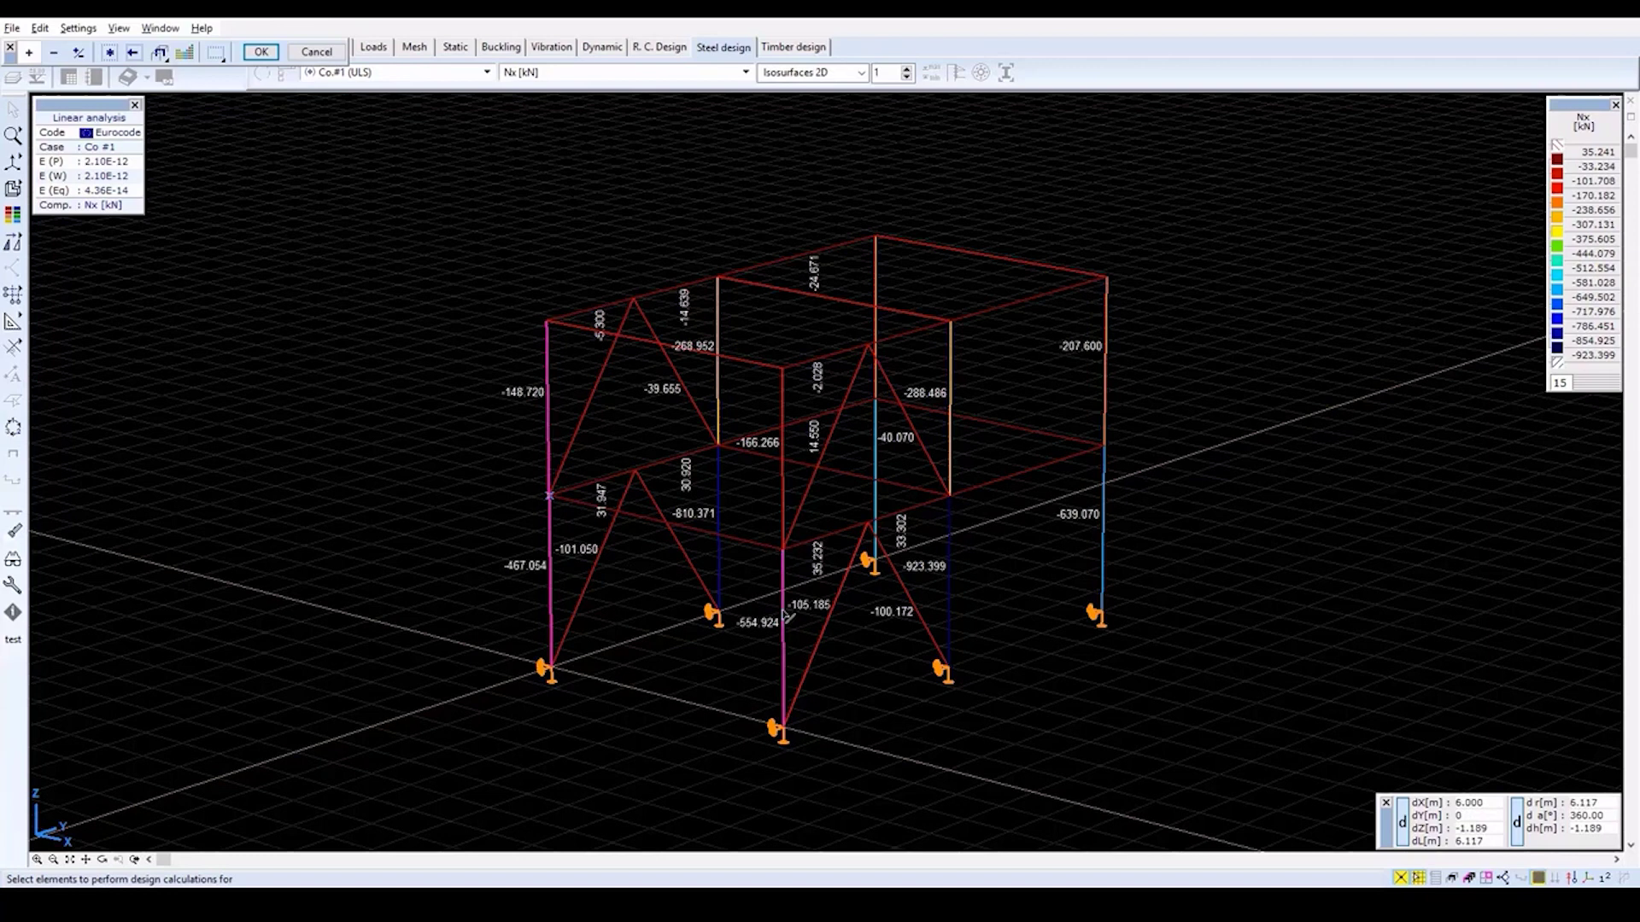
click(781, 511)
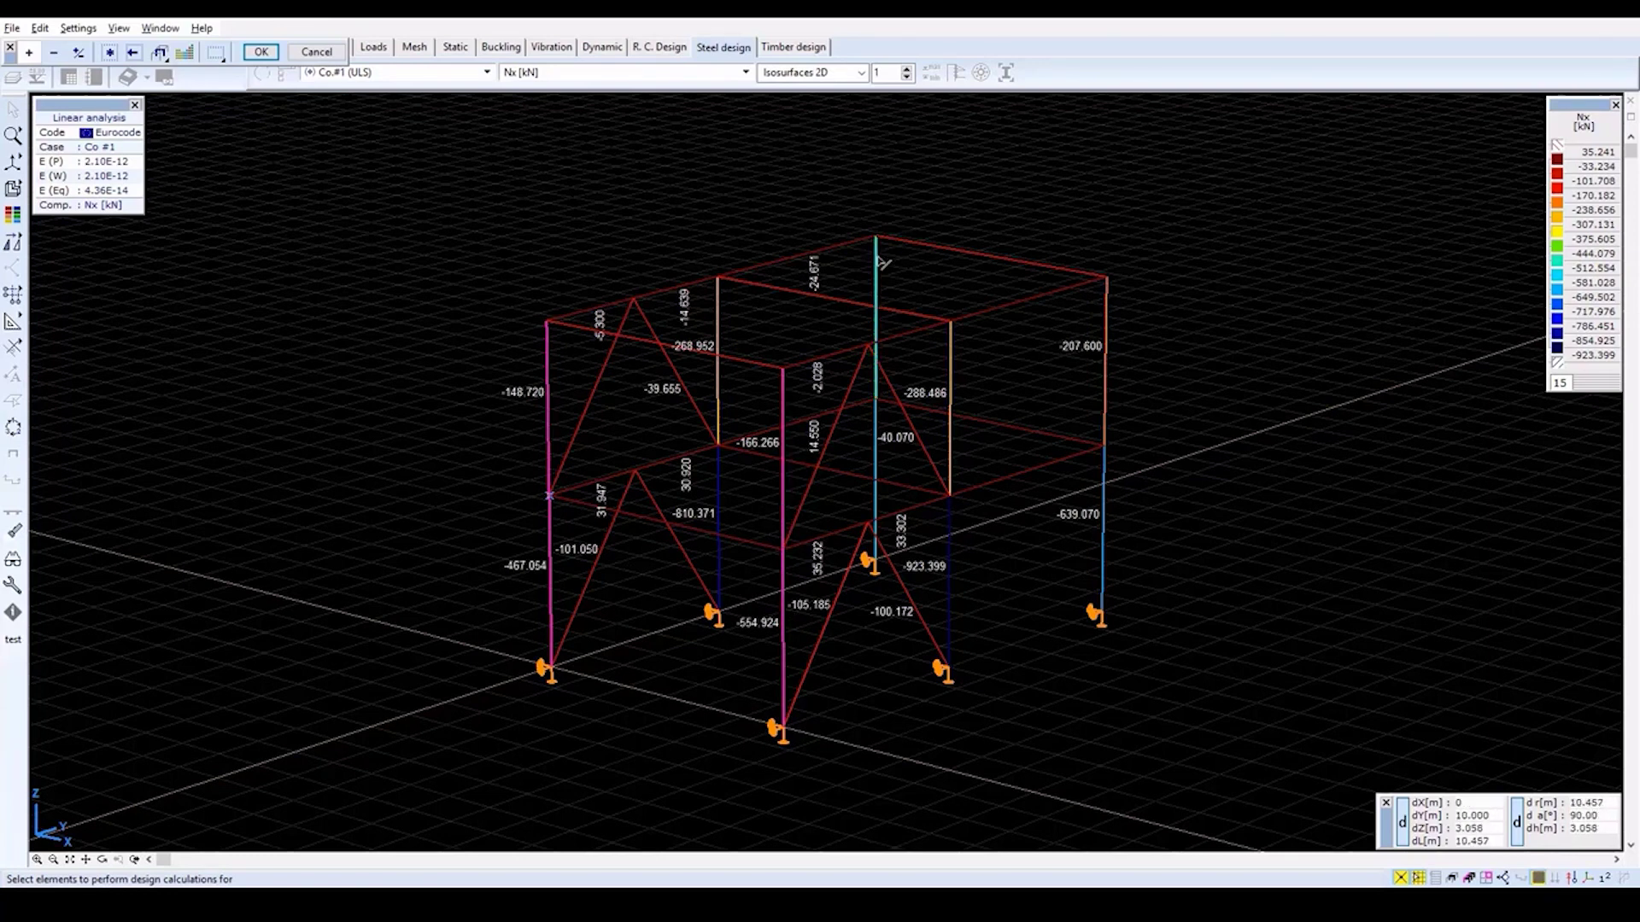
click(877, 265)
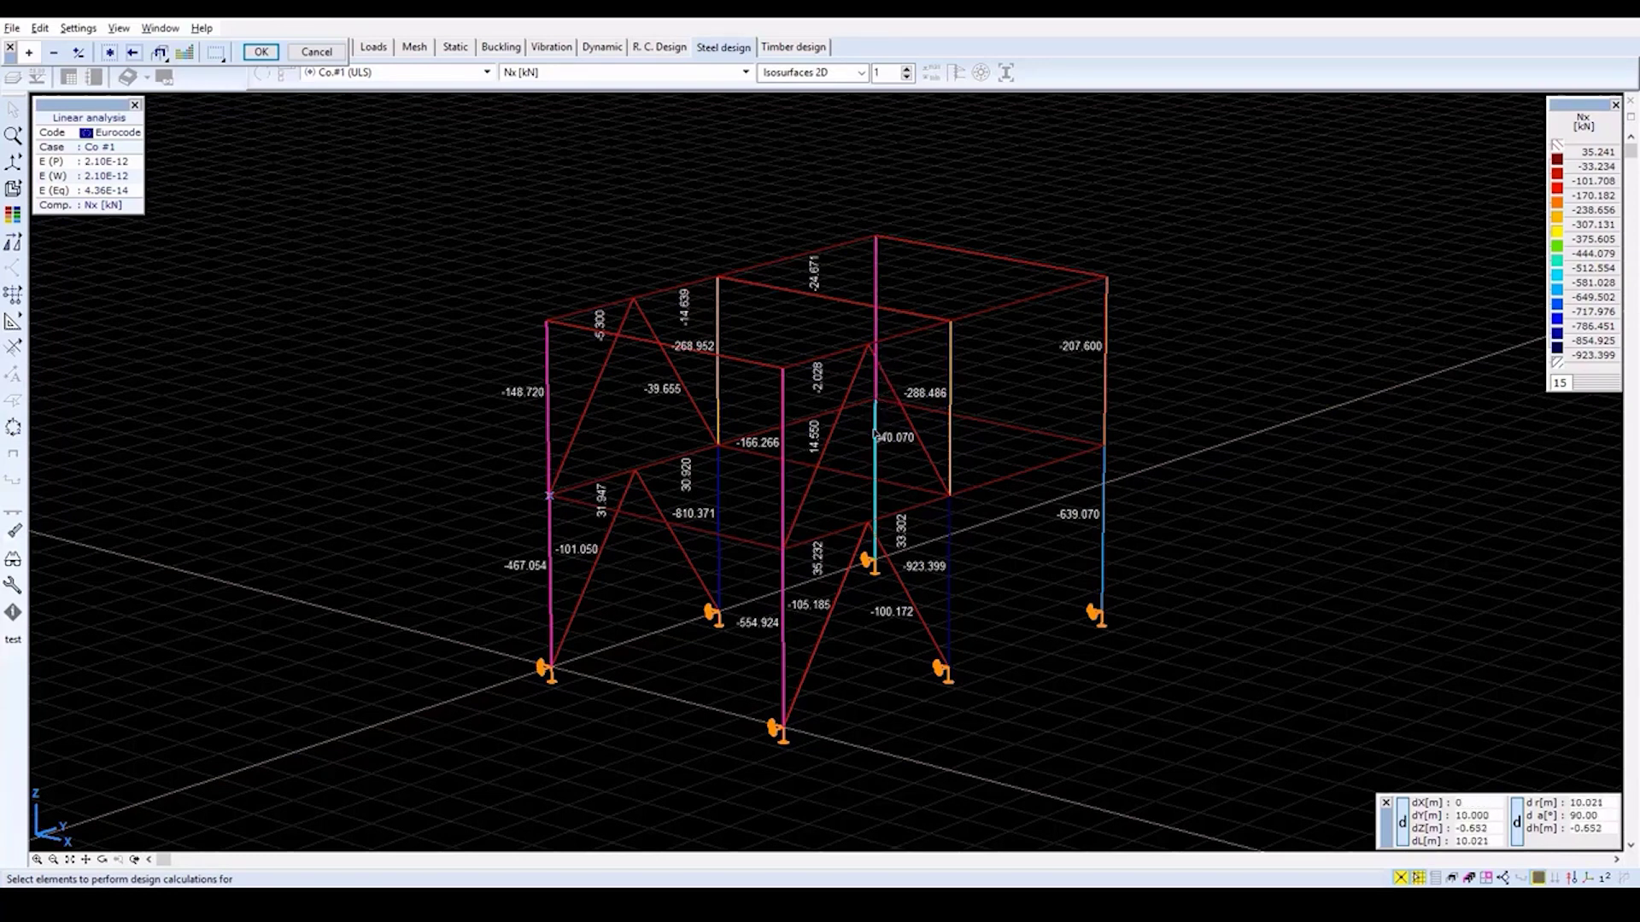
click(1105, 397)
click(1106, 488)
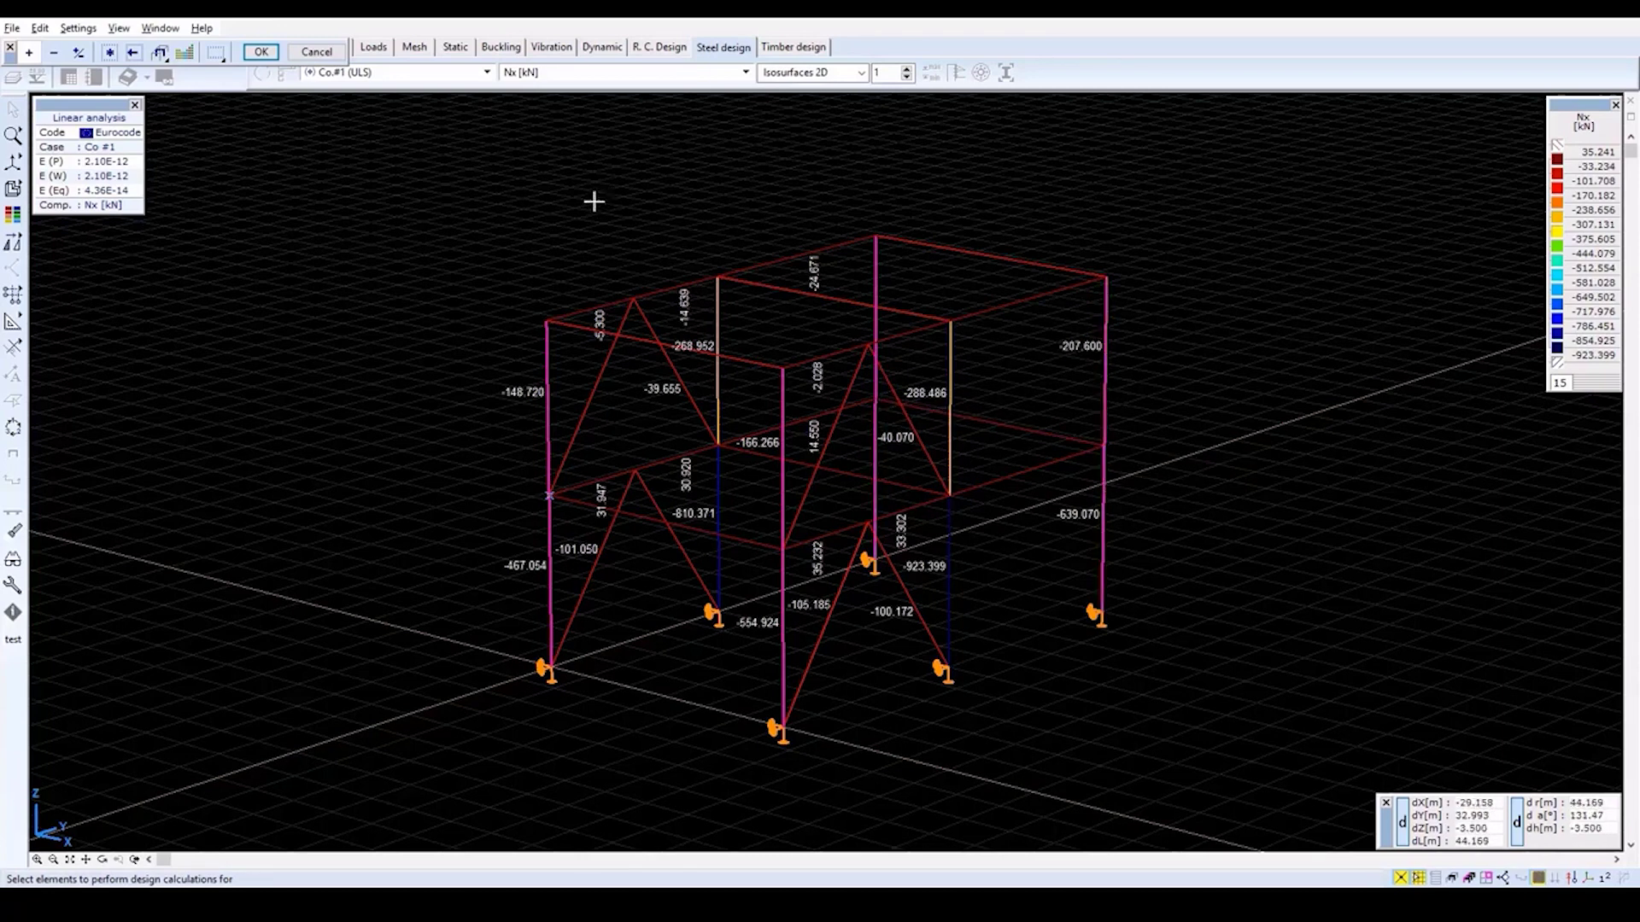
click(261, 52)
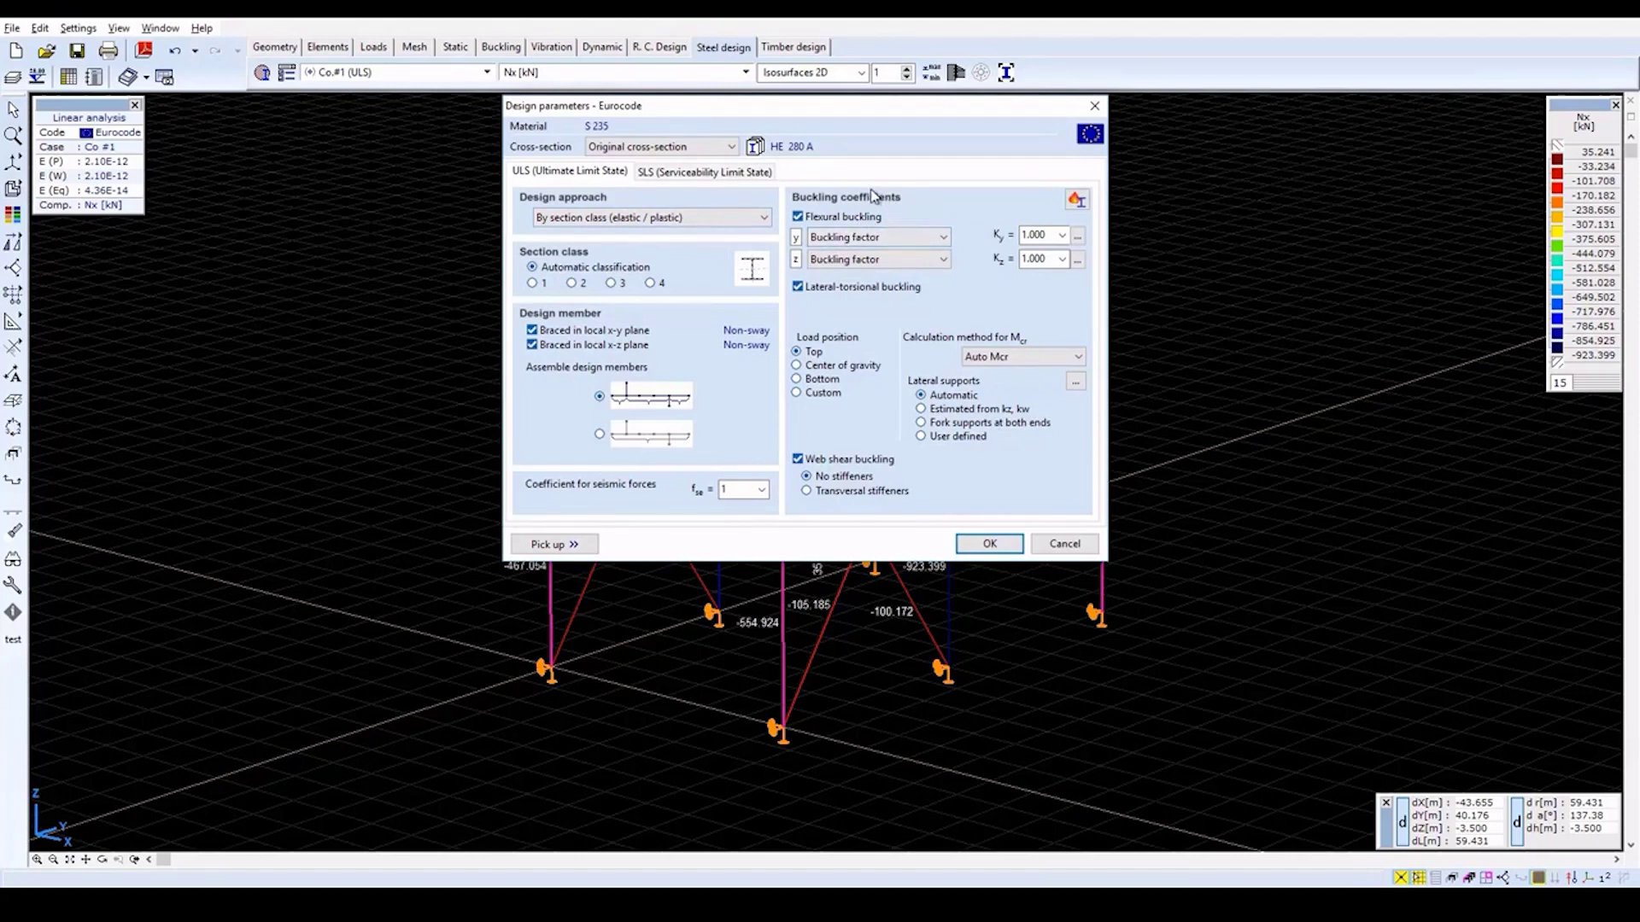
Set the flexural buckling factor Ky to 1.25, keep Auto Mcr for lateral-torsional buckling, and apply the design parameters to the columns.
double_click(1044, 237)
text(1.25)
click(1027, 357)
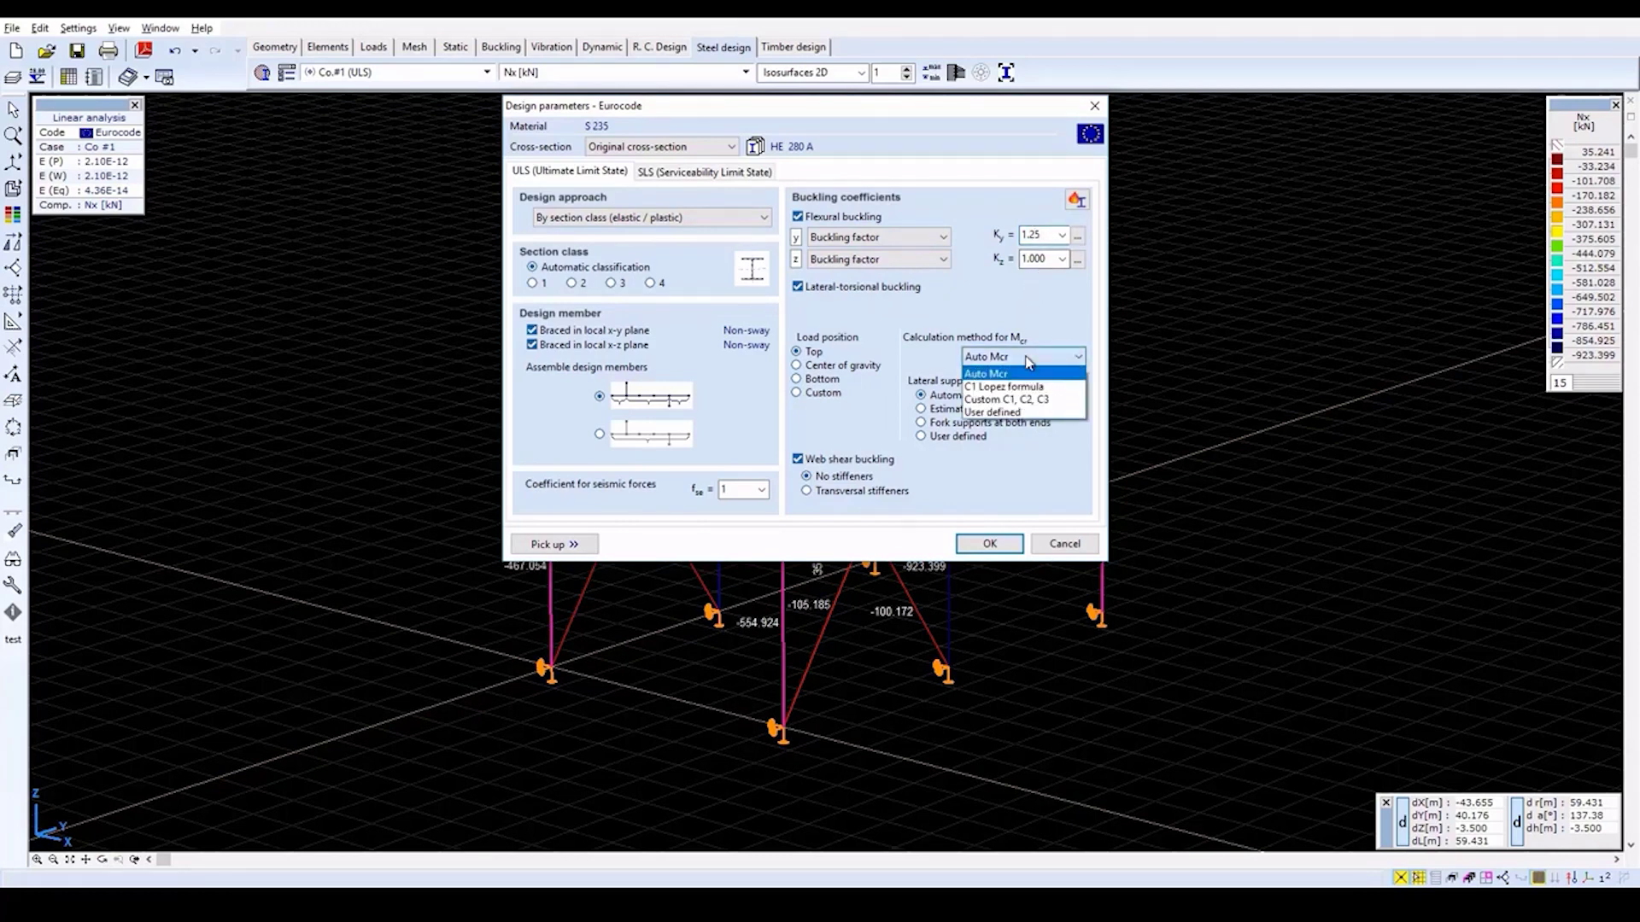
click(1027, 358)
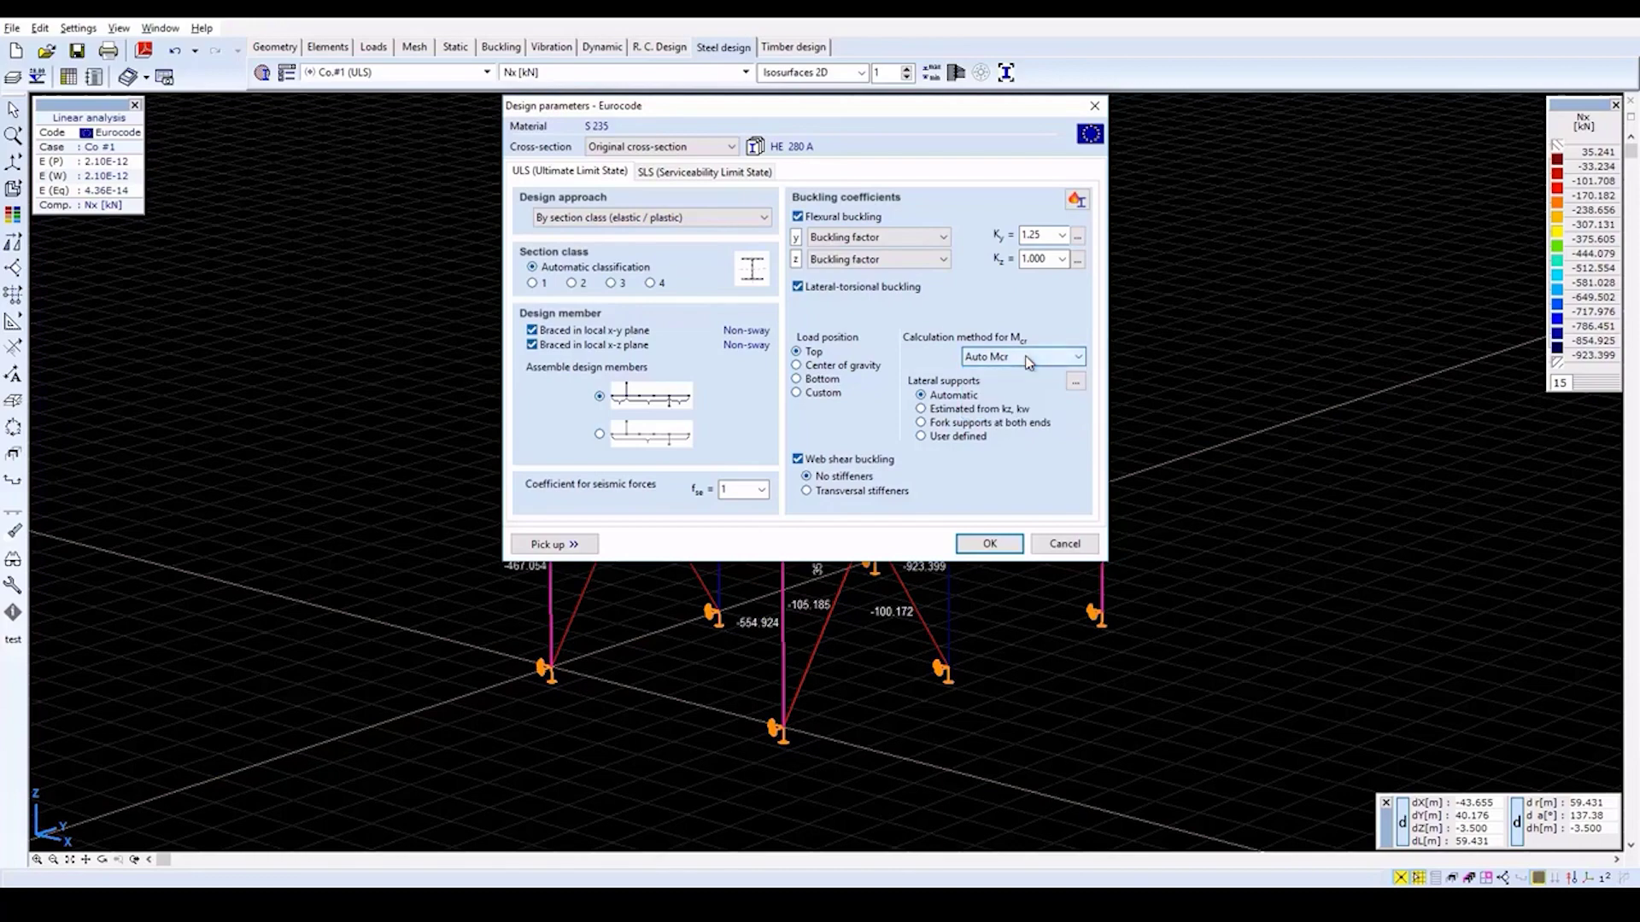
click(990, 544)
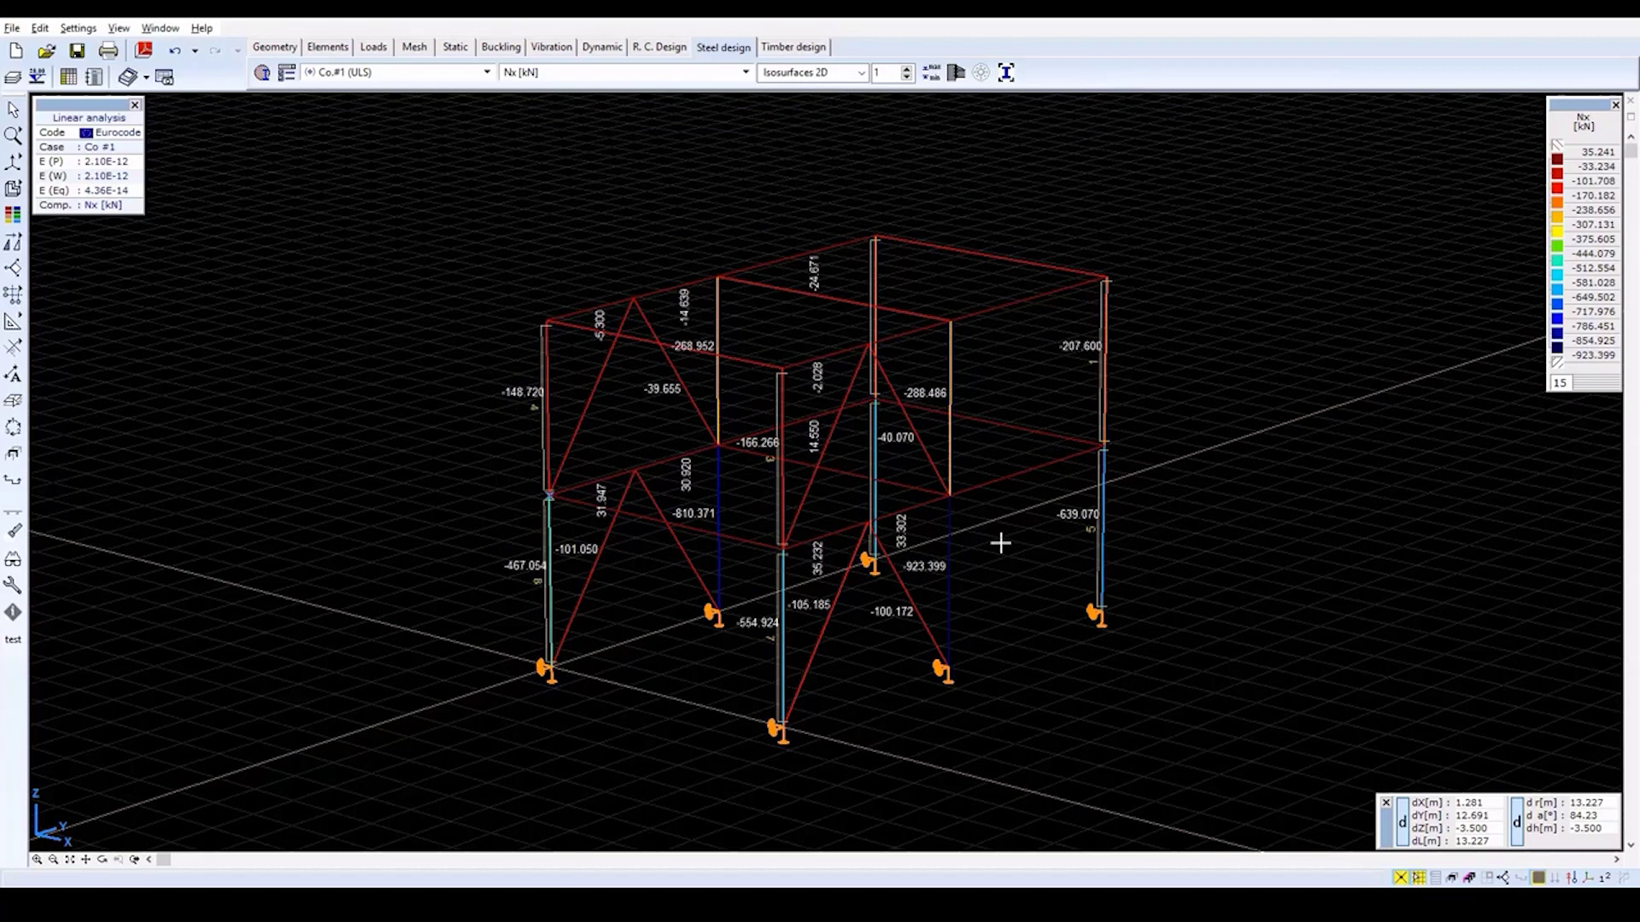
Display the N-M-V (Axial force-Bending-Shear) analysis results on the designed columns.
click(746, 73)
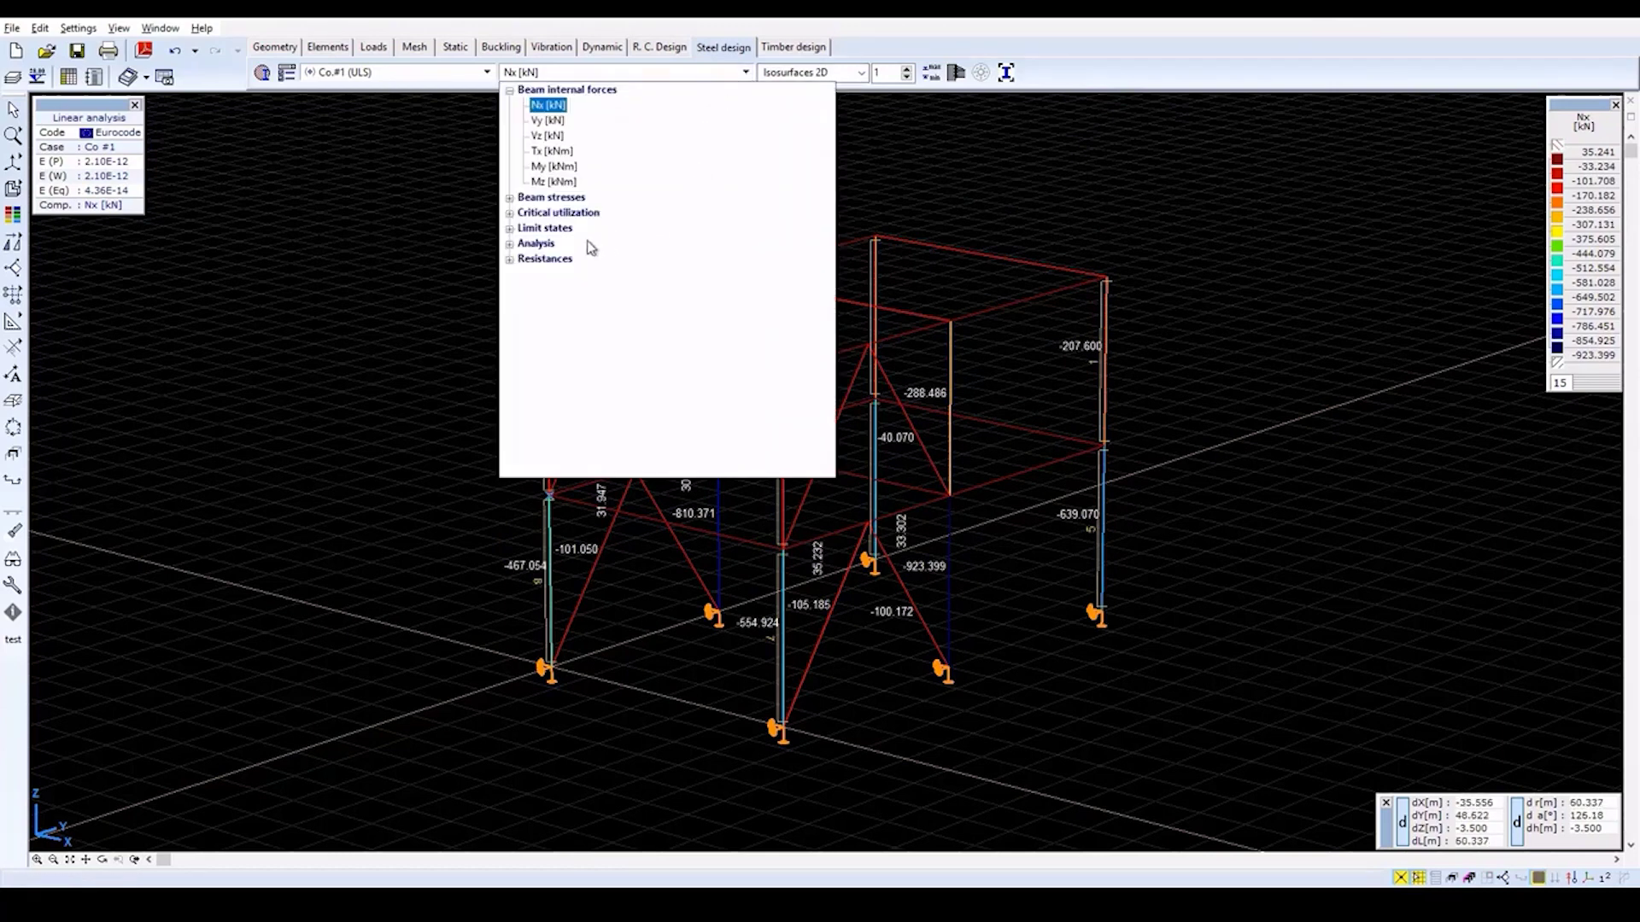
click(510, 244)
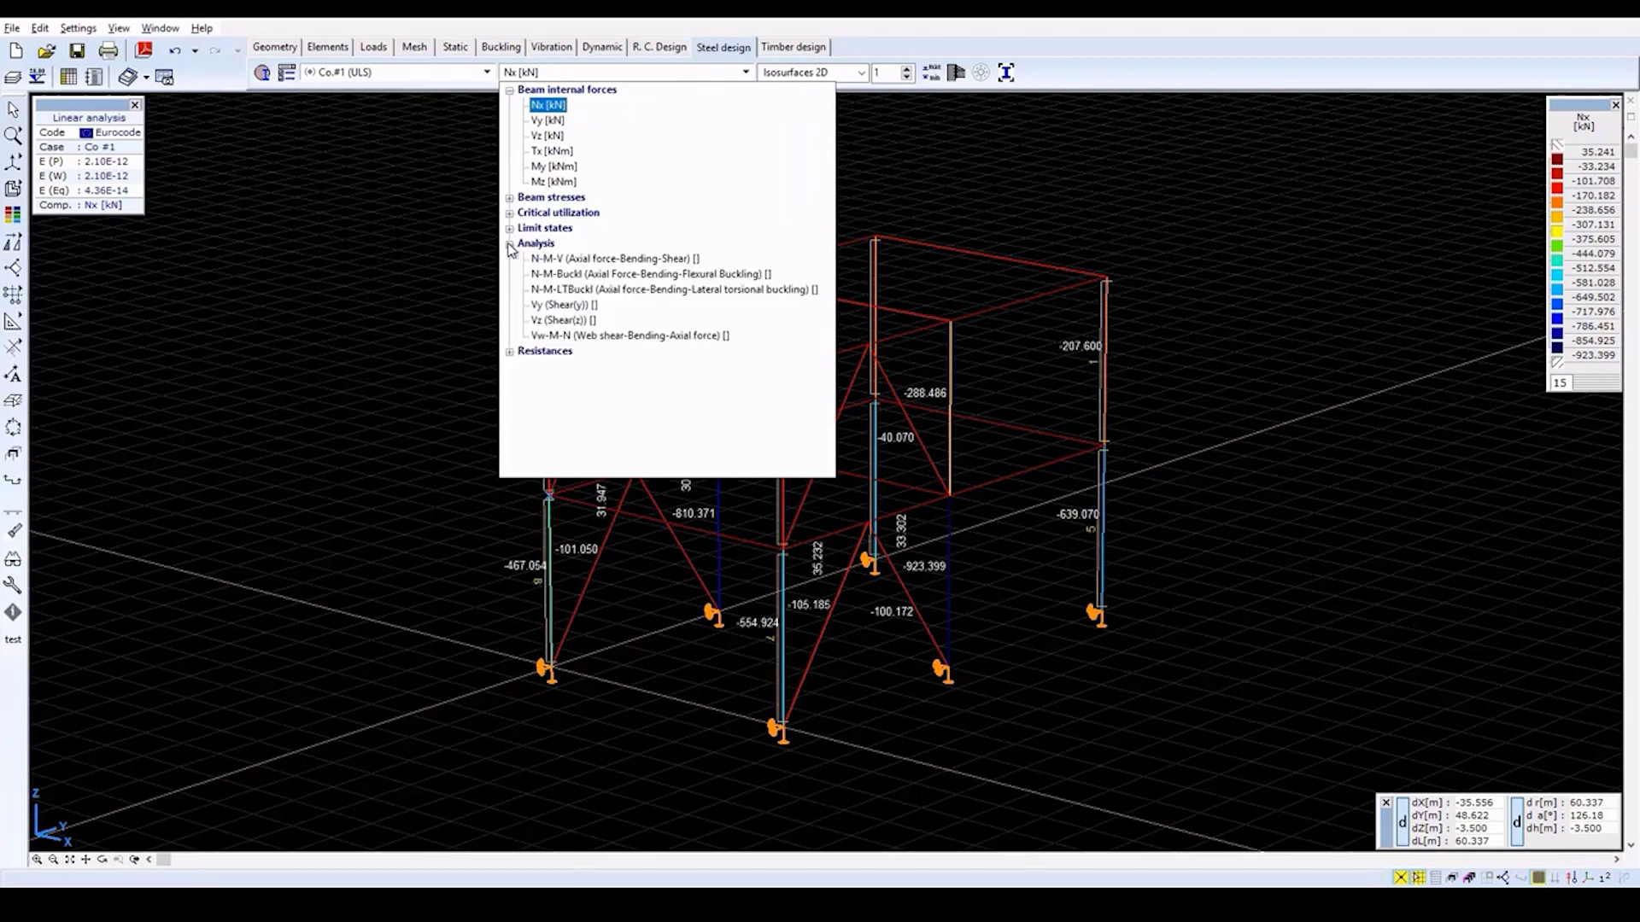
click(554, 259)
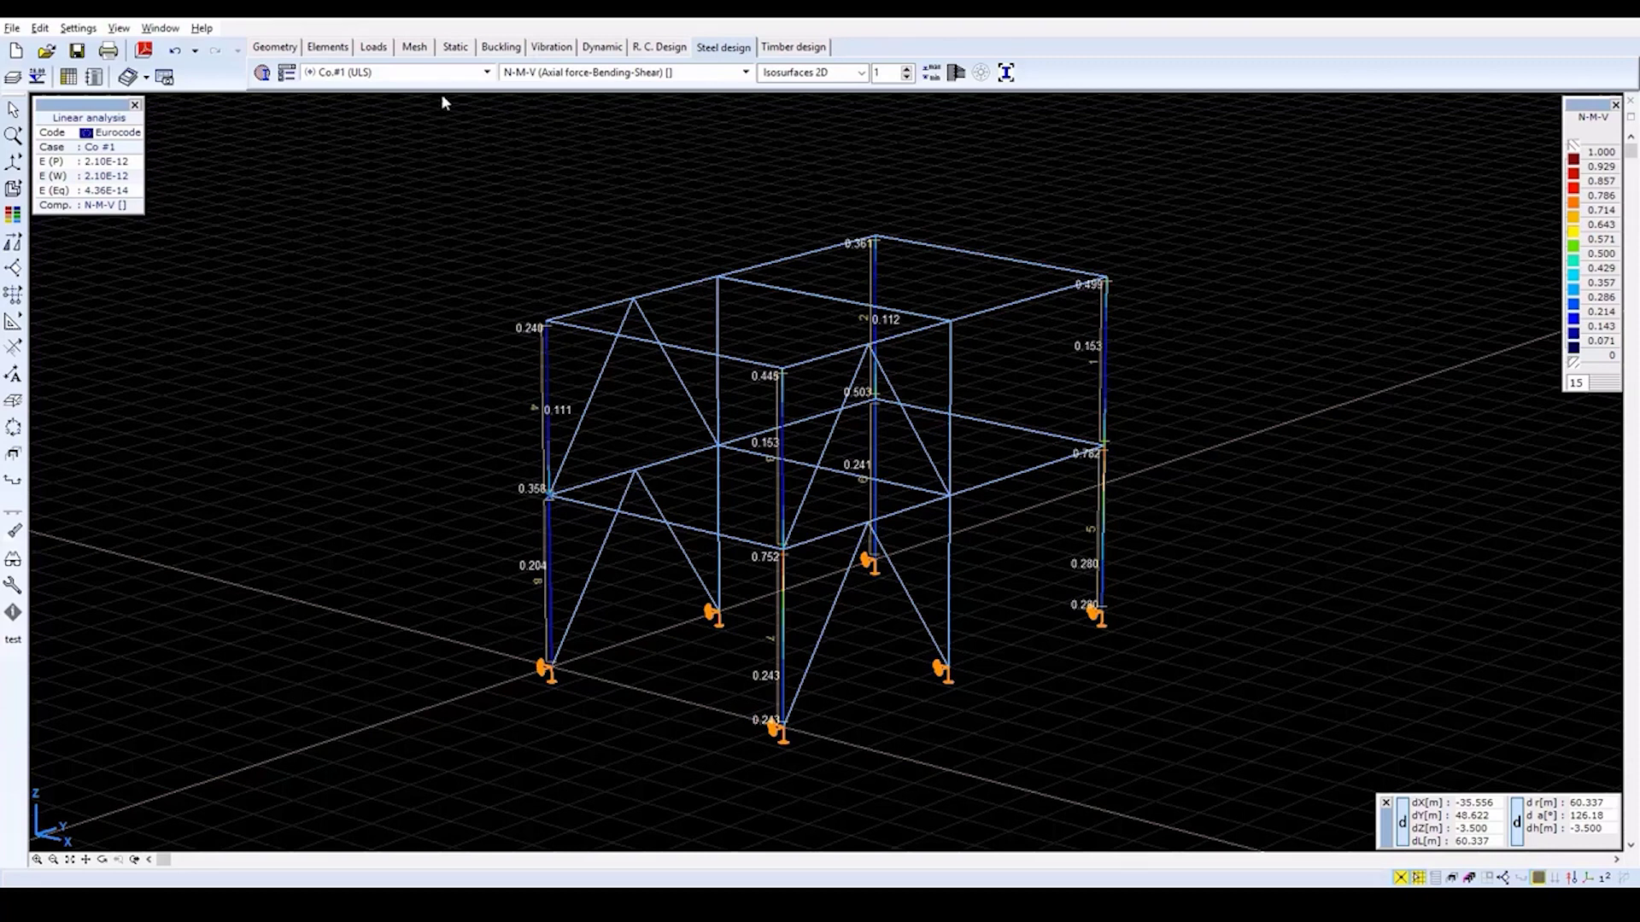
Display the Utilization ULS limit state results on the designed columns.
click(566, 74)
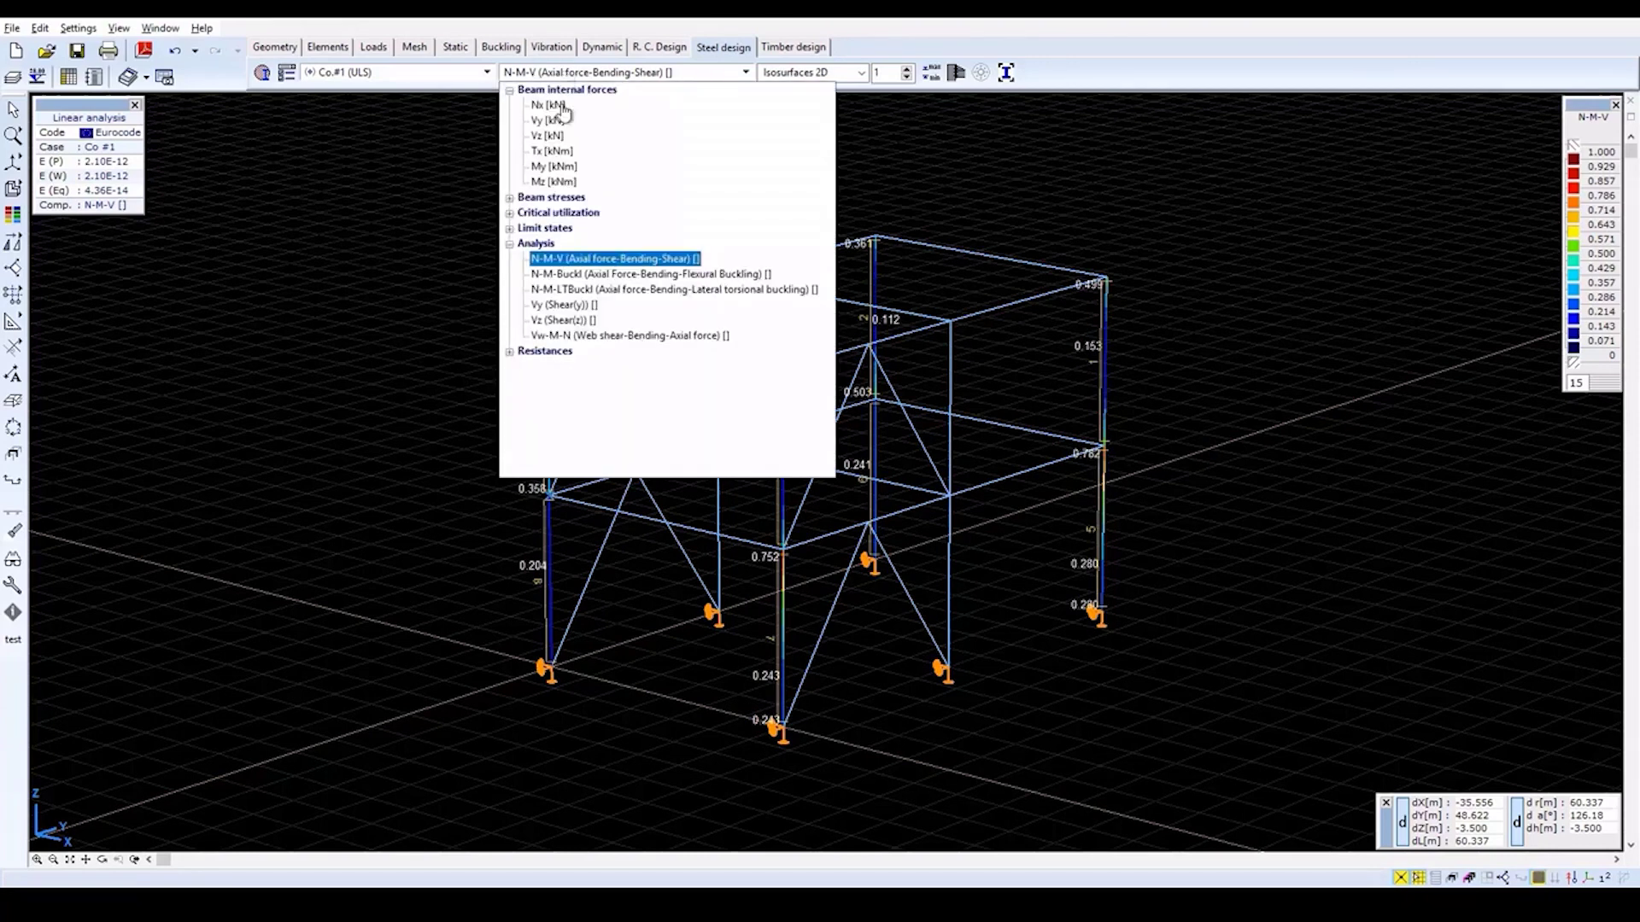
click(509, 228)
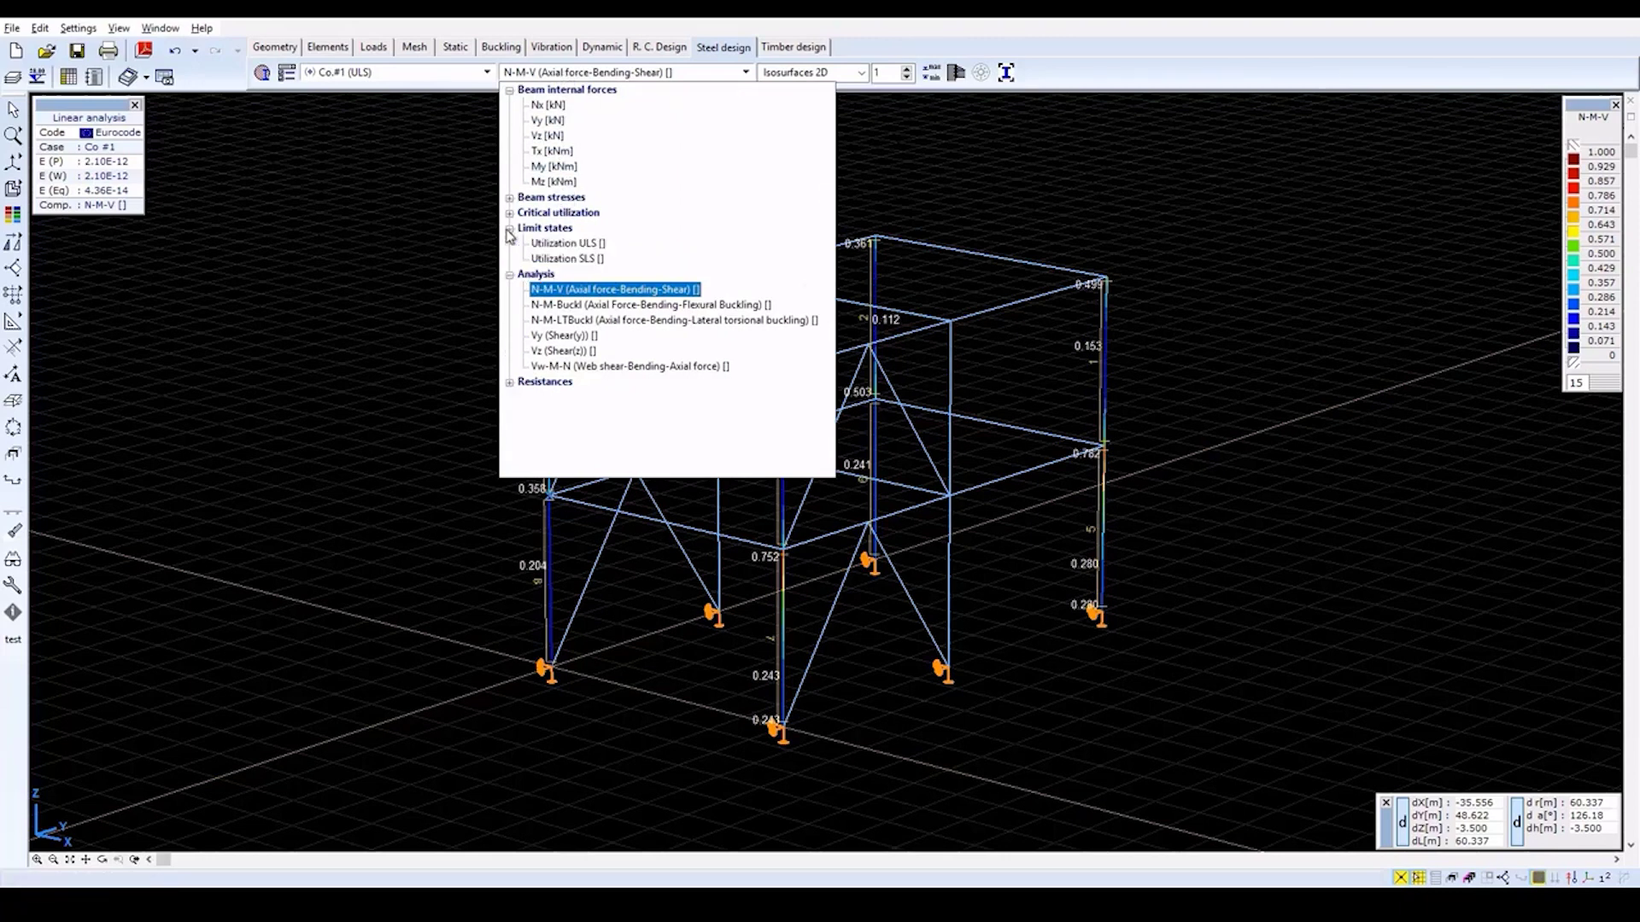
click(567, 243)
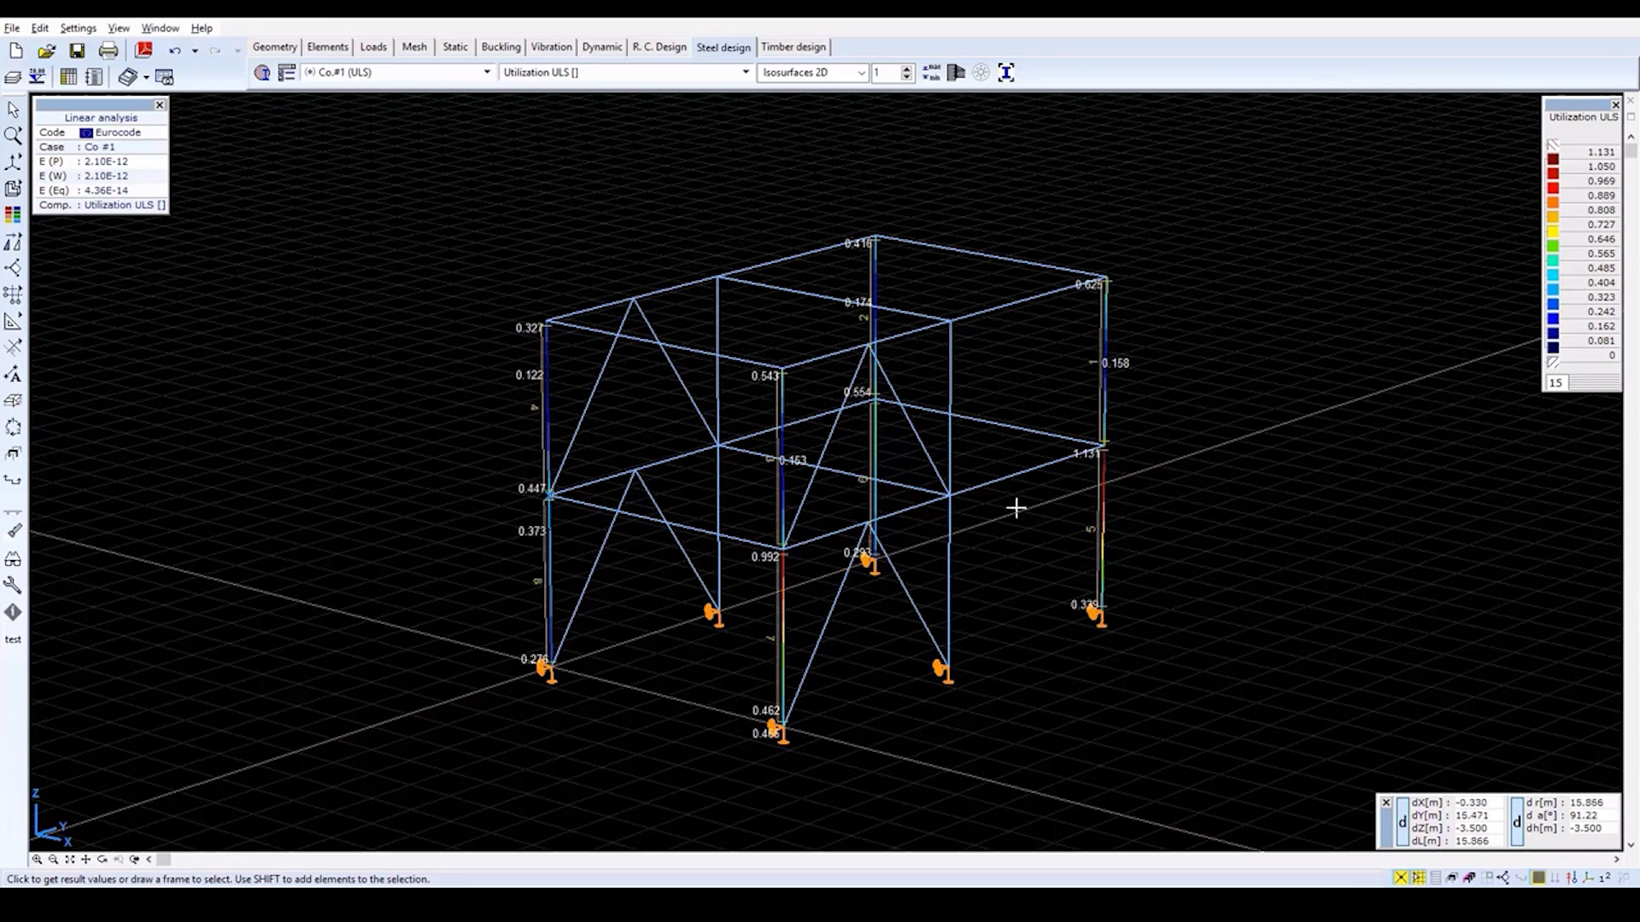
Examine the utilization diagrams and the detailed design calculations of the lower corner column, steel design member 7.
mouse_move(788, 630)
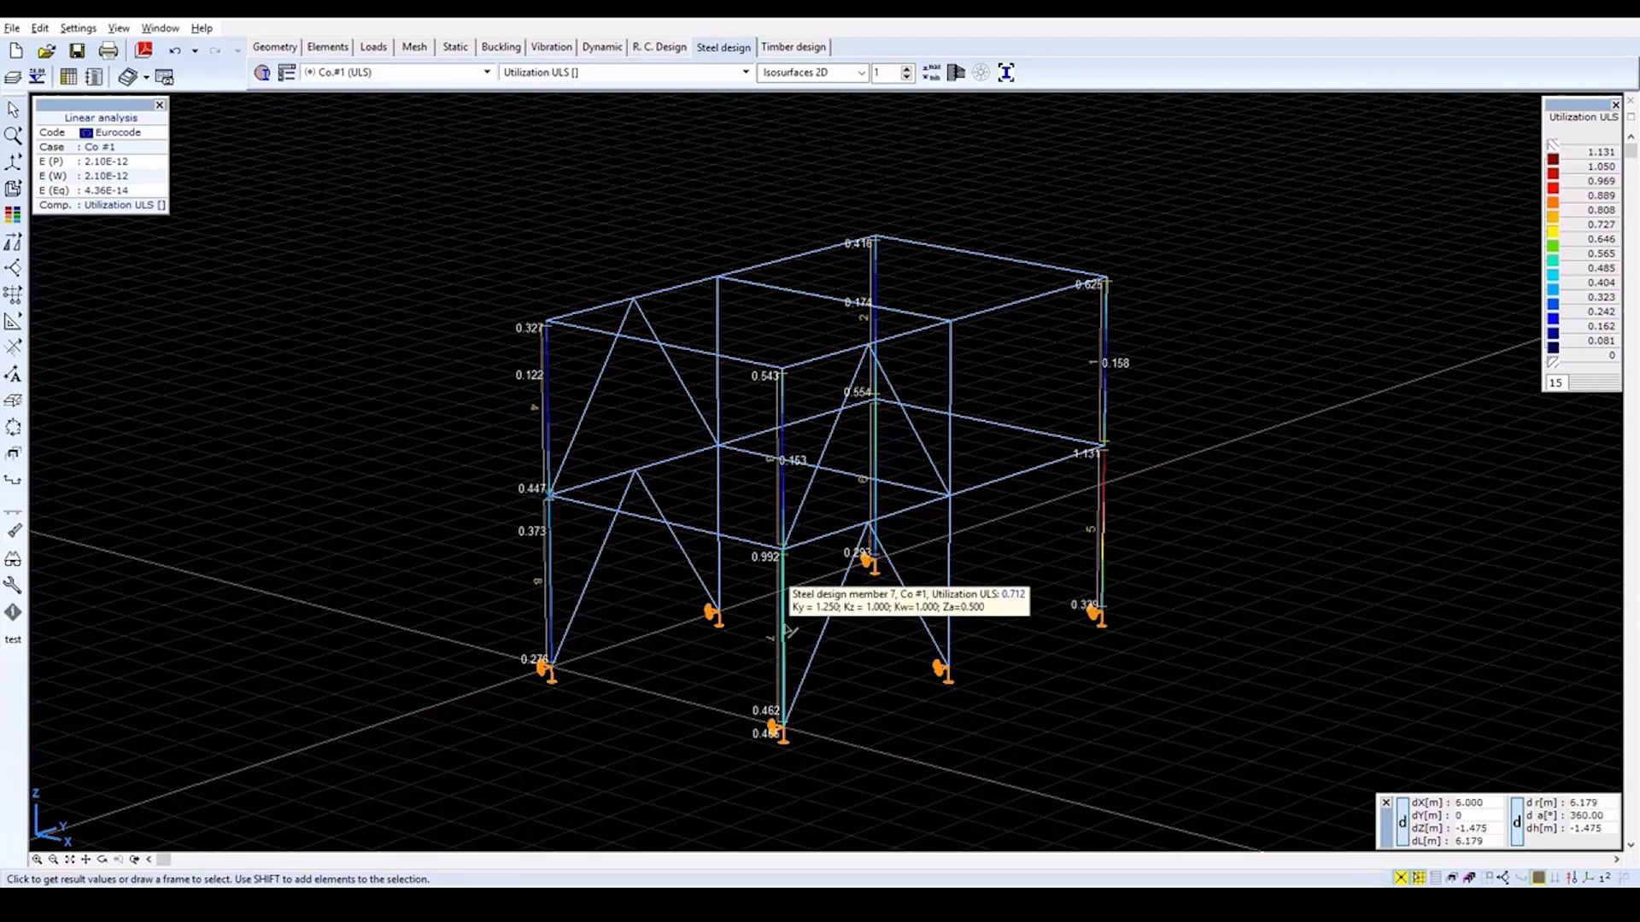
click(786, 628)
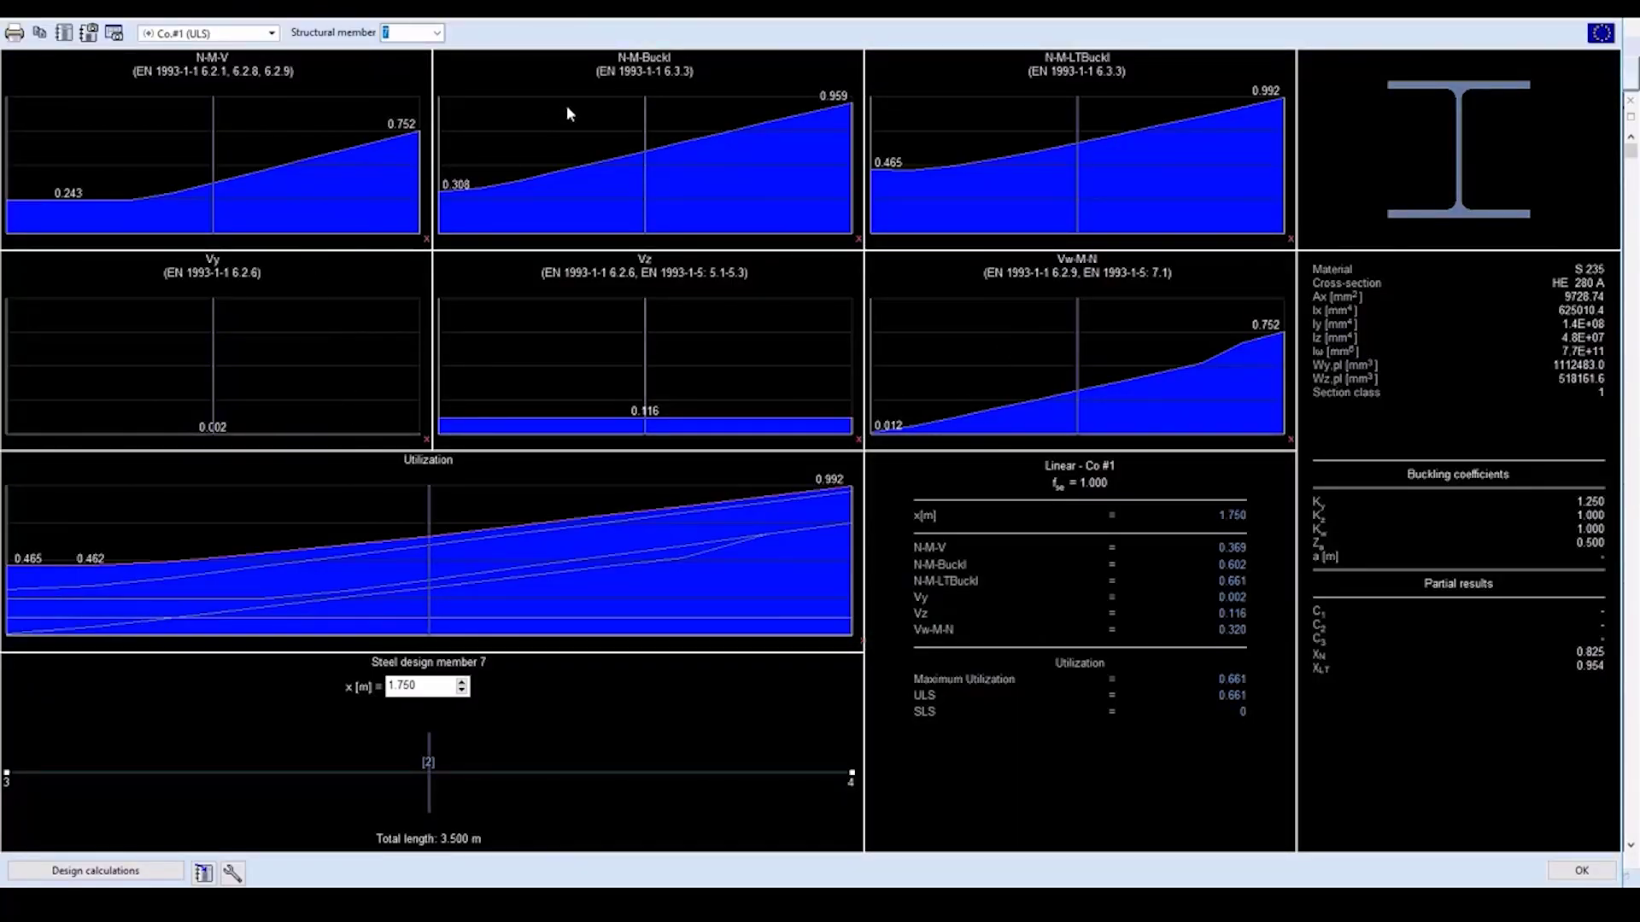
click(158, 875)
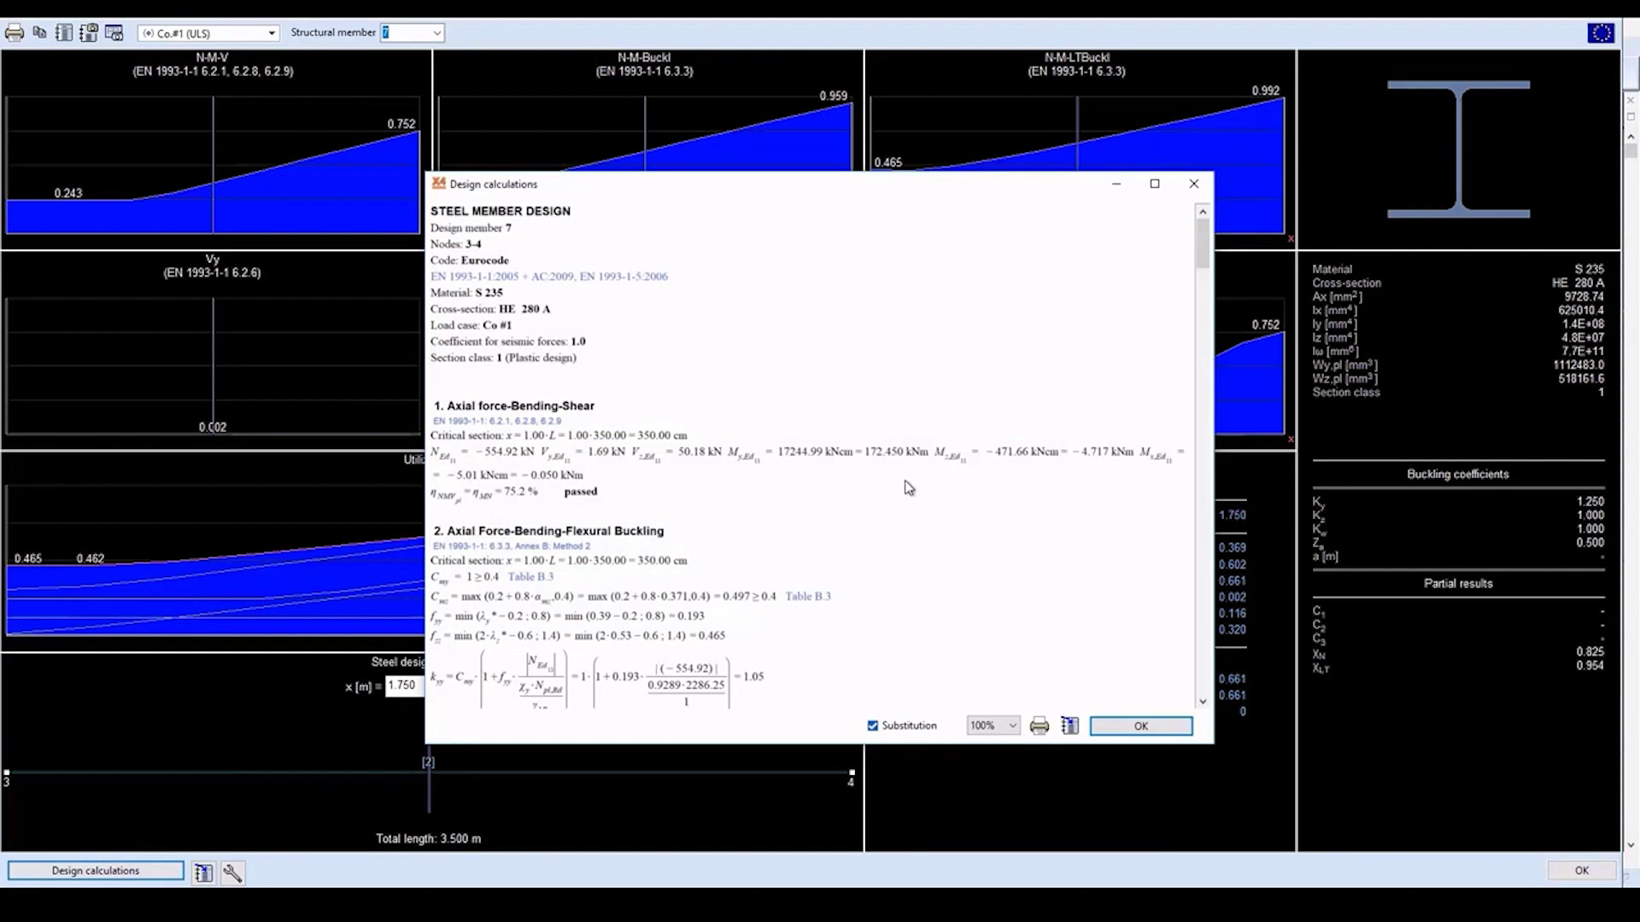
scroll(909, 487, down, 7)
scroll(908, 488, down, 5)
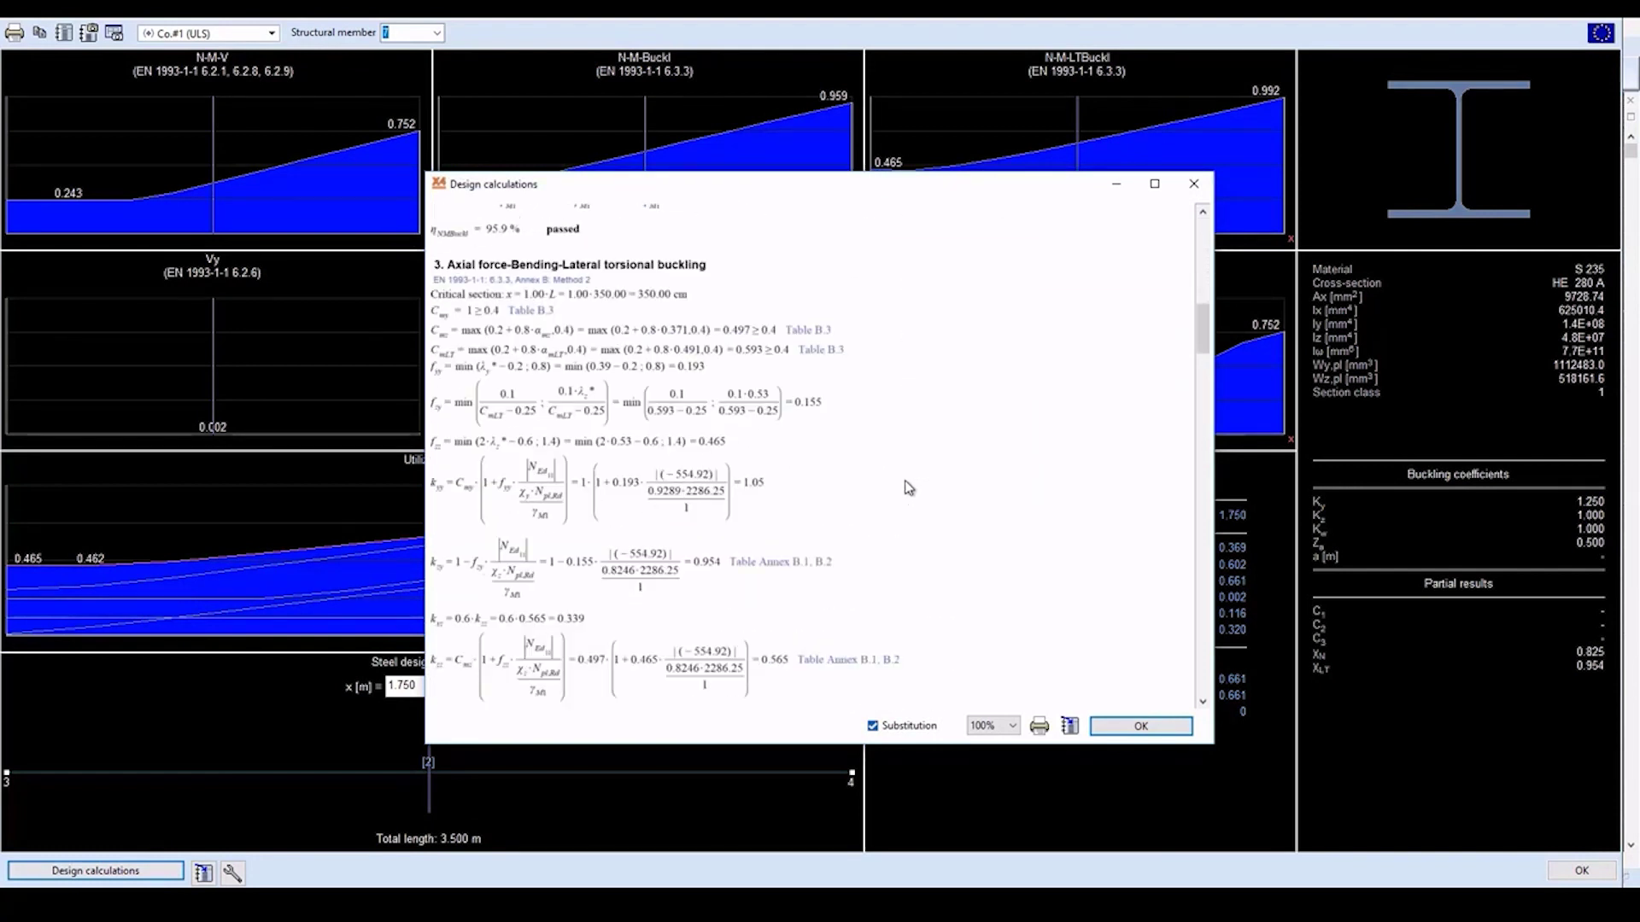
scroll(908, 487, down, 10)
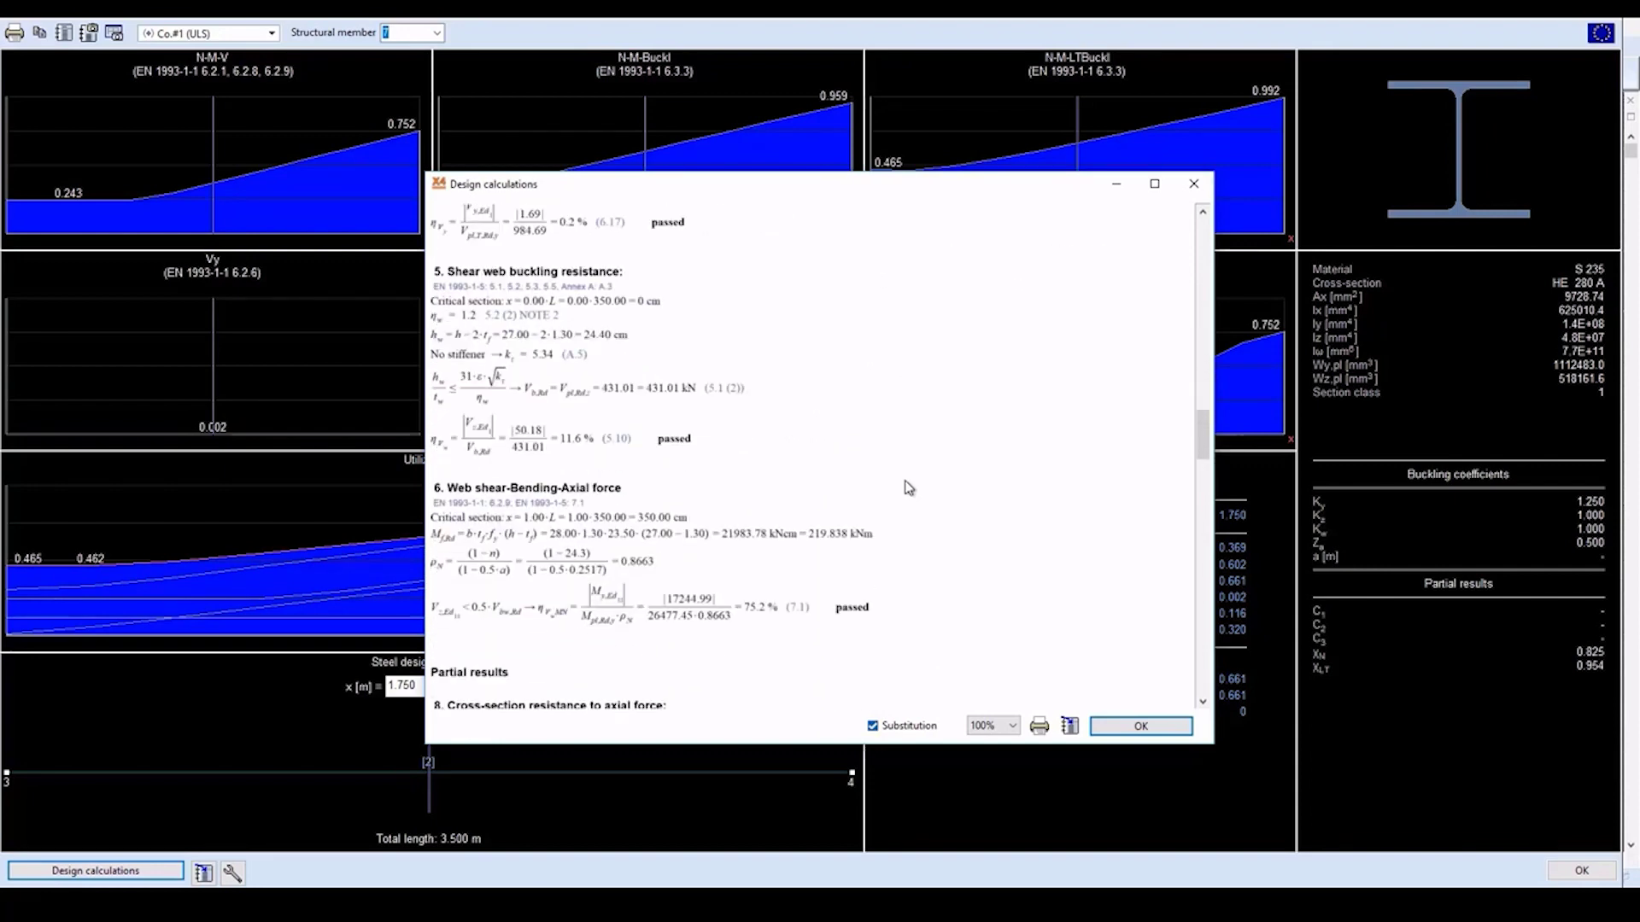
scroll(909, 488, down, 17)
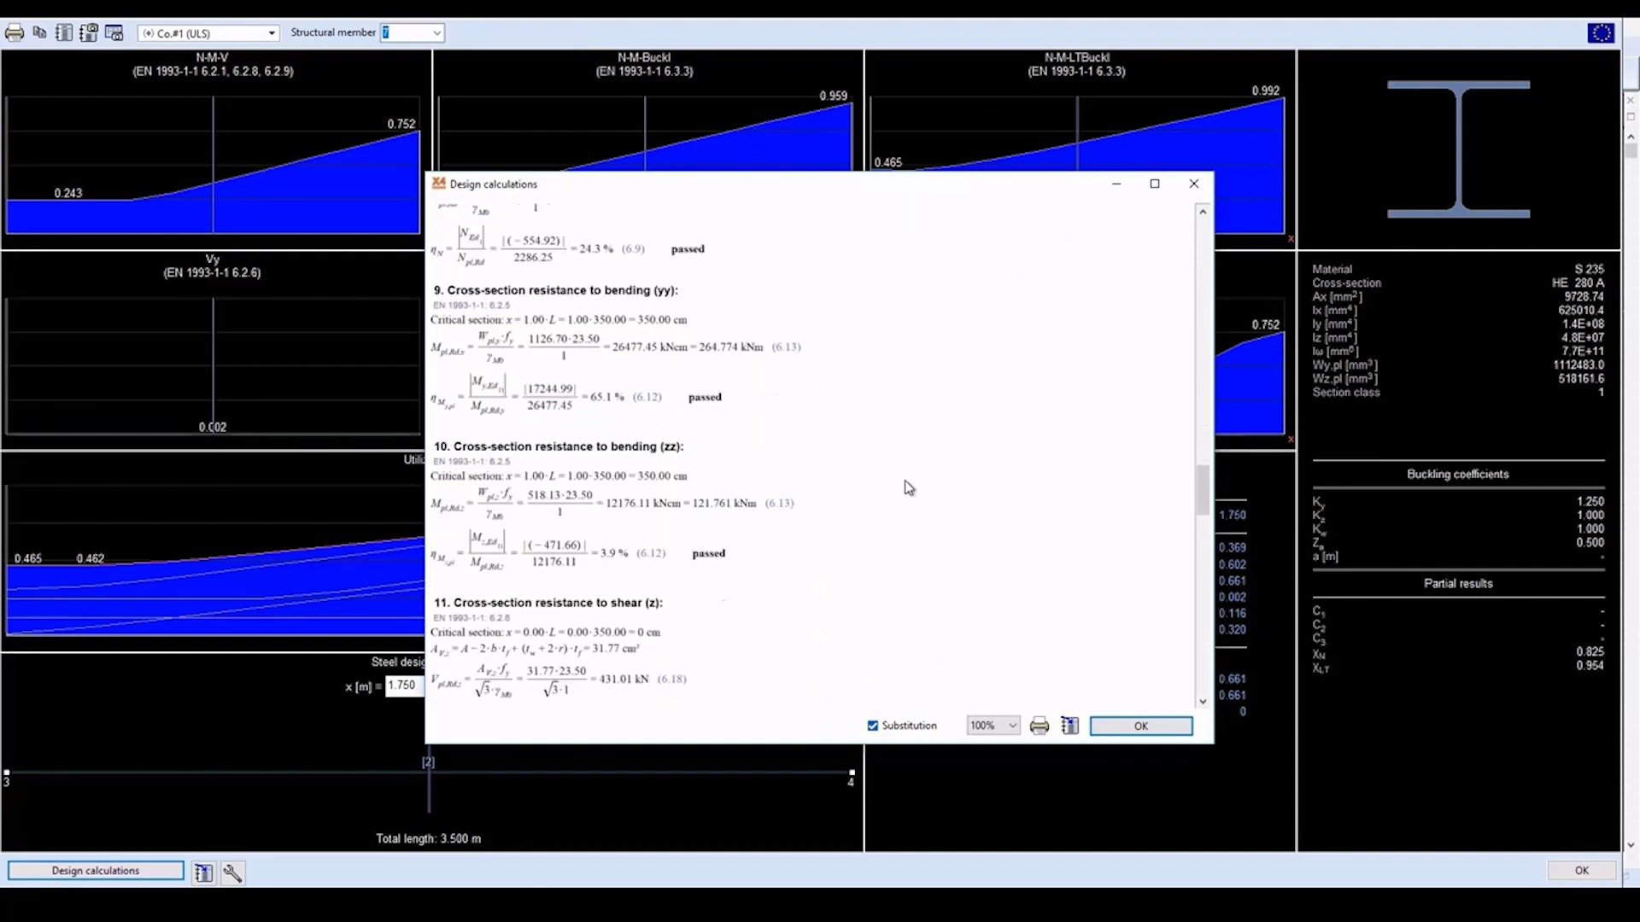
scroll(909, 487, down, 15)
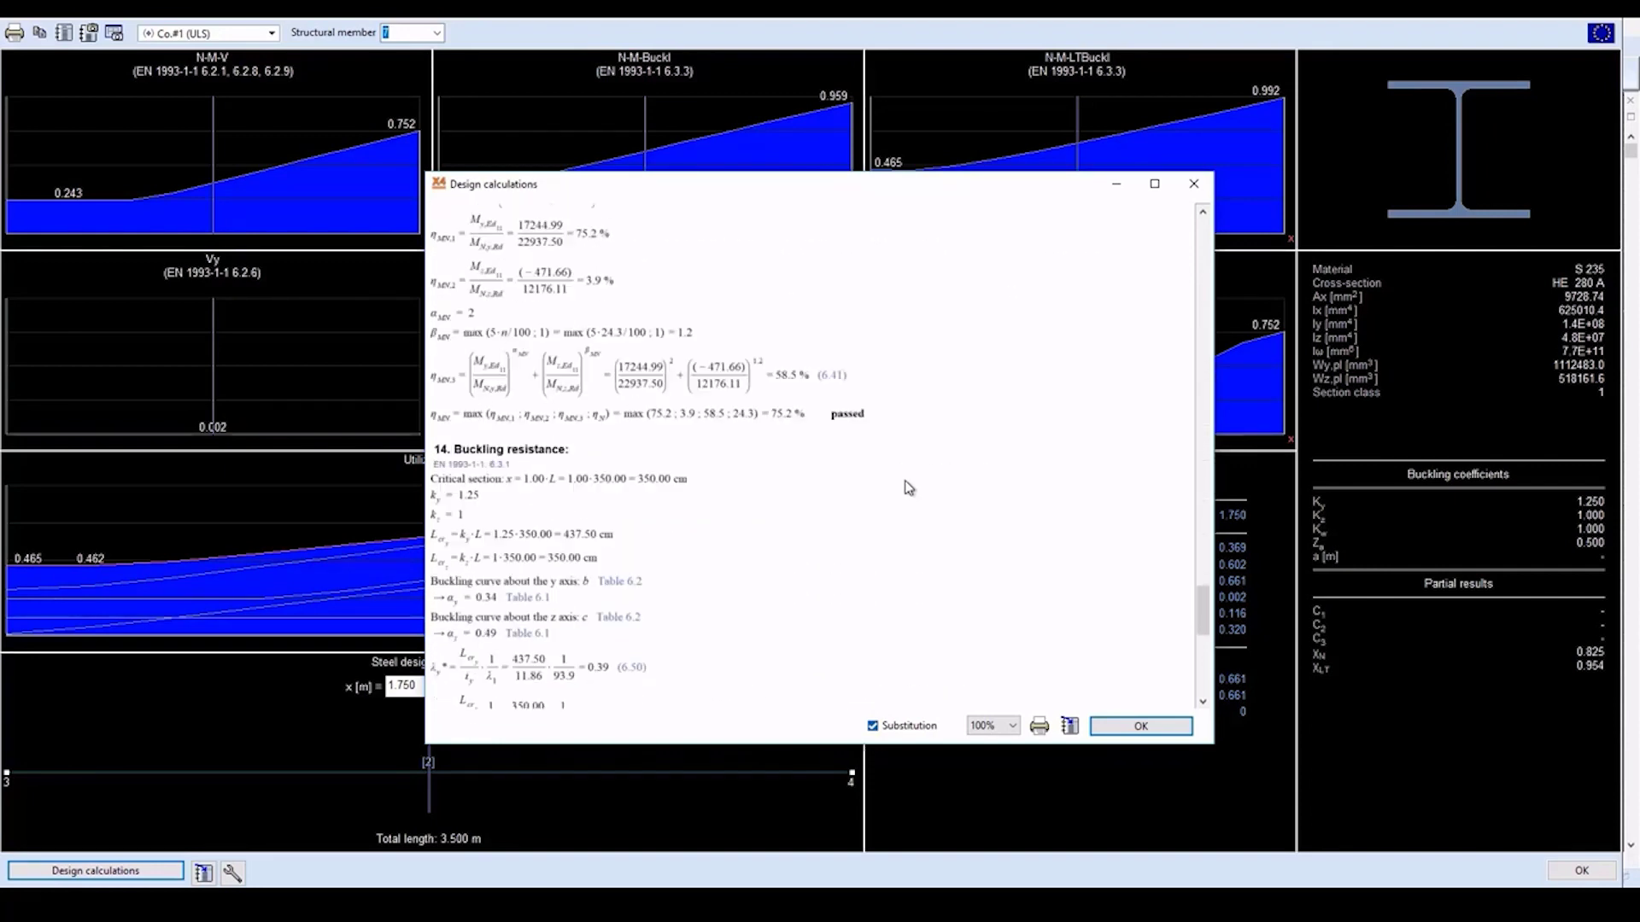
click(1132, 726)
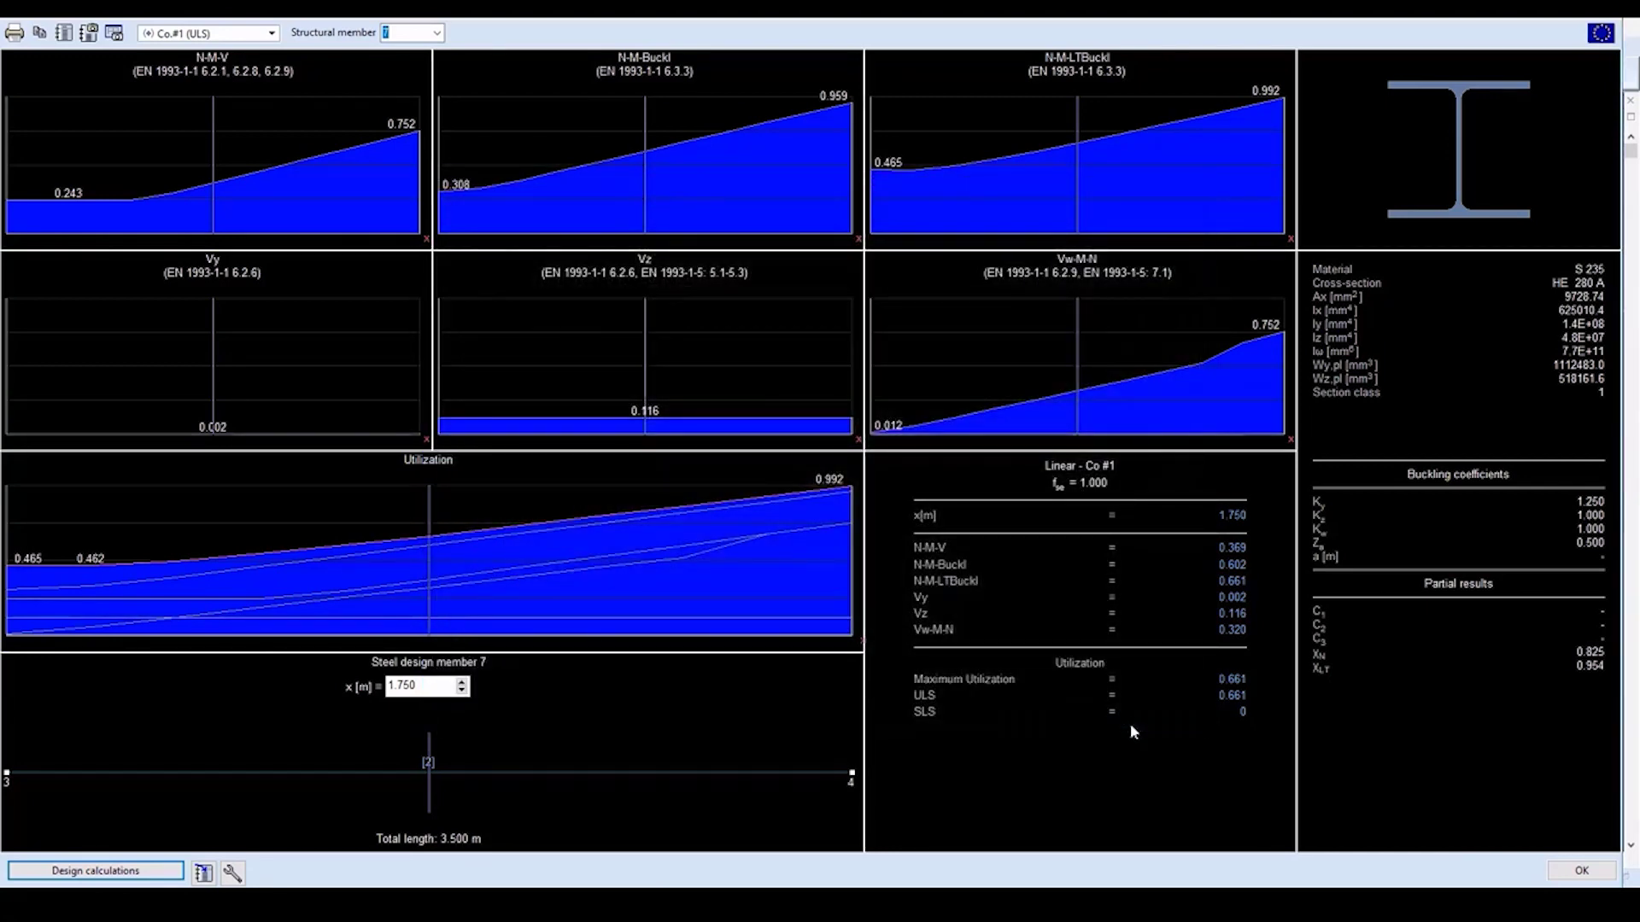
click(1583, 871)
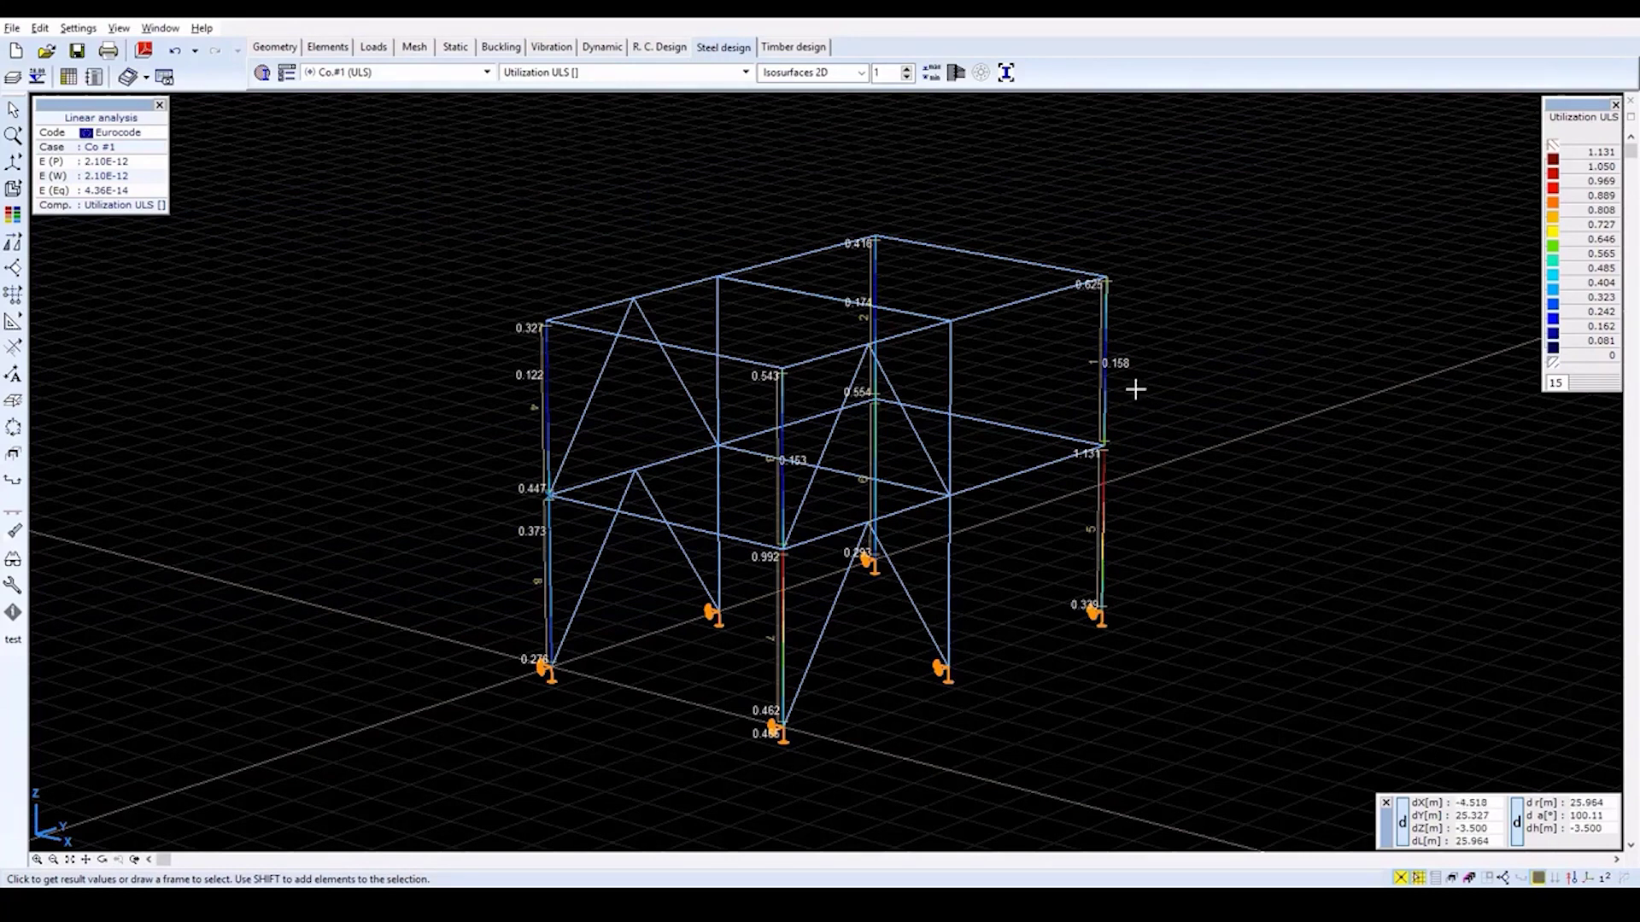
Start steel cross-section optimization and create a group named "lower columns" from members with the same properties.
click(1007, 74)
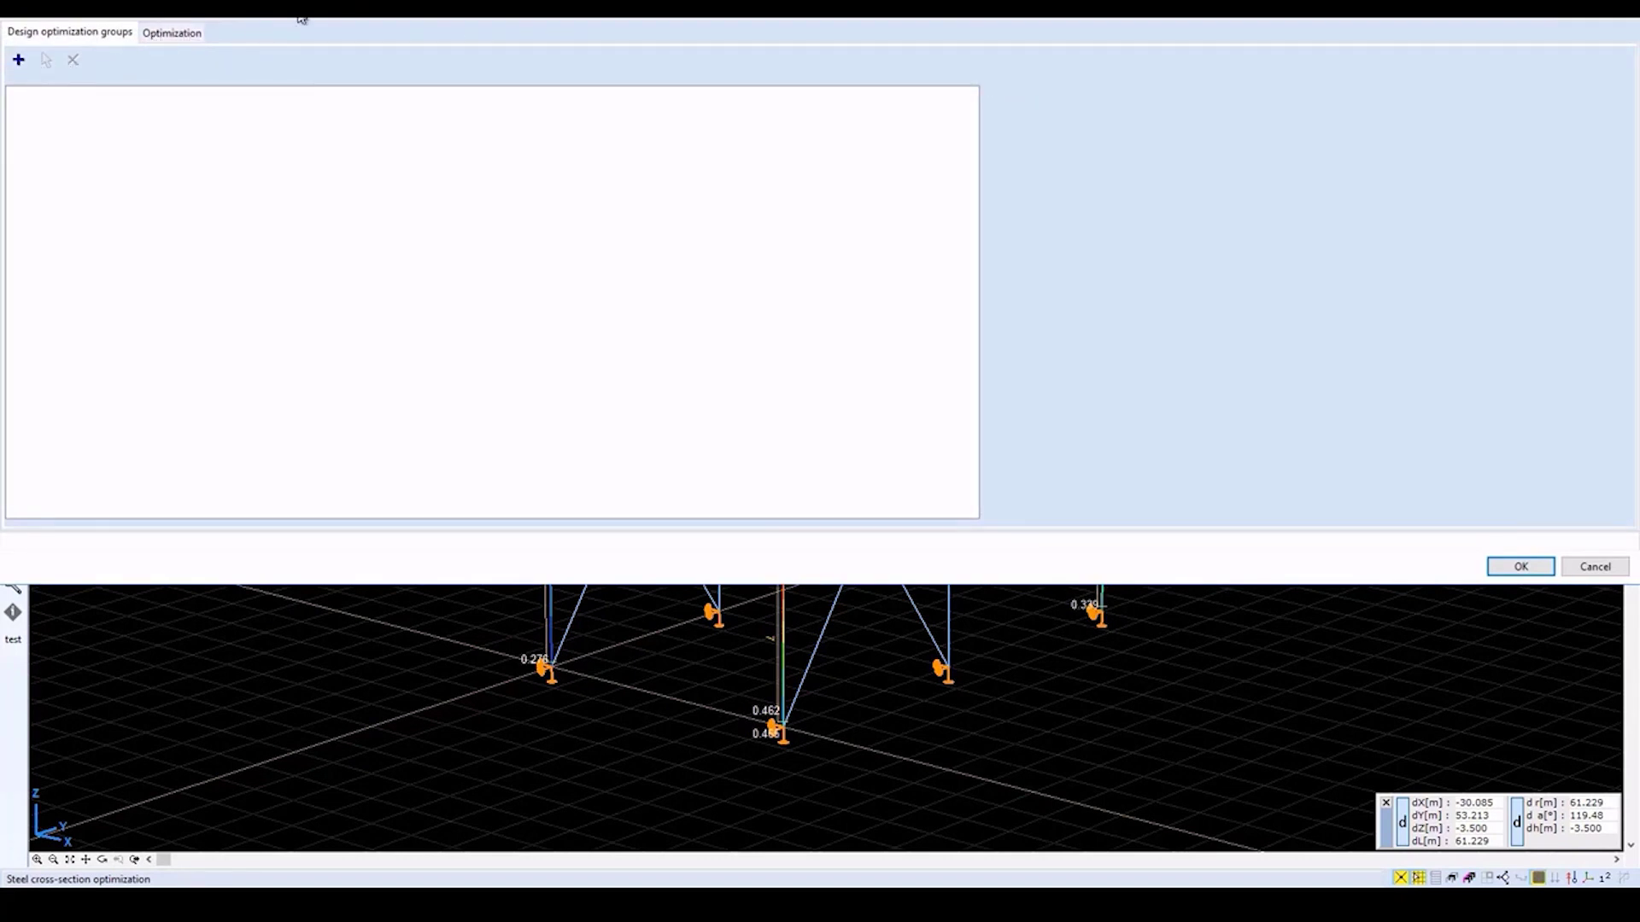
drag(300, 17, 335, 116)
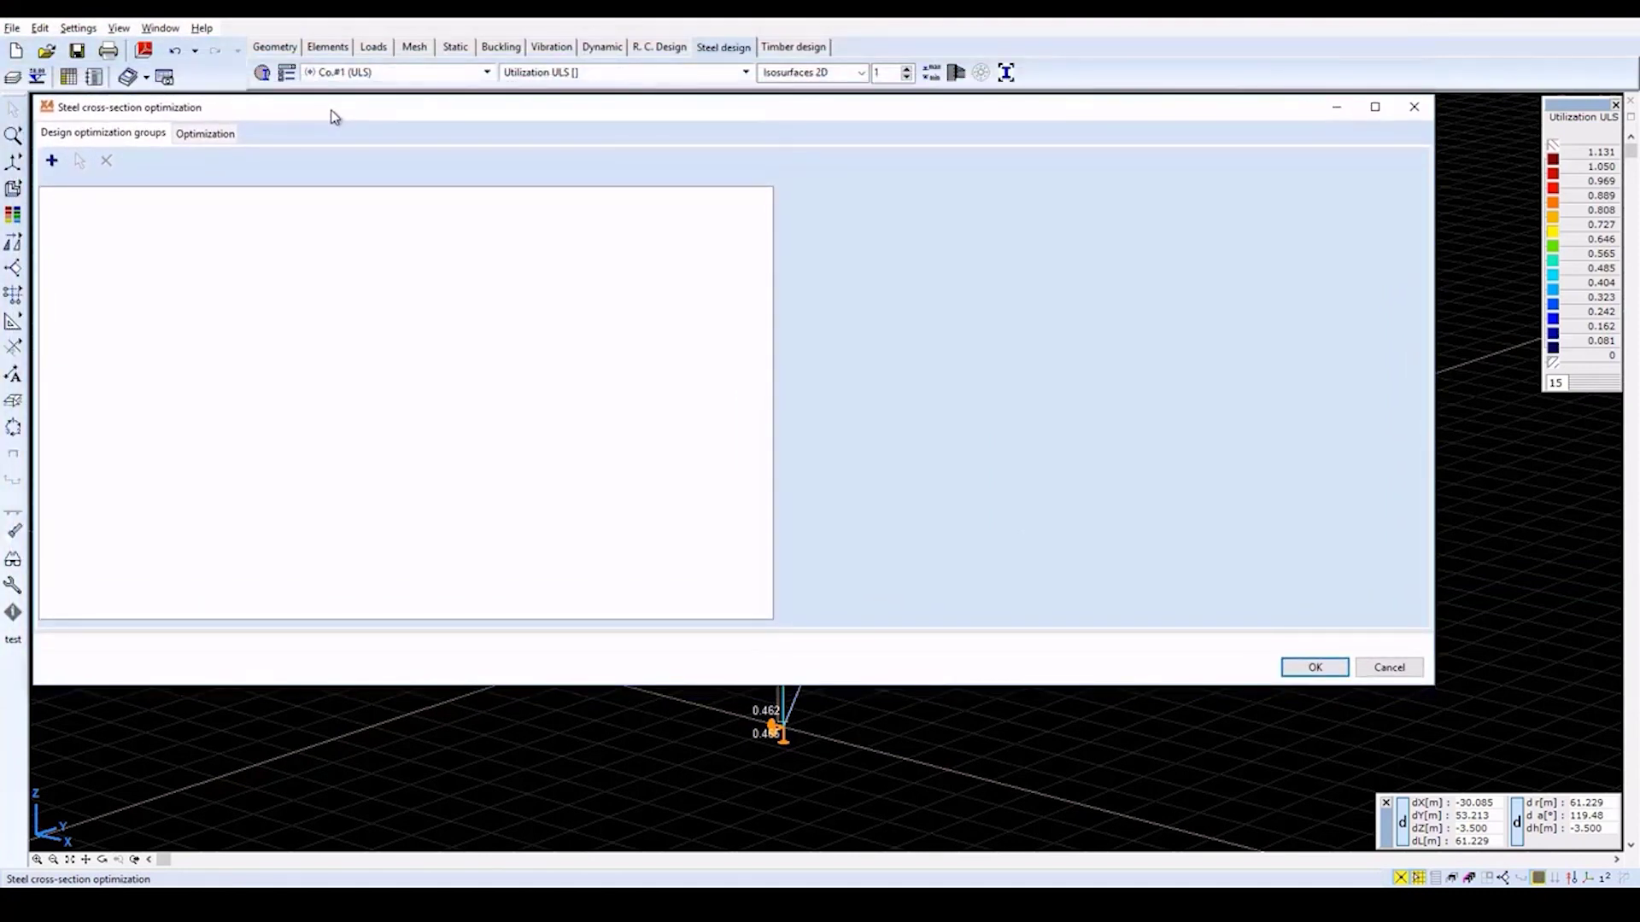
click(52, 162)
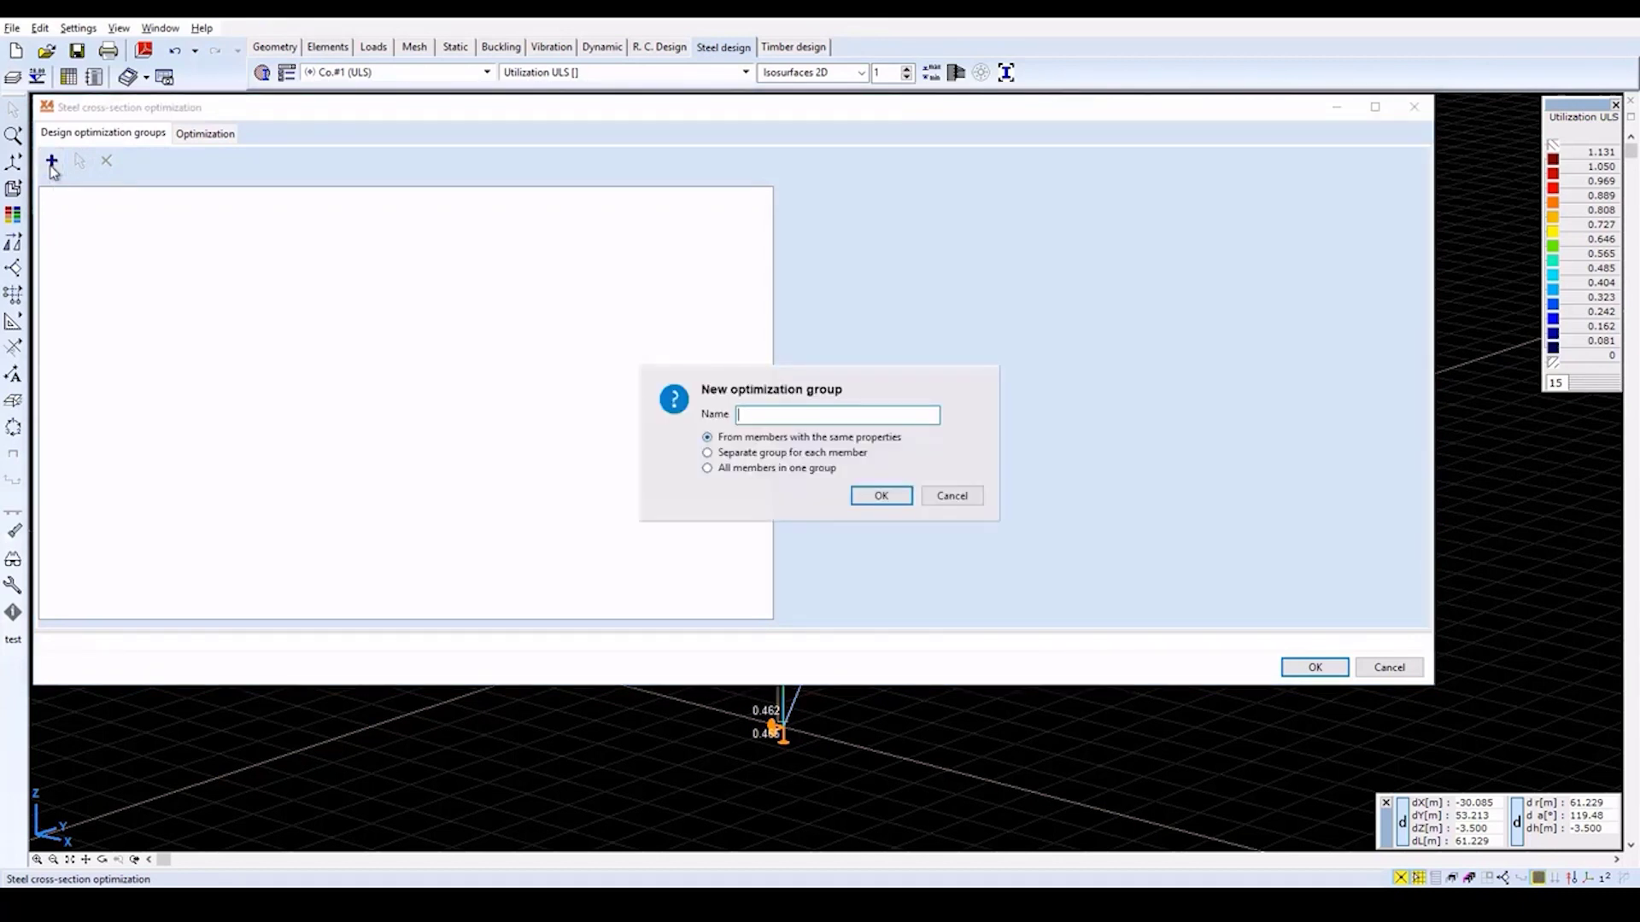
text(lower columns)
click(880, 496)
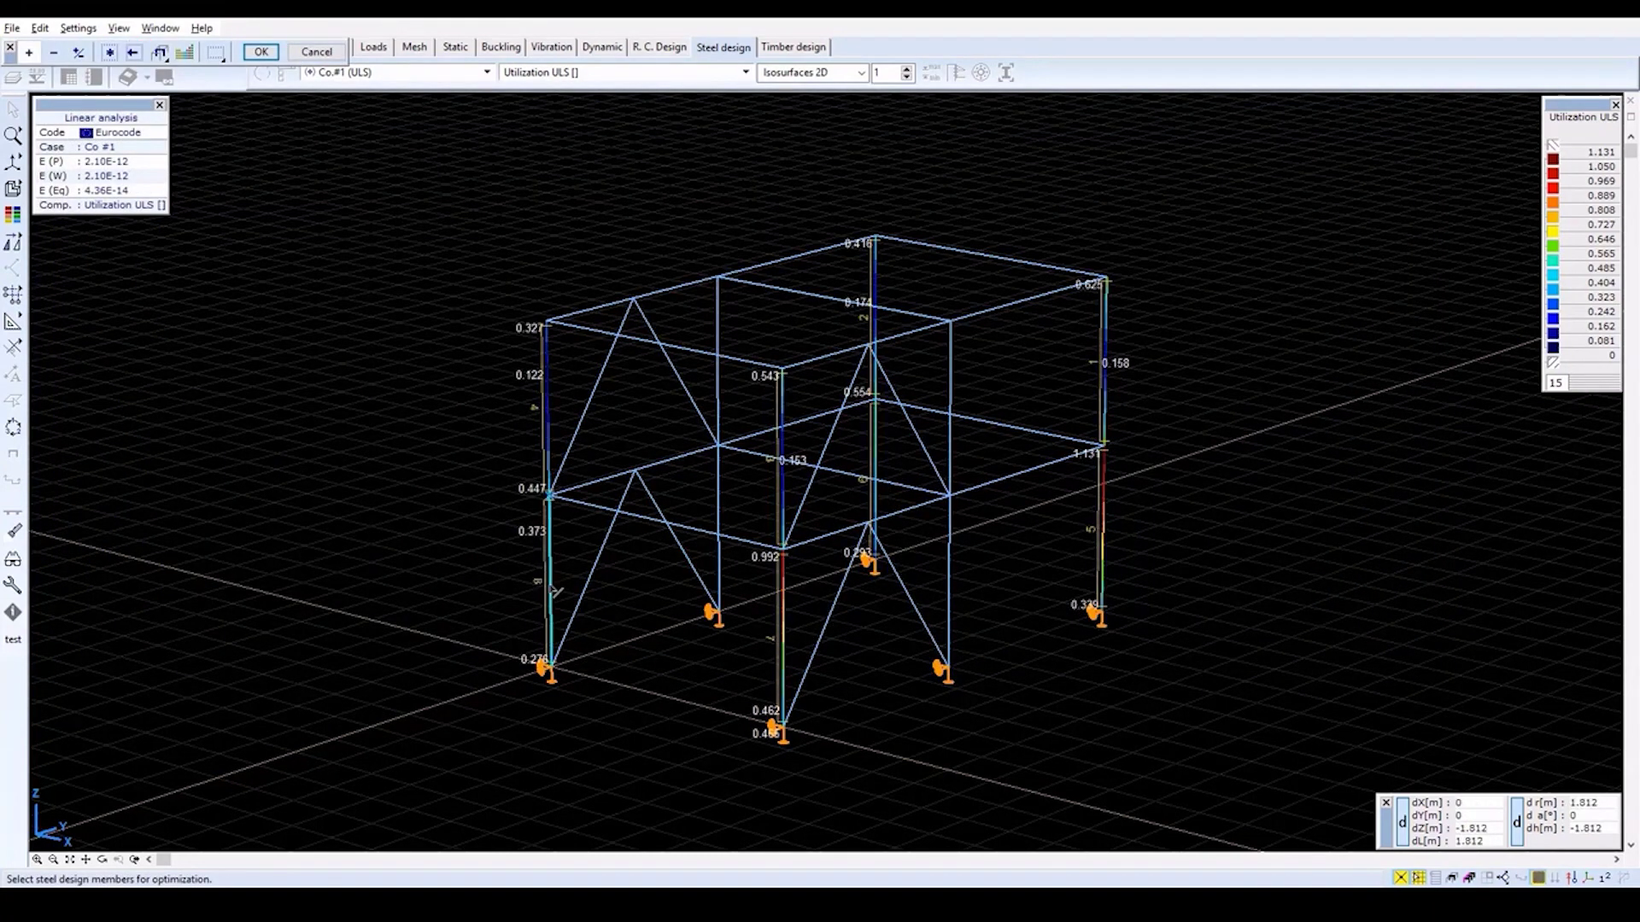
Assign the four lower-storey corner columns to the "lower columns" optimization group.
click(551, 590)
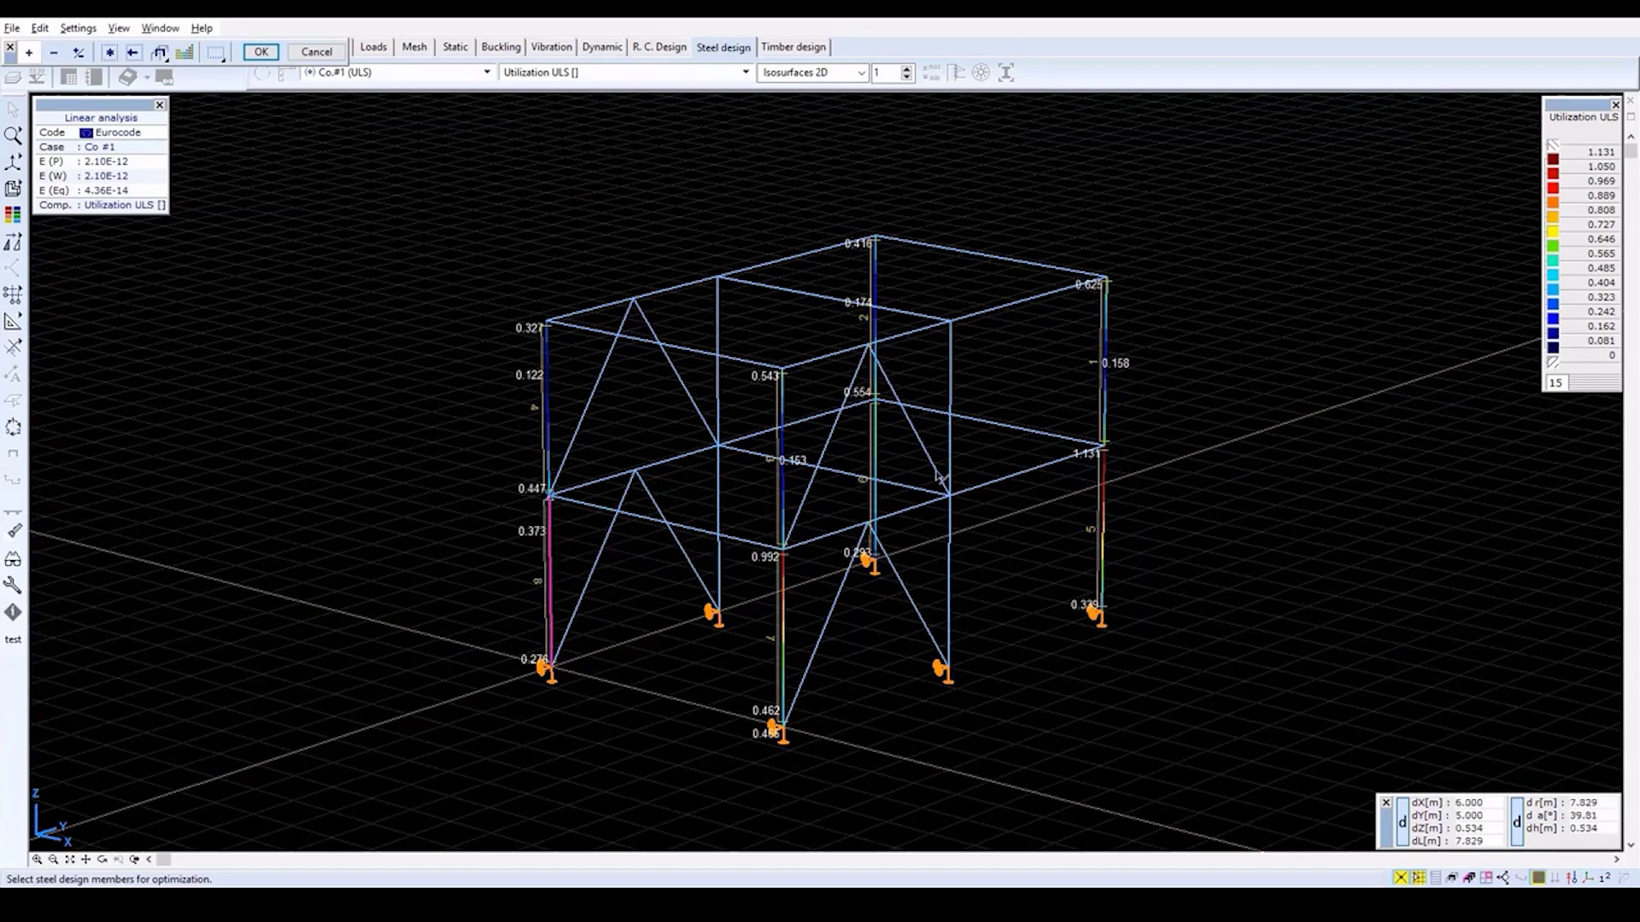
click(874, 457)
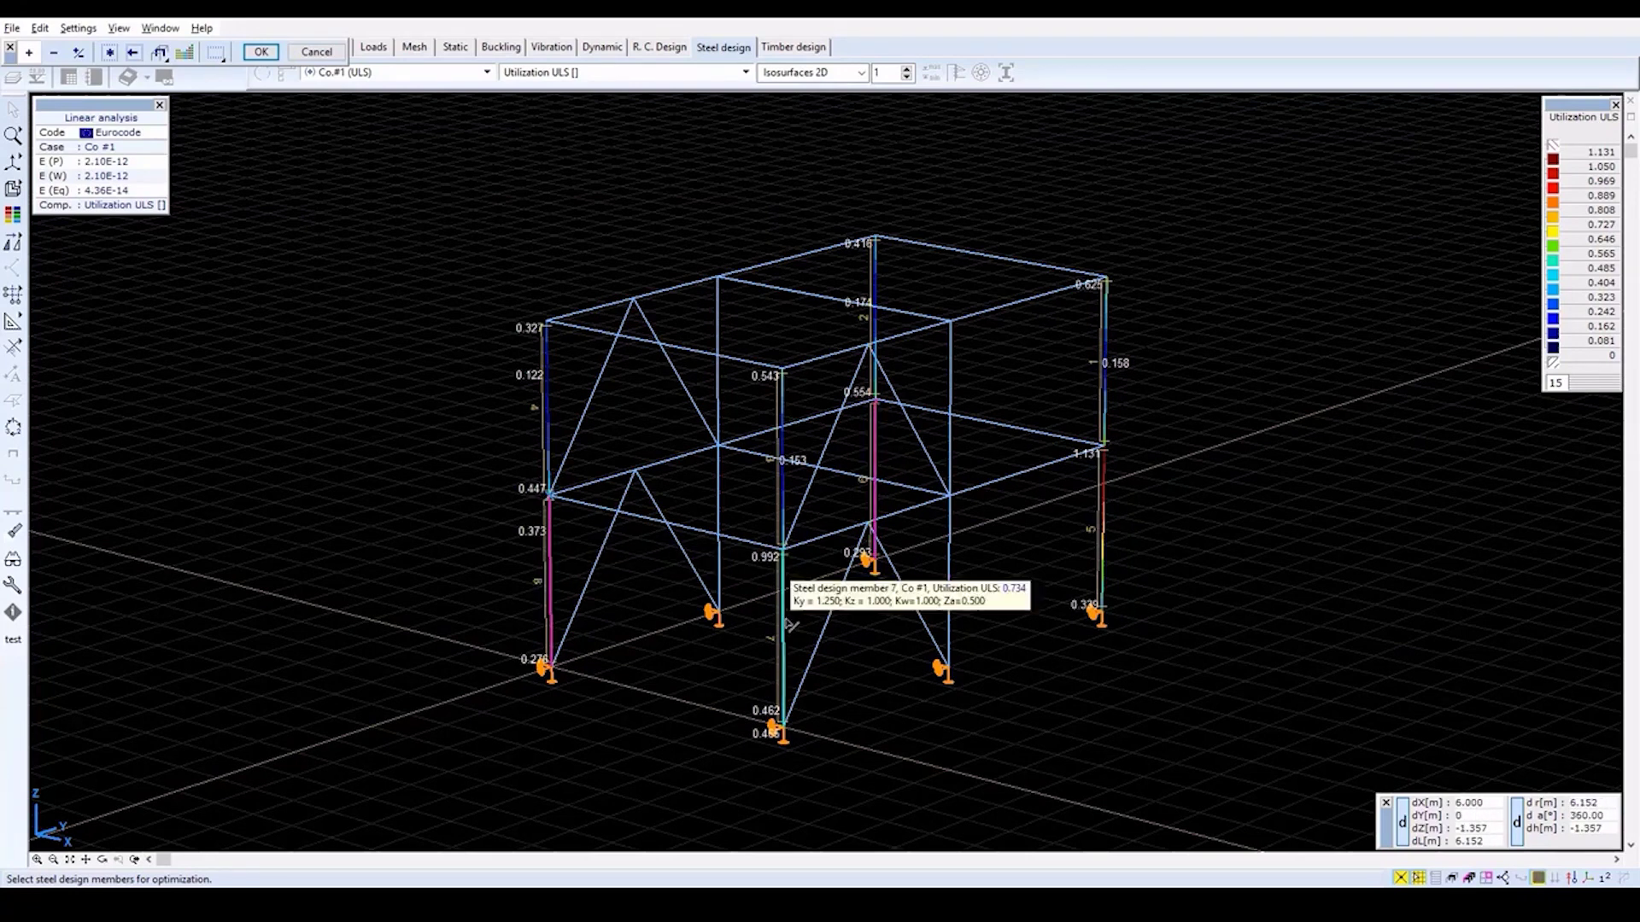
click(1109, 548)
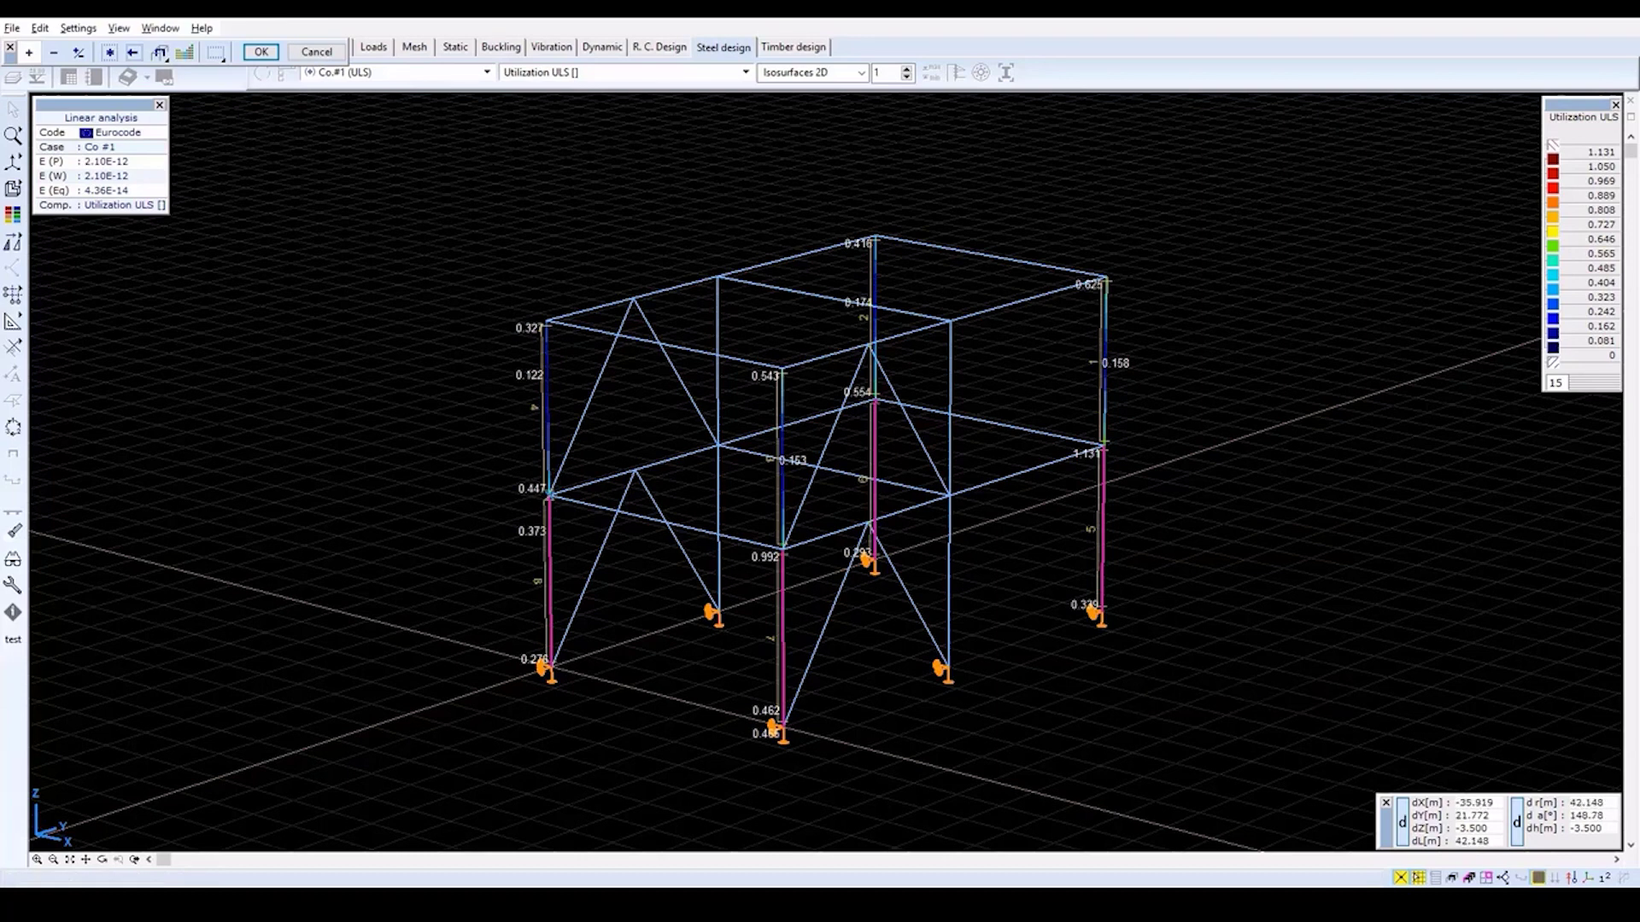
click(260, 53)
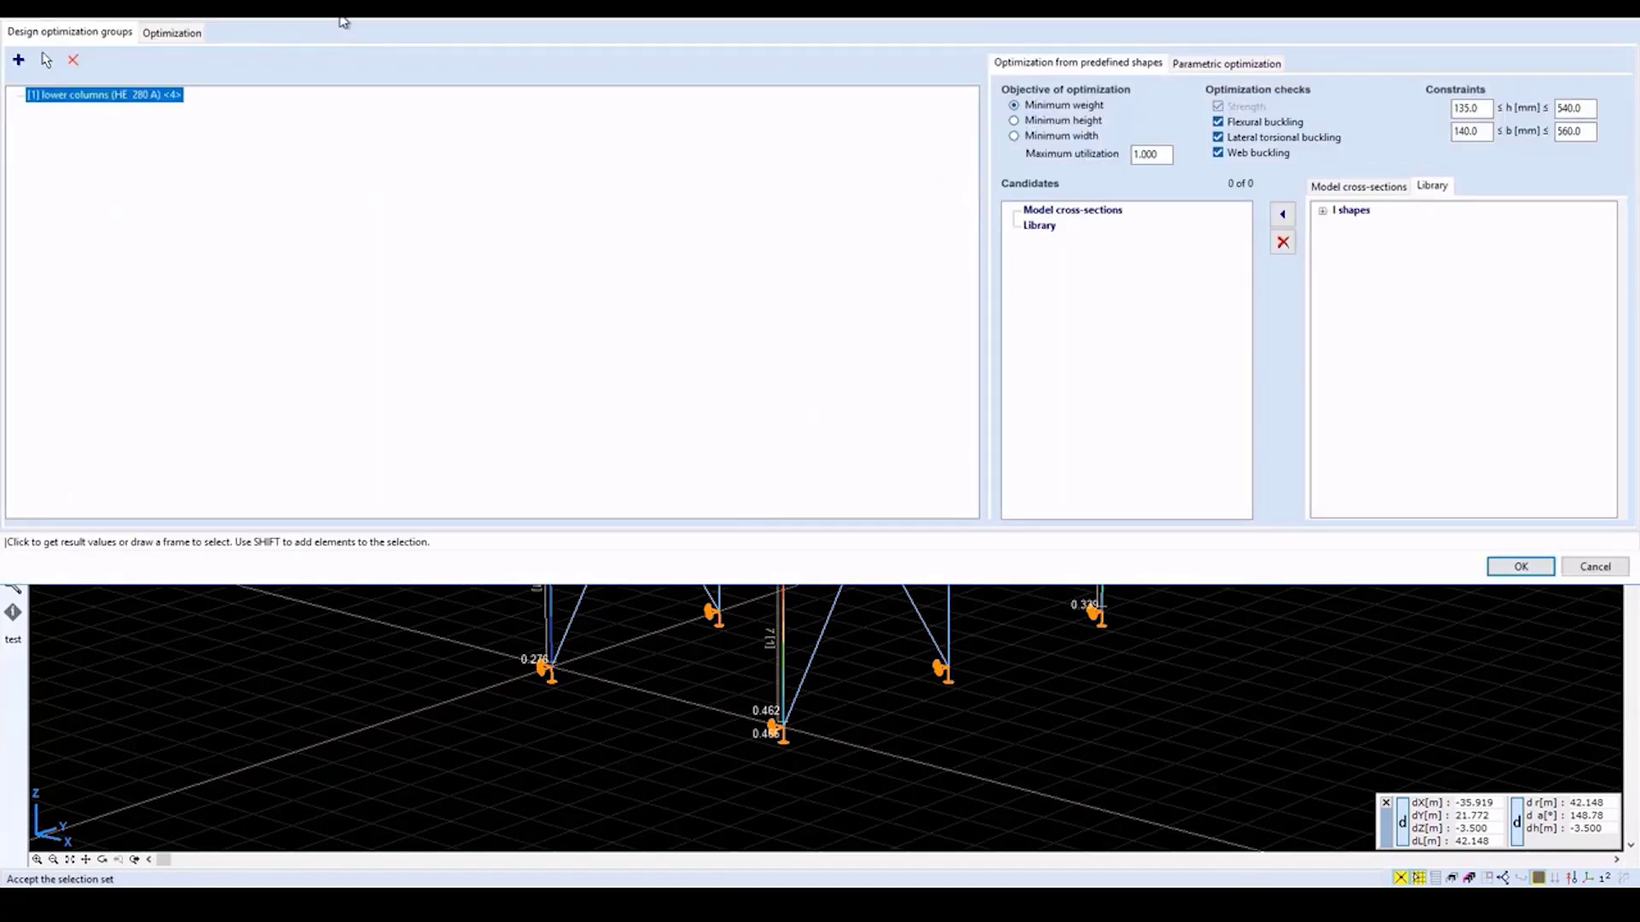
drag(346, 21, 381, 123)
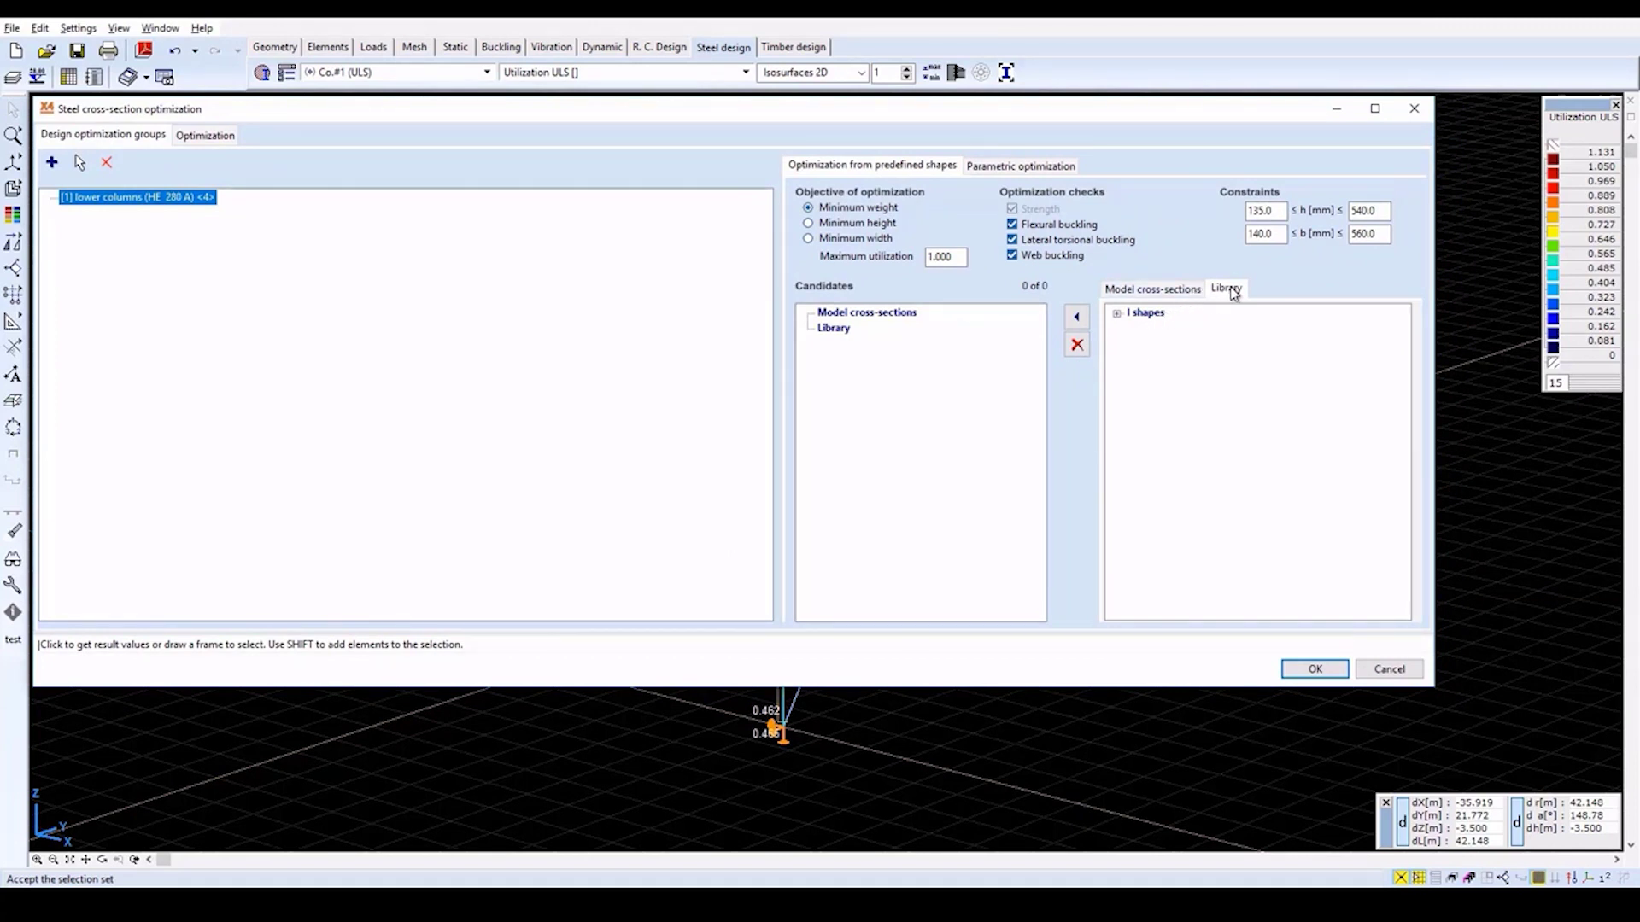
Add the HE European wide flange beams from the I shapes library as optimization candidates for the "lower columns" group.
click(1118, 315)
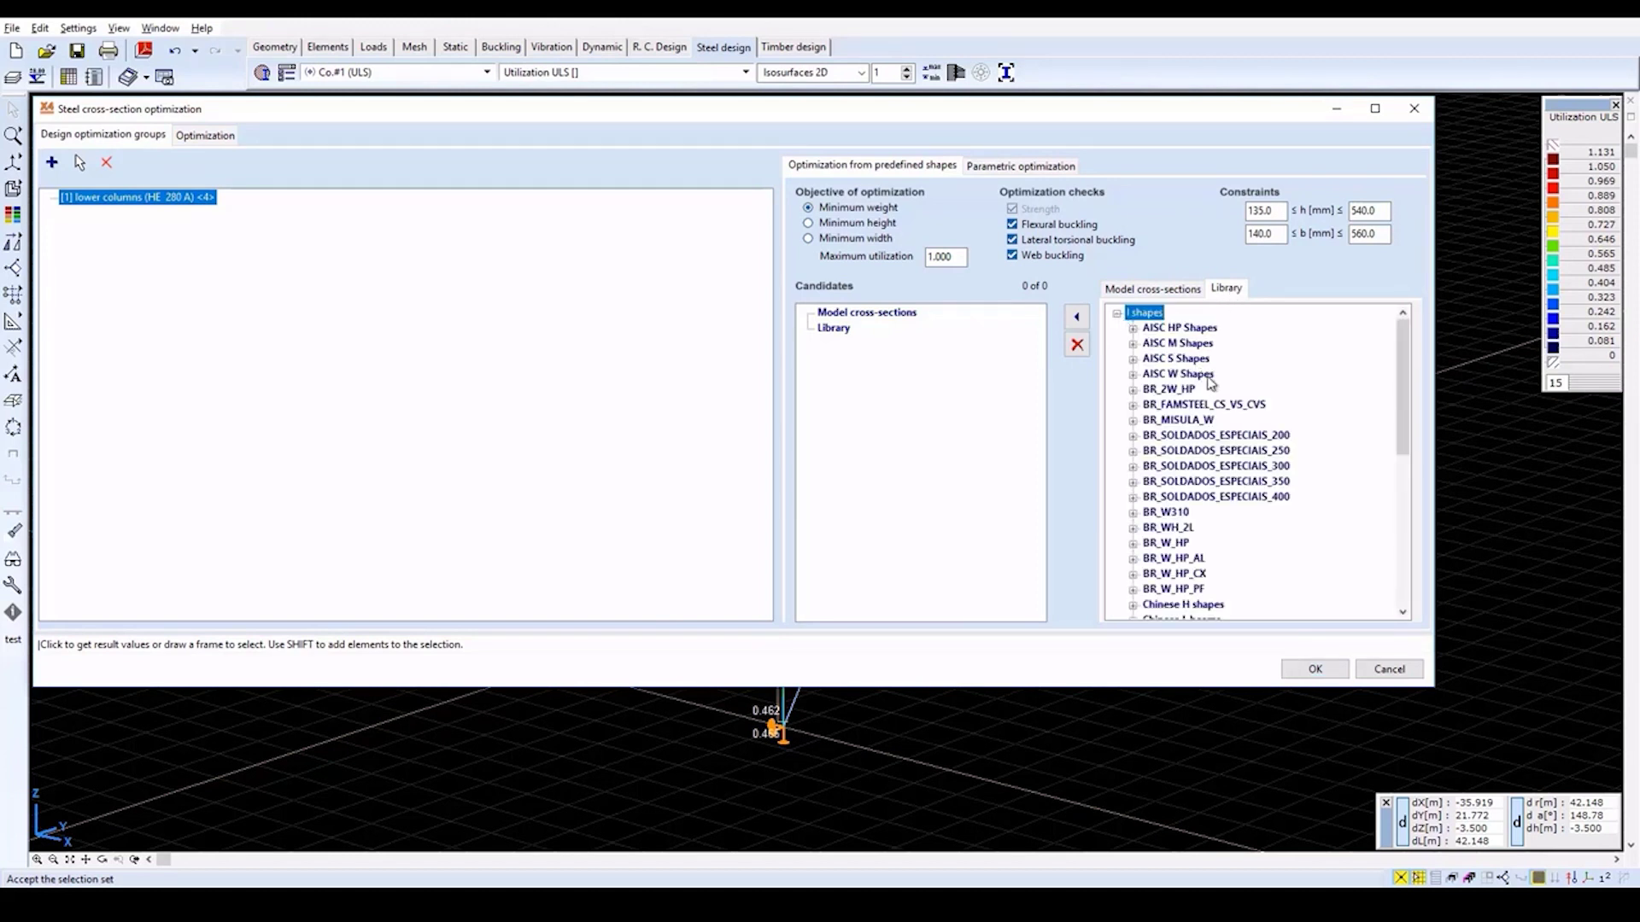
scroll(1212, 387, down, 3)
scroll(1213, 387, down, 1)
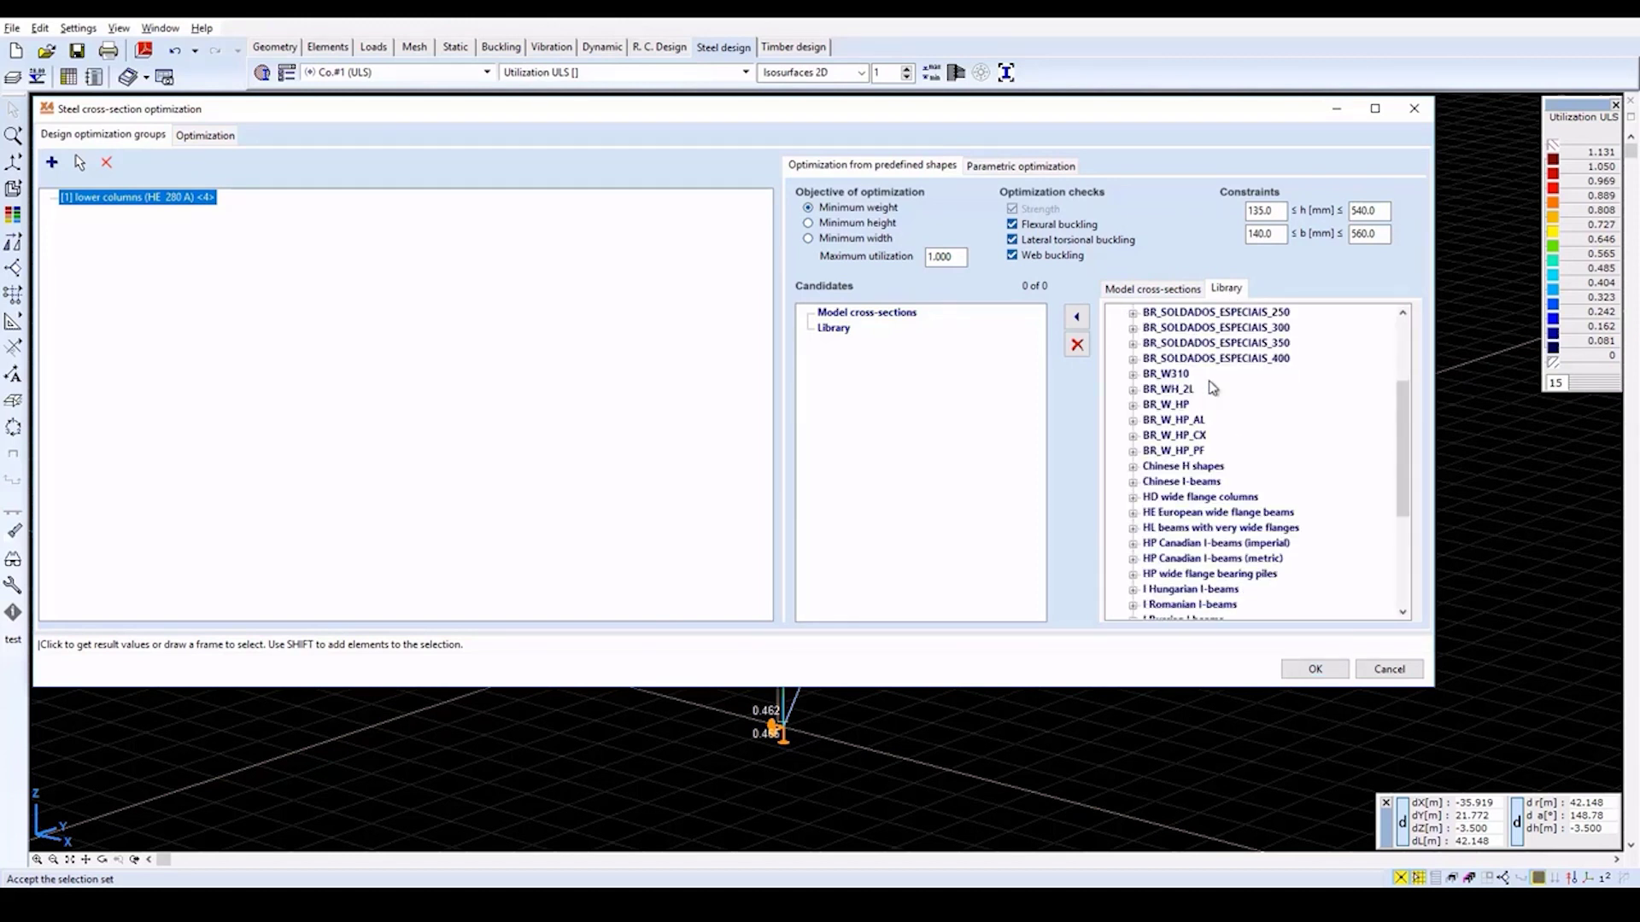
double_click(1207, 513)
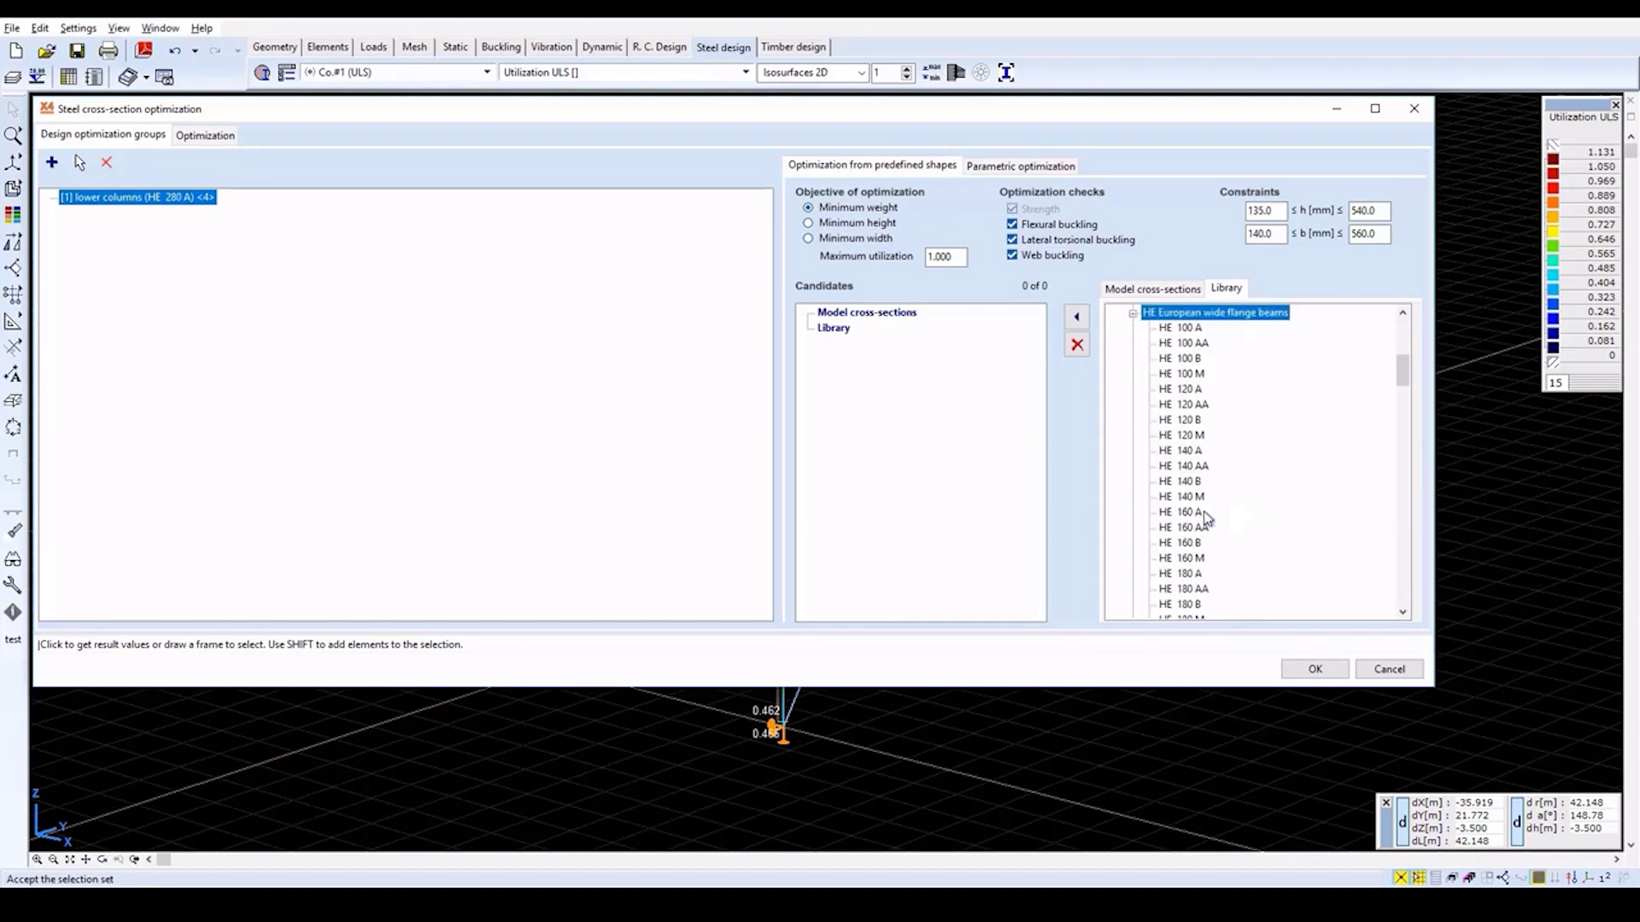
click(1133, 313)
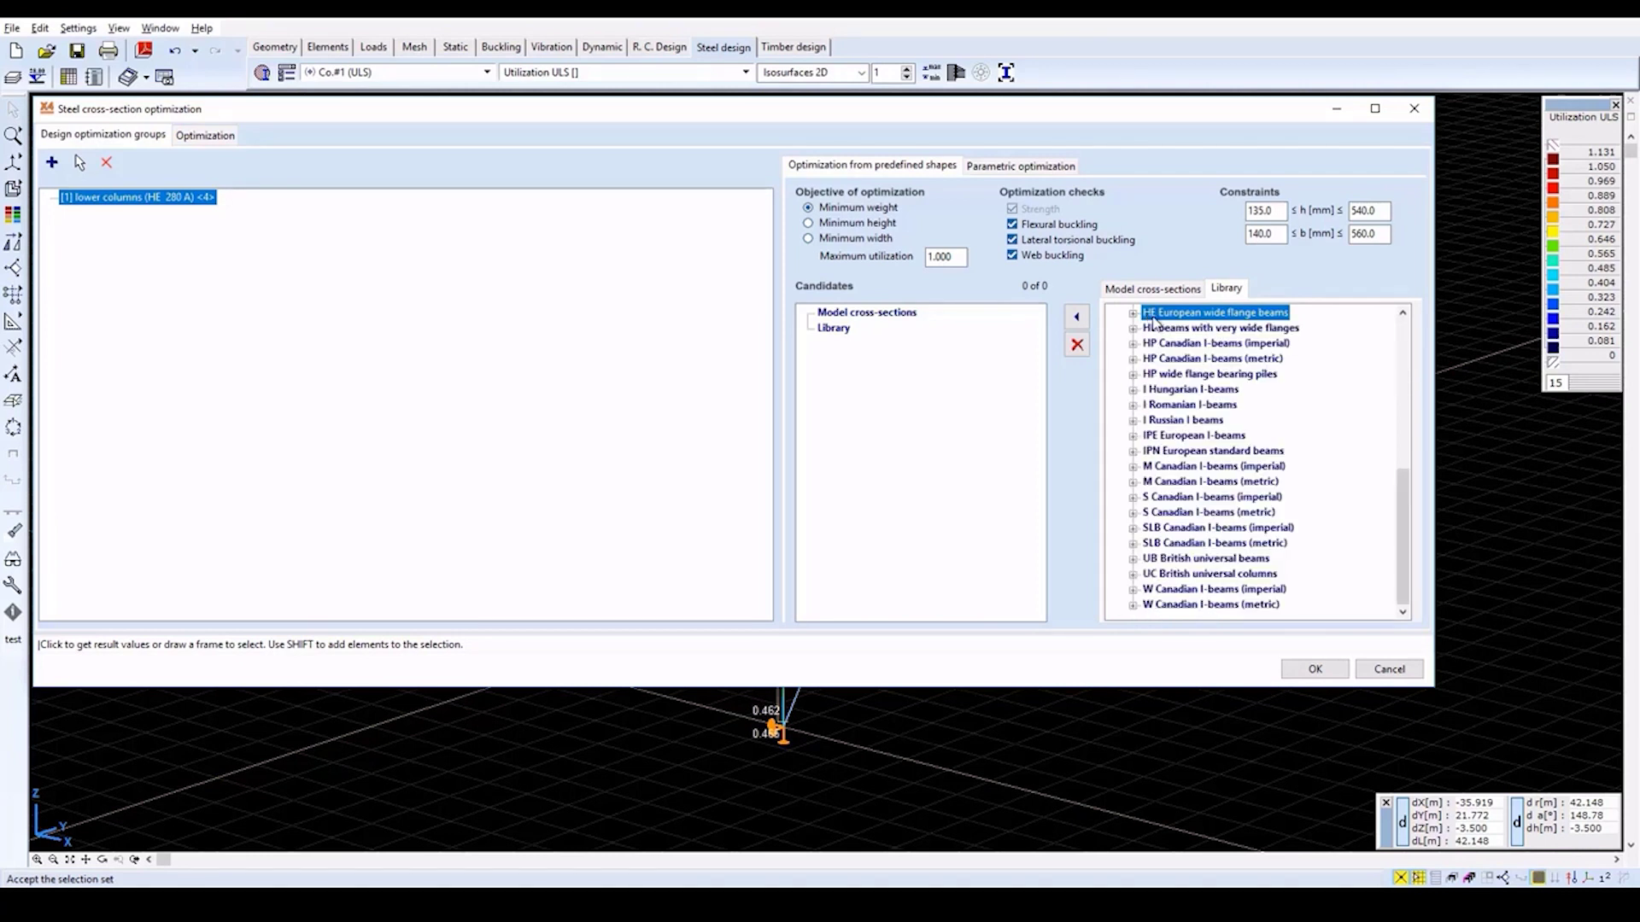
click(1076, 320)
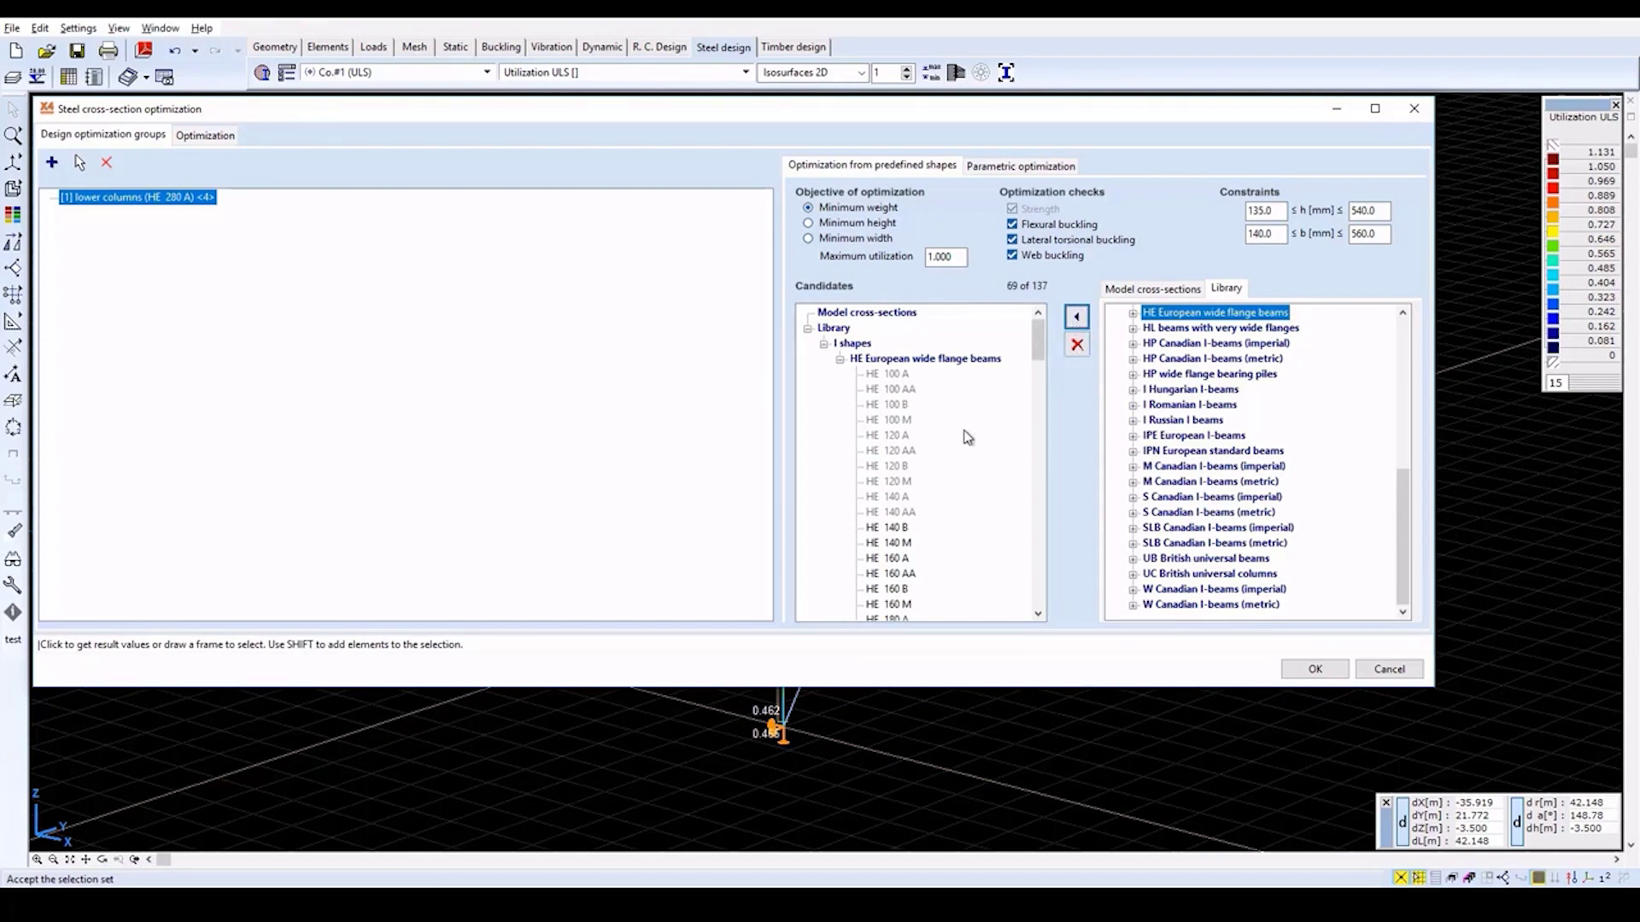
Create an optimization group named "upper columns" from members with the same properties, containing the four upper-storey corner columns.
click(51, 164)
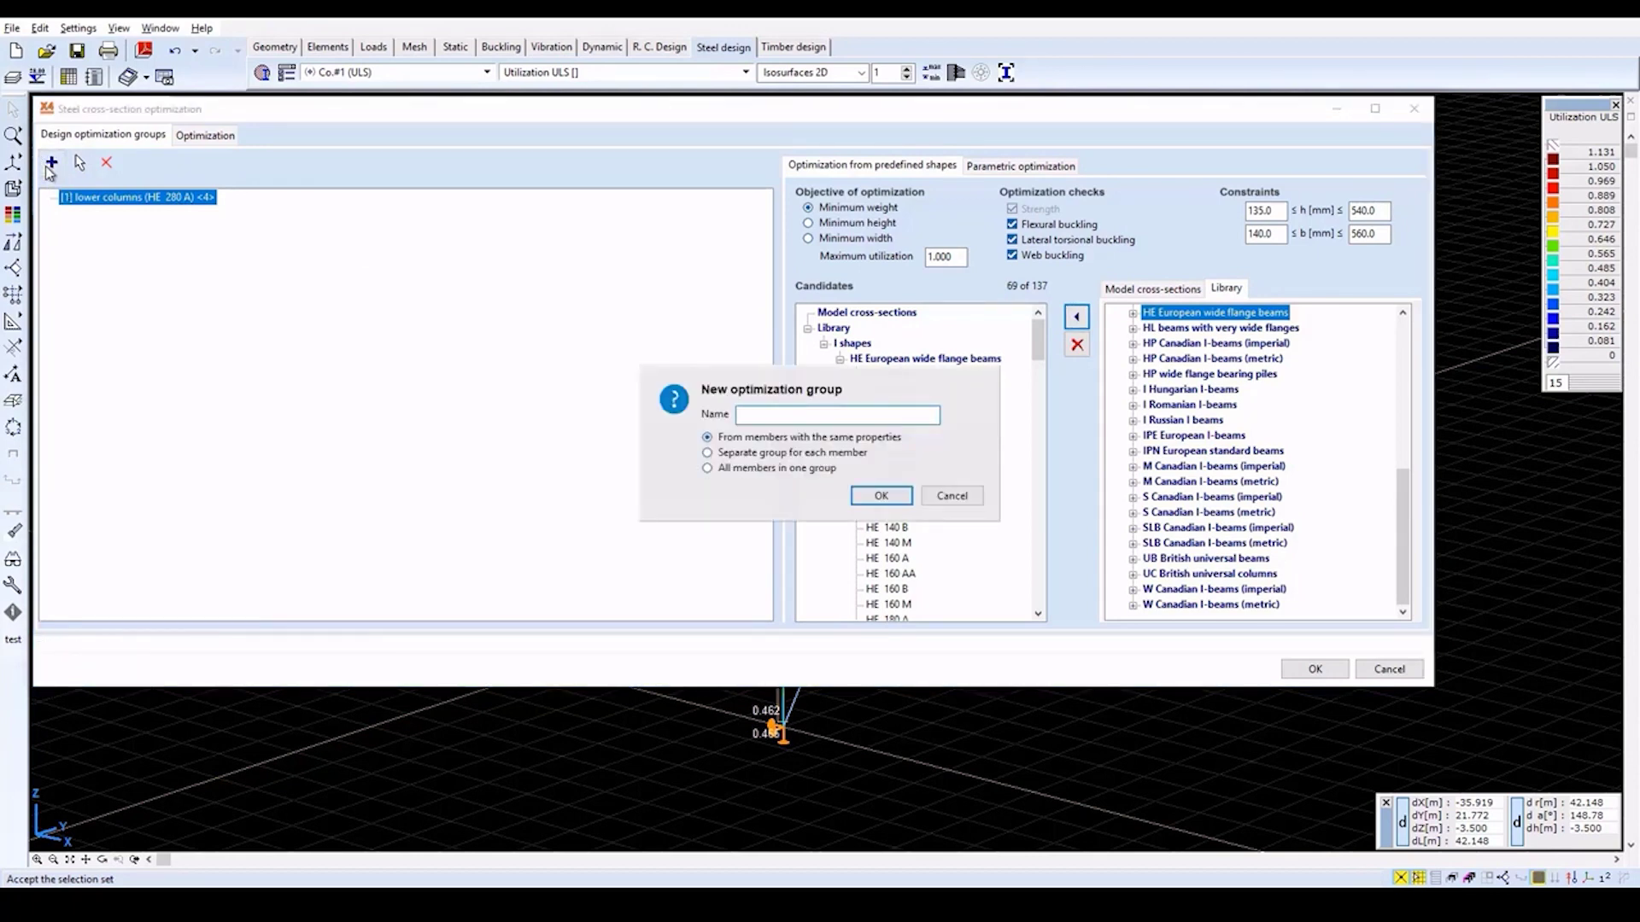
text(upper columns)
click(879, 496)
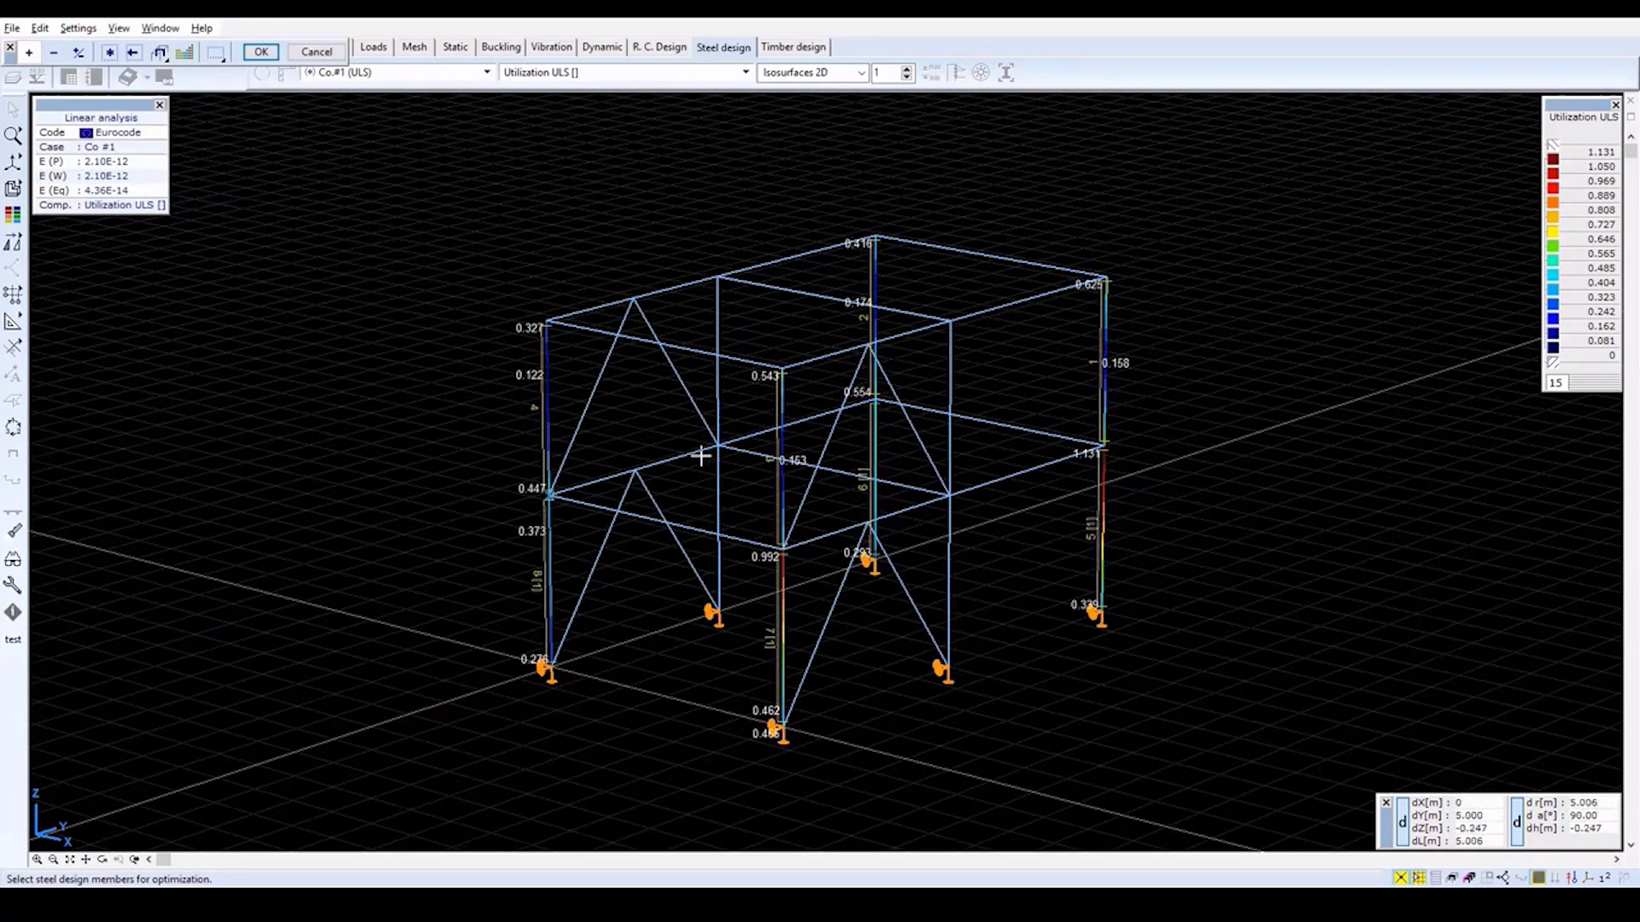
click(548, 410)
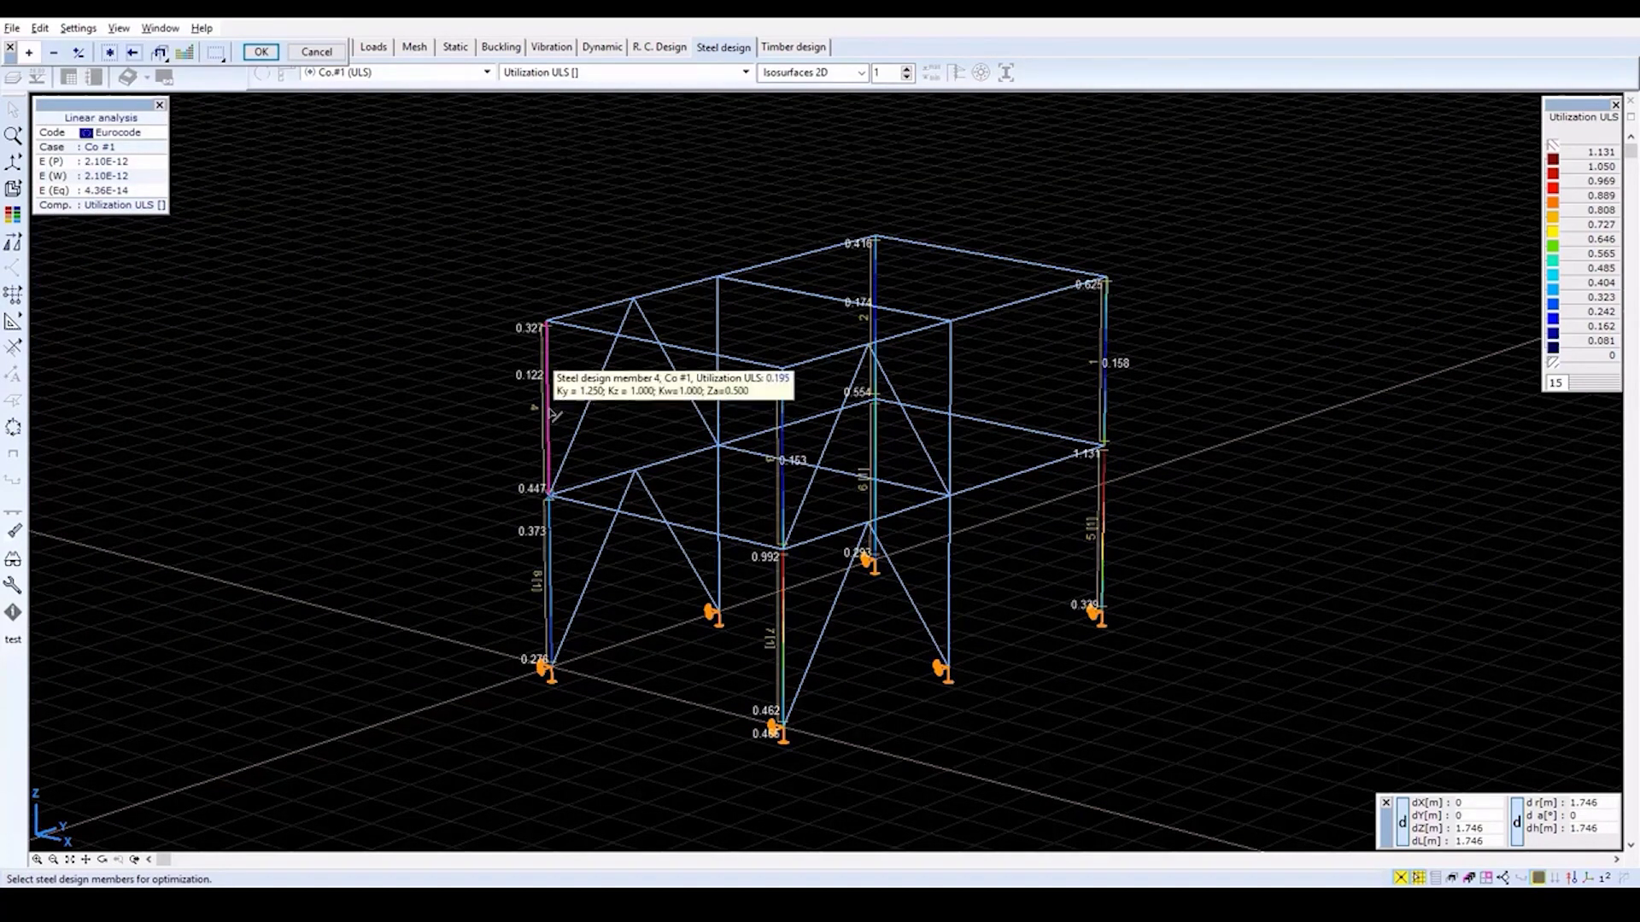
click(875, 265)
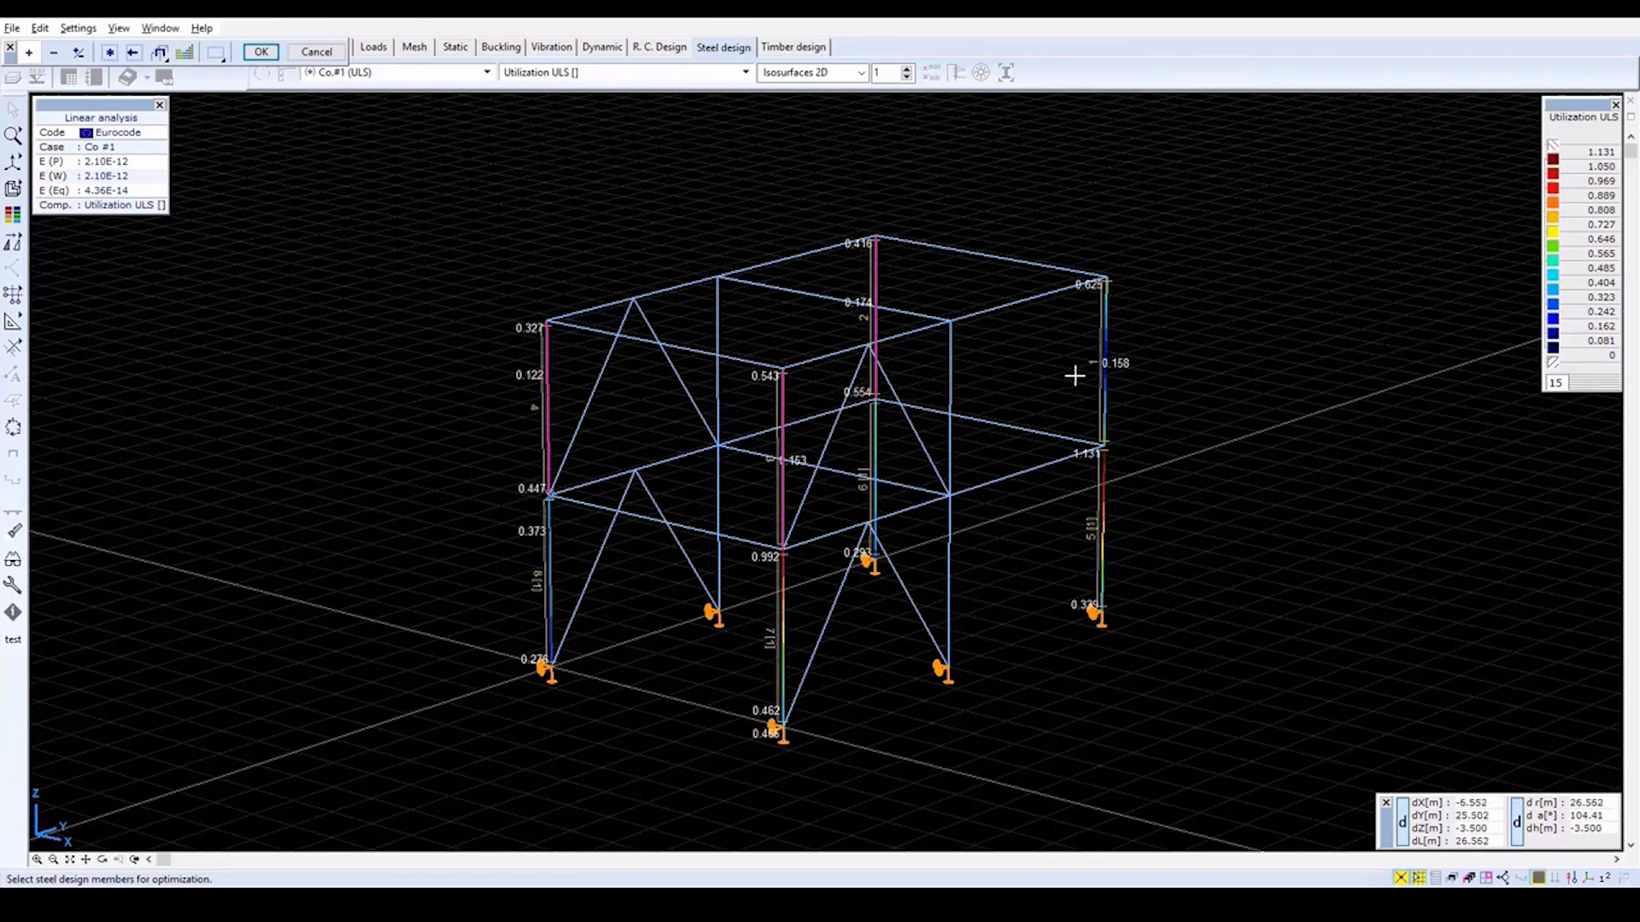
click(1105, 372)
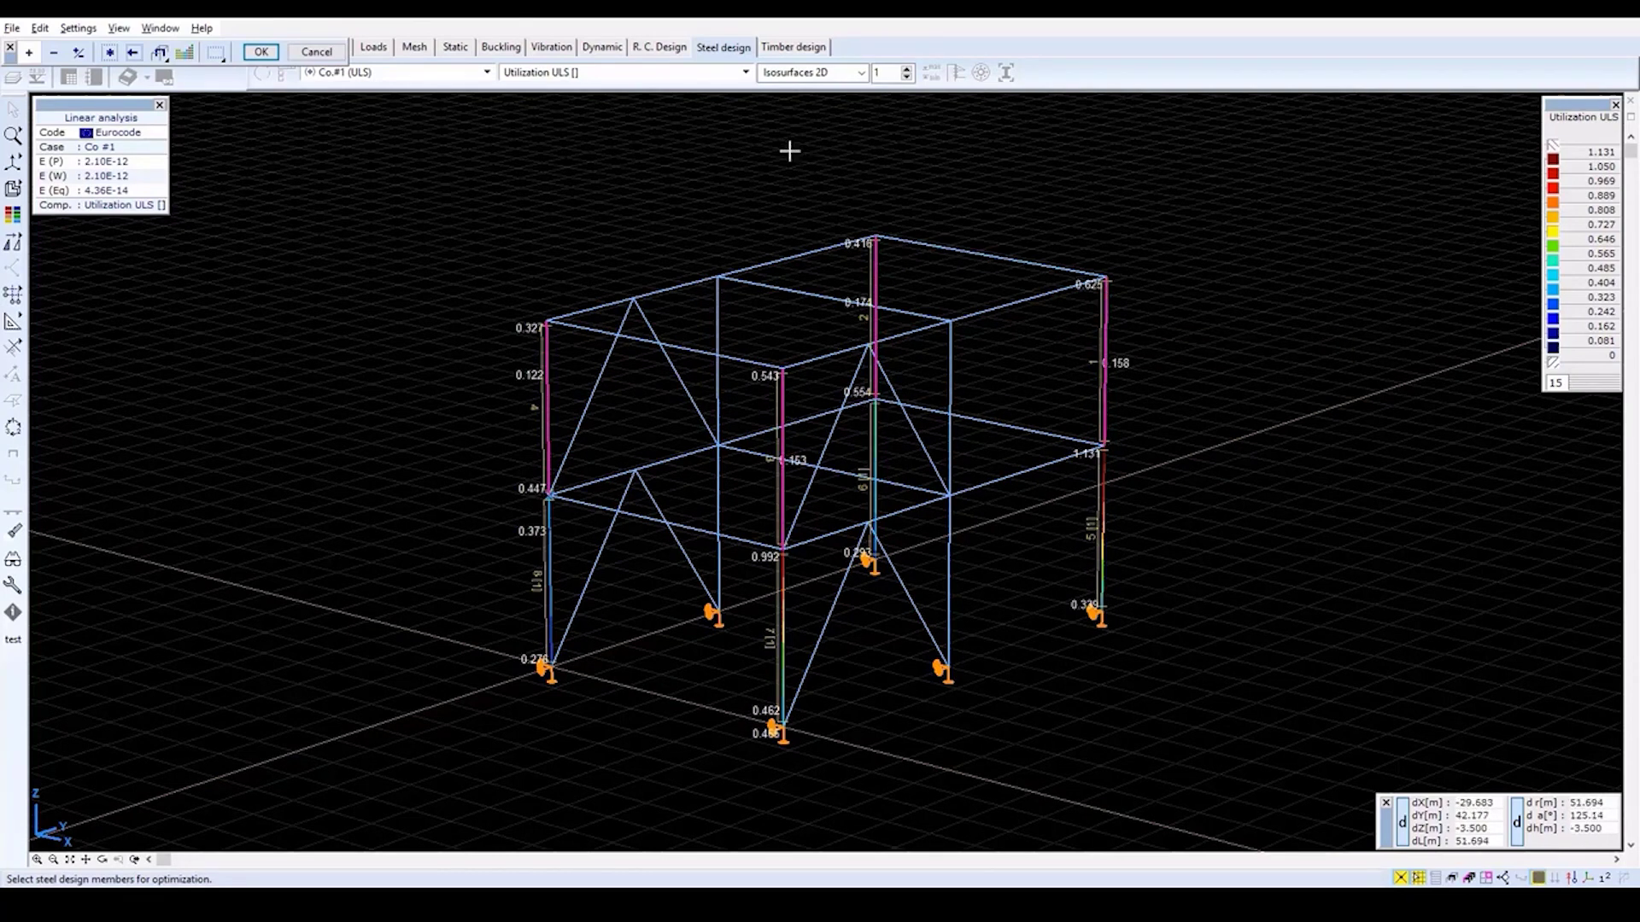
click(269, 54)
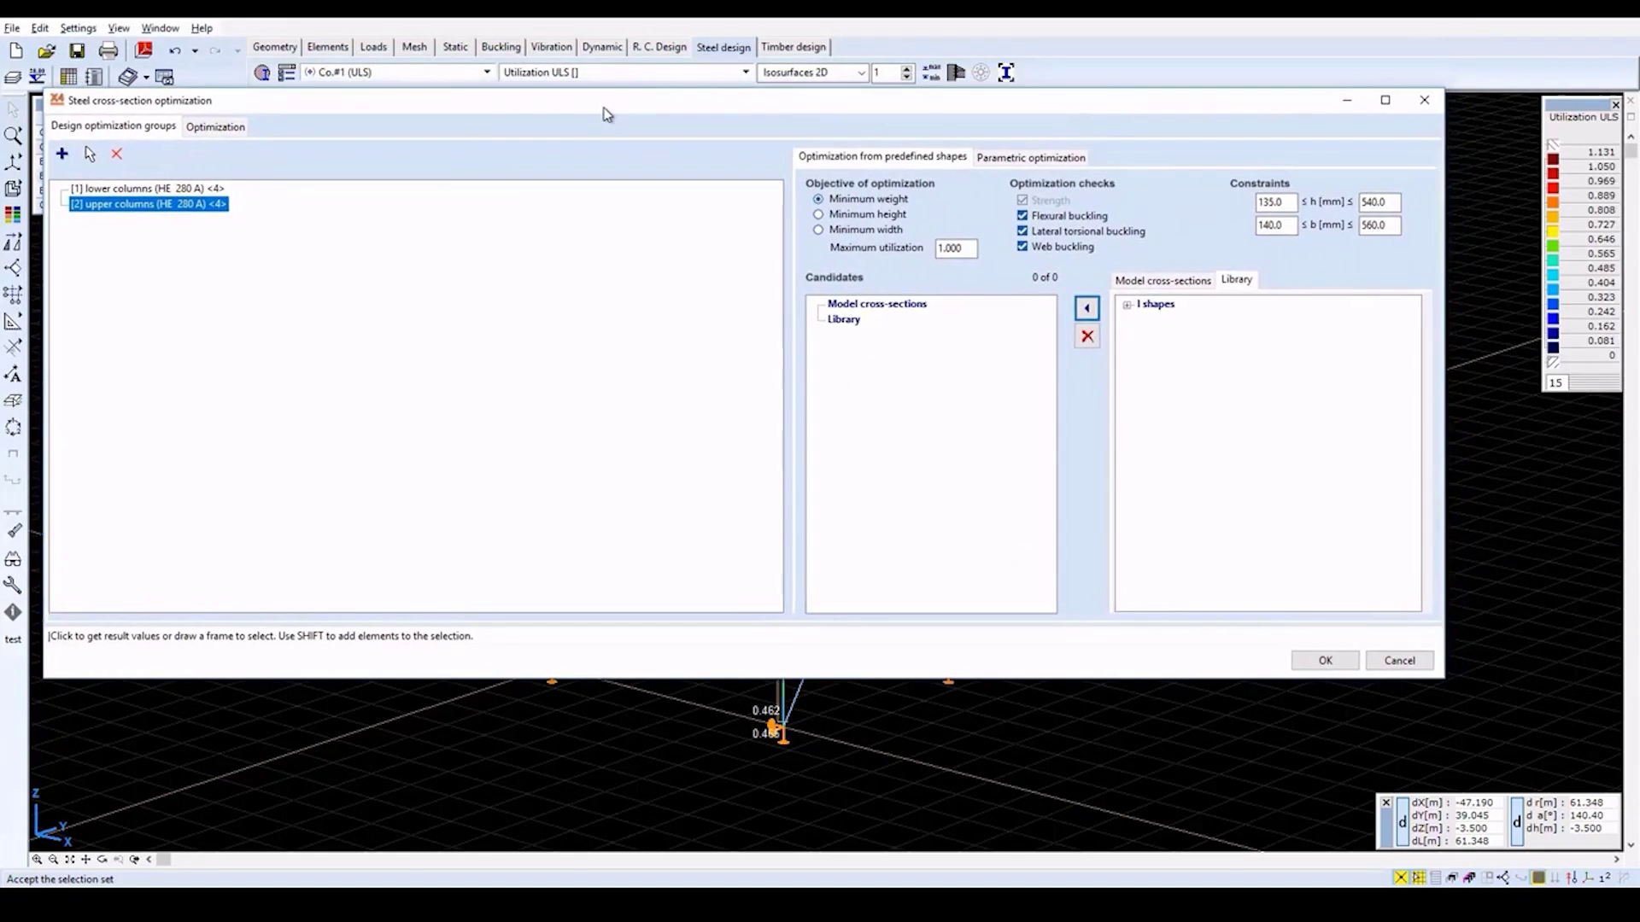
Add the HE European wide flange beams from the I shapes library as candidates for the "upper columns" group.
drag(595, 117, 595, 121)
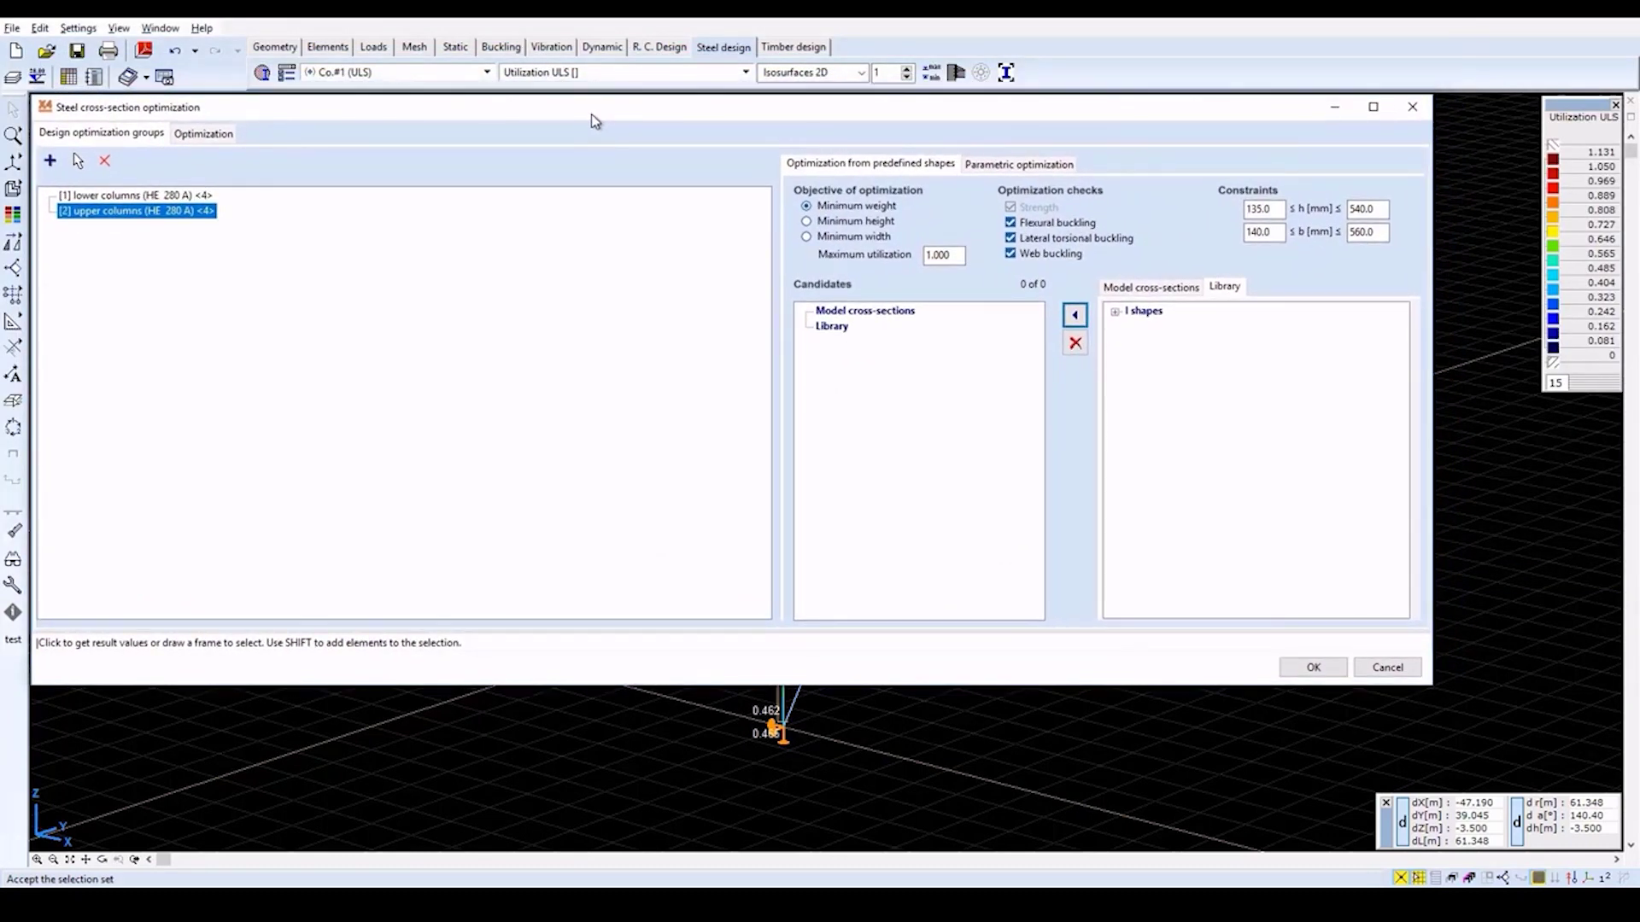
click(1116, 312)
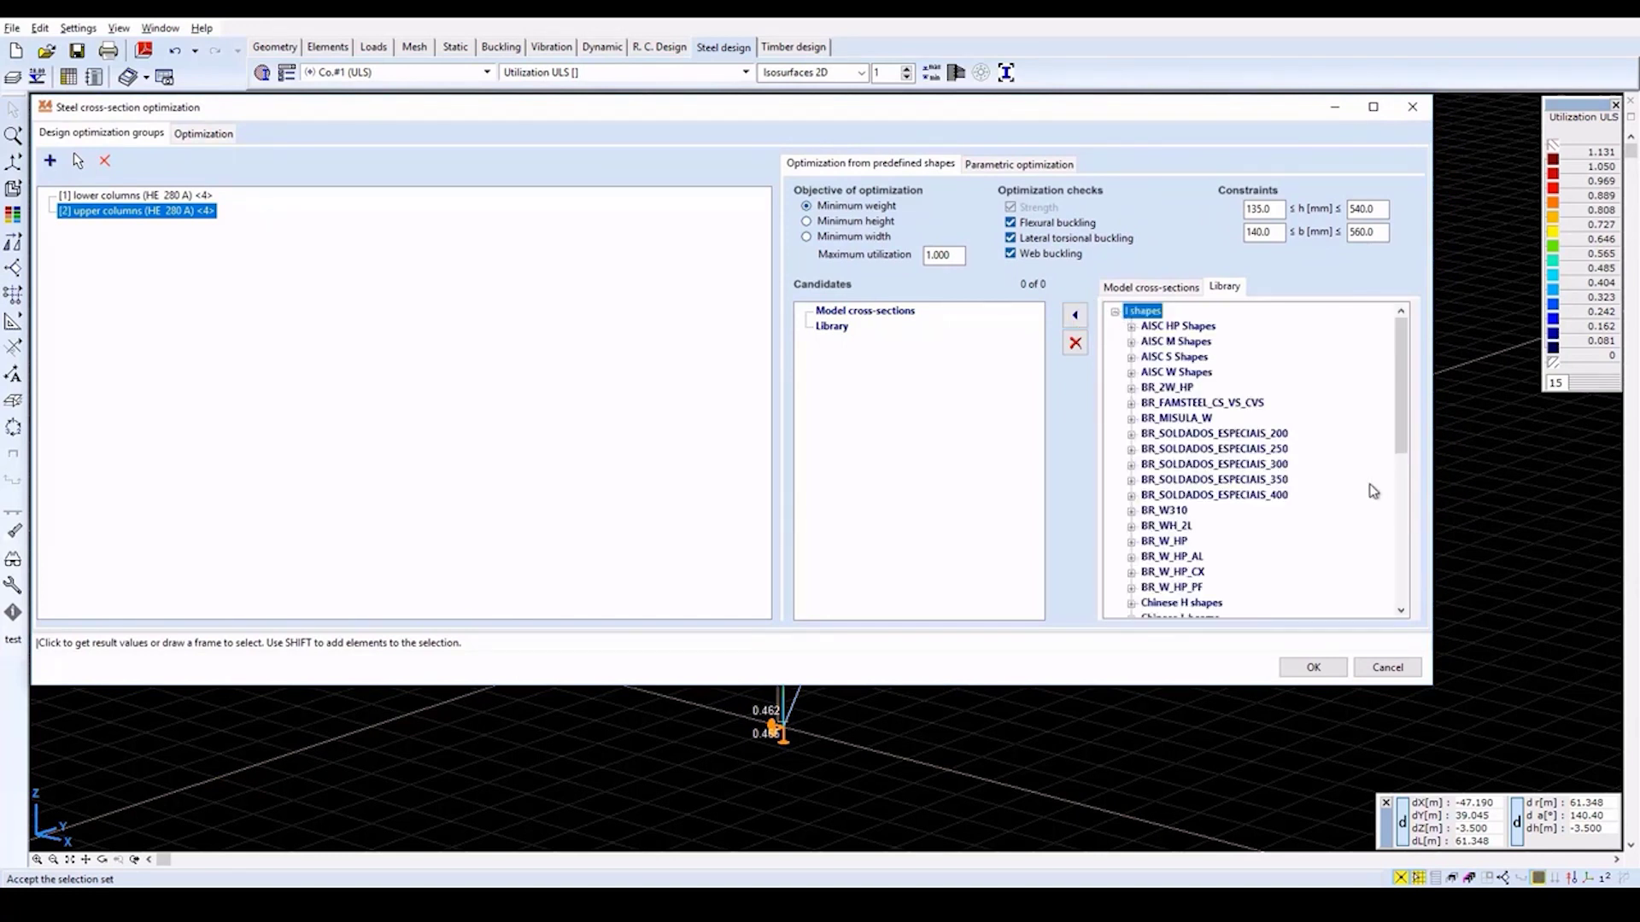
scroll(1372, 491, down, 2)
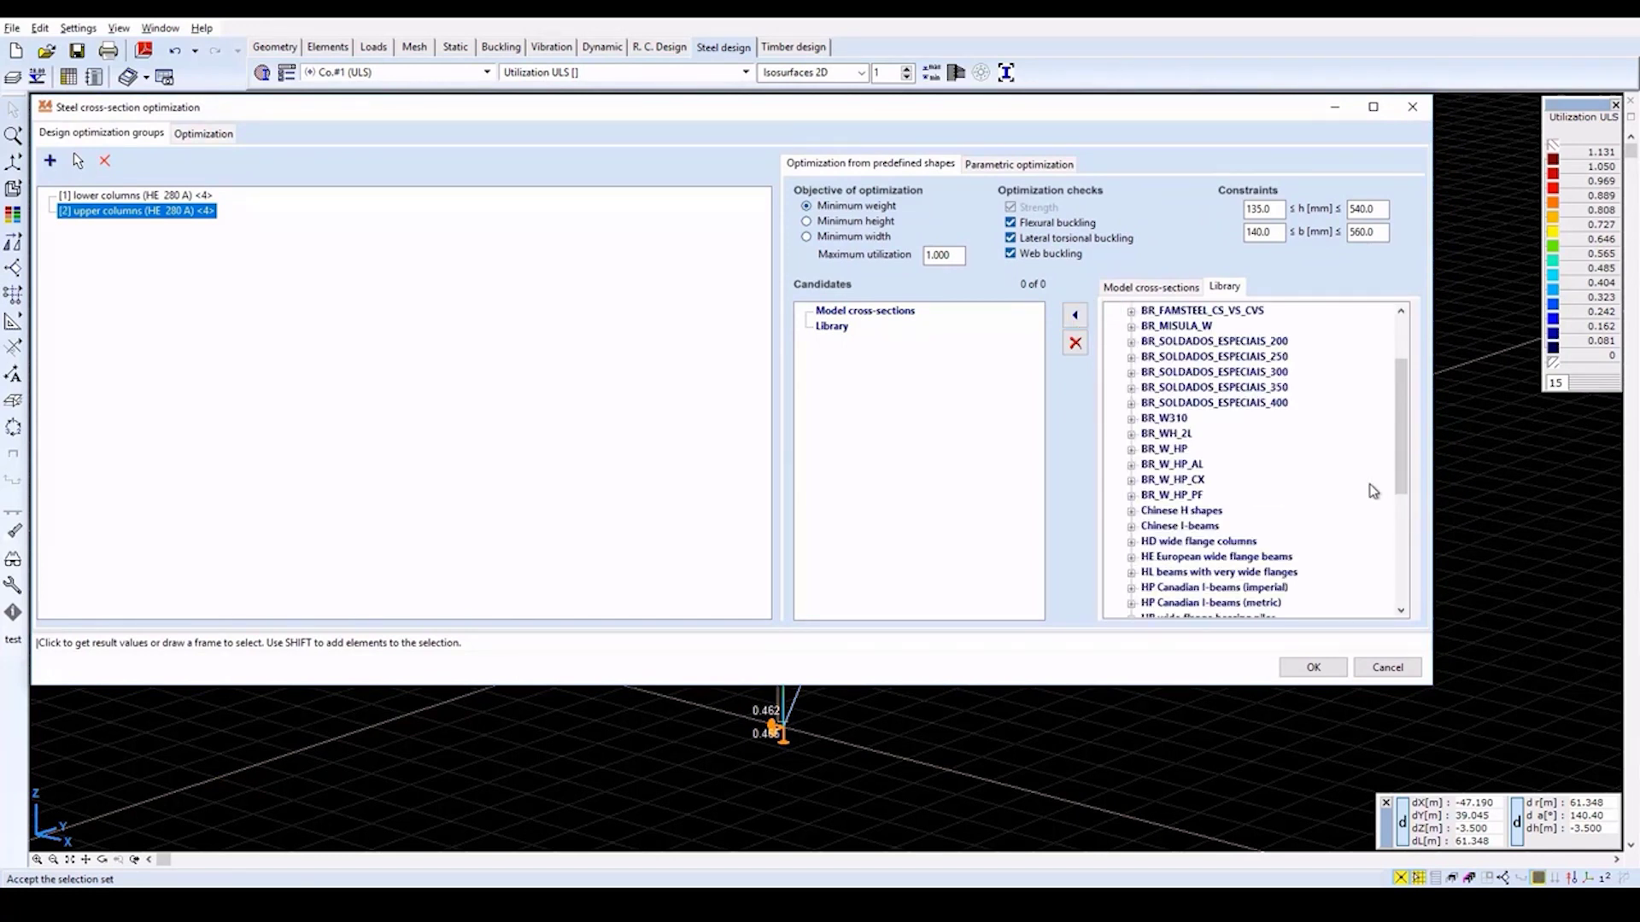
click(1267, 559)
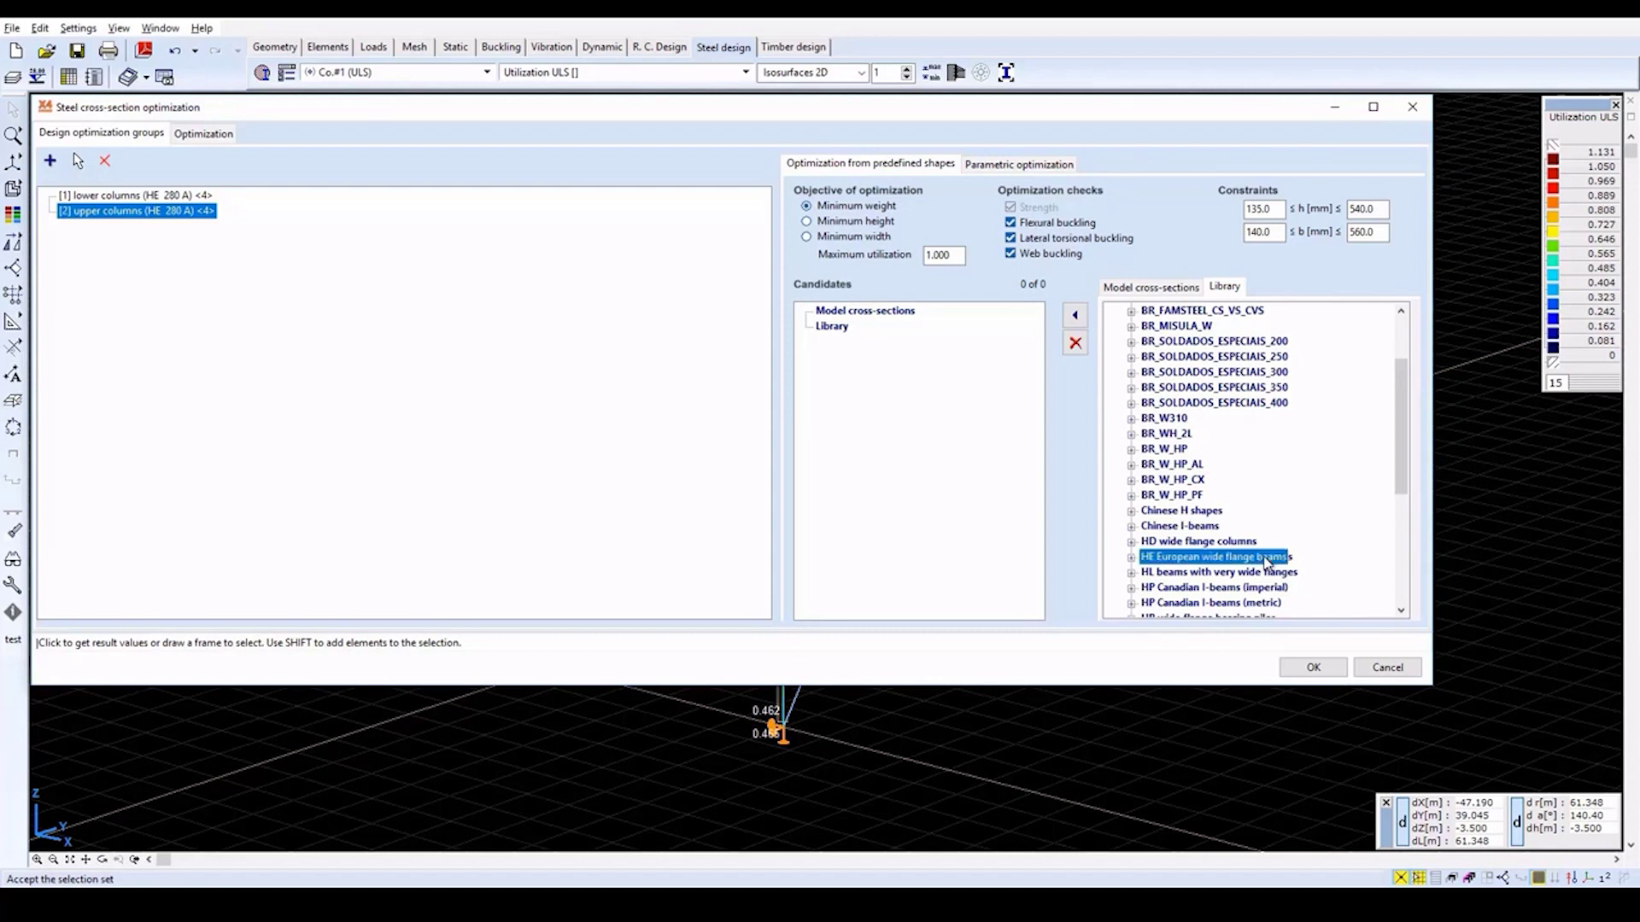
click(1074, 316)
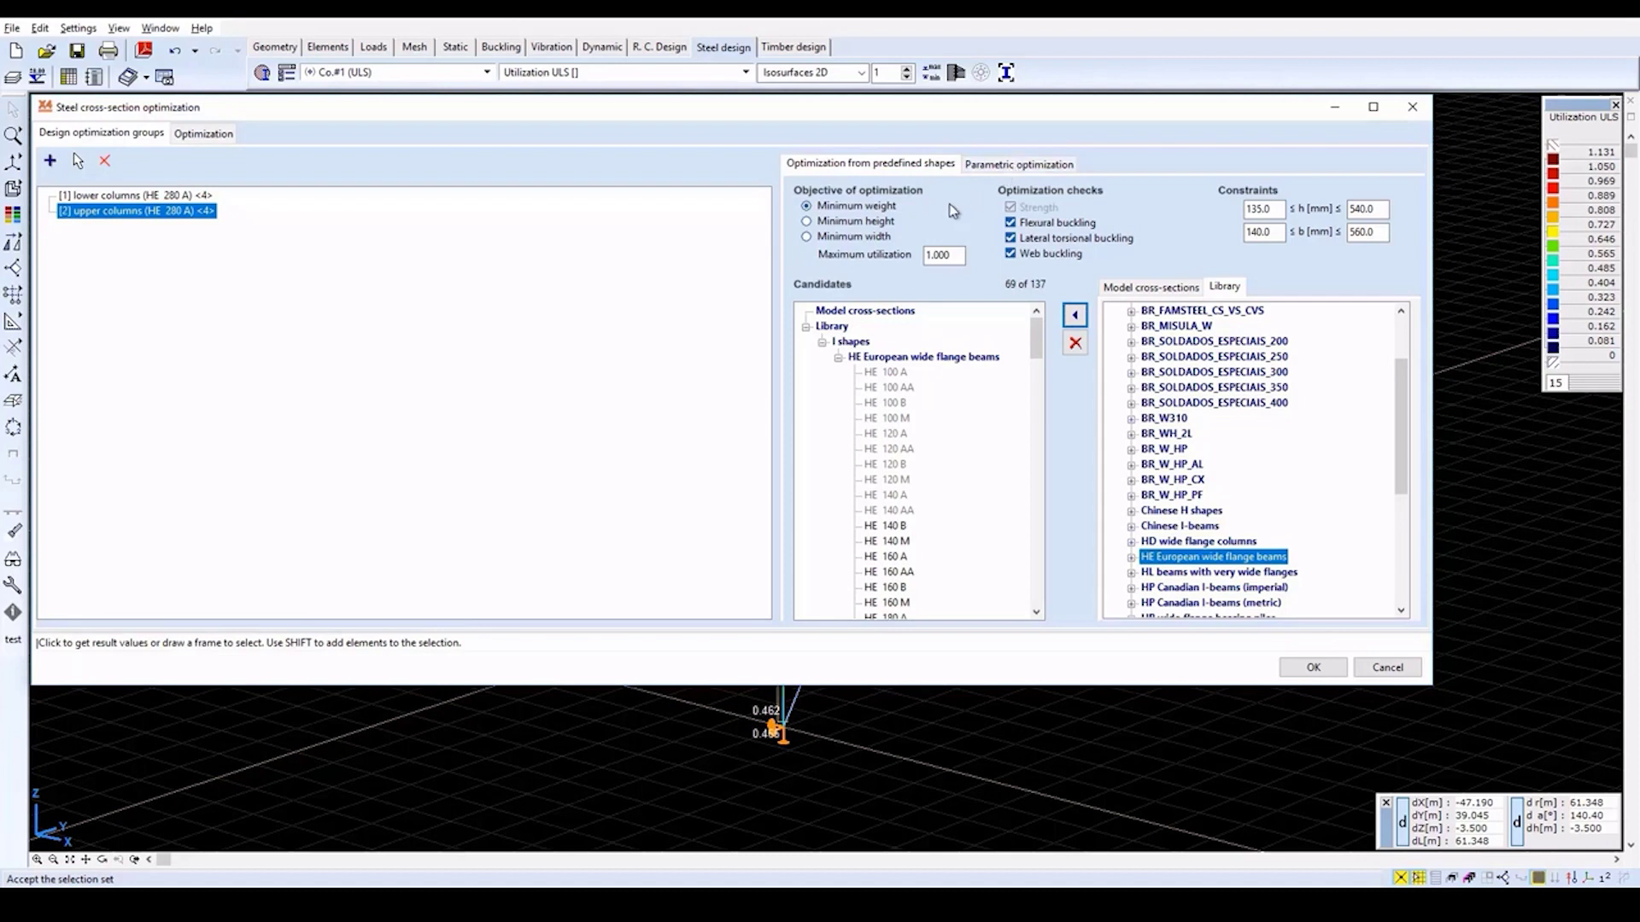
Set the maximum utilization to 0.85 for both the upper columns and lower columns optimization groups.
double_click(955, 254)
text(0.85)
click(187, 195)
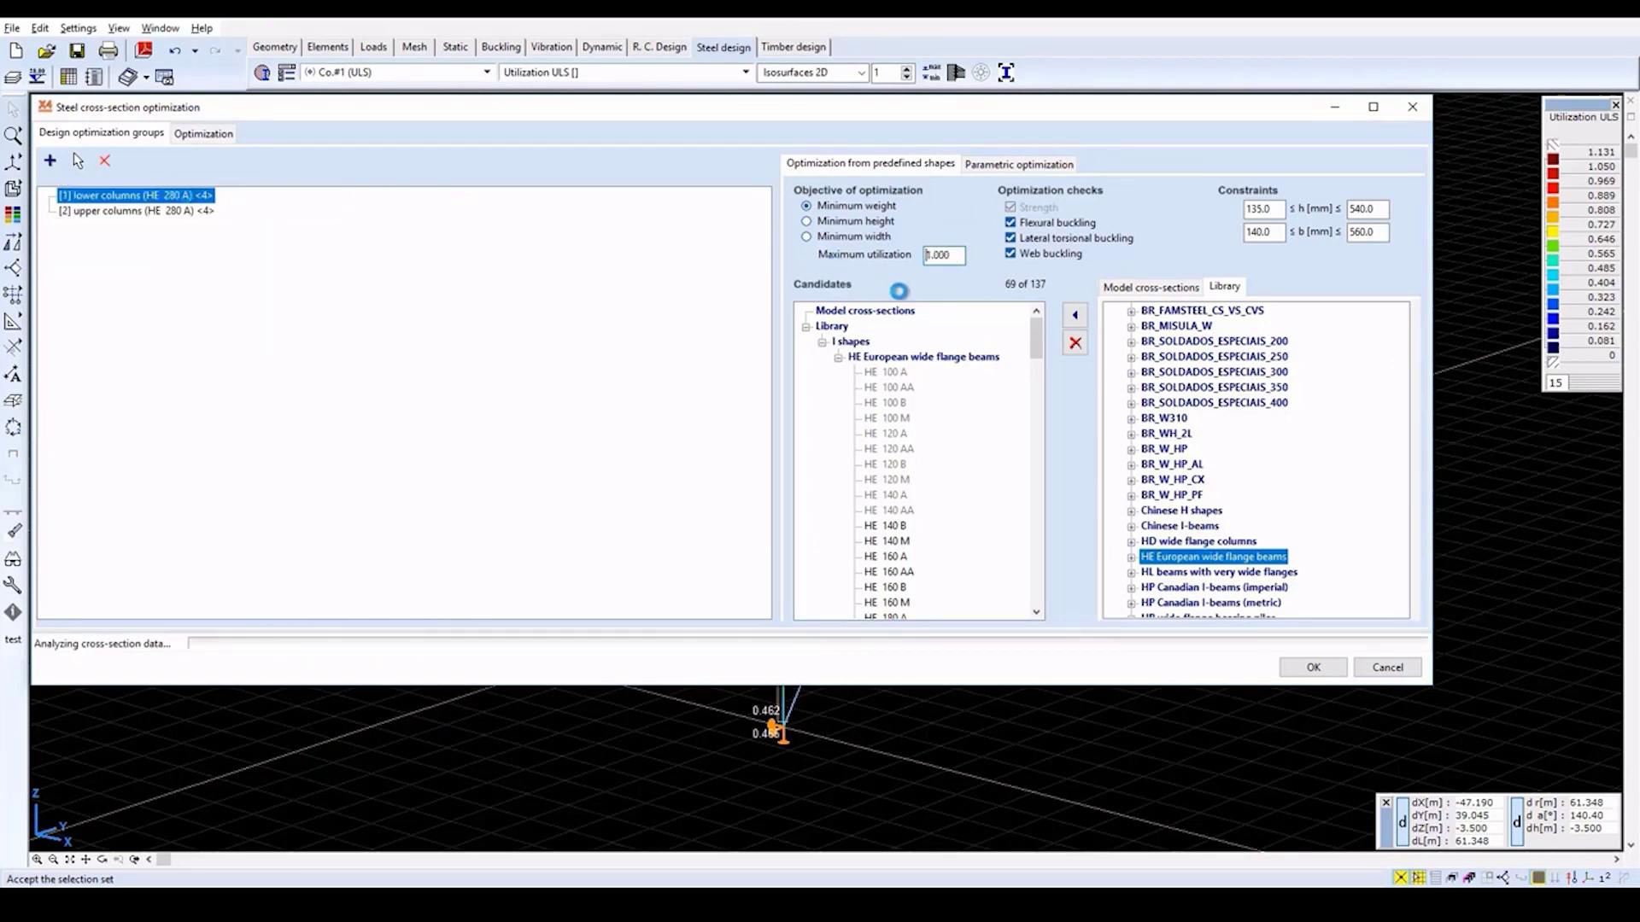
double_click(940, 254)
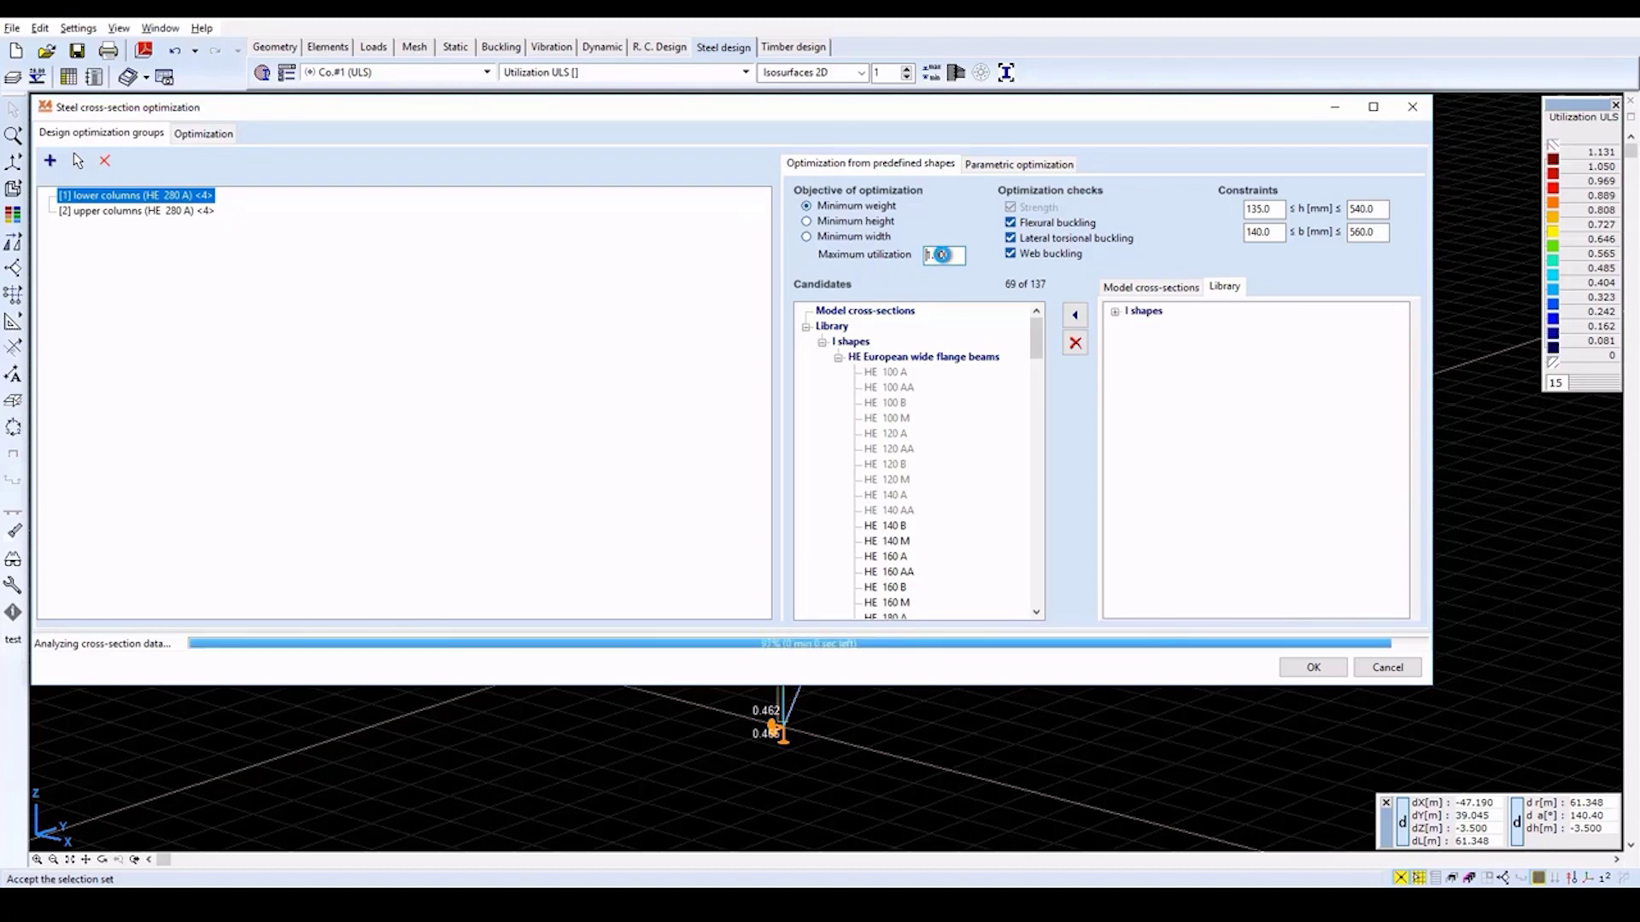
double_click(943, 254)
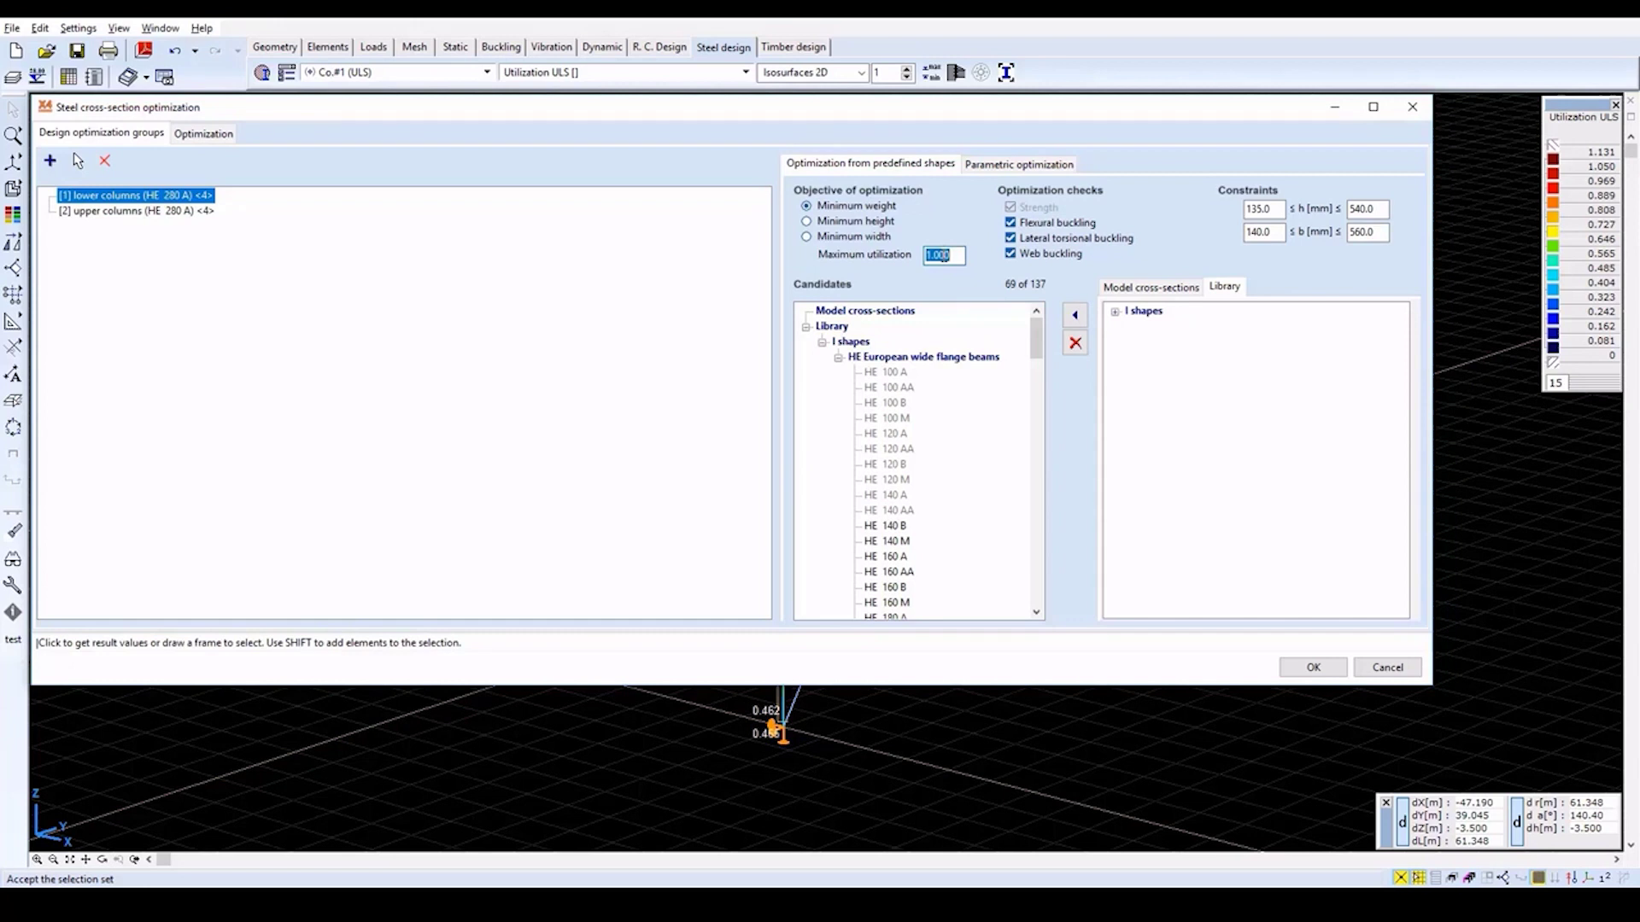
text(0.85)
Run the cross-section optimization of both column groups for Co.#1 (ULS), accepting the AutoMcr lateral-torsional buckling method.
click(205, 134)
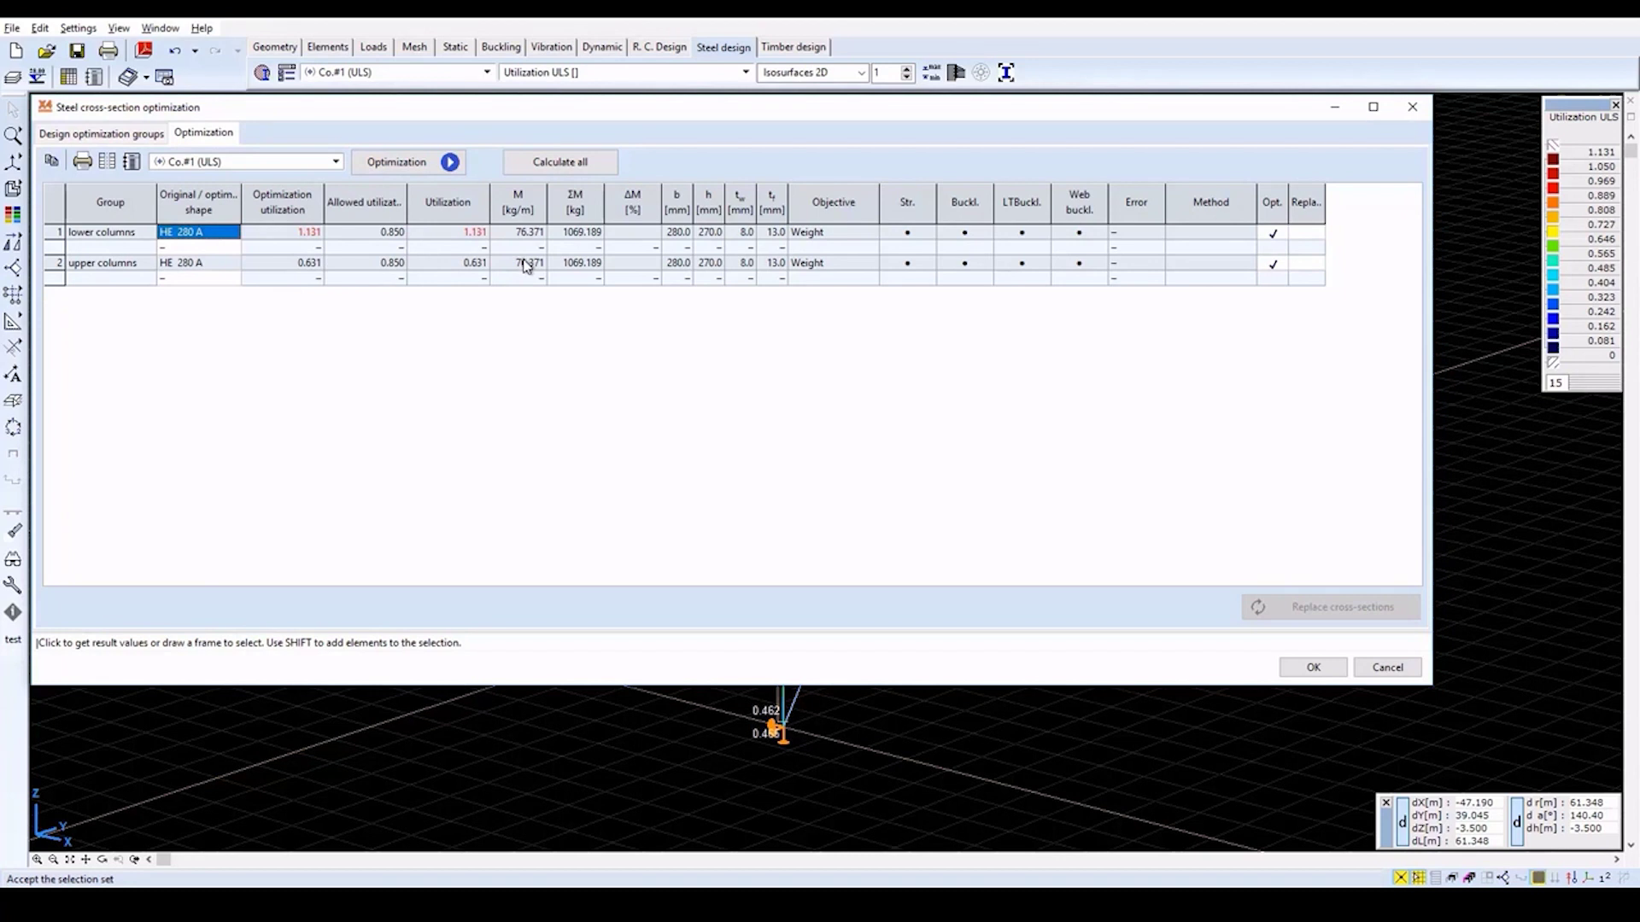
click(1312, 235)
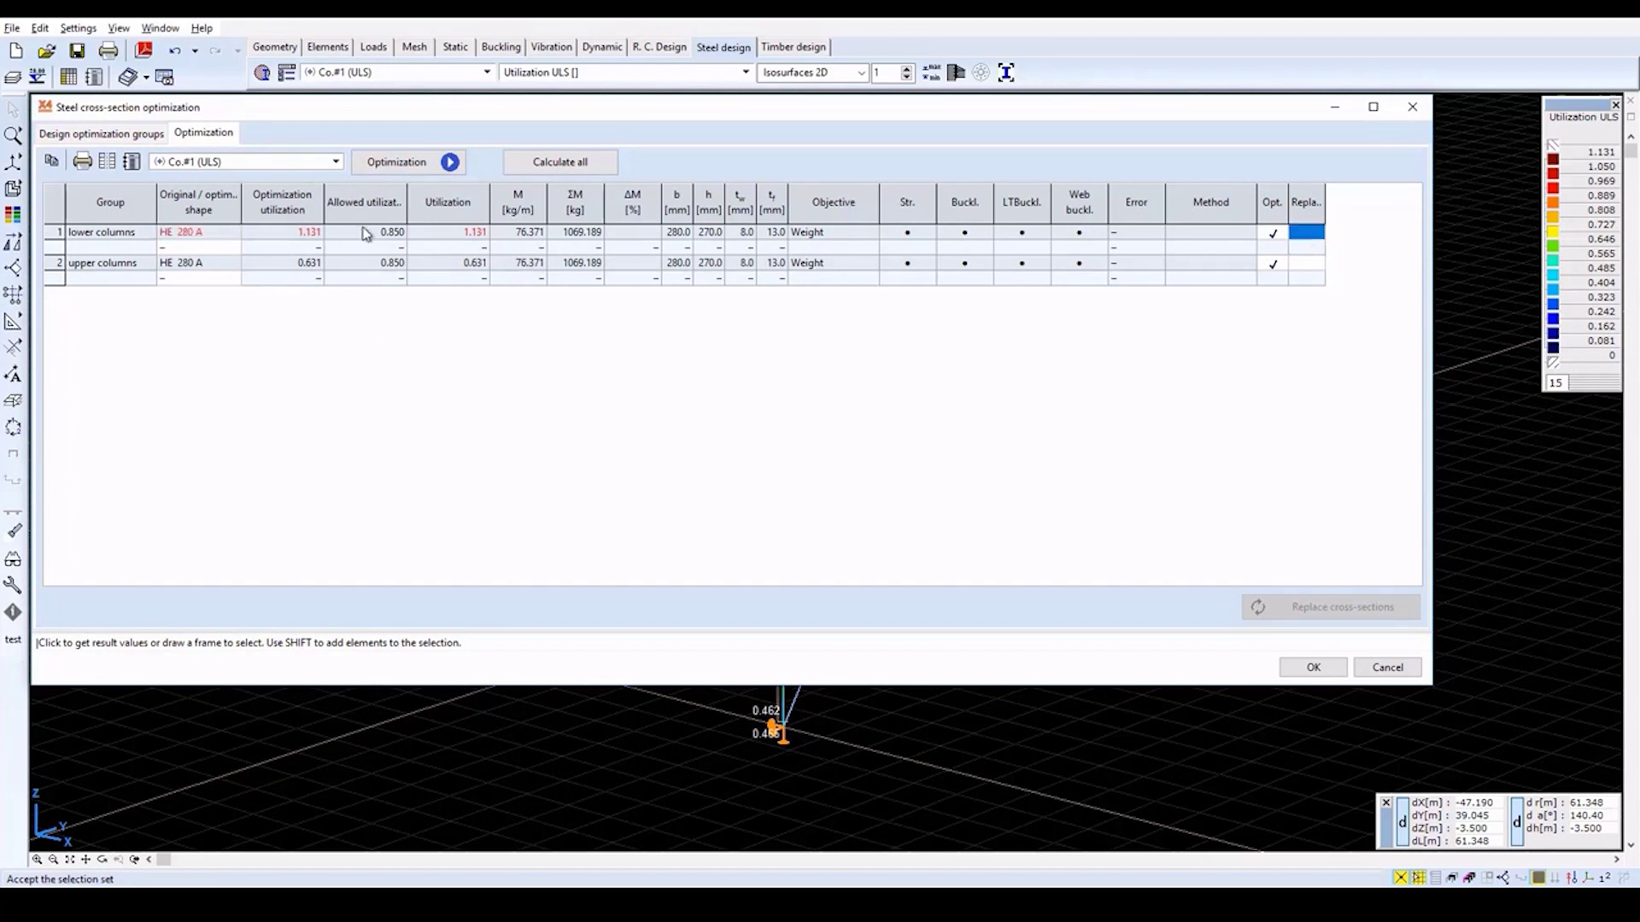
click(402, 163)
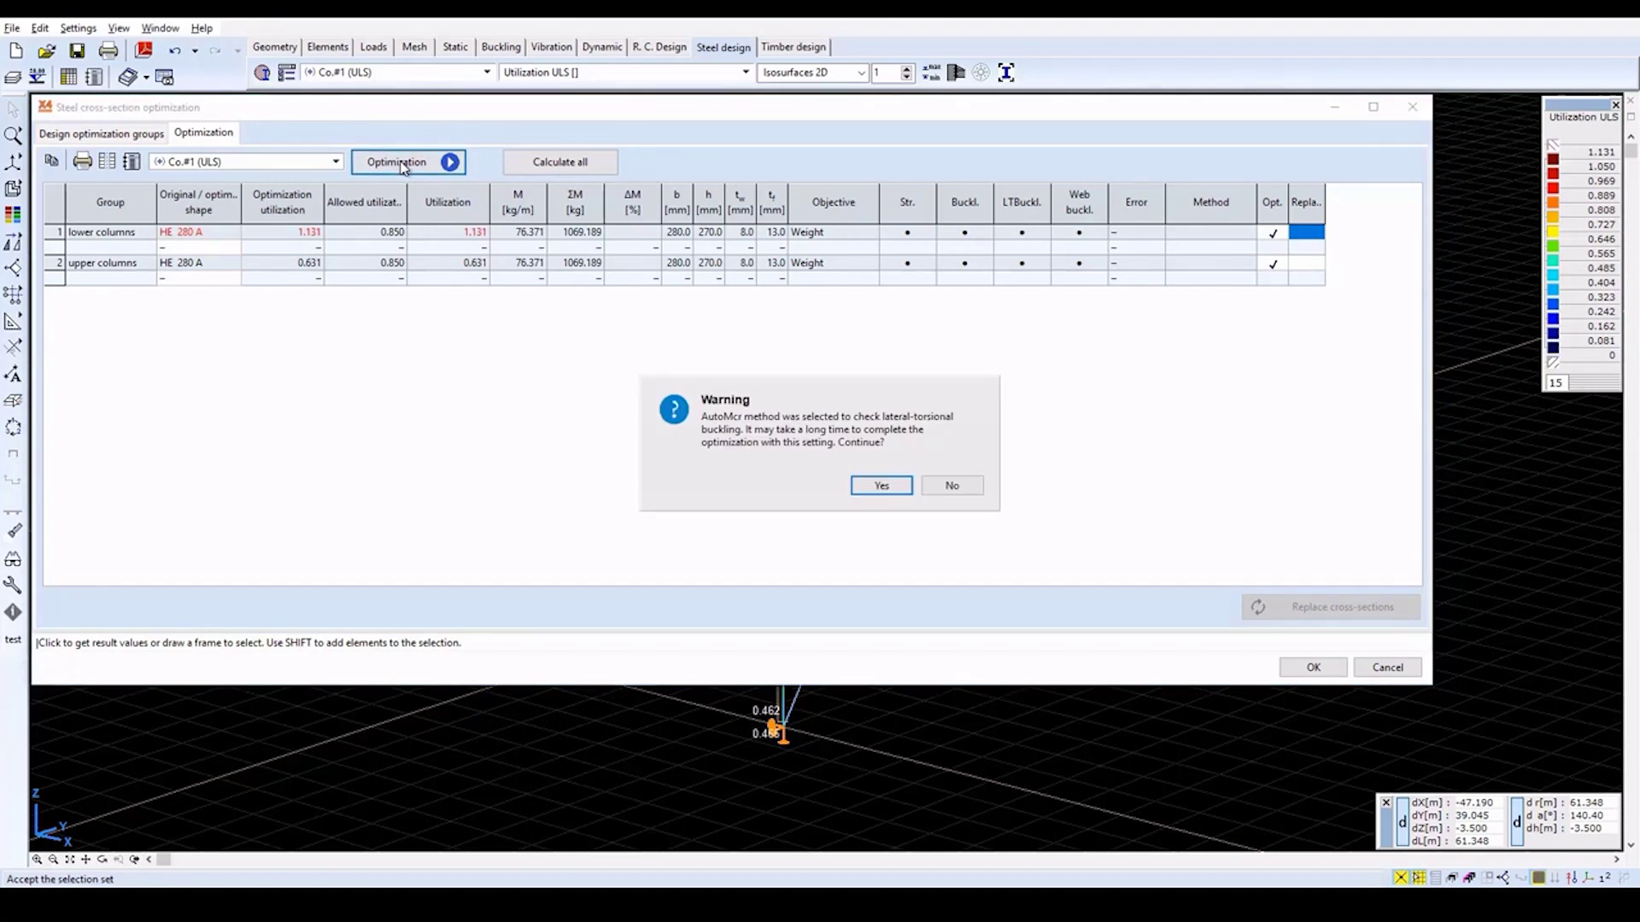
click(885, 492)
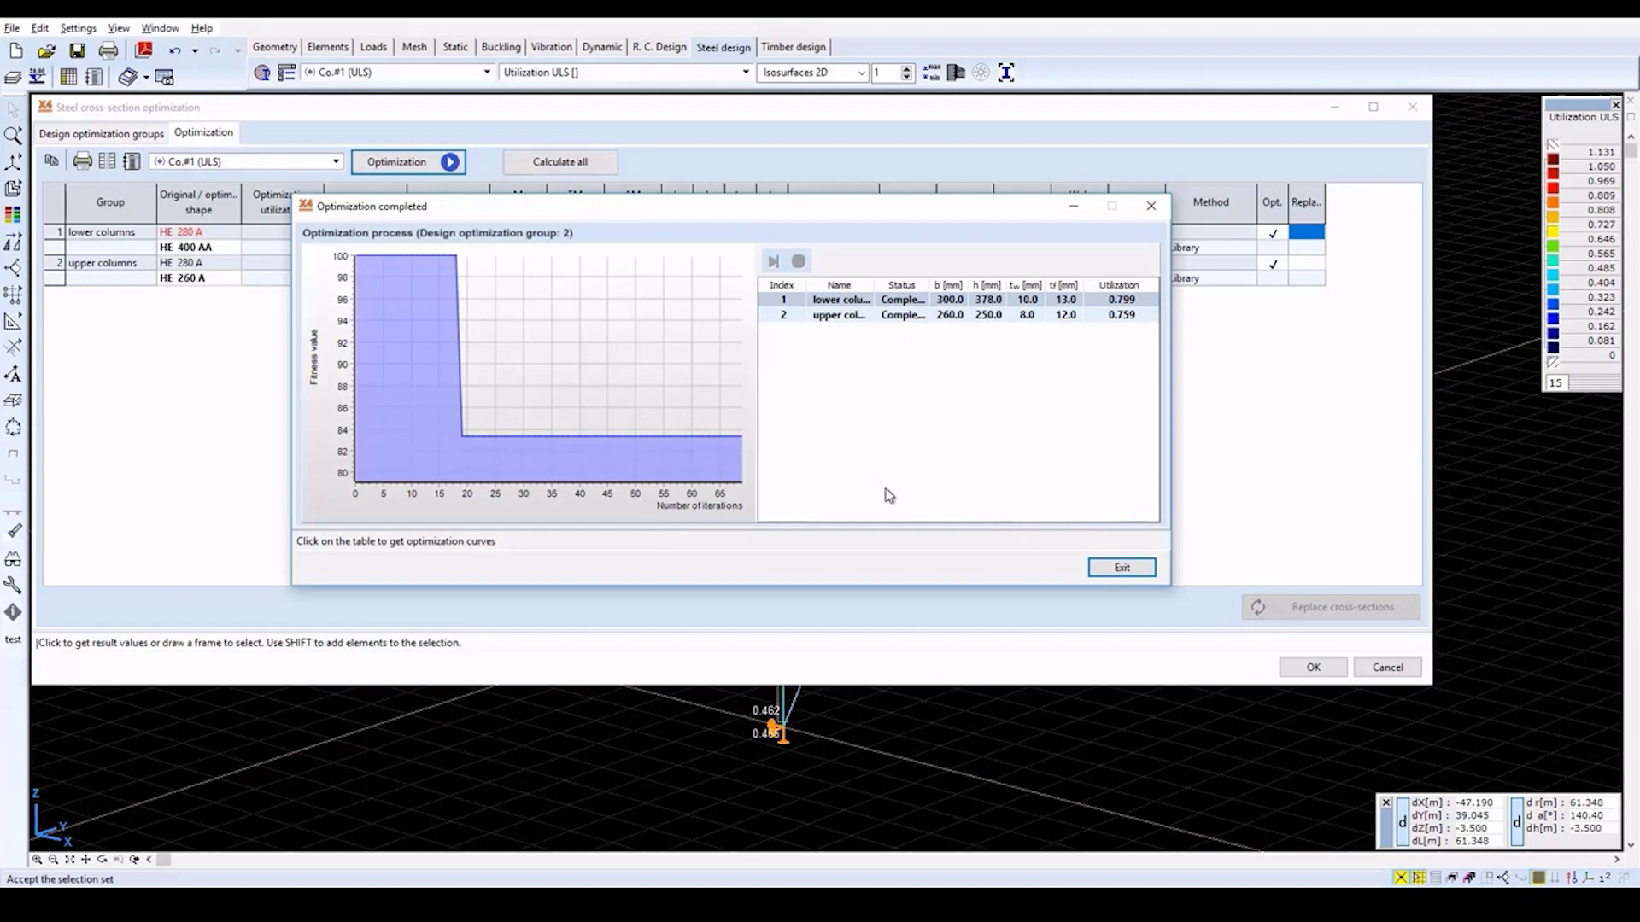
click(1113, 575)
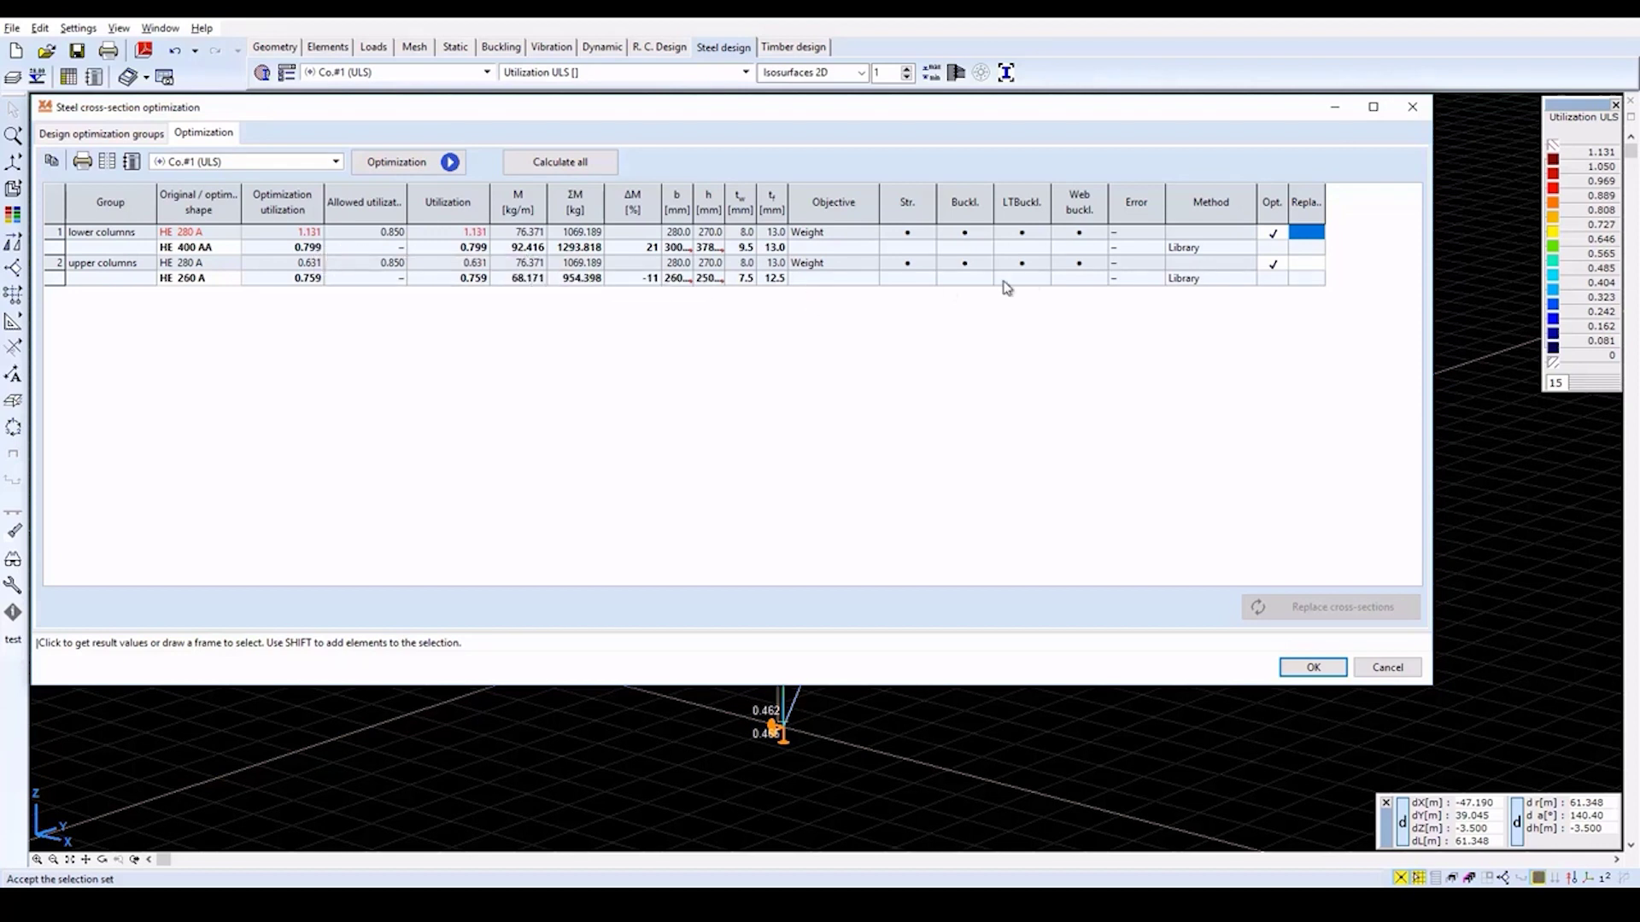
Replace the lower columns' cross-section with the optimized HE 400 AA and save the changes under the existing model name.
click(1311, 235)
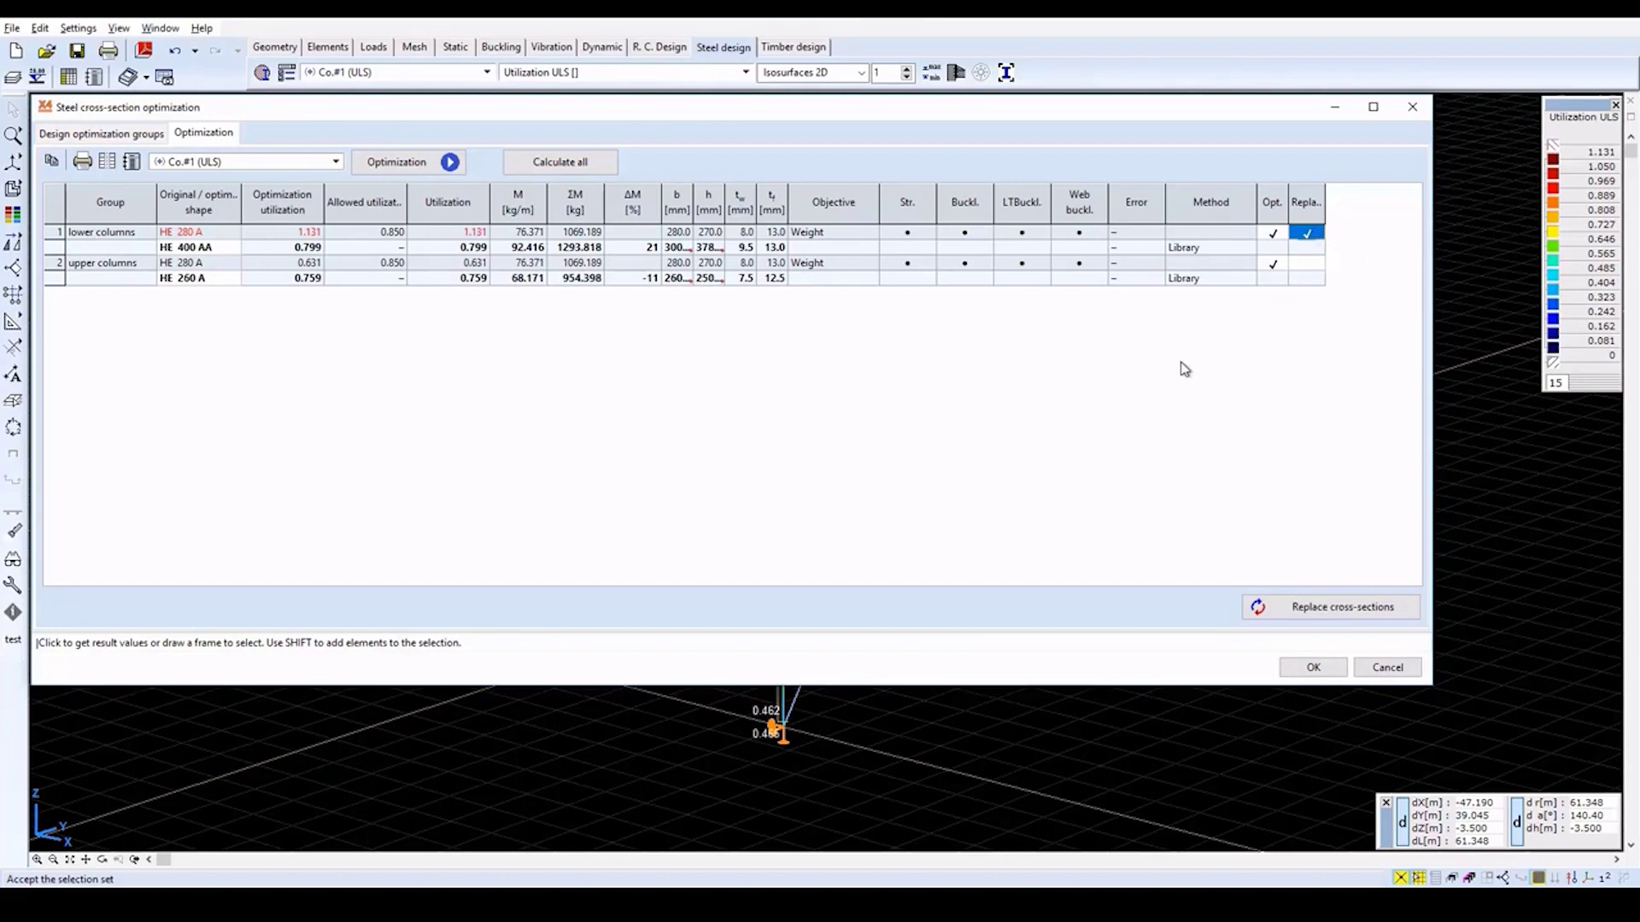
click(1307, 609)
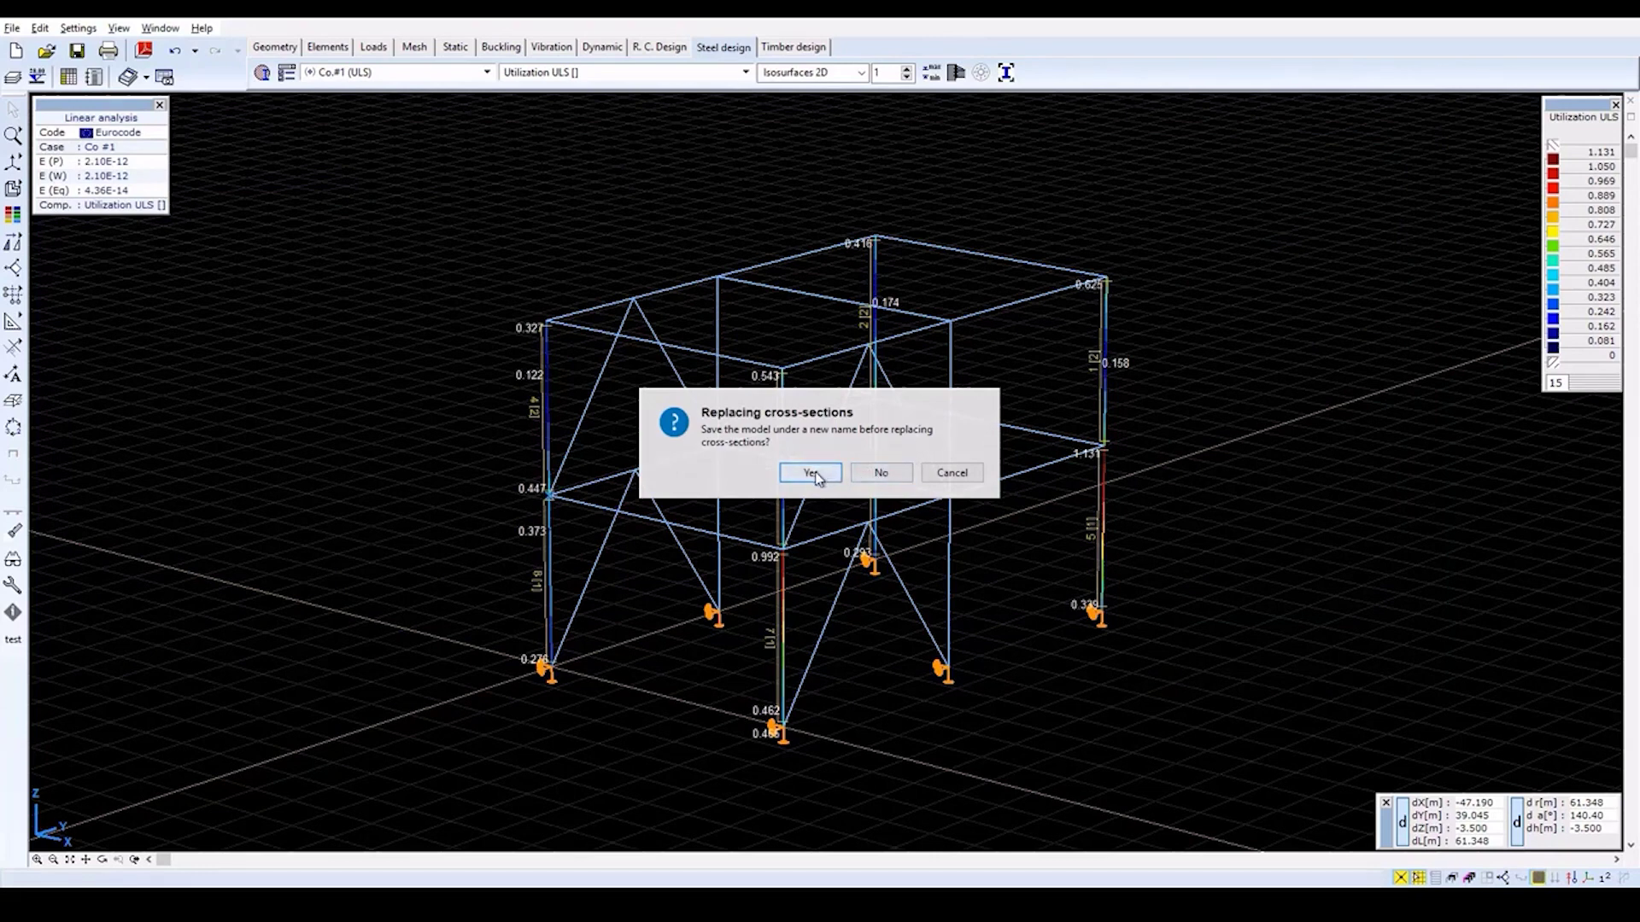
click(883, 475)
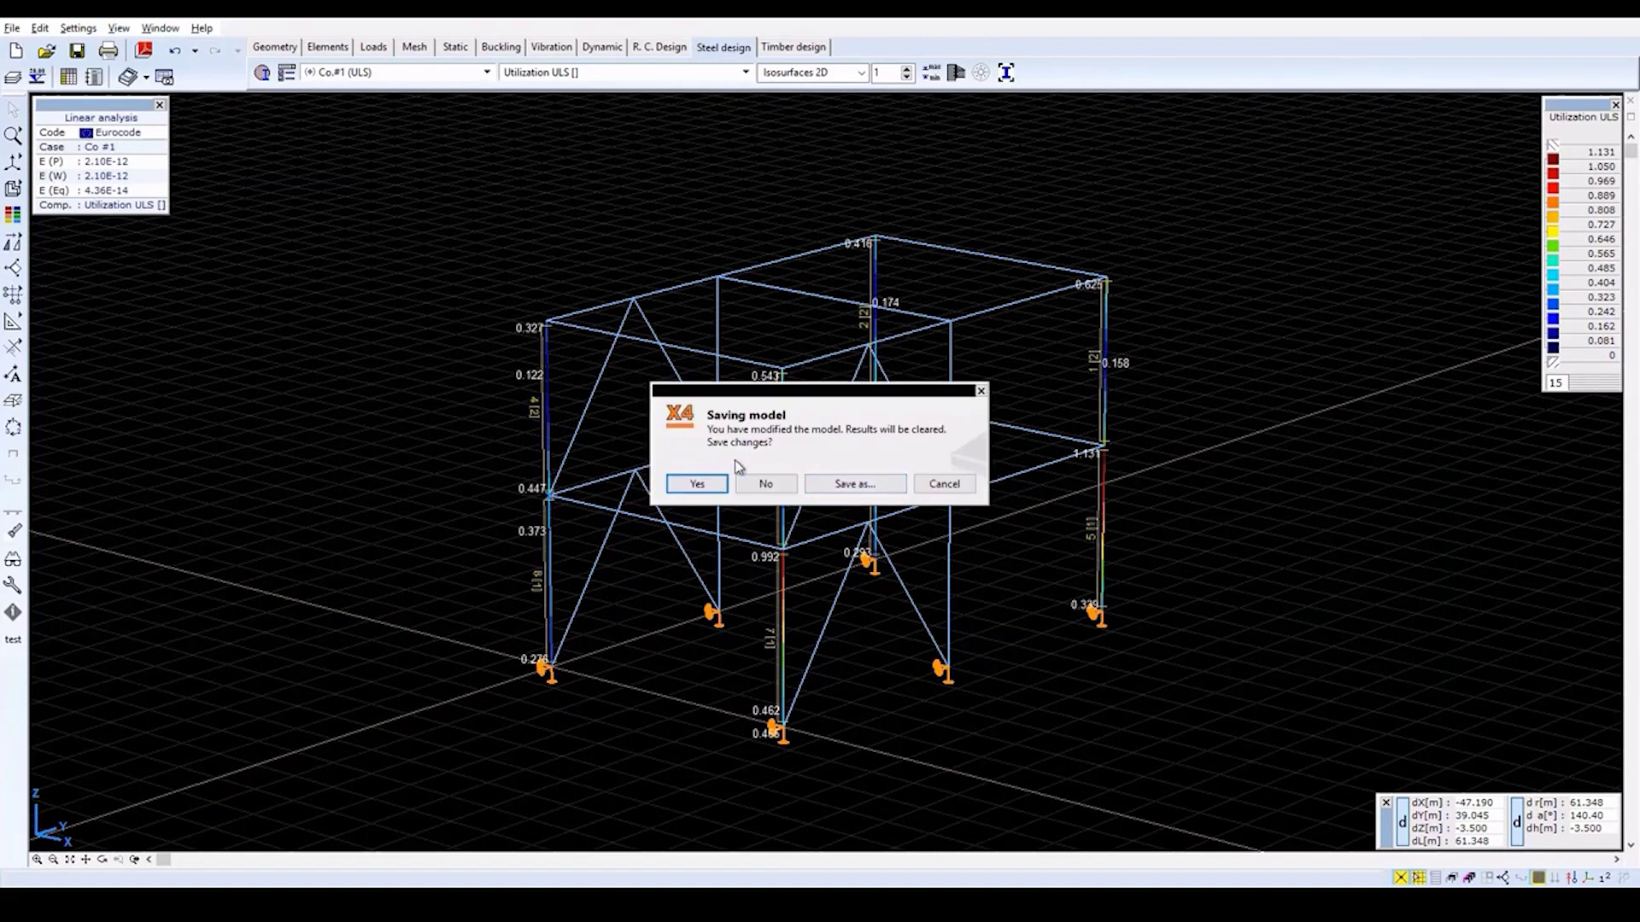
click(696, 484)
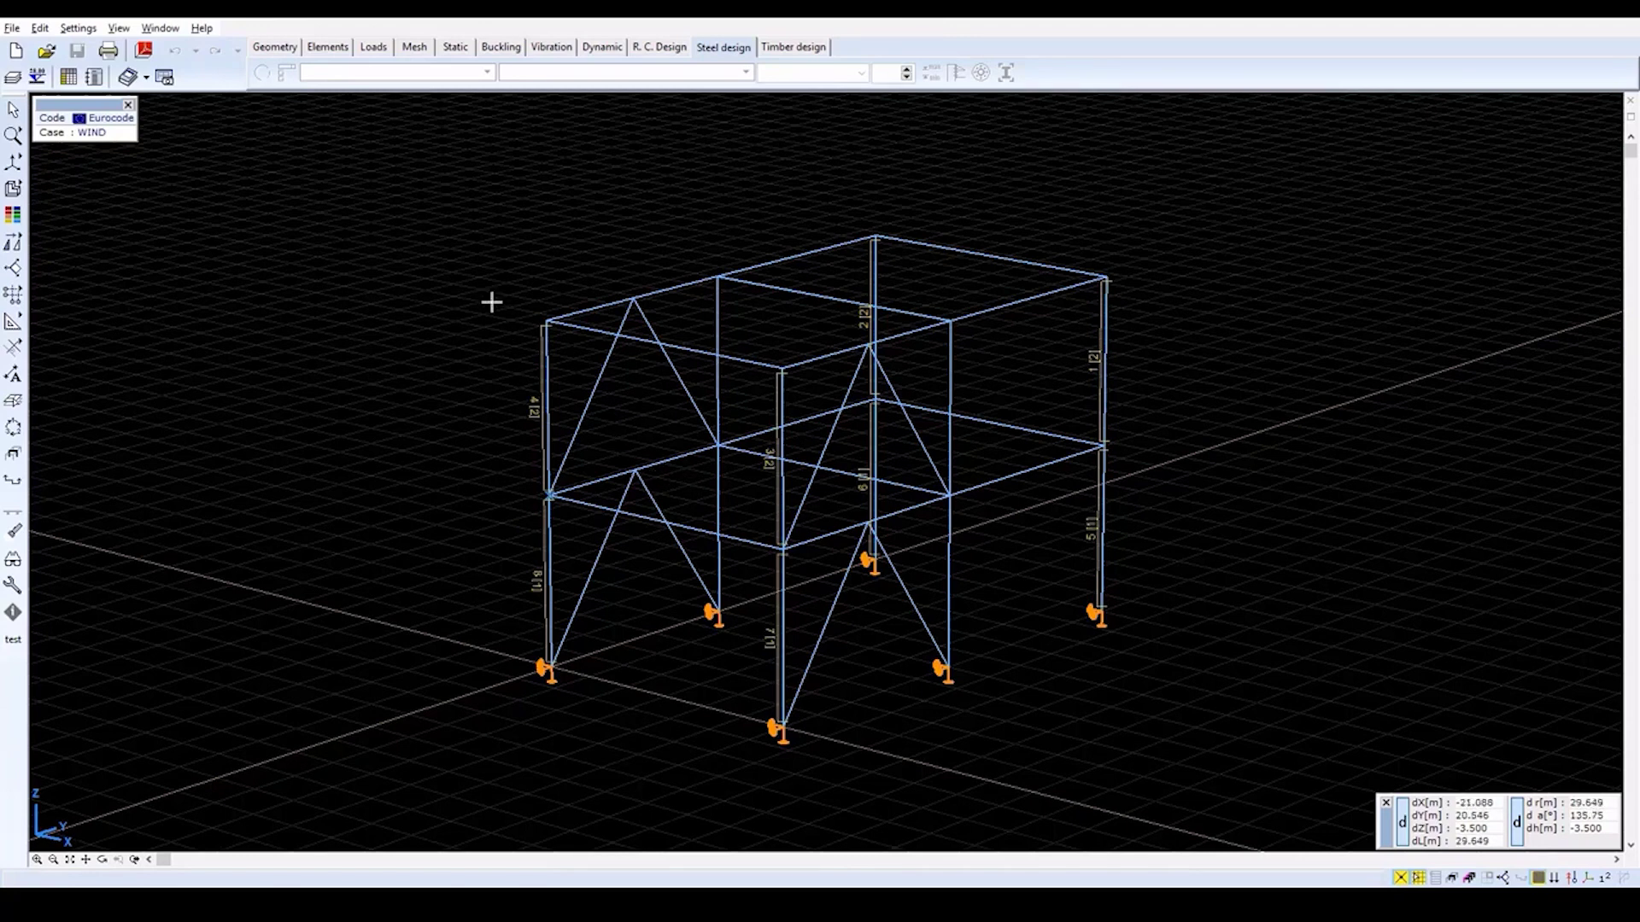
Run the linear static analysis on the modified frame and return to steel design.
click(459, 55)
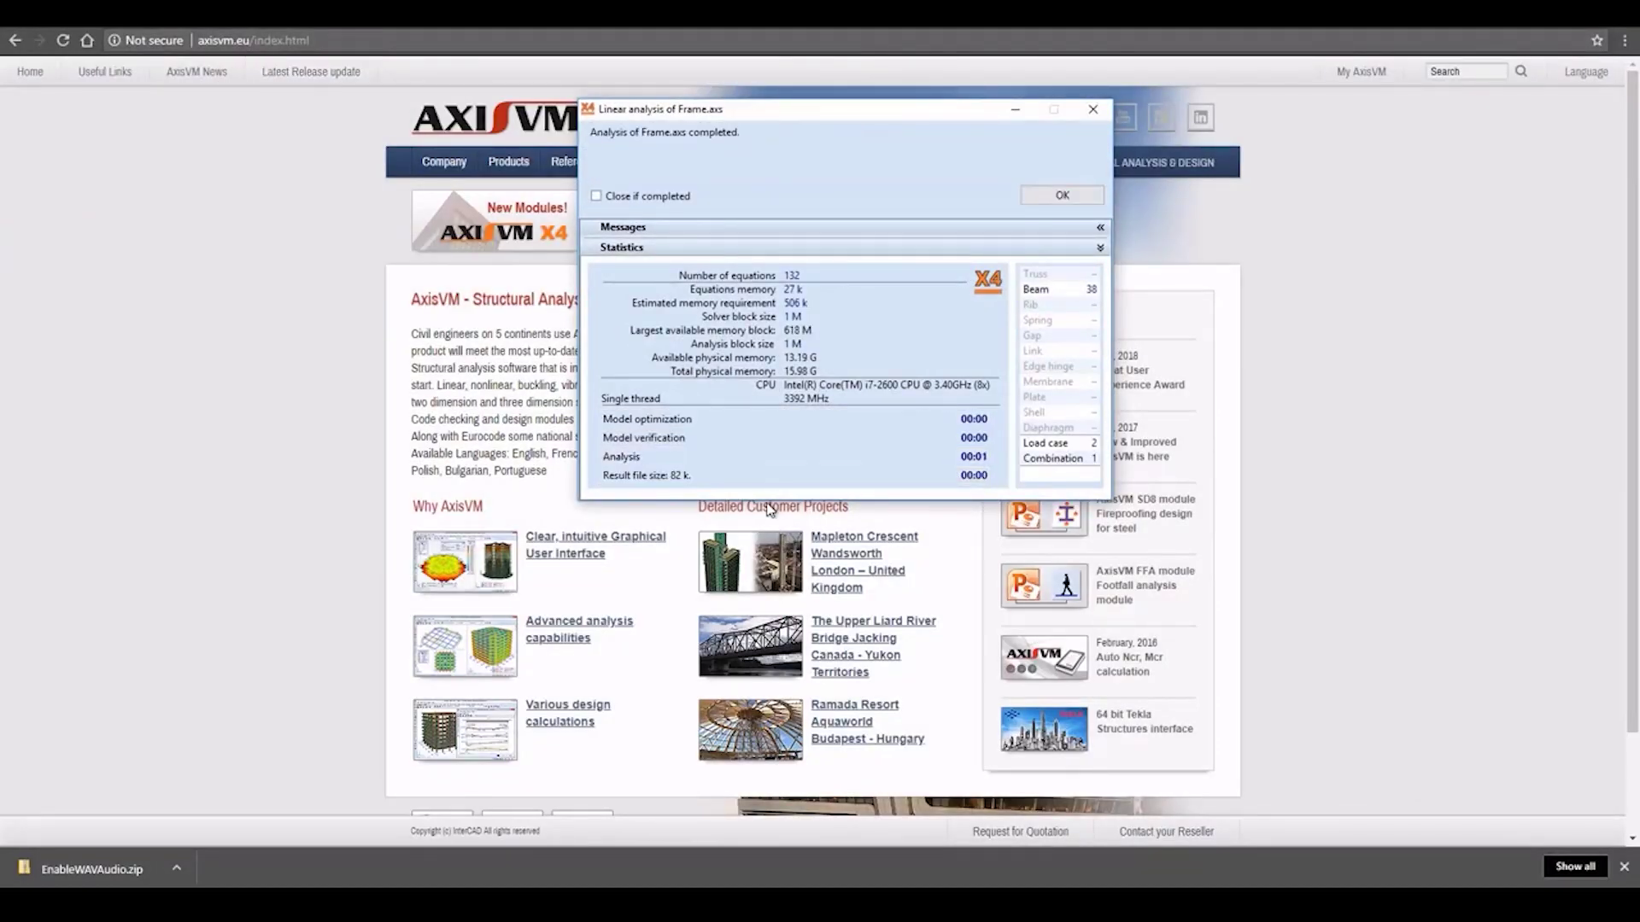
click(1101, 247)
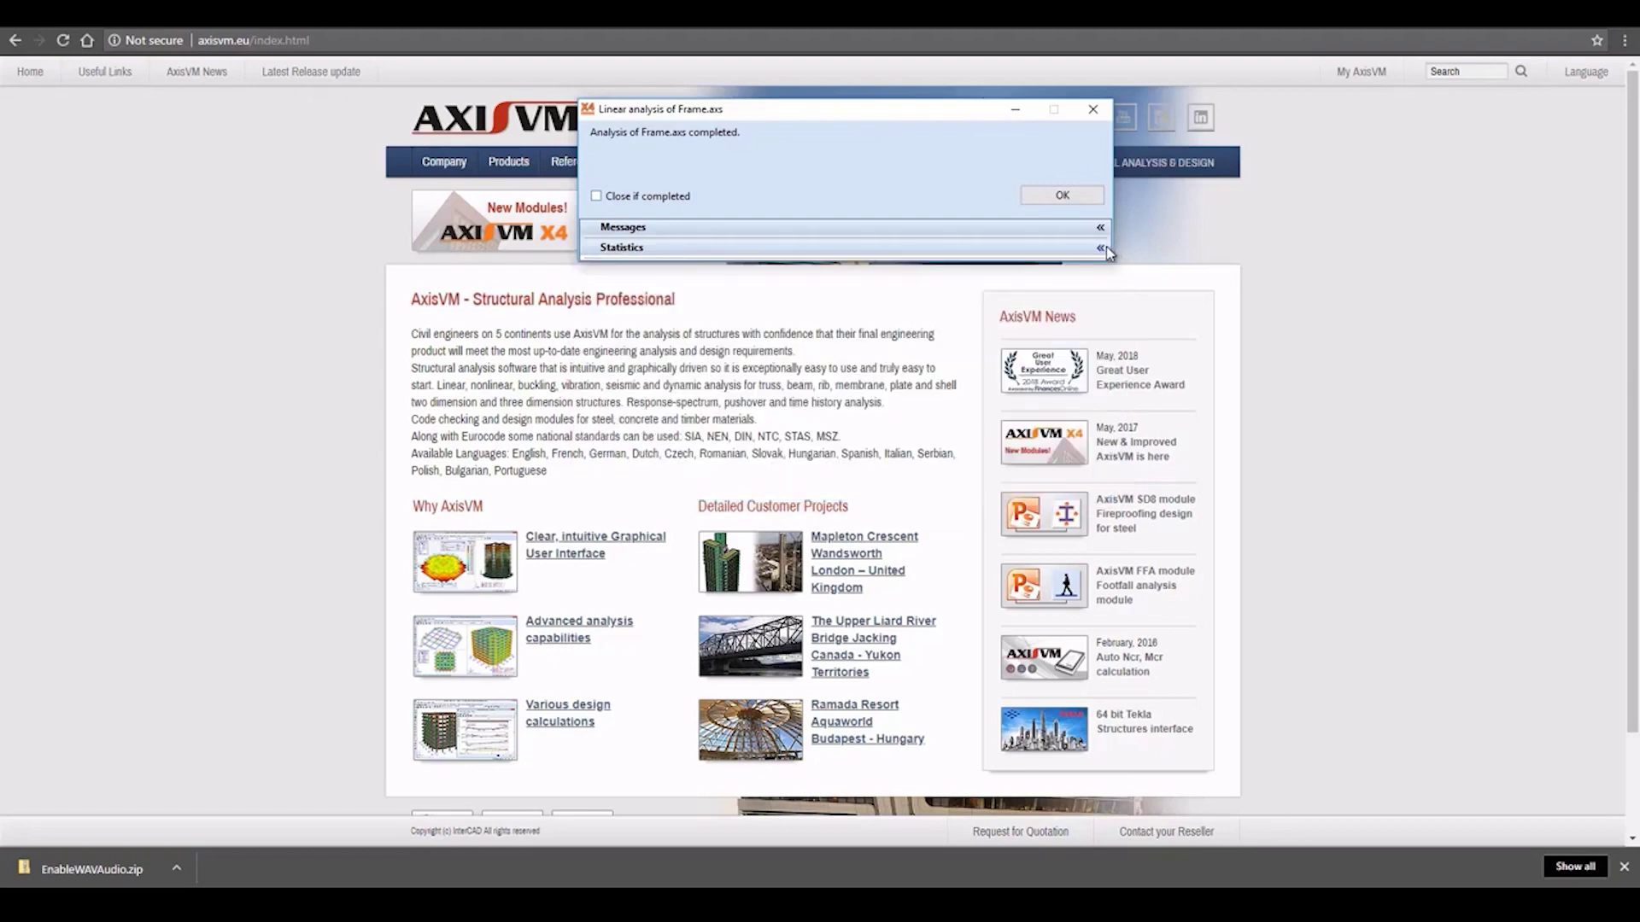
click(1062, 194)
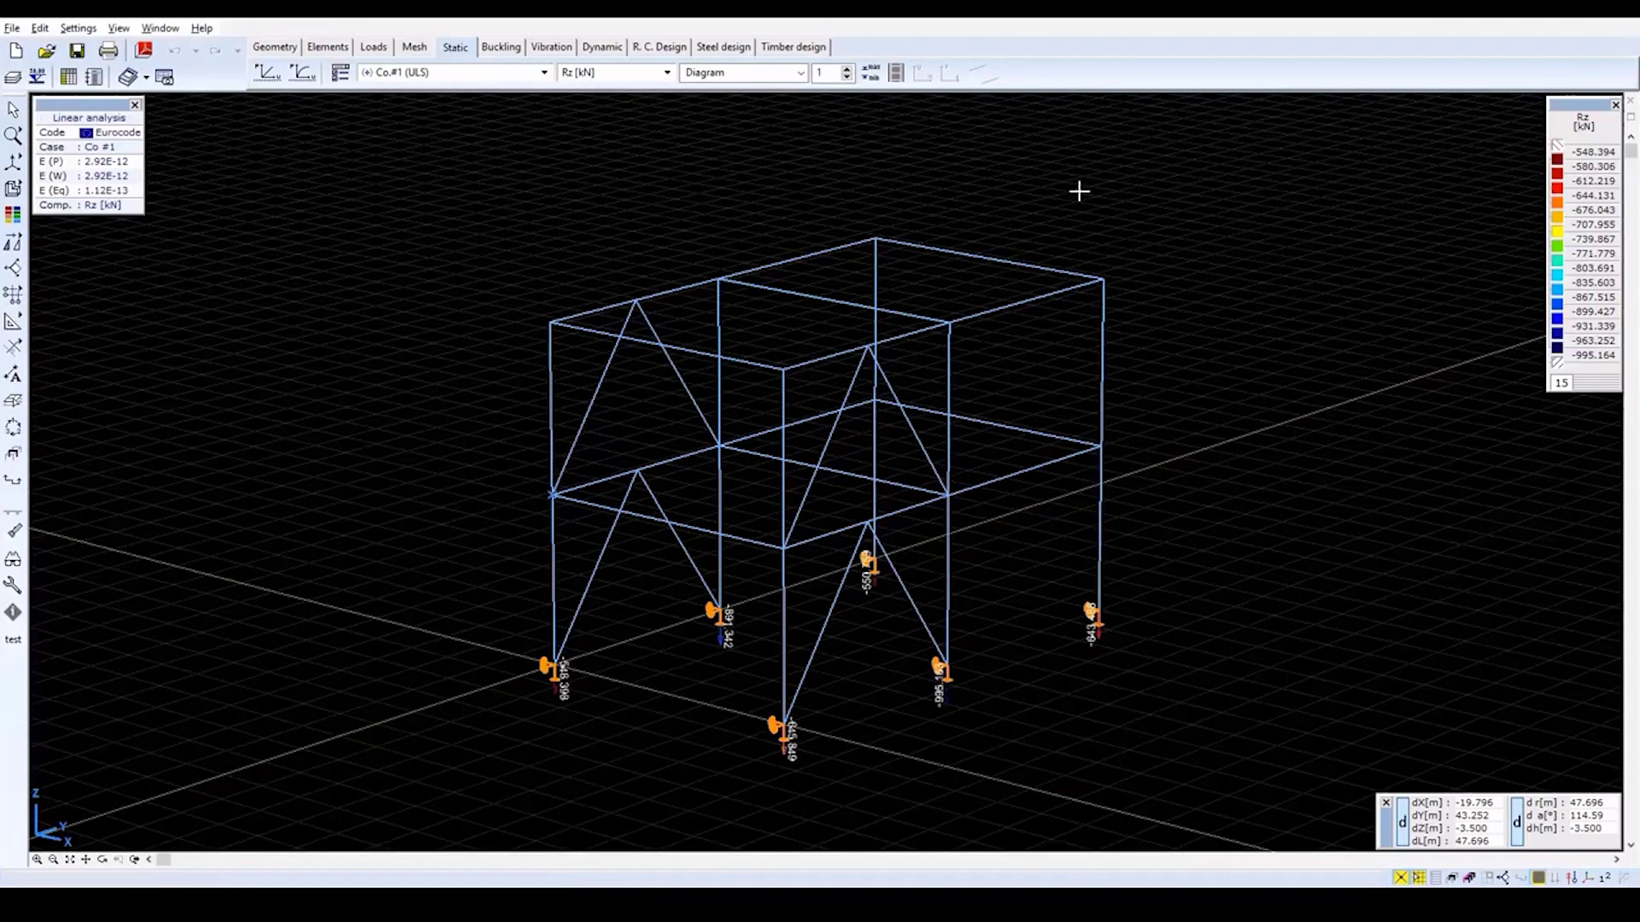
click(739, 50)
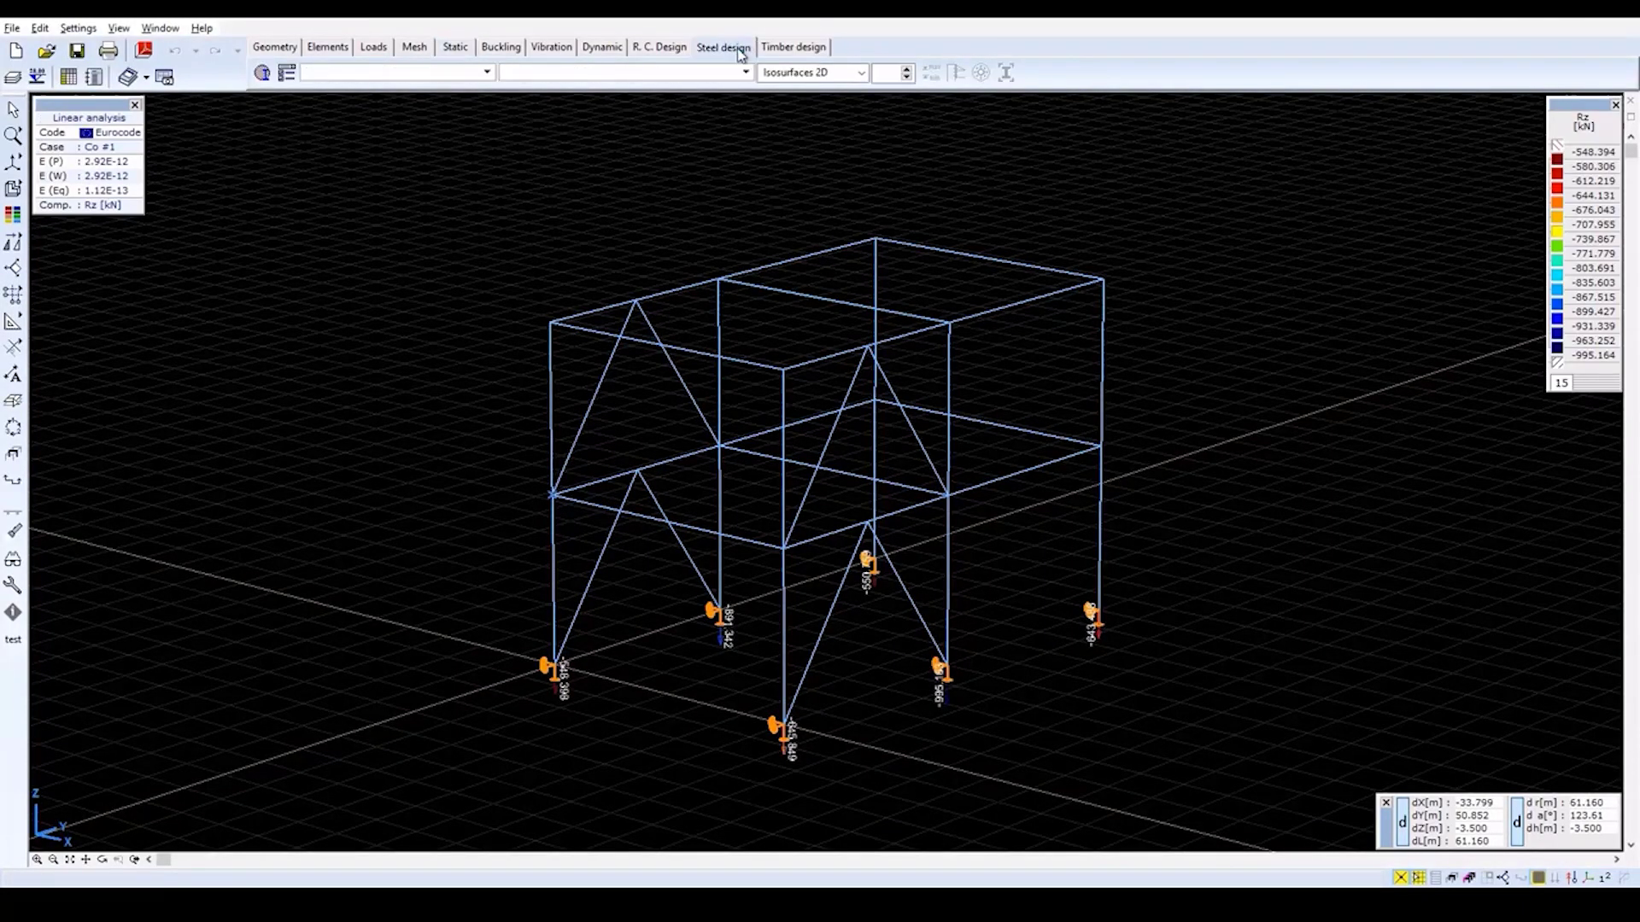